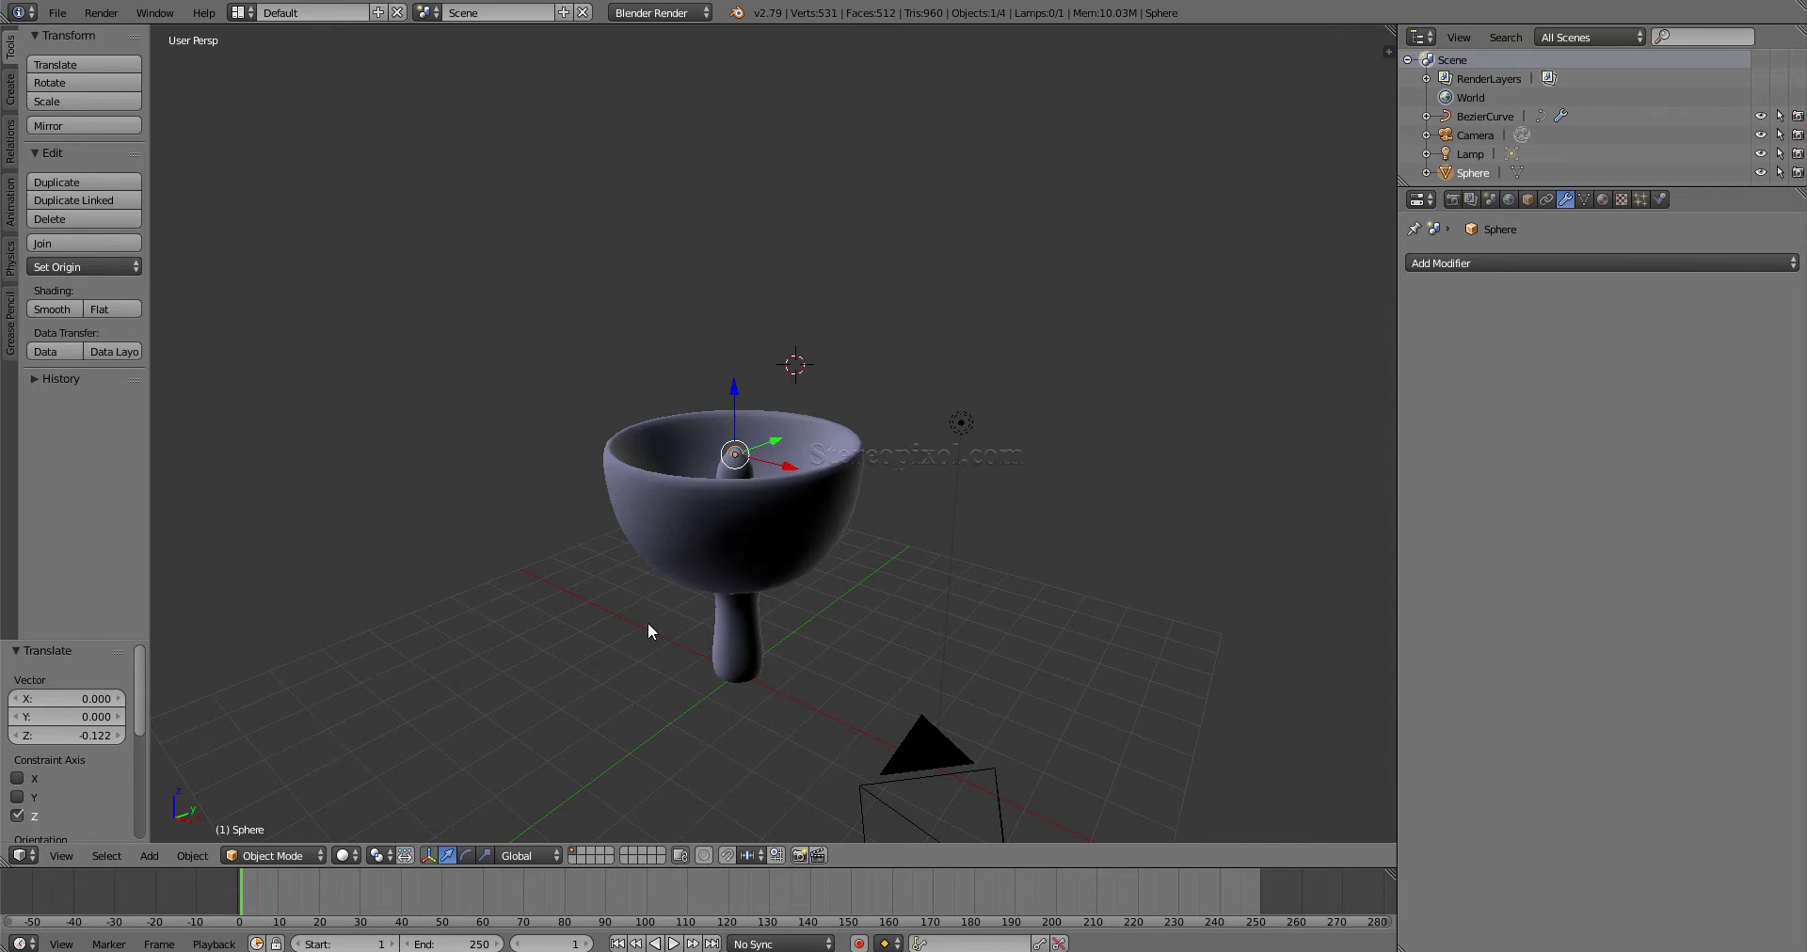
# - Select the fountain bowl and briefly hide its Screw modifier in the viewport to examine the underlying profile curve
pyautogui.moveTo(702, 680); pyautogui.dragTo(837, 691, button='middle')
pyautogui.rightClick(802, 576)
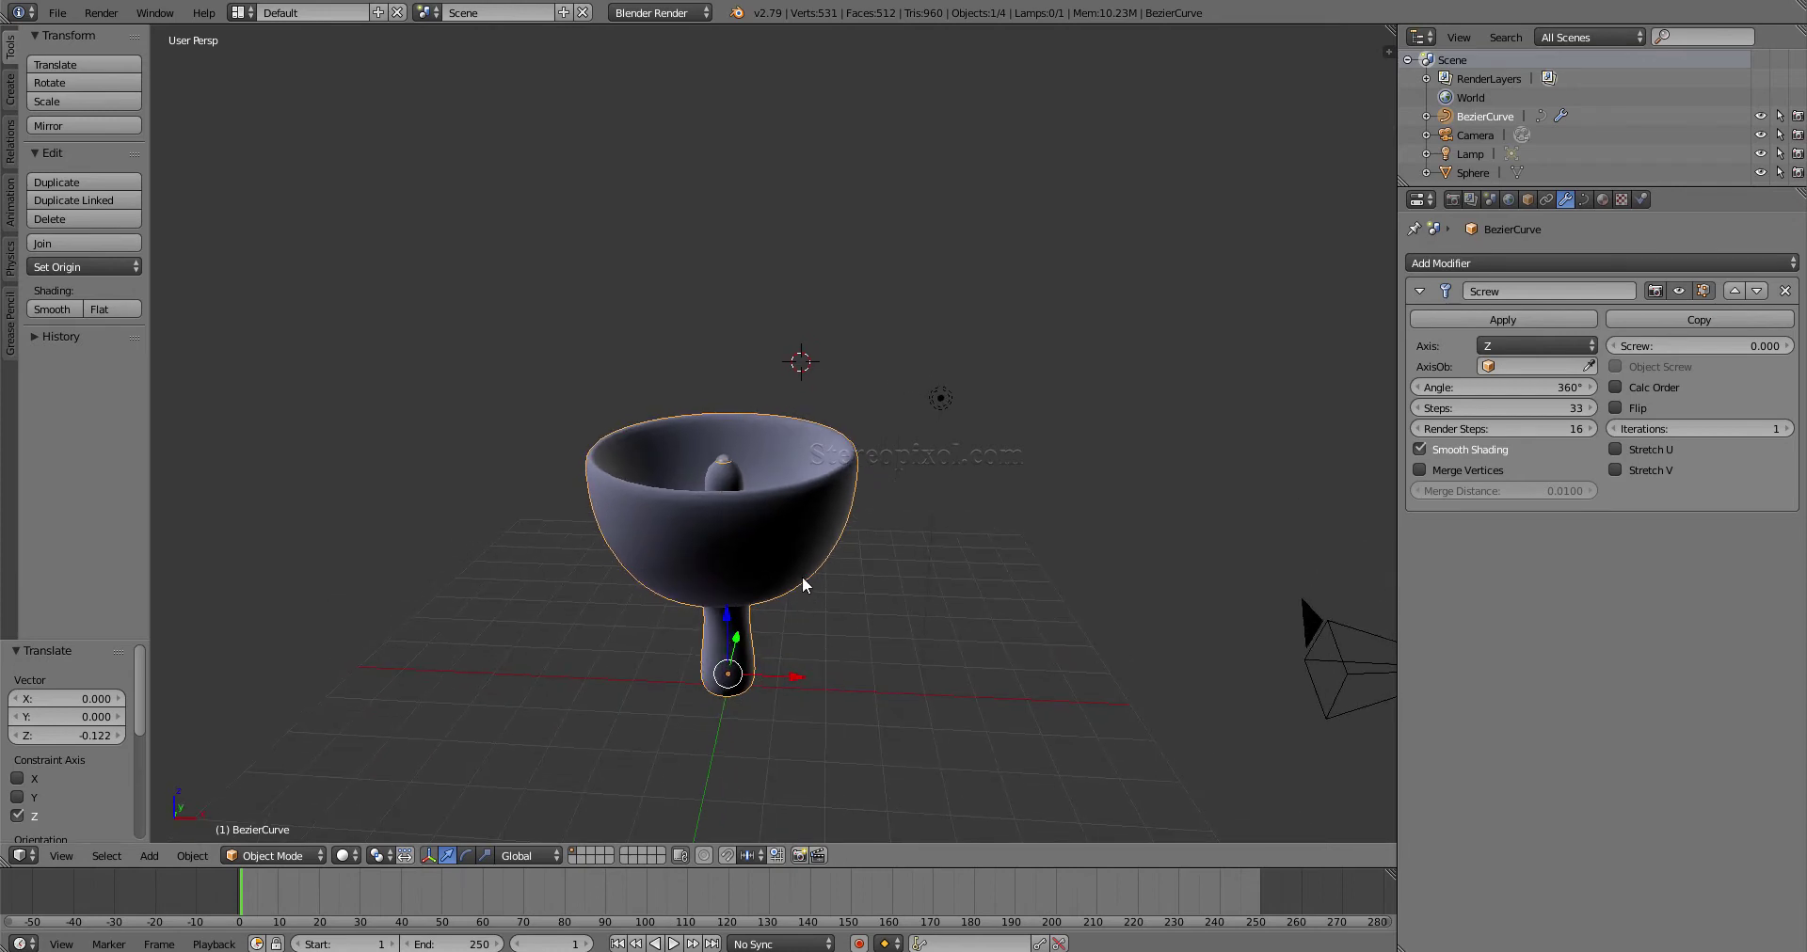
pyautogui.moveTo(799, 568); pyautogui.dragTo(936, 640, button='middle')
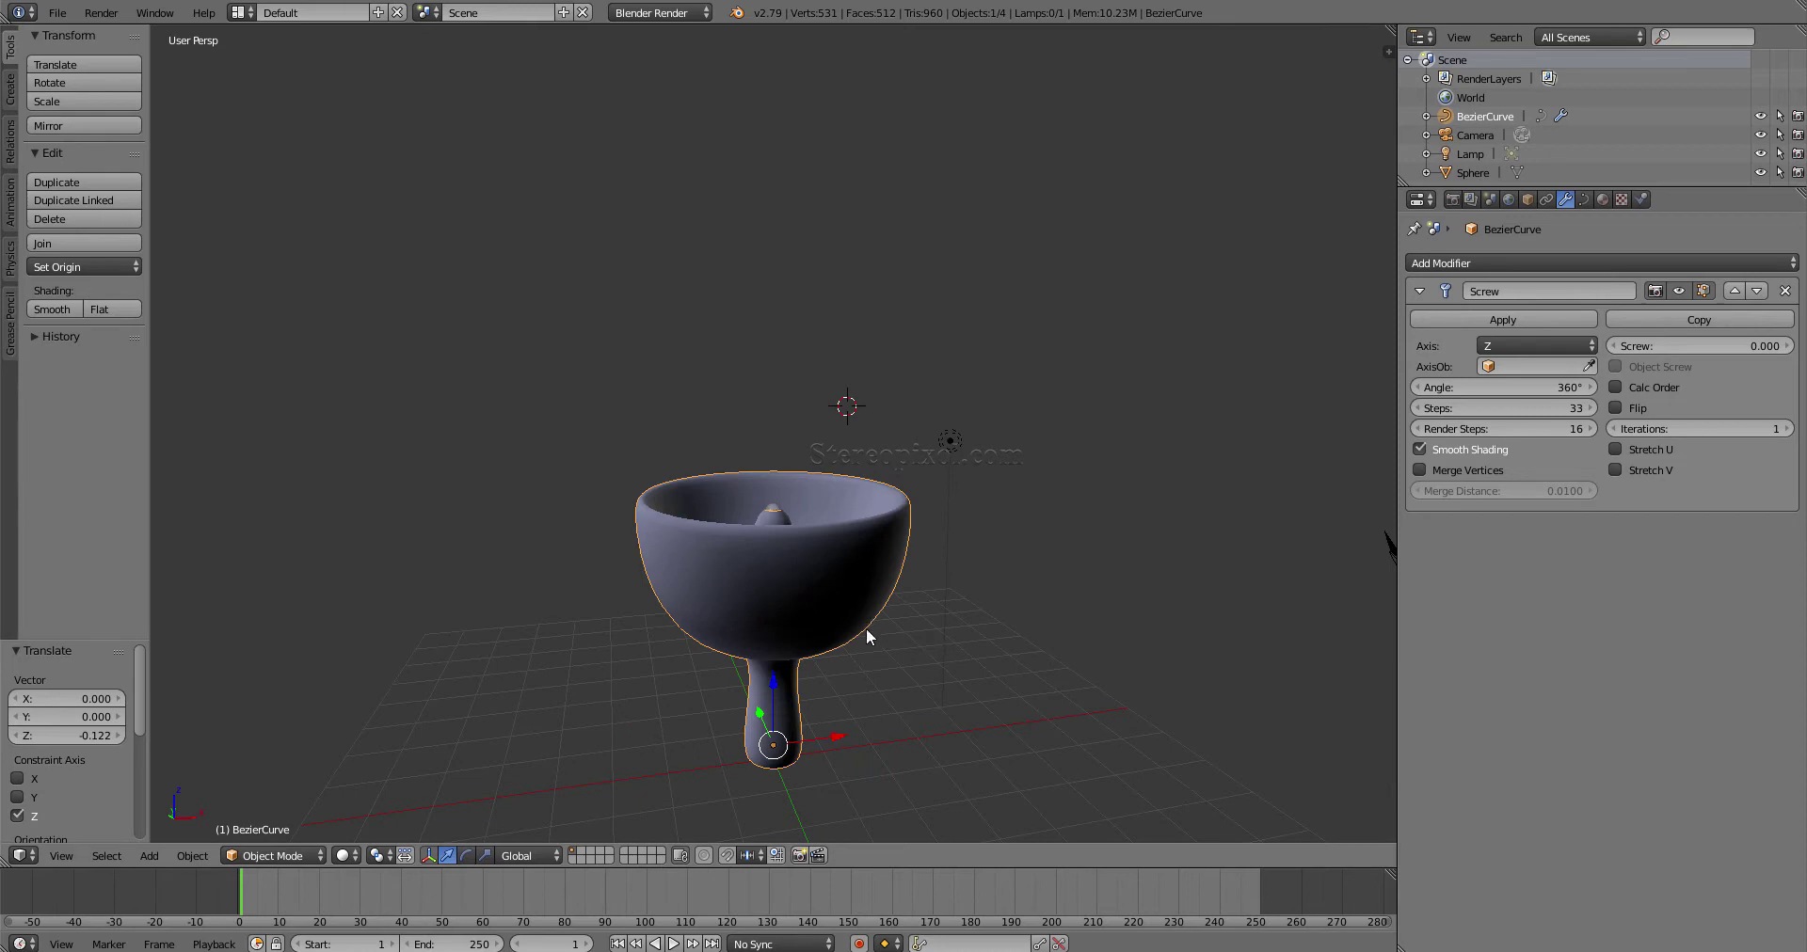
pyautogui.moveTo(868, 624); pyautogui.dragTo(833, 641, button='middle')
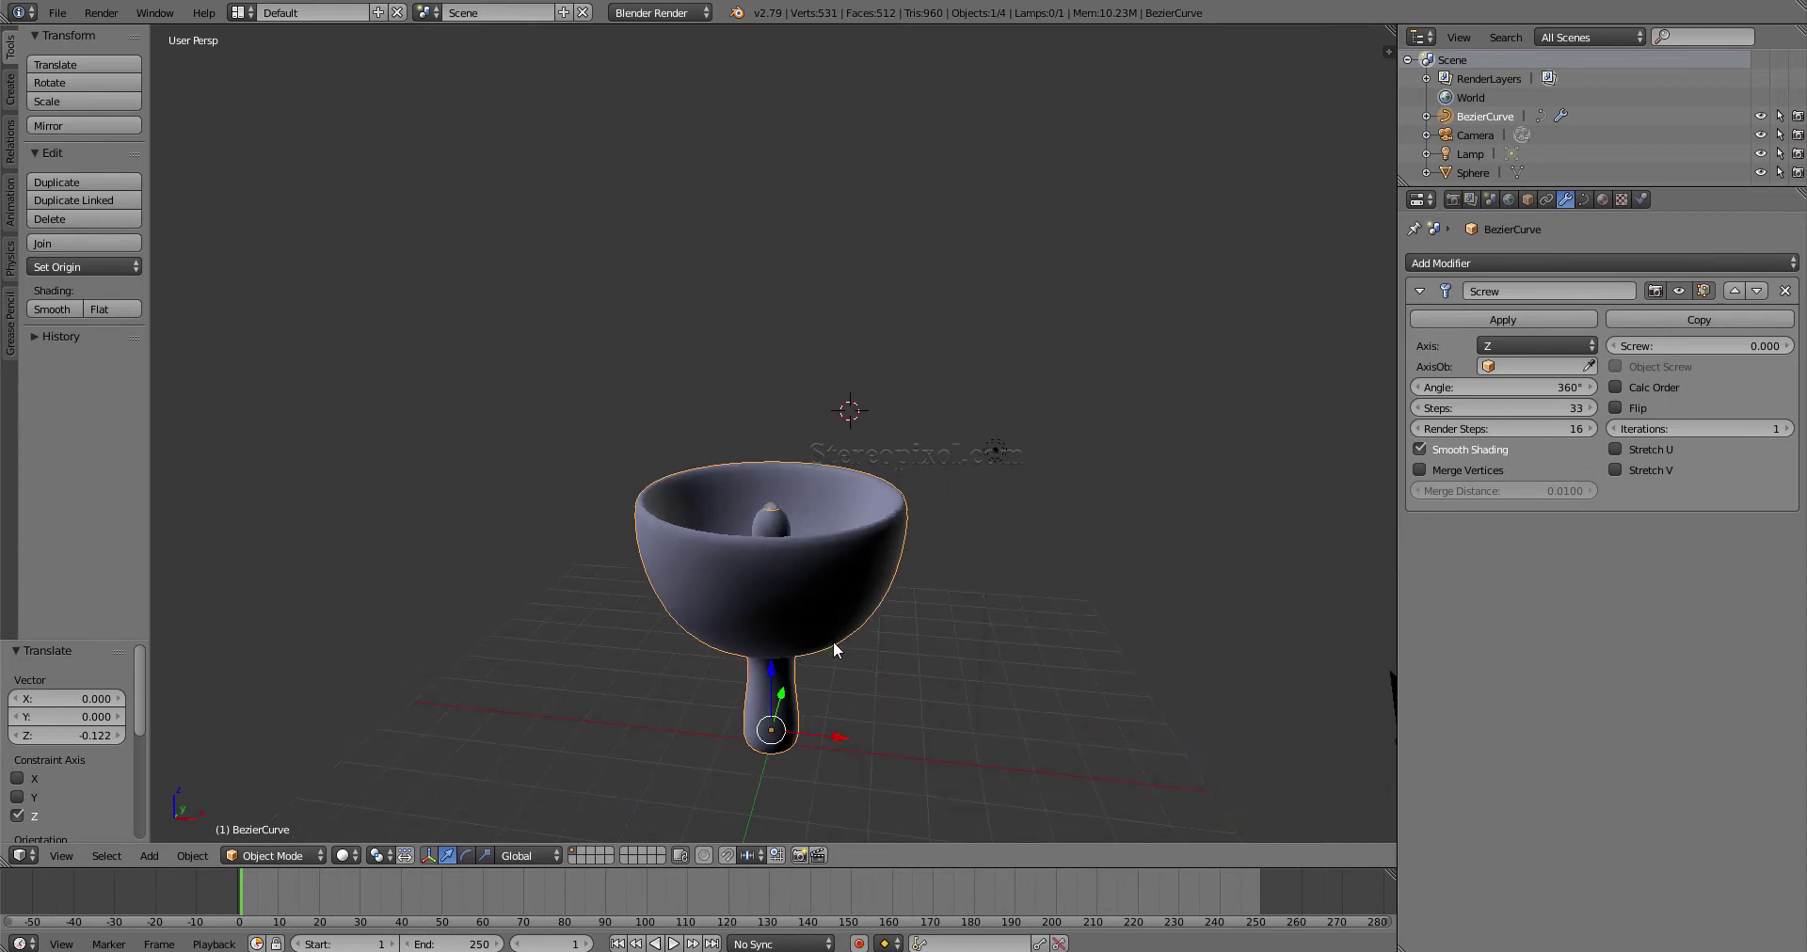
pyautogui.click(1678, 291)
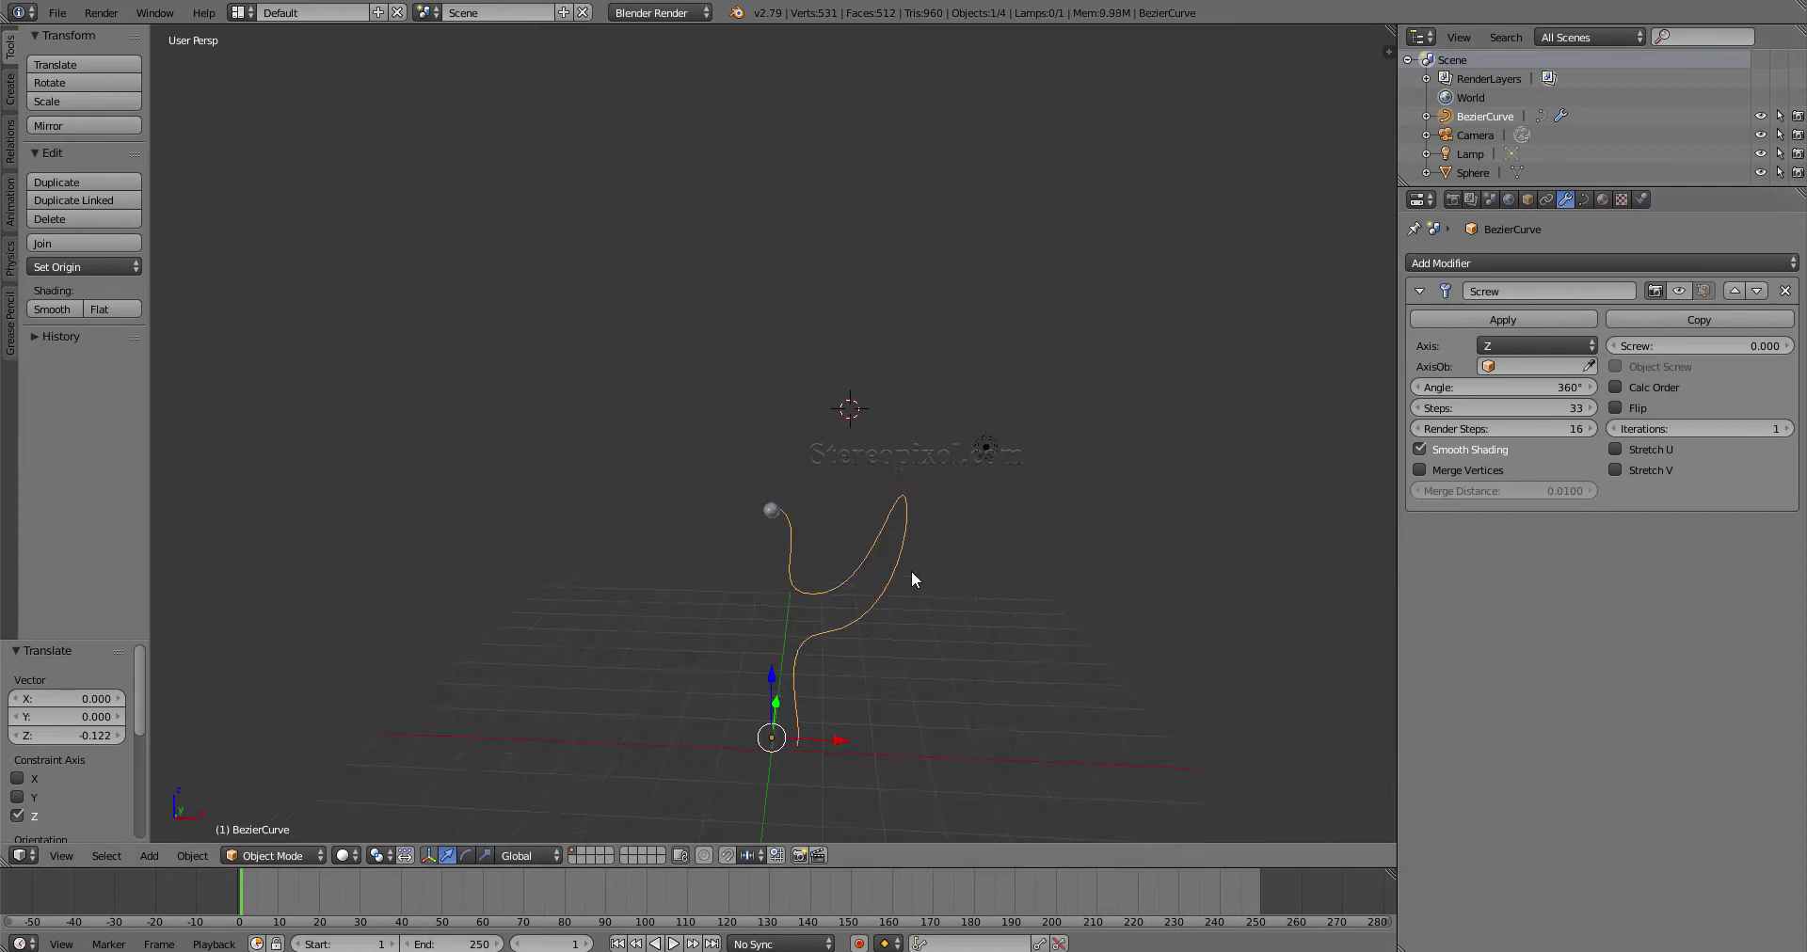
pyautogui.moveTo(911, 570); pyautogui.dragTo(852, 585, button='middle')
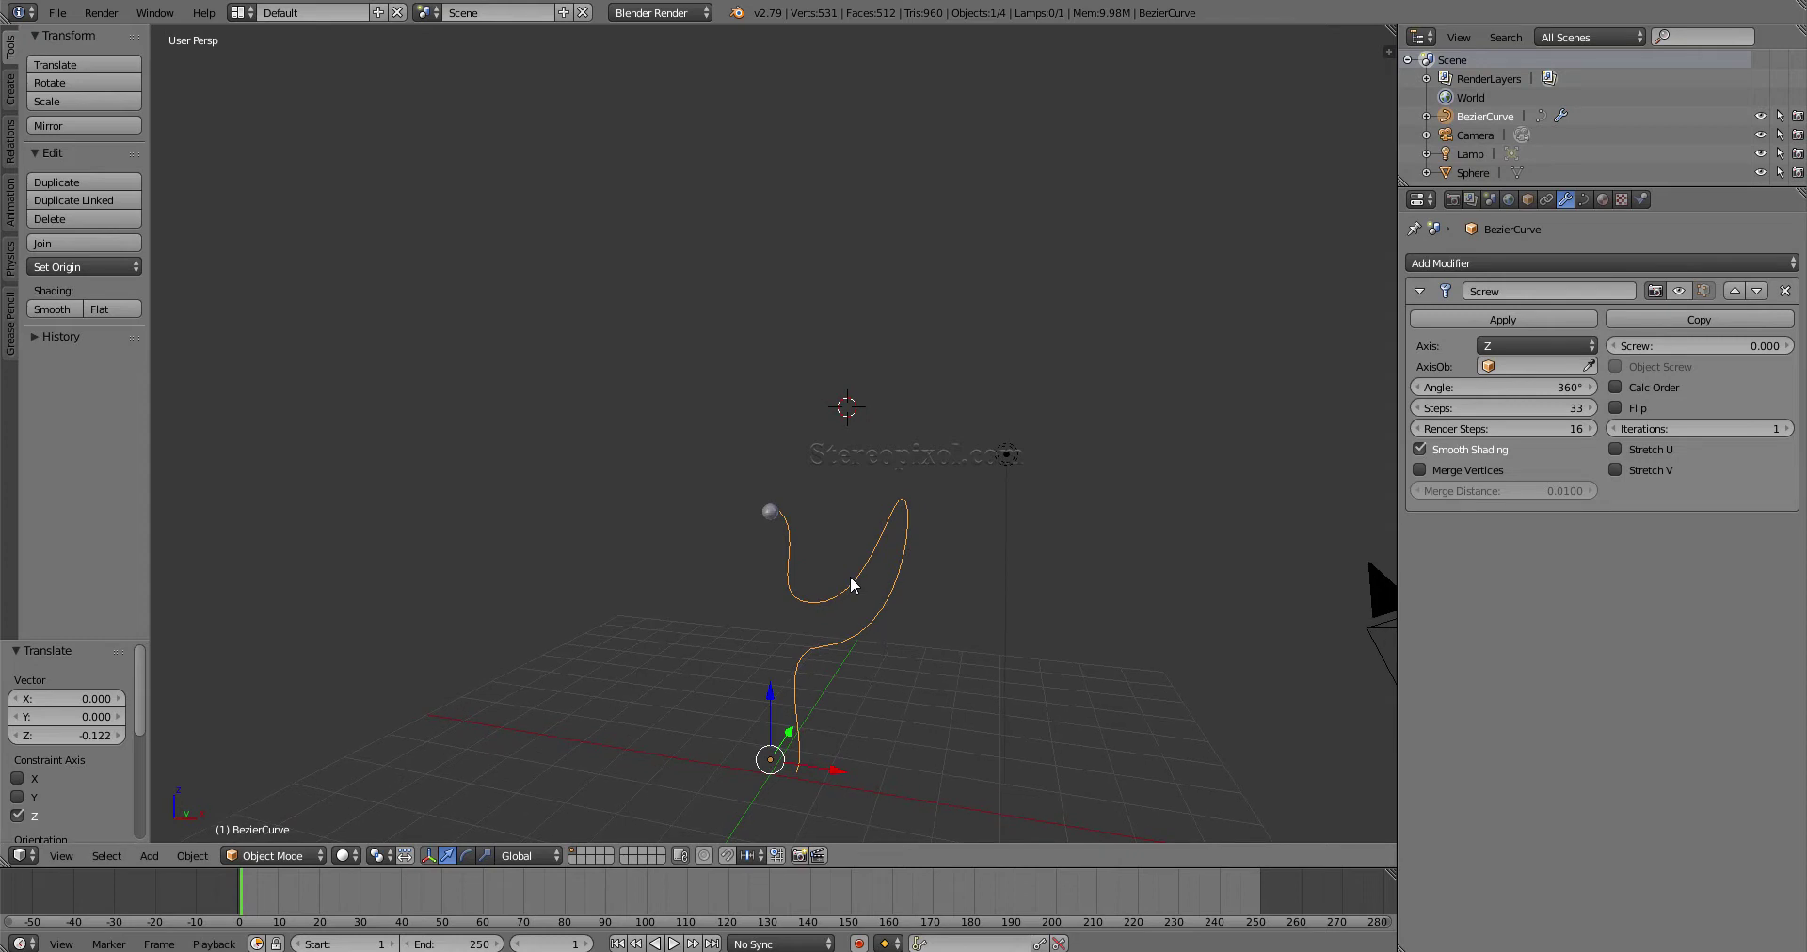
pyautogui.click(1677, 291)
pyautogui.moveTo(853, 498); pyautogui.dragTo(851, 563, button='middle')
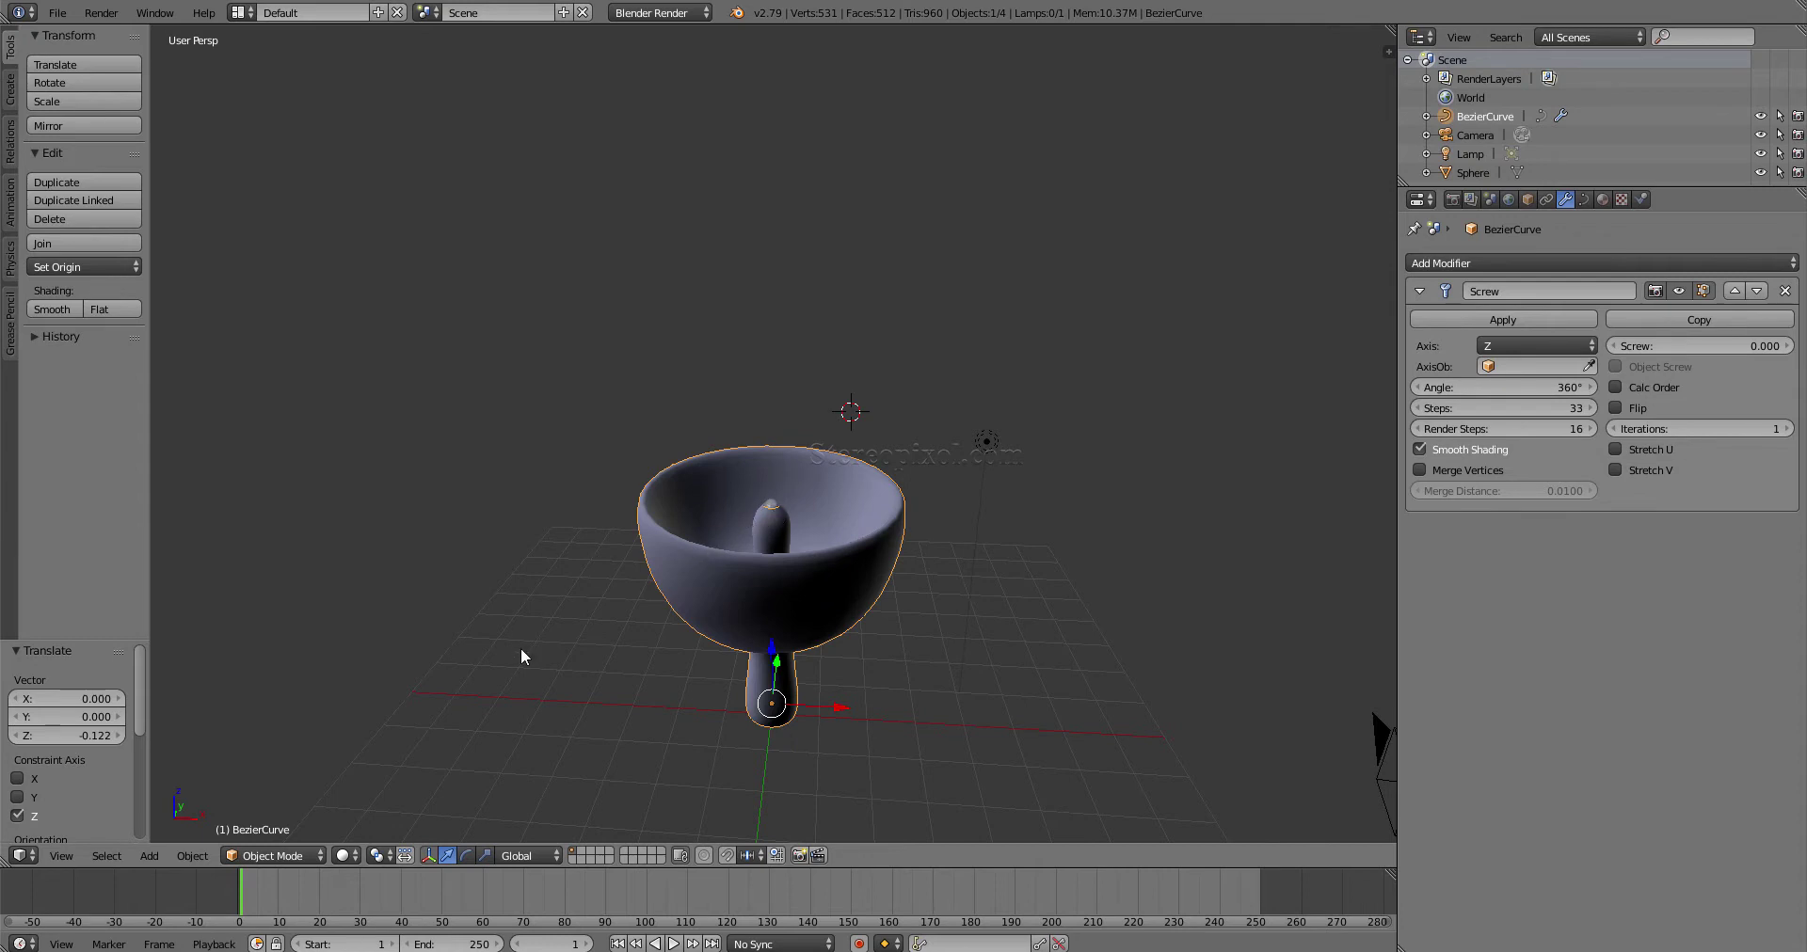
# - Examine the bowl's topology in wireframe display and return to solid shading
pyautogui.press('z')
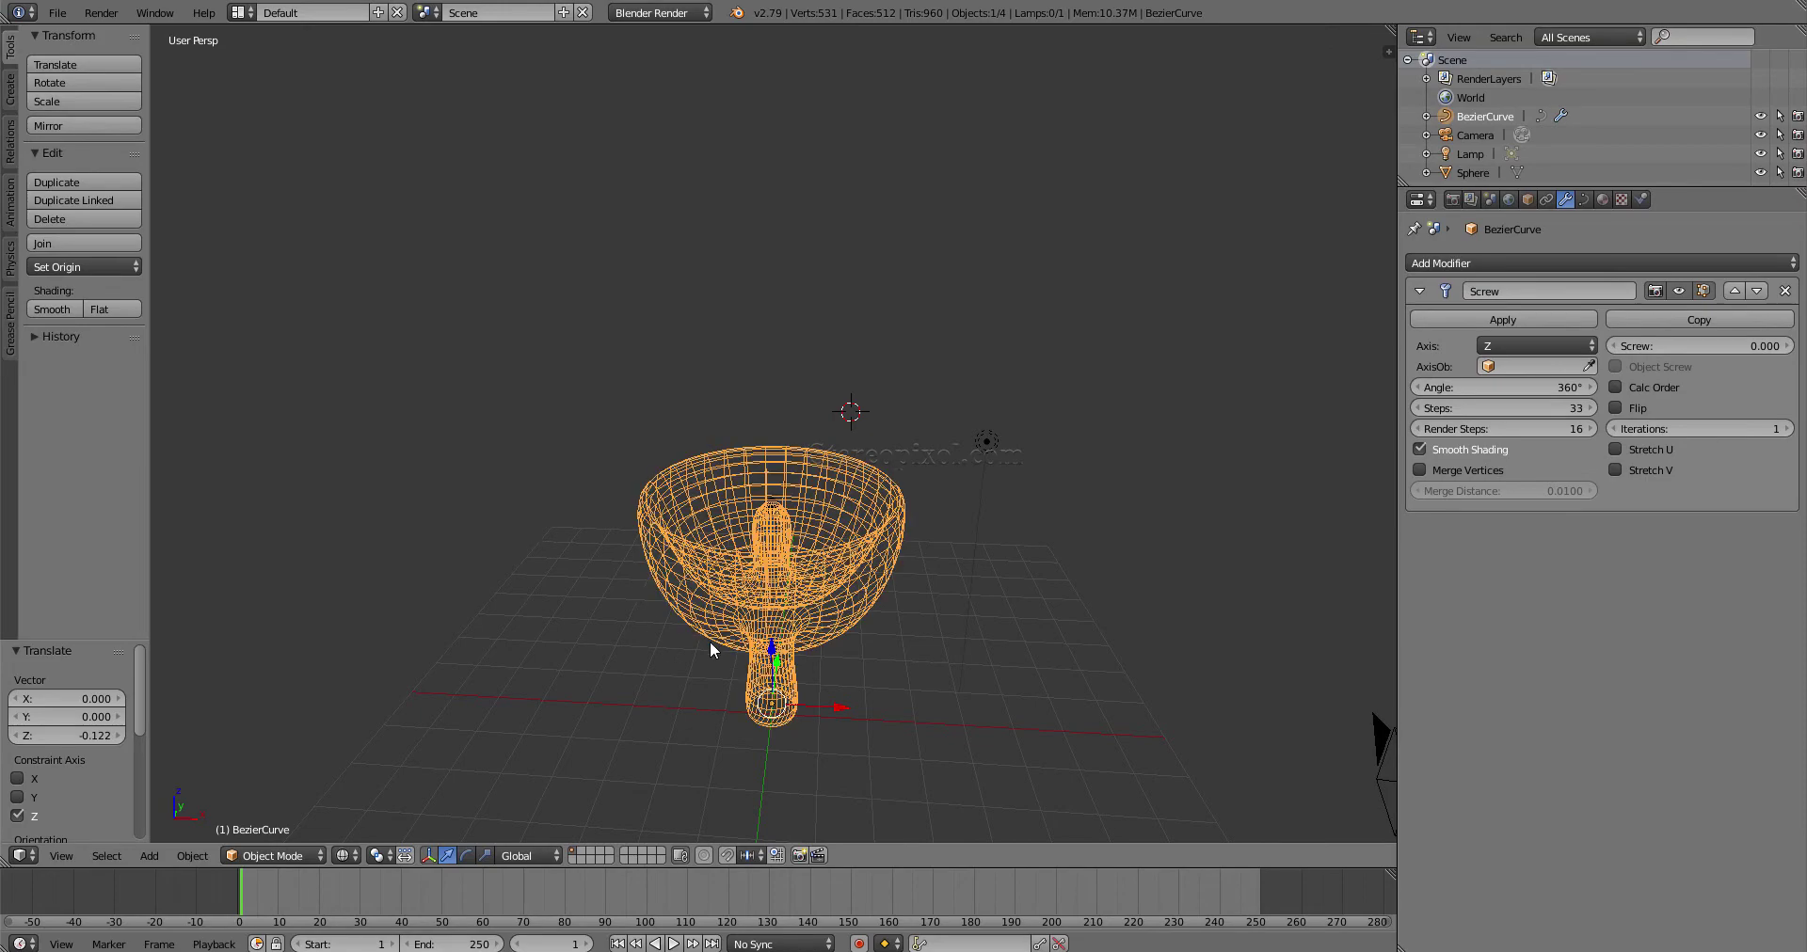
pyautogui.moveTo(710, 646)
pyautogui.mouseDown(button='middle')
pyautogui.moveTo(940, 540)
pyautogui.moveTo(745, 528)
pyautogui.moveTo(757, 637)
pyautogui.mouseUp(button='middle')
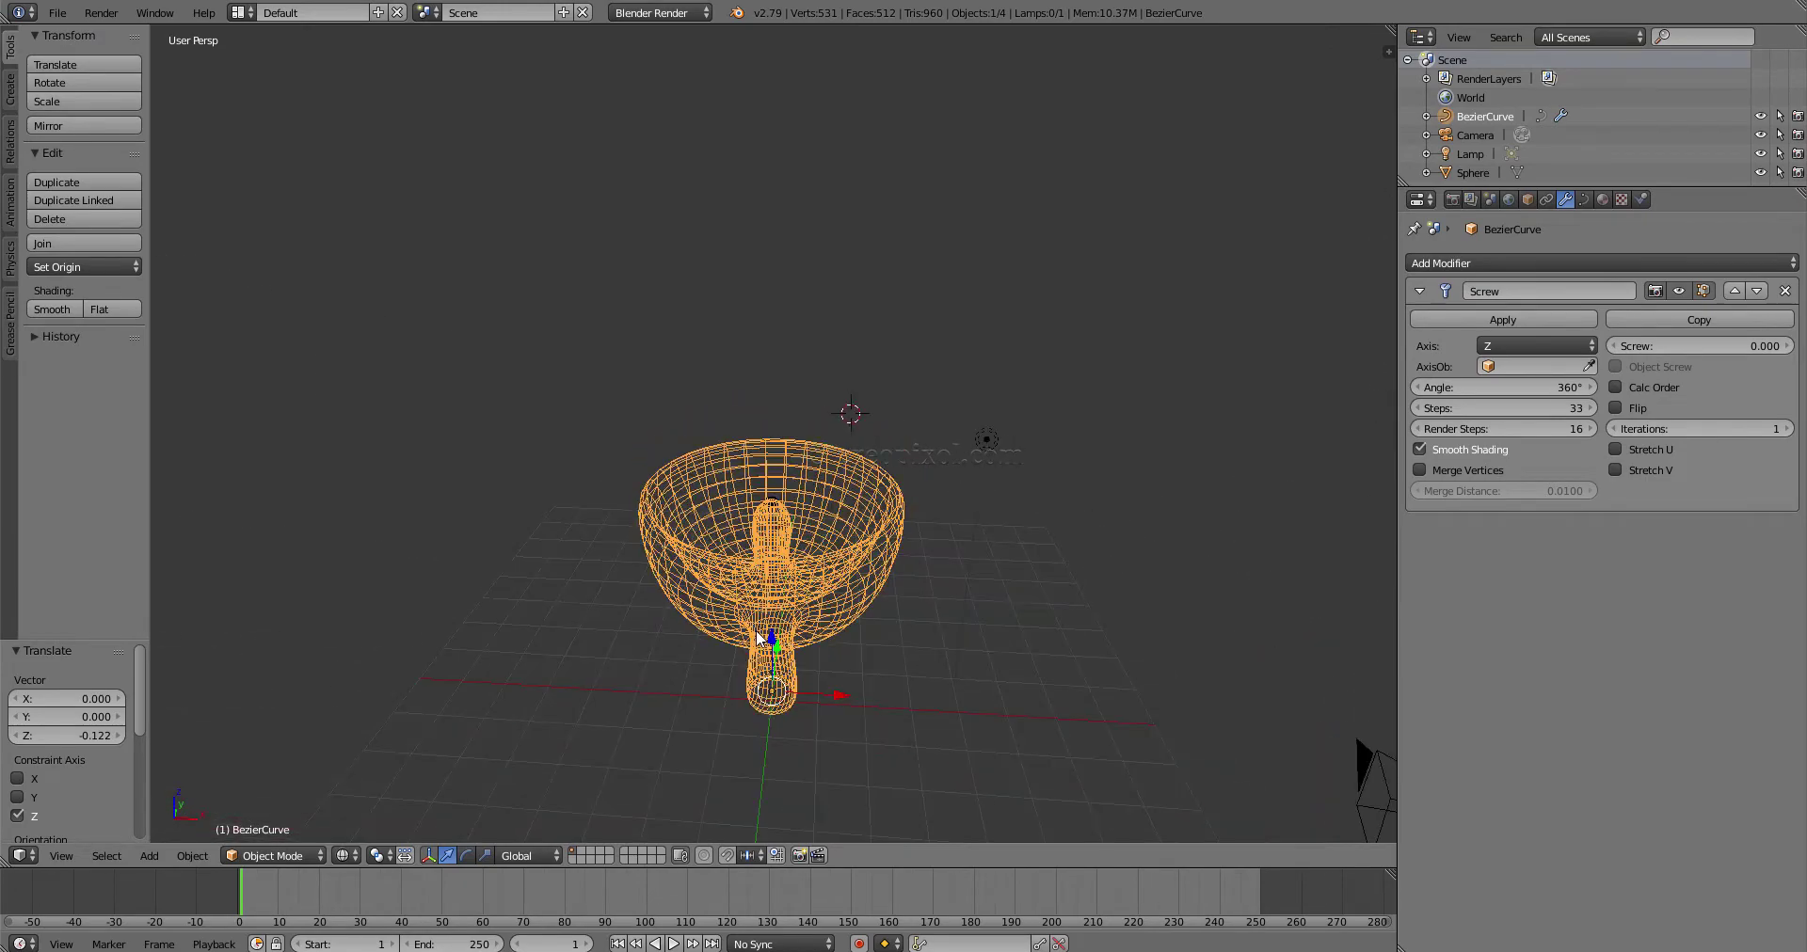
pyautogui.press('z')
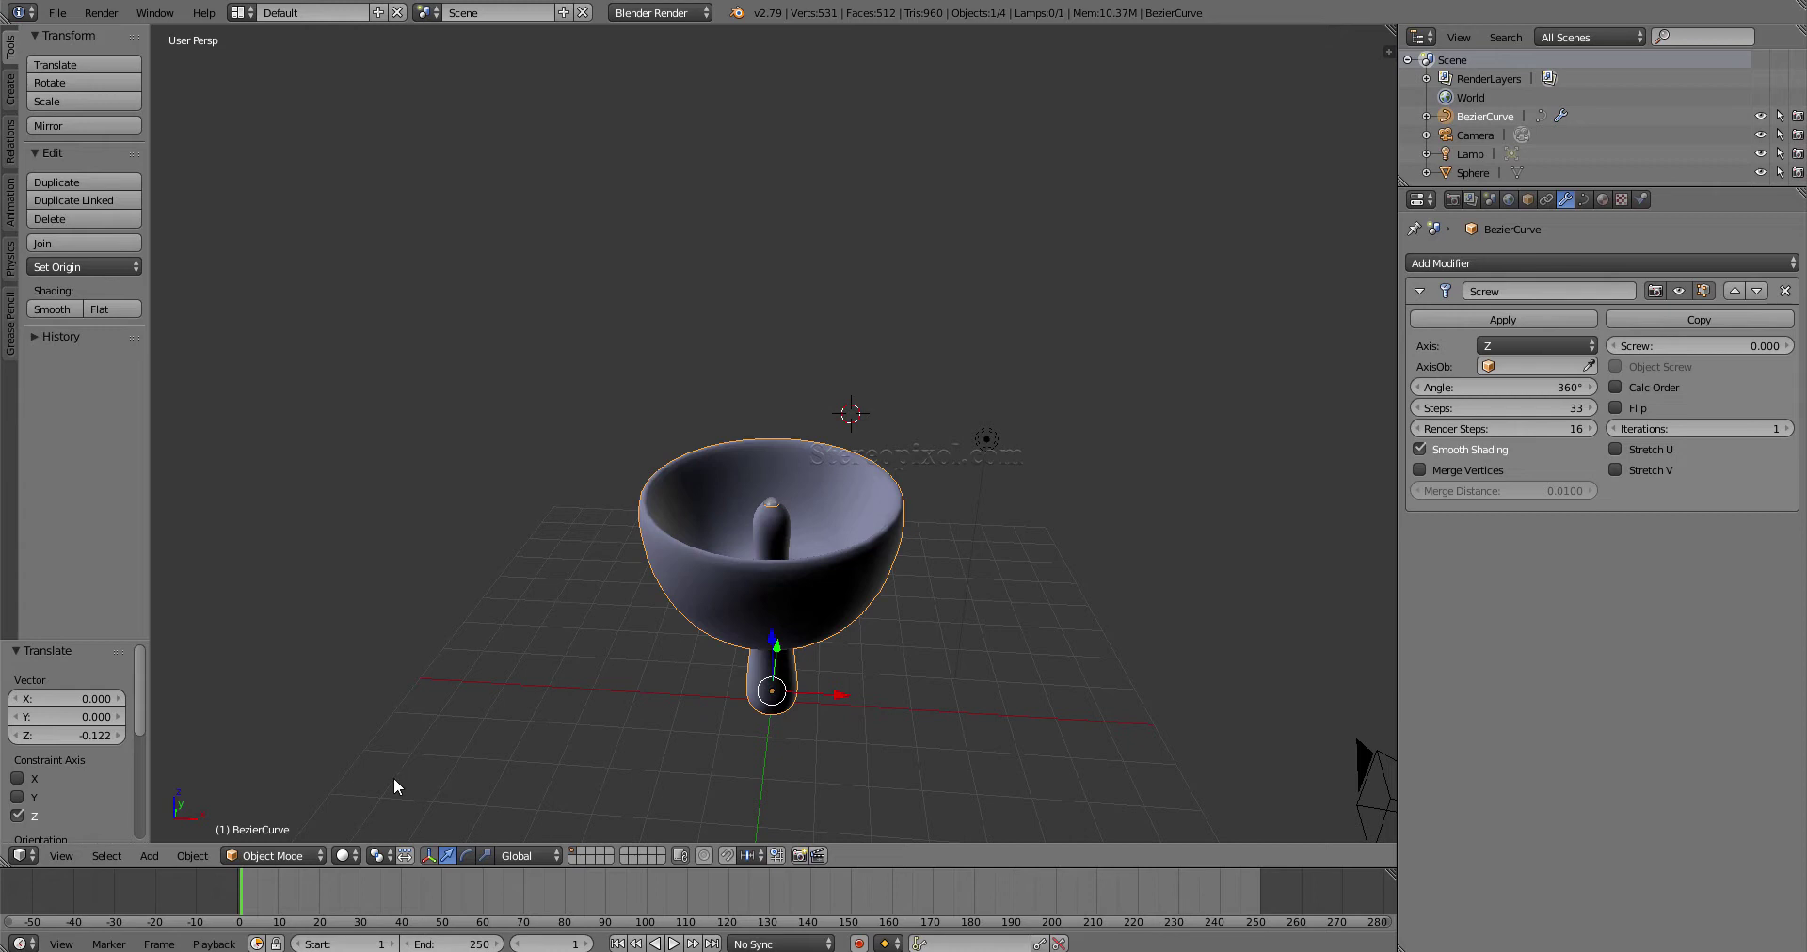
# - Try converting the bowl's curve to a mesh, and undo the conversion
pyautogui.click(192, 856)
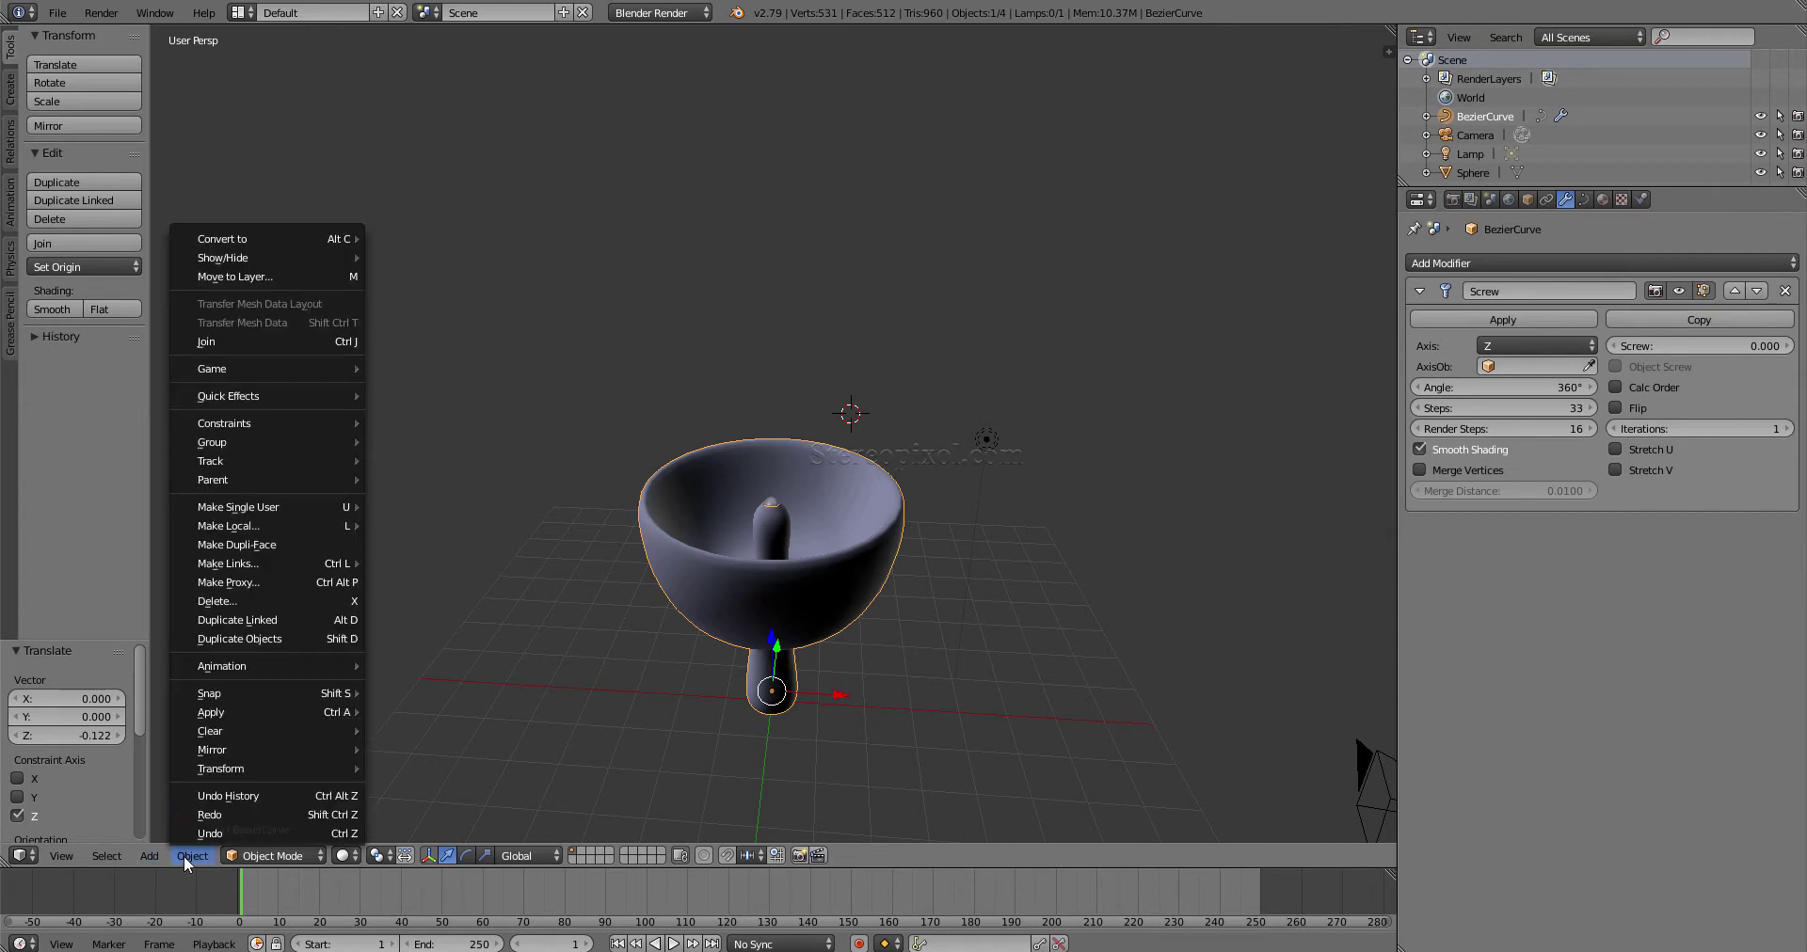
pyautogui.moveTo(278, 237)
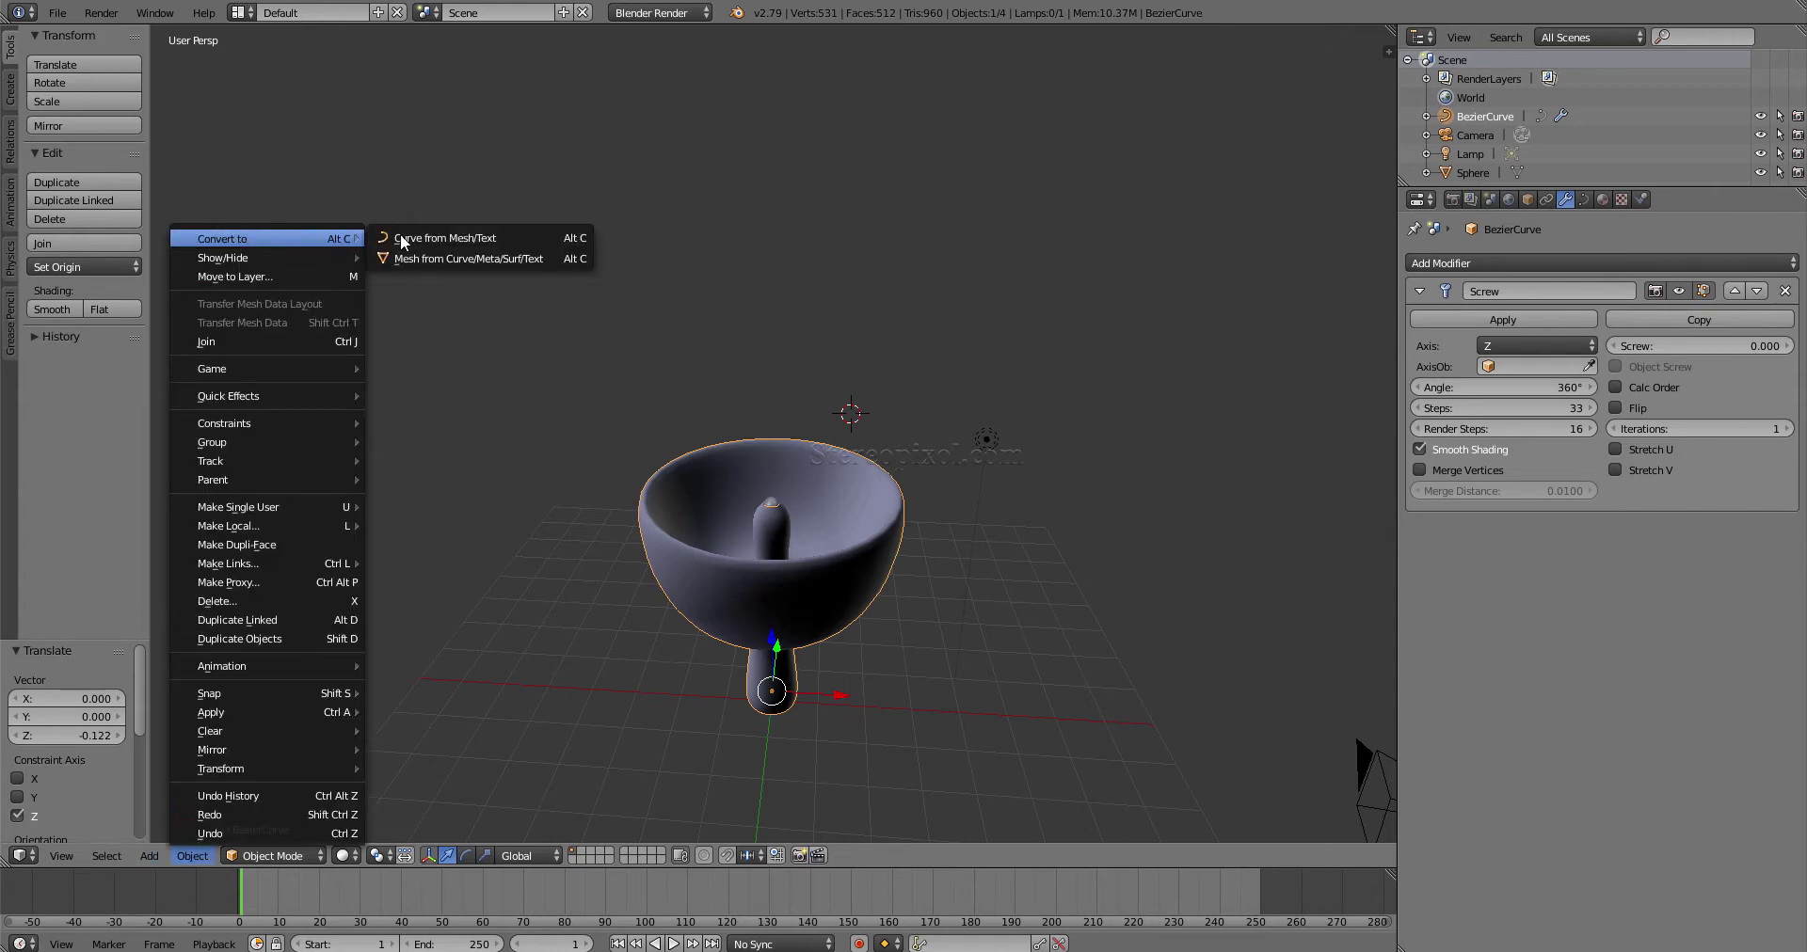
pyautogui.click(475, 259)
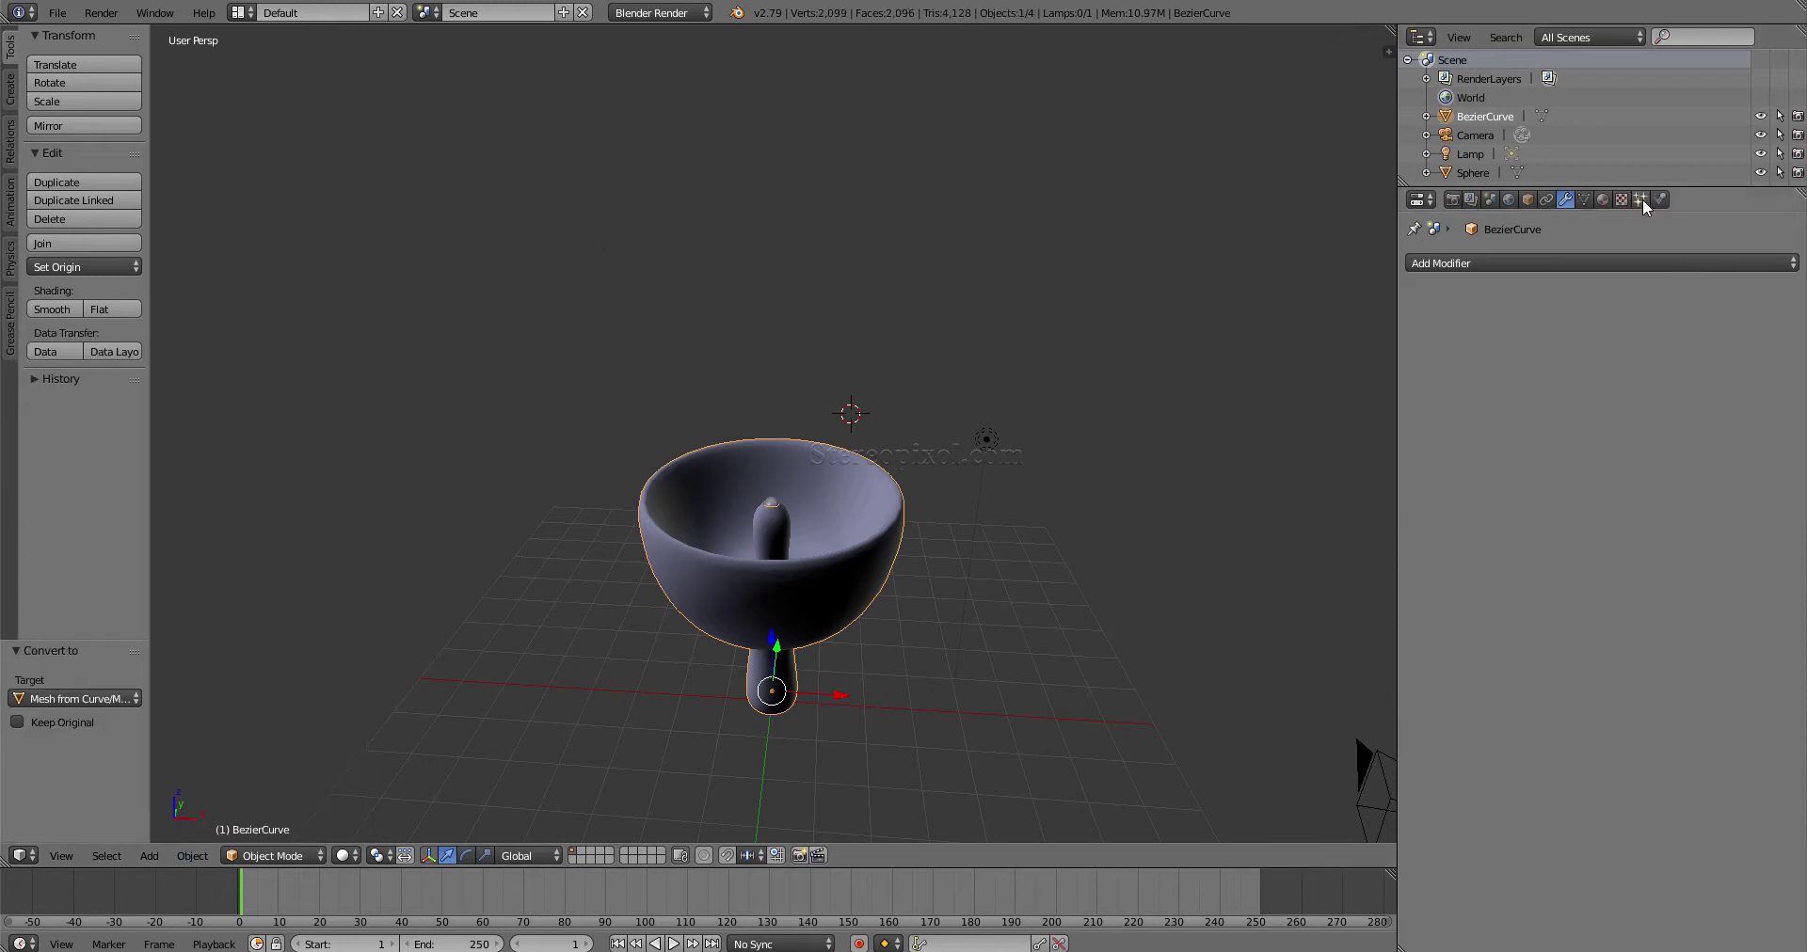
pyautogui.hotkey('ctrl', 'z')
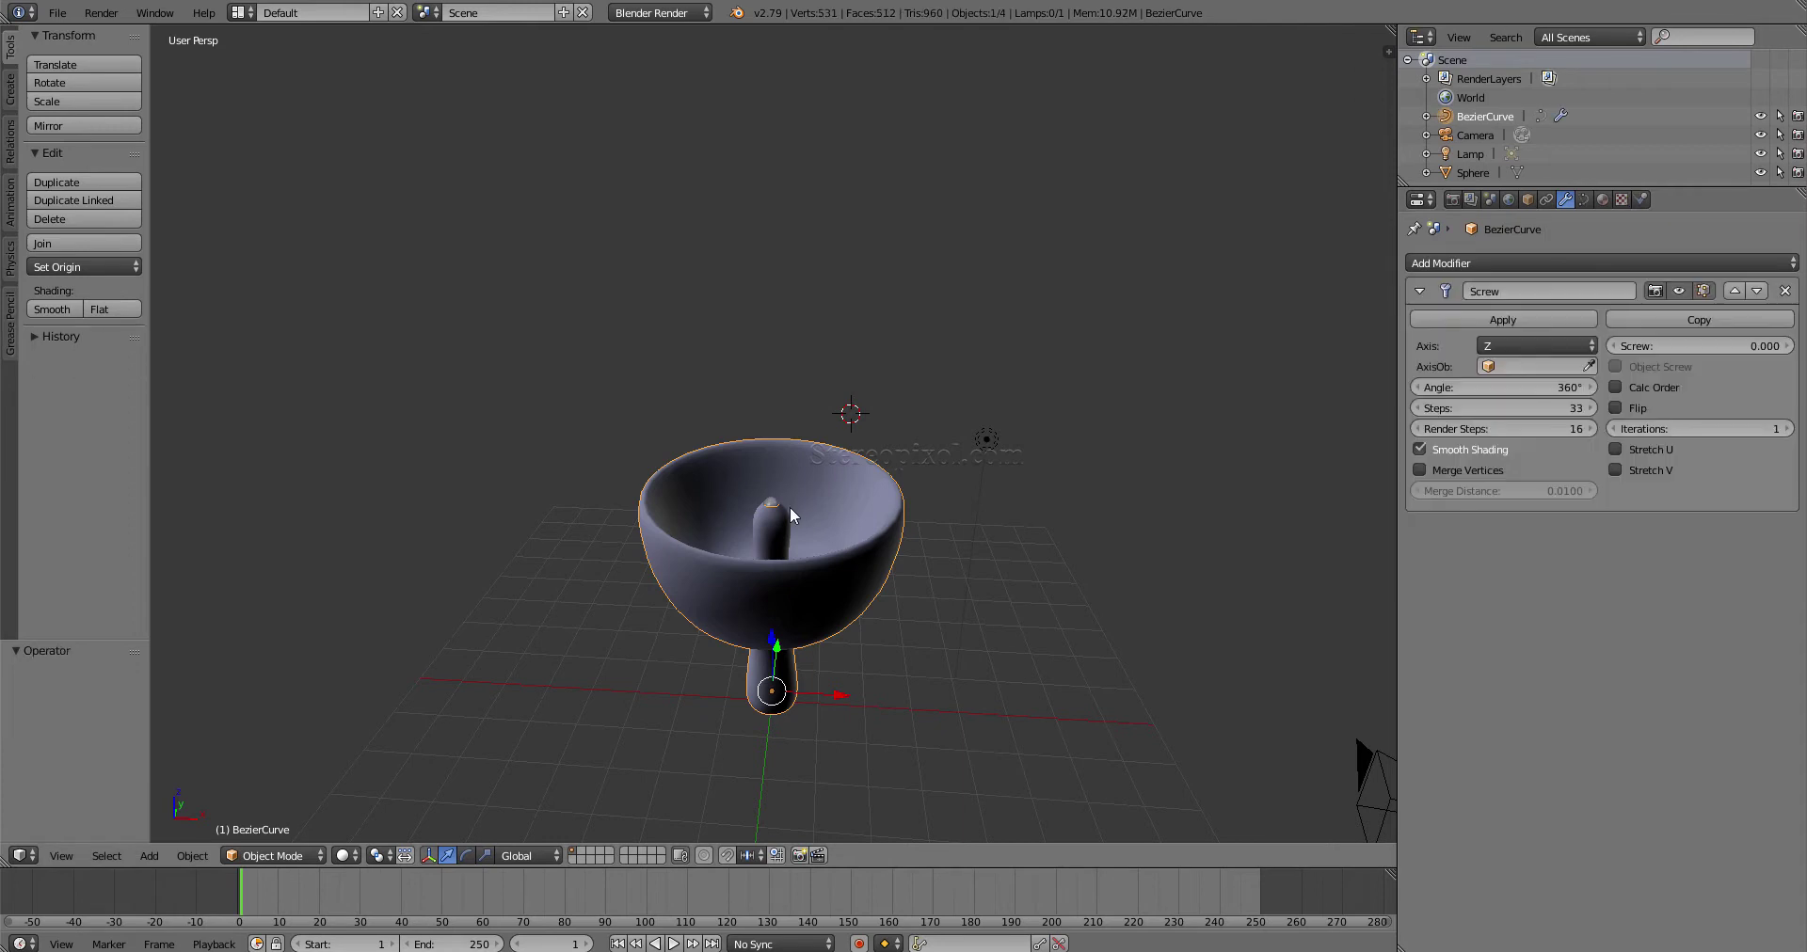
# - Select the small sphere at the tip of the central spout and add a new particle system to it
pyautogui.moveTo(789, 506); pyautogui.dragTo(817, 545, button='middle')
pyautogui.scroll(2, 772, 555)
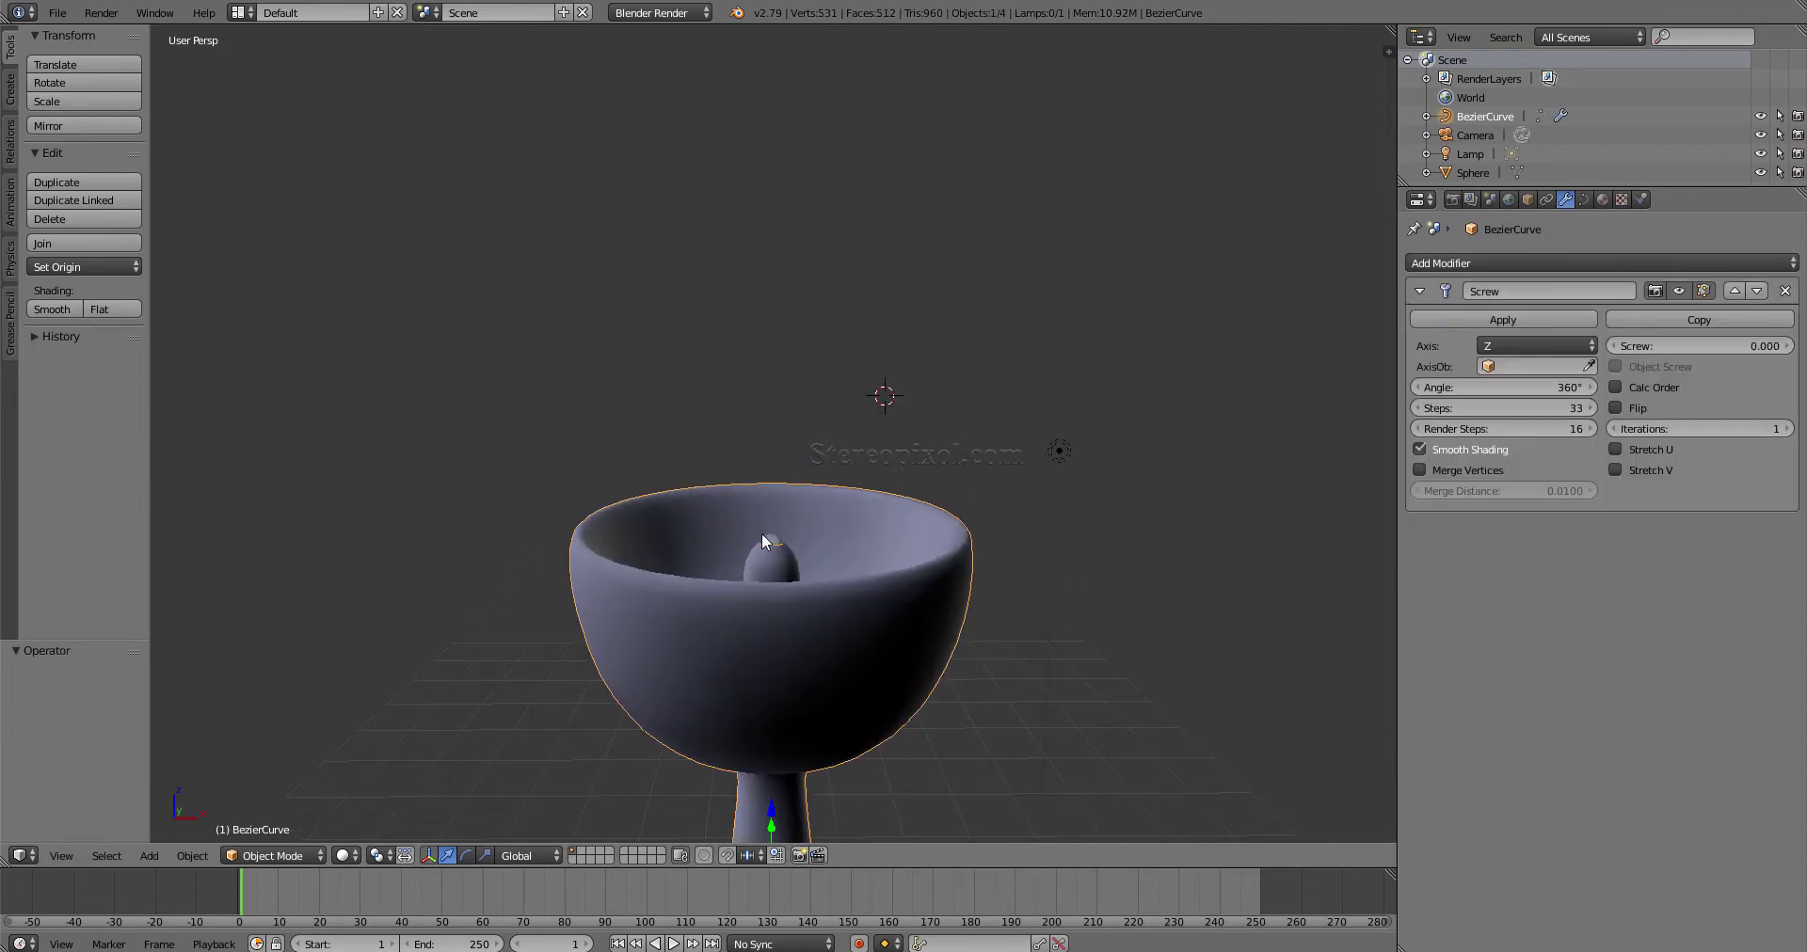
pyautogui.rightClick(772, 539)
pyautogui.moveTo(702, 559); pyautogui.dragTo(733, 605, button='middle')
pyautogui.scroll(-3, 811, 559)
pyautogui.scroll(2, 856, 613)
pyautogui.scroll(1, 855, 613)
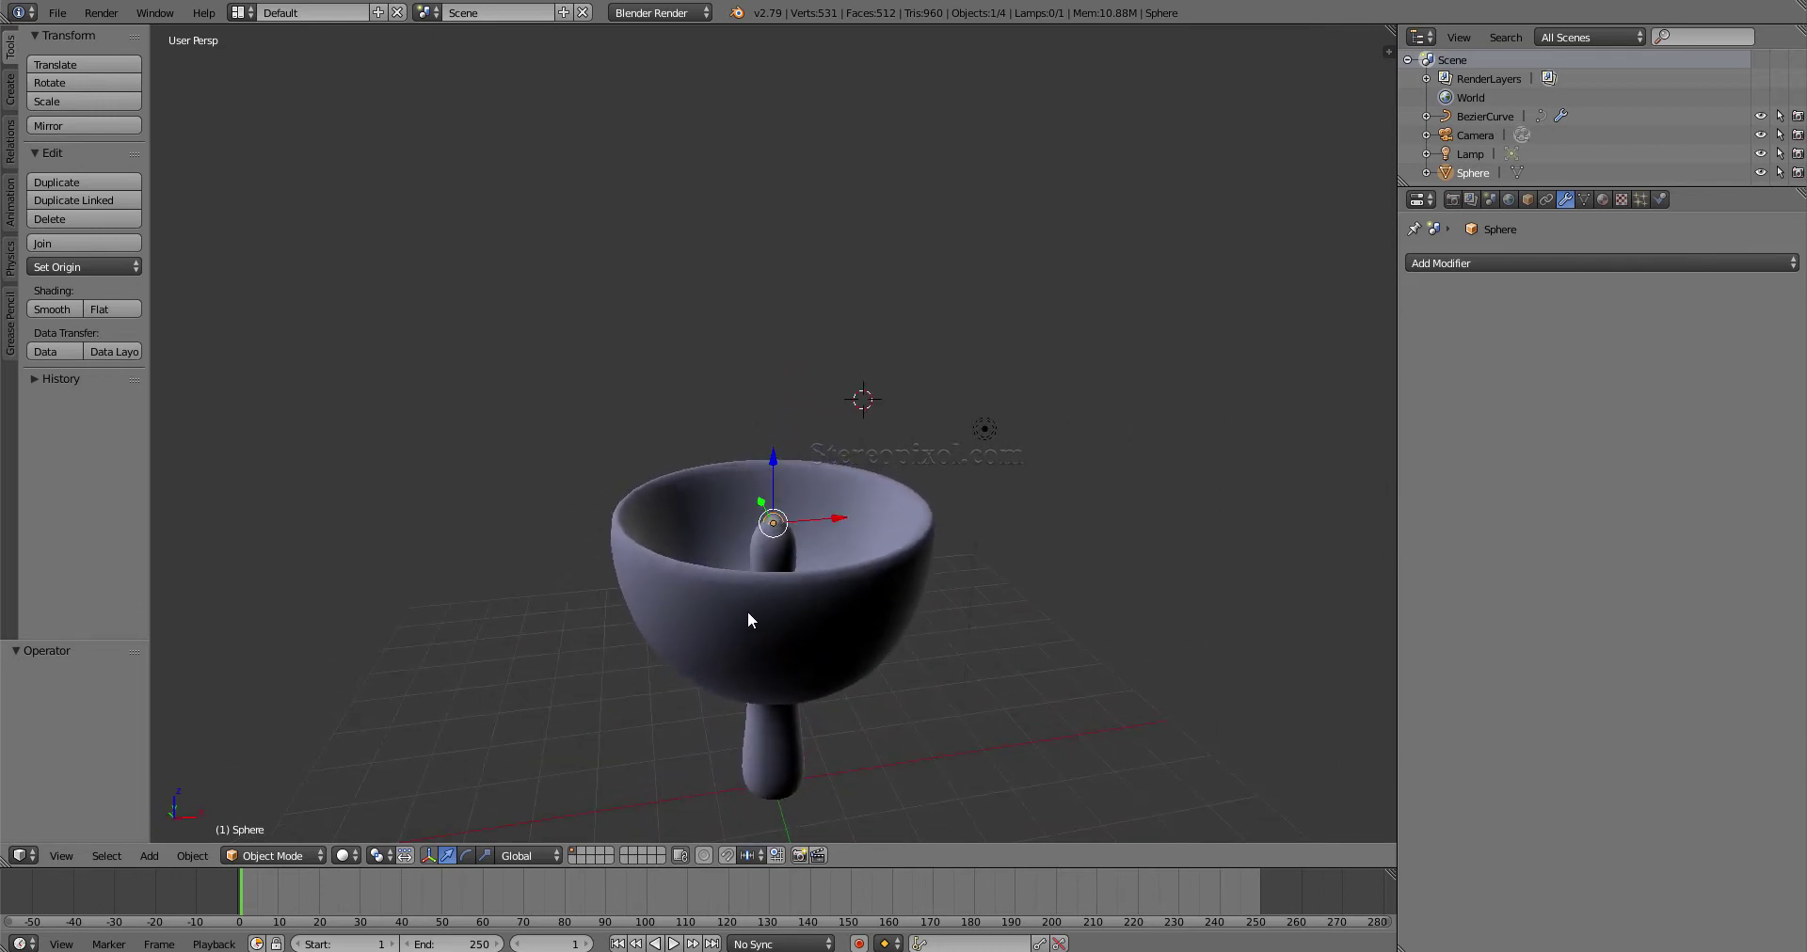
pyautogui.moveTo(884, 583); pyautogui.dragTo(964, 597, button='middle')
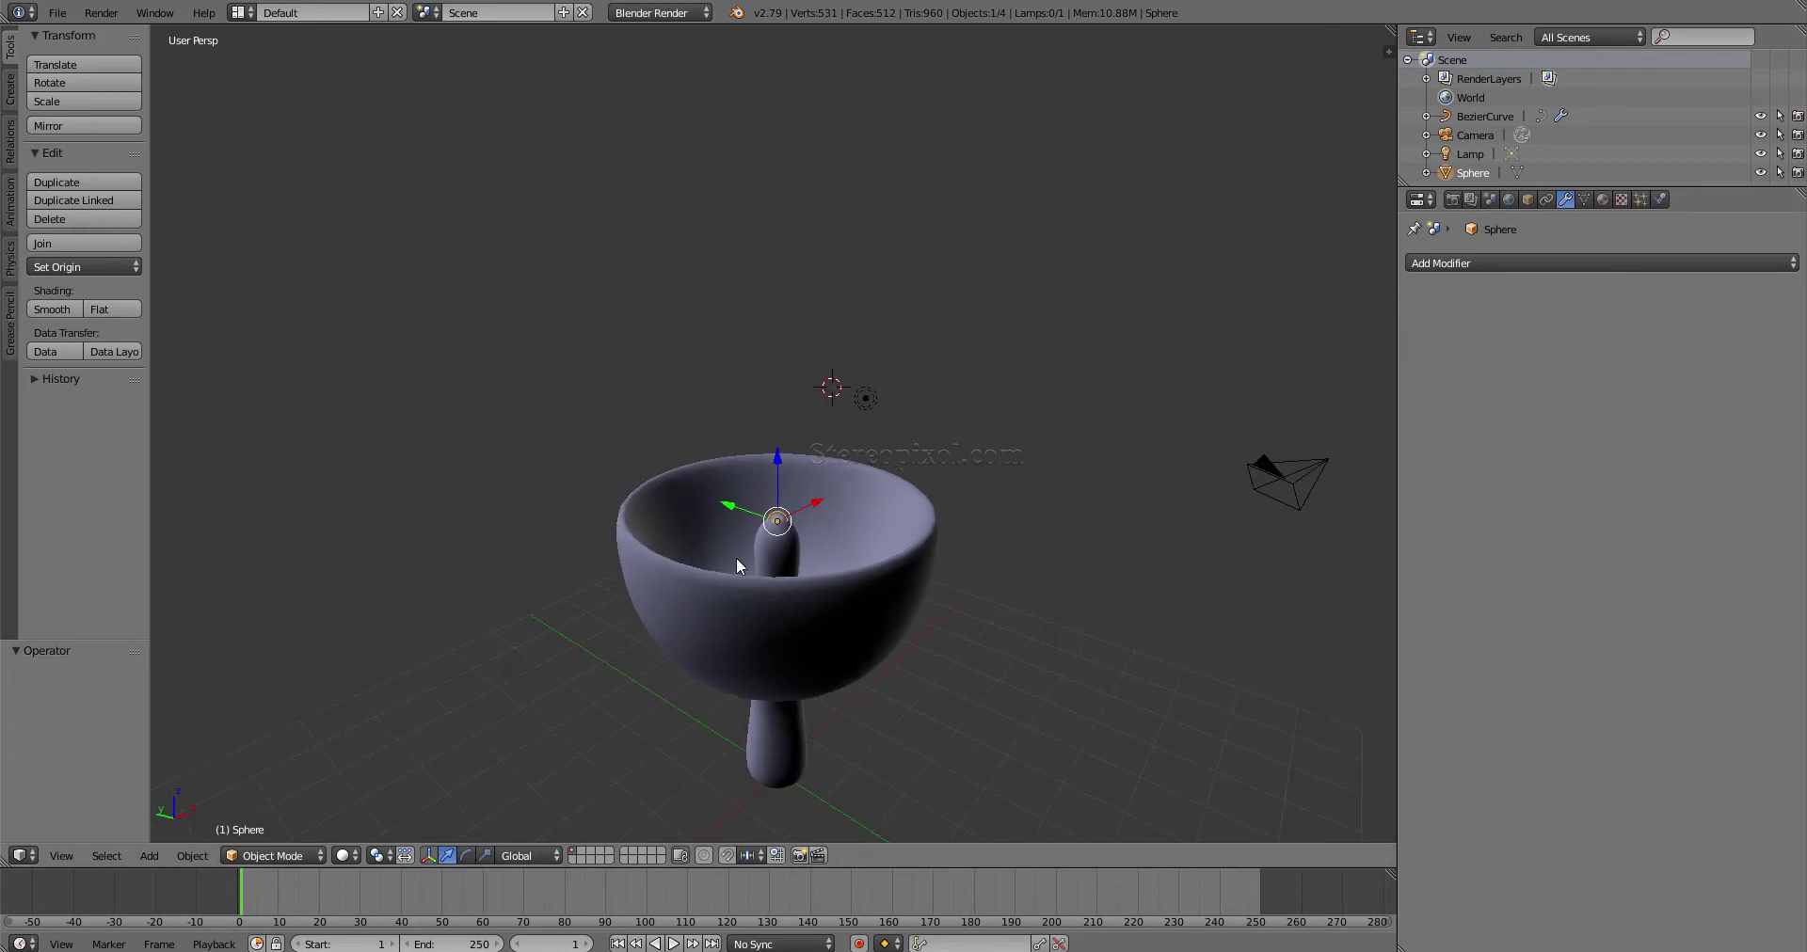
pyautogui.click(1642, 198)
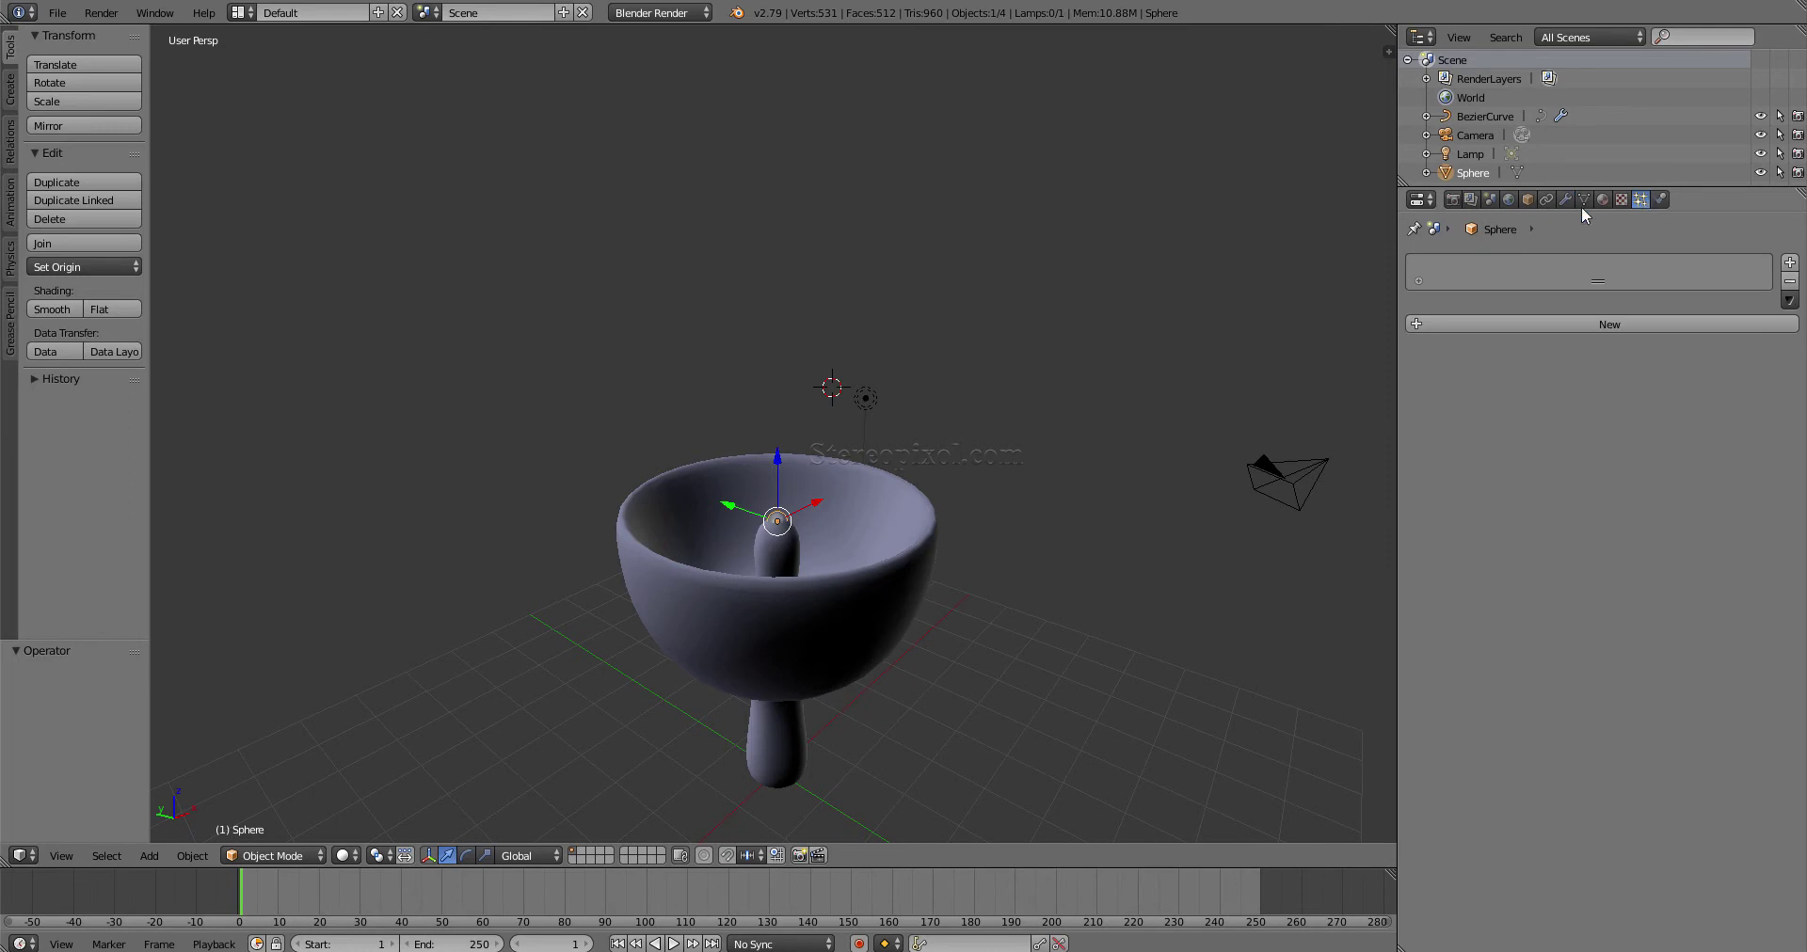
pyautogui.click(1605, 326)
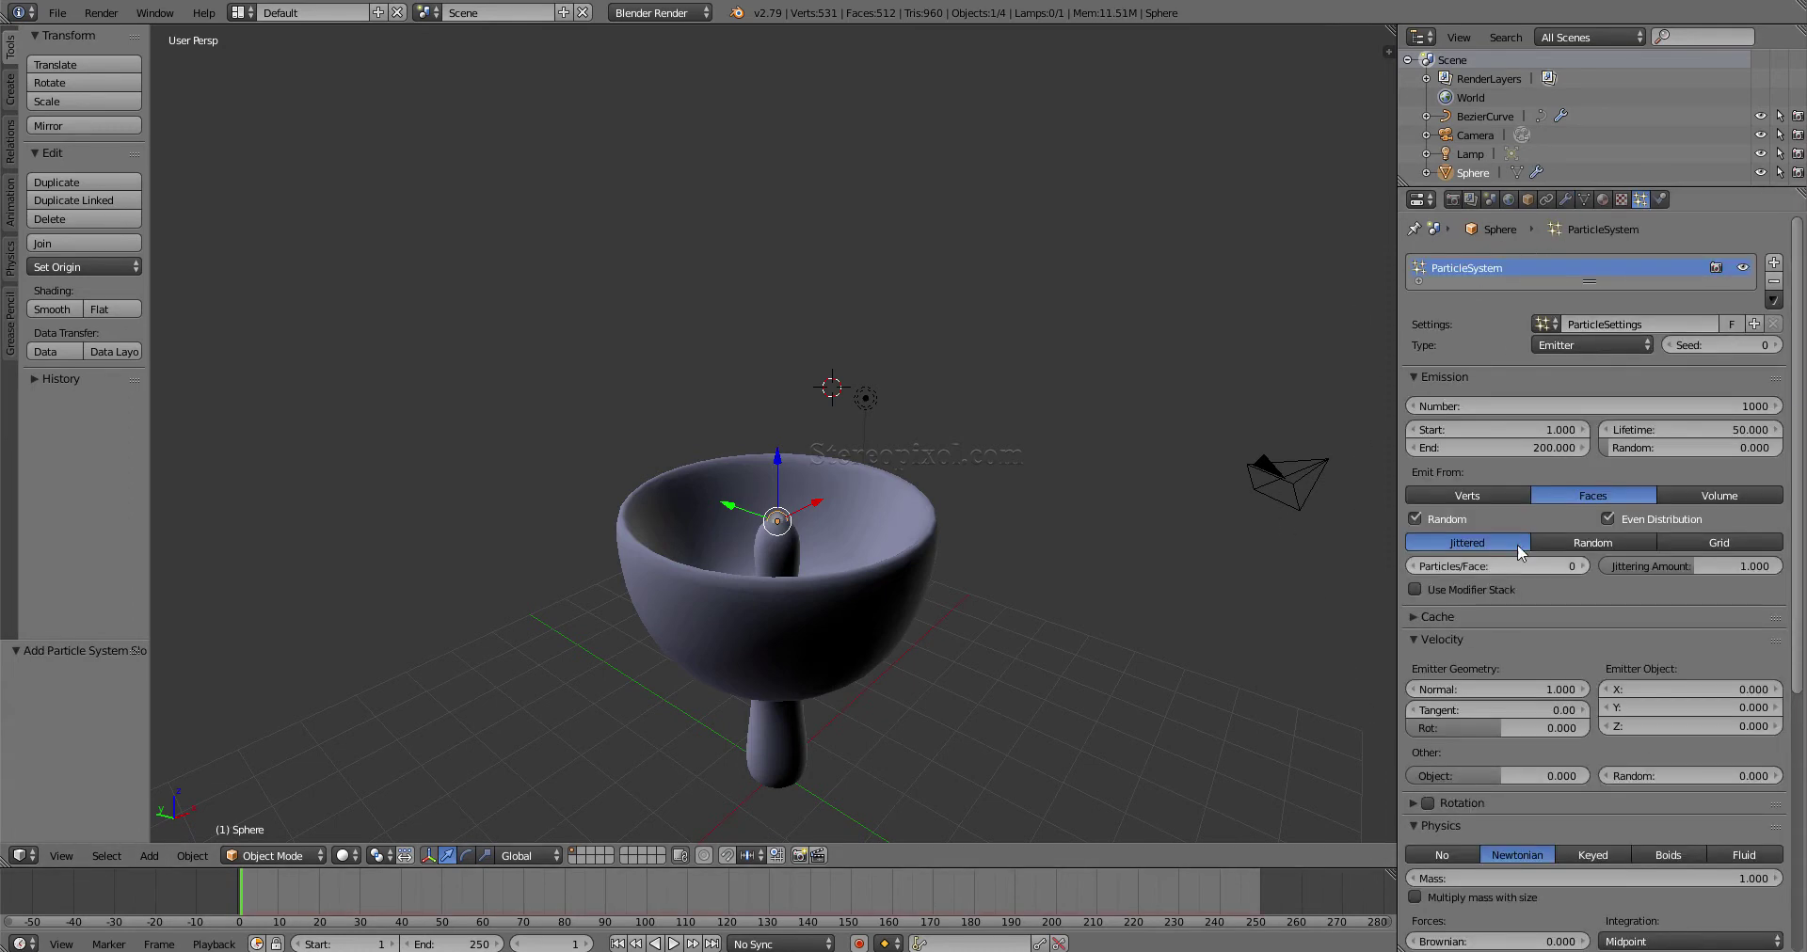
# - Collapse the particle system's Emission, Velocity, Physics and Render settings and expand its Cache settings
pyautogui.scroll(-10, 1515, 546)
pyautogui.scroll(6, 1506, 524)
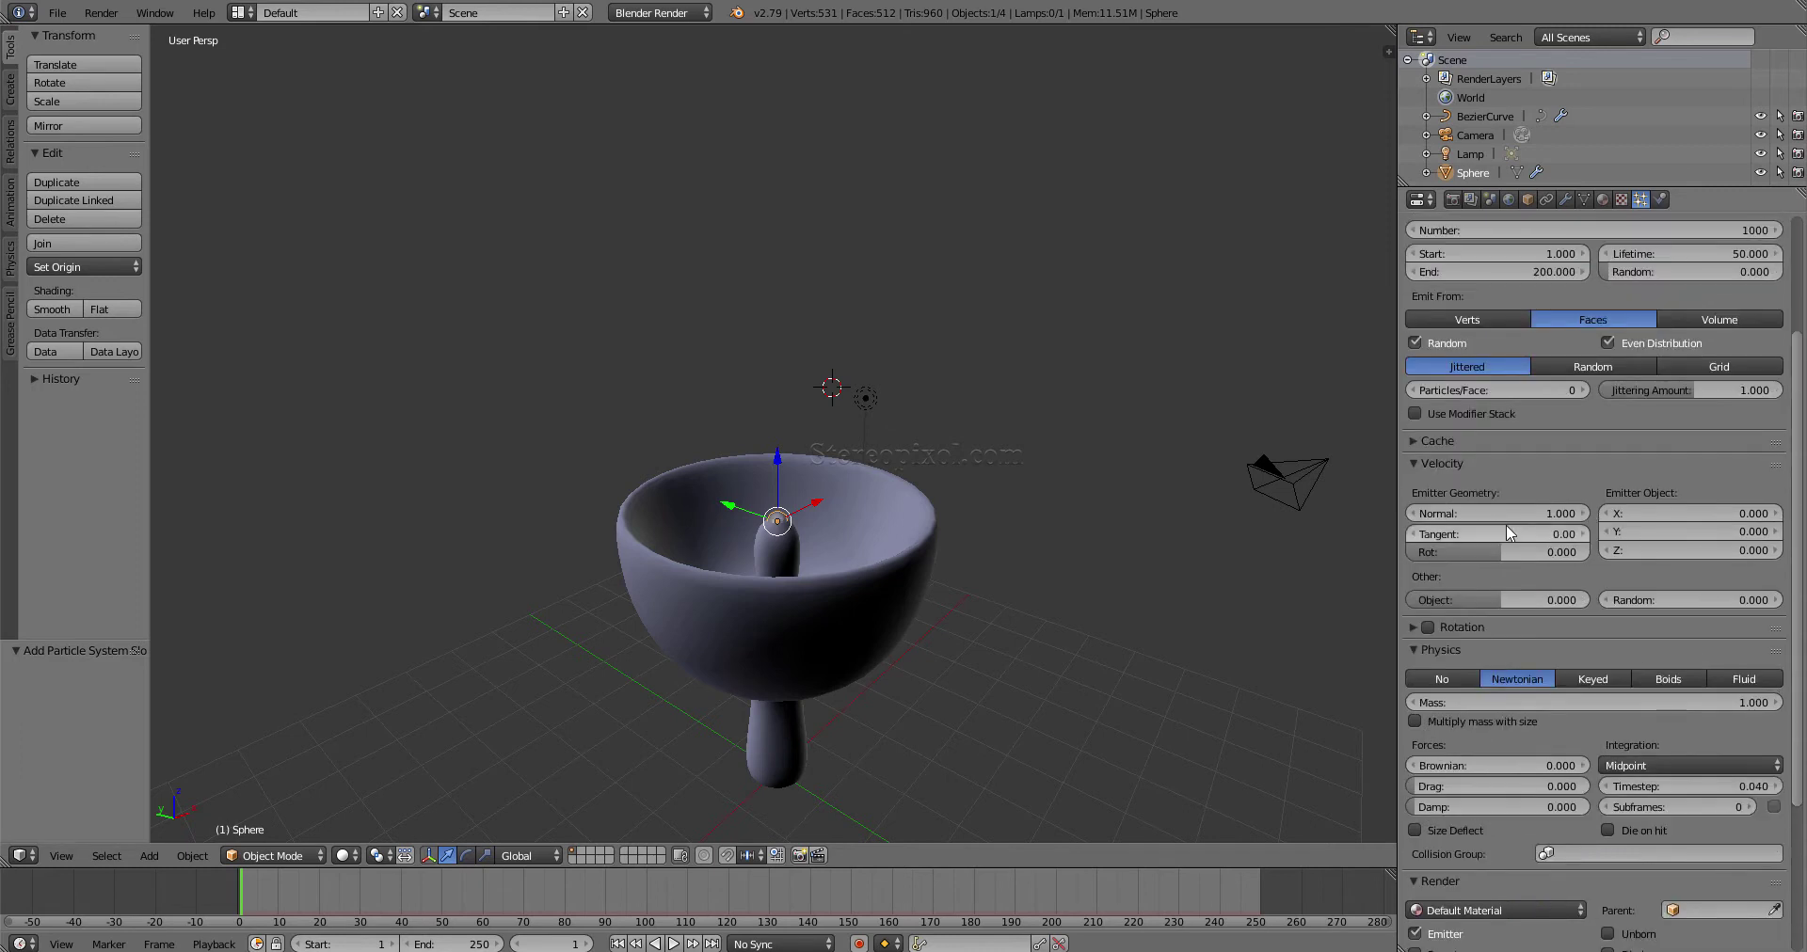
pyautogui.click(1439, 444)
pyautogui.click(1449, 504)
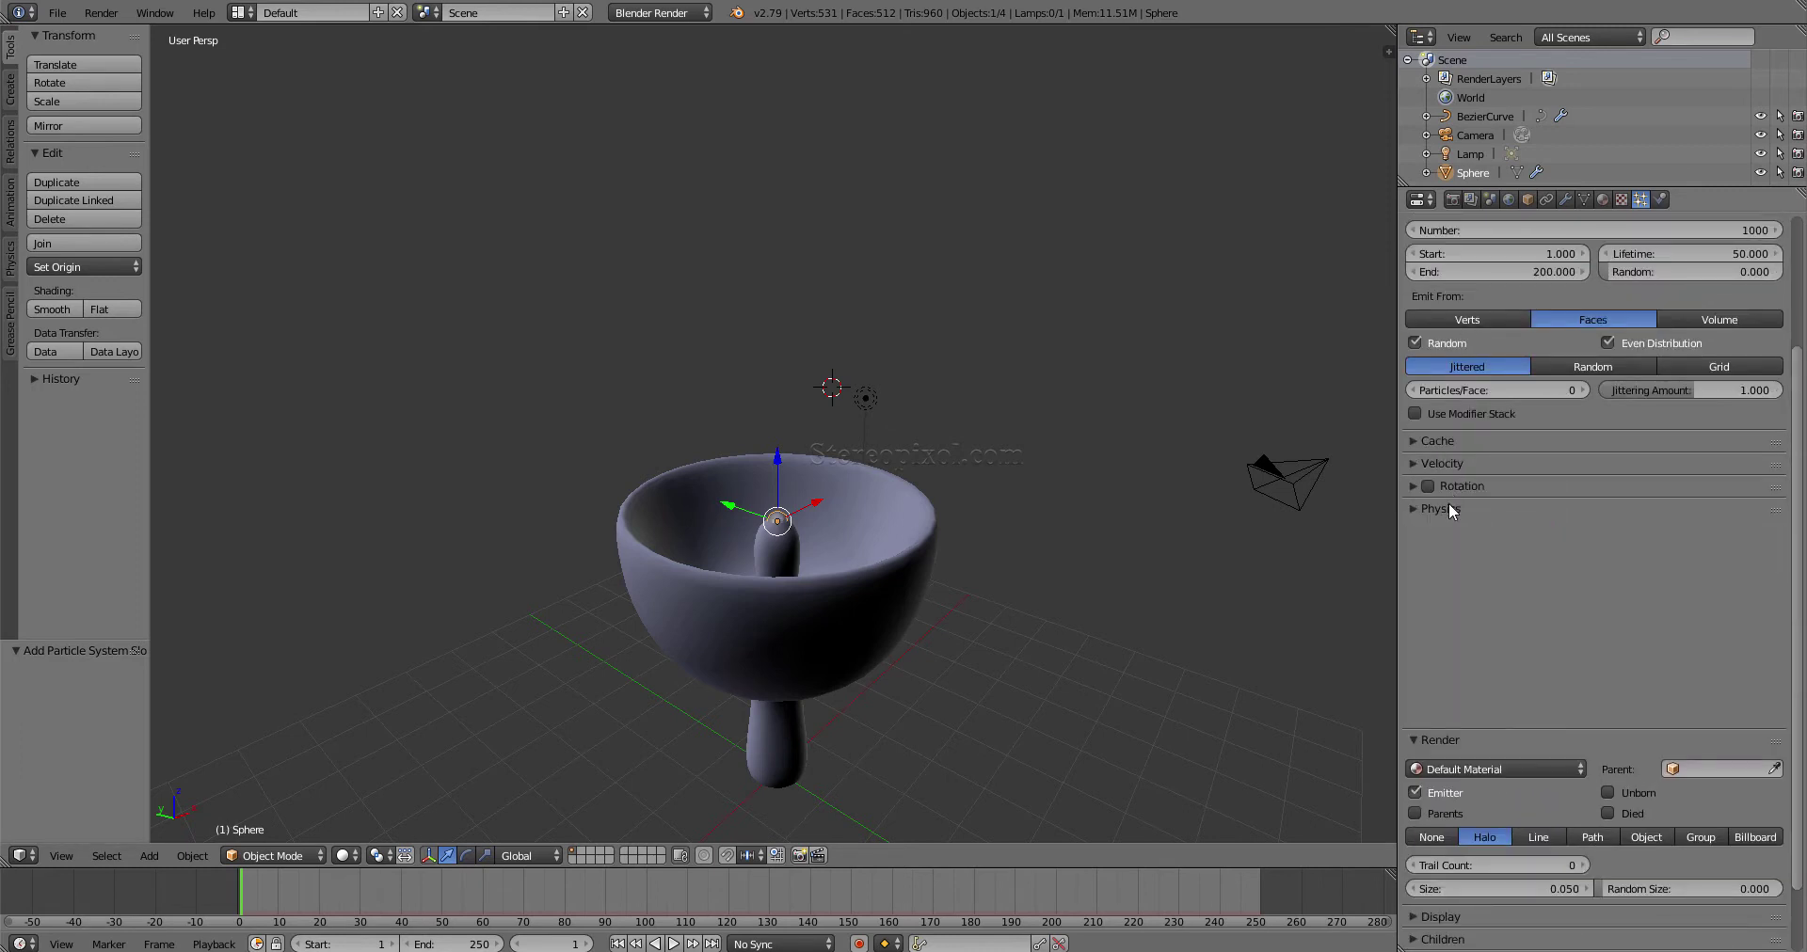
pyautogui.click(1444, 533)
pyautogui.scroll(4, 1468, 465)
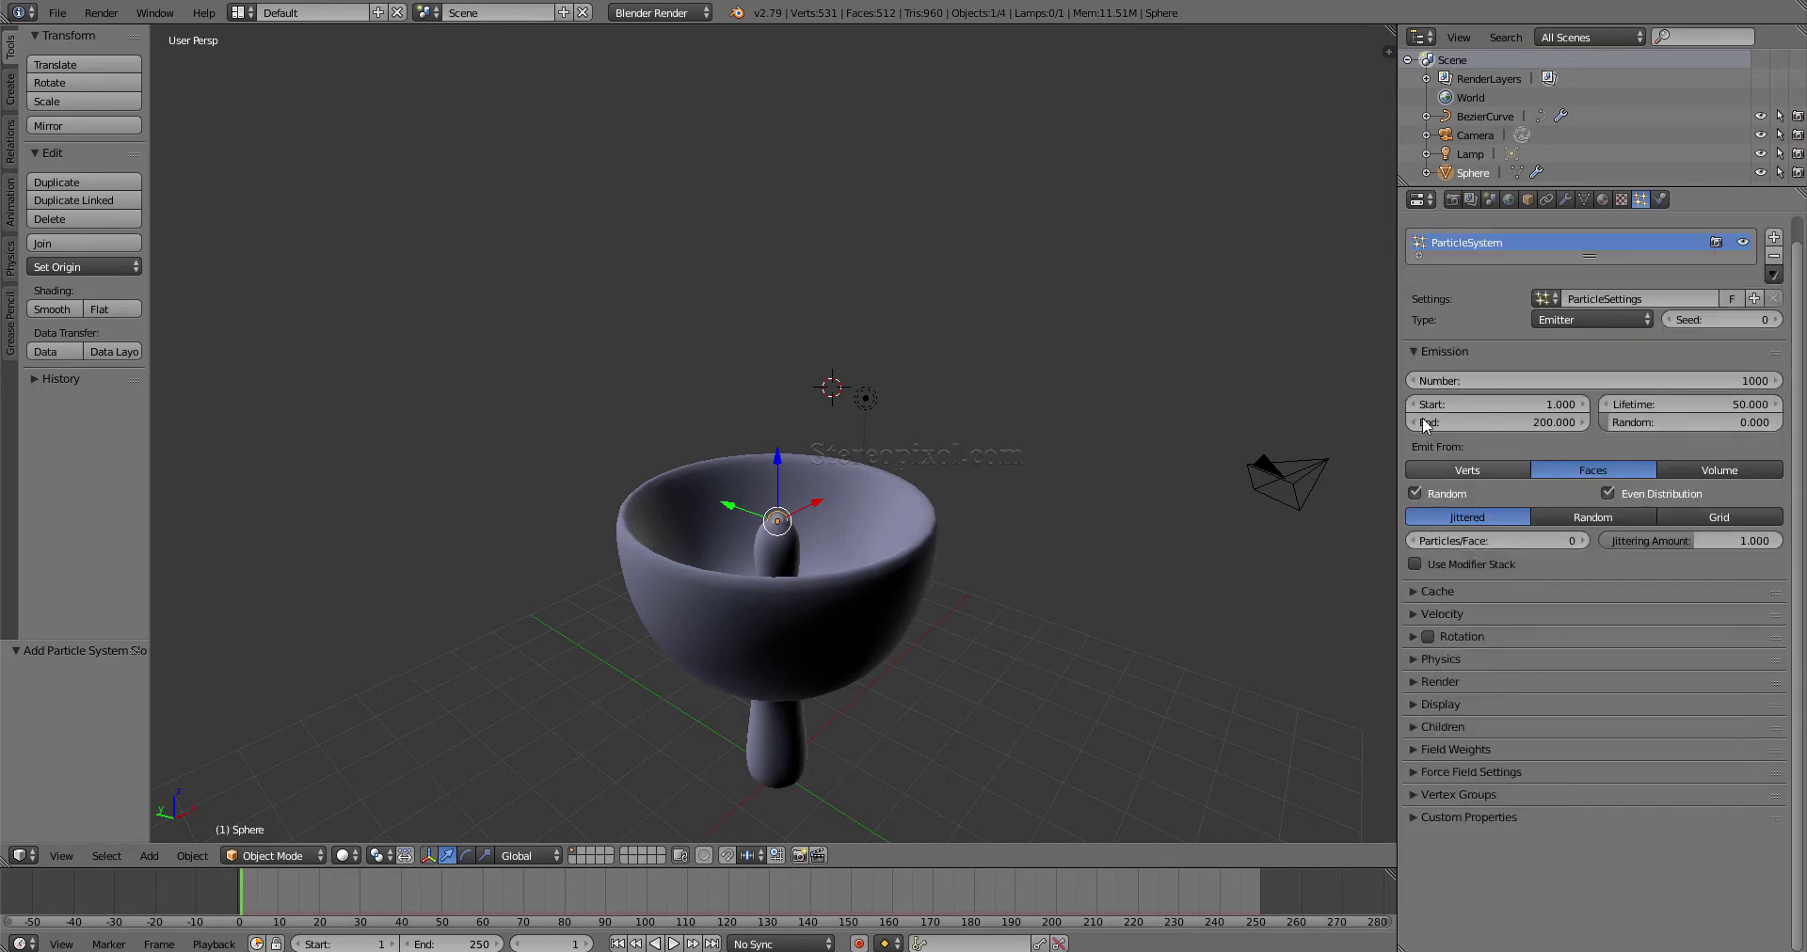
pyautogui.click(1444, 352)
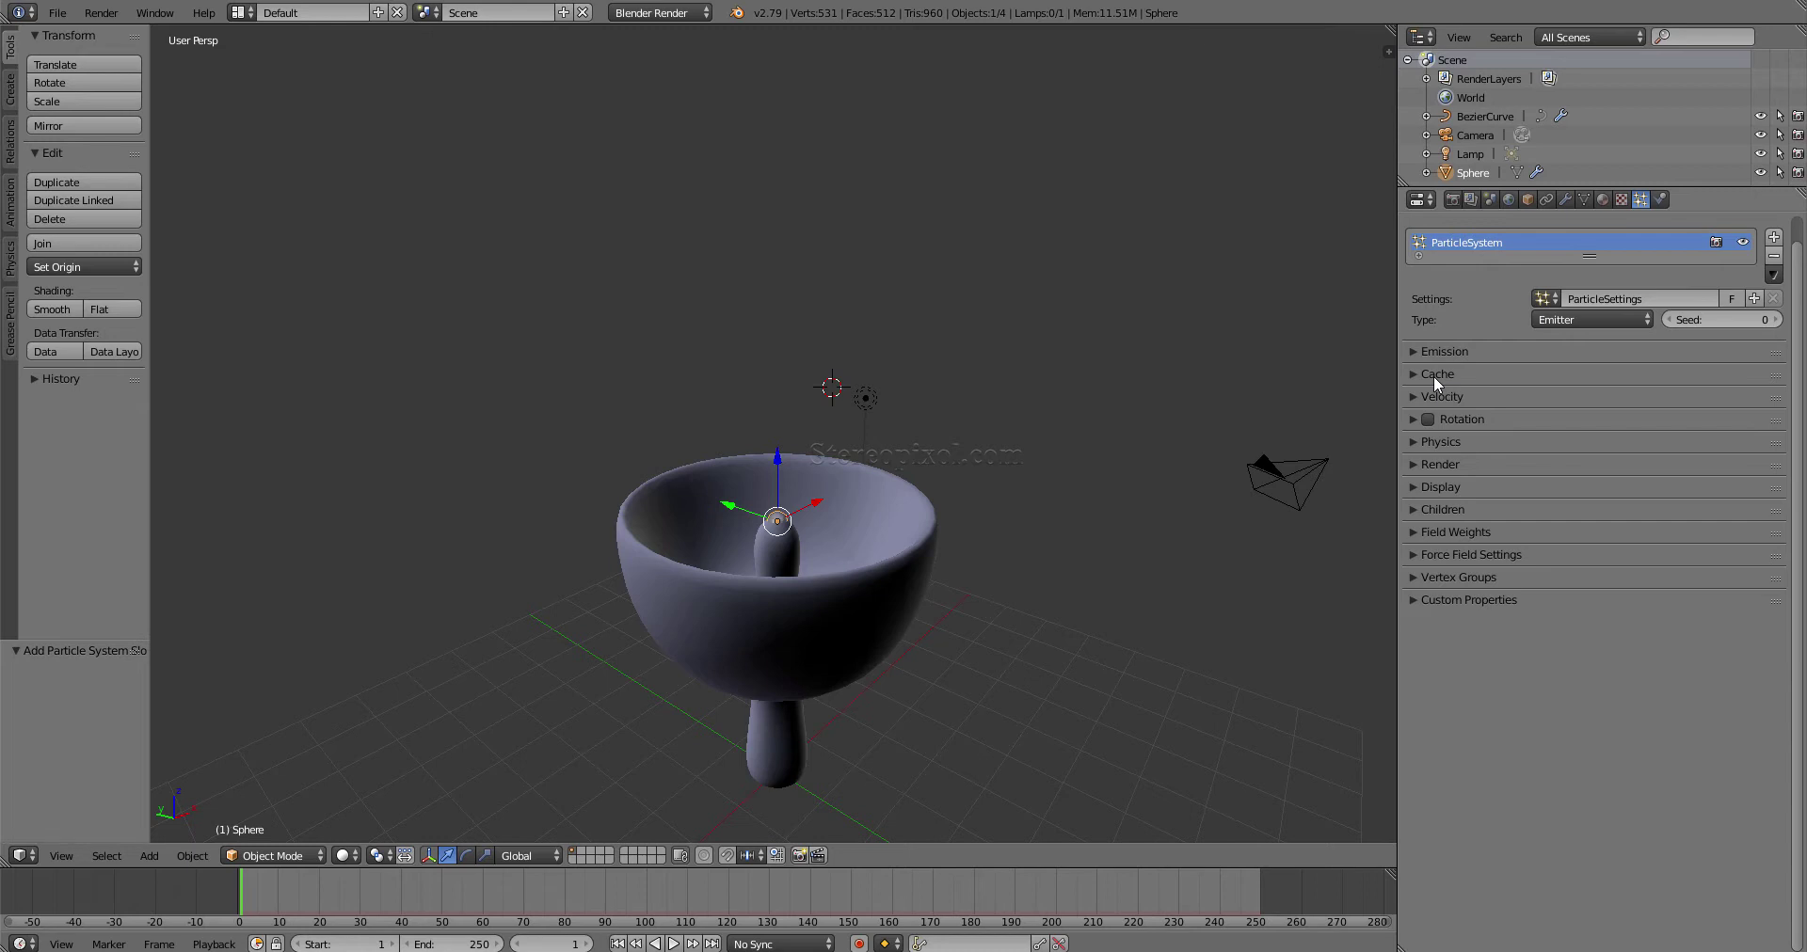
pyautogui.click(1432, 378)
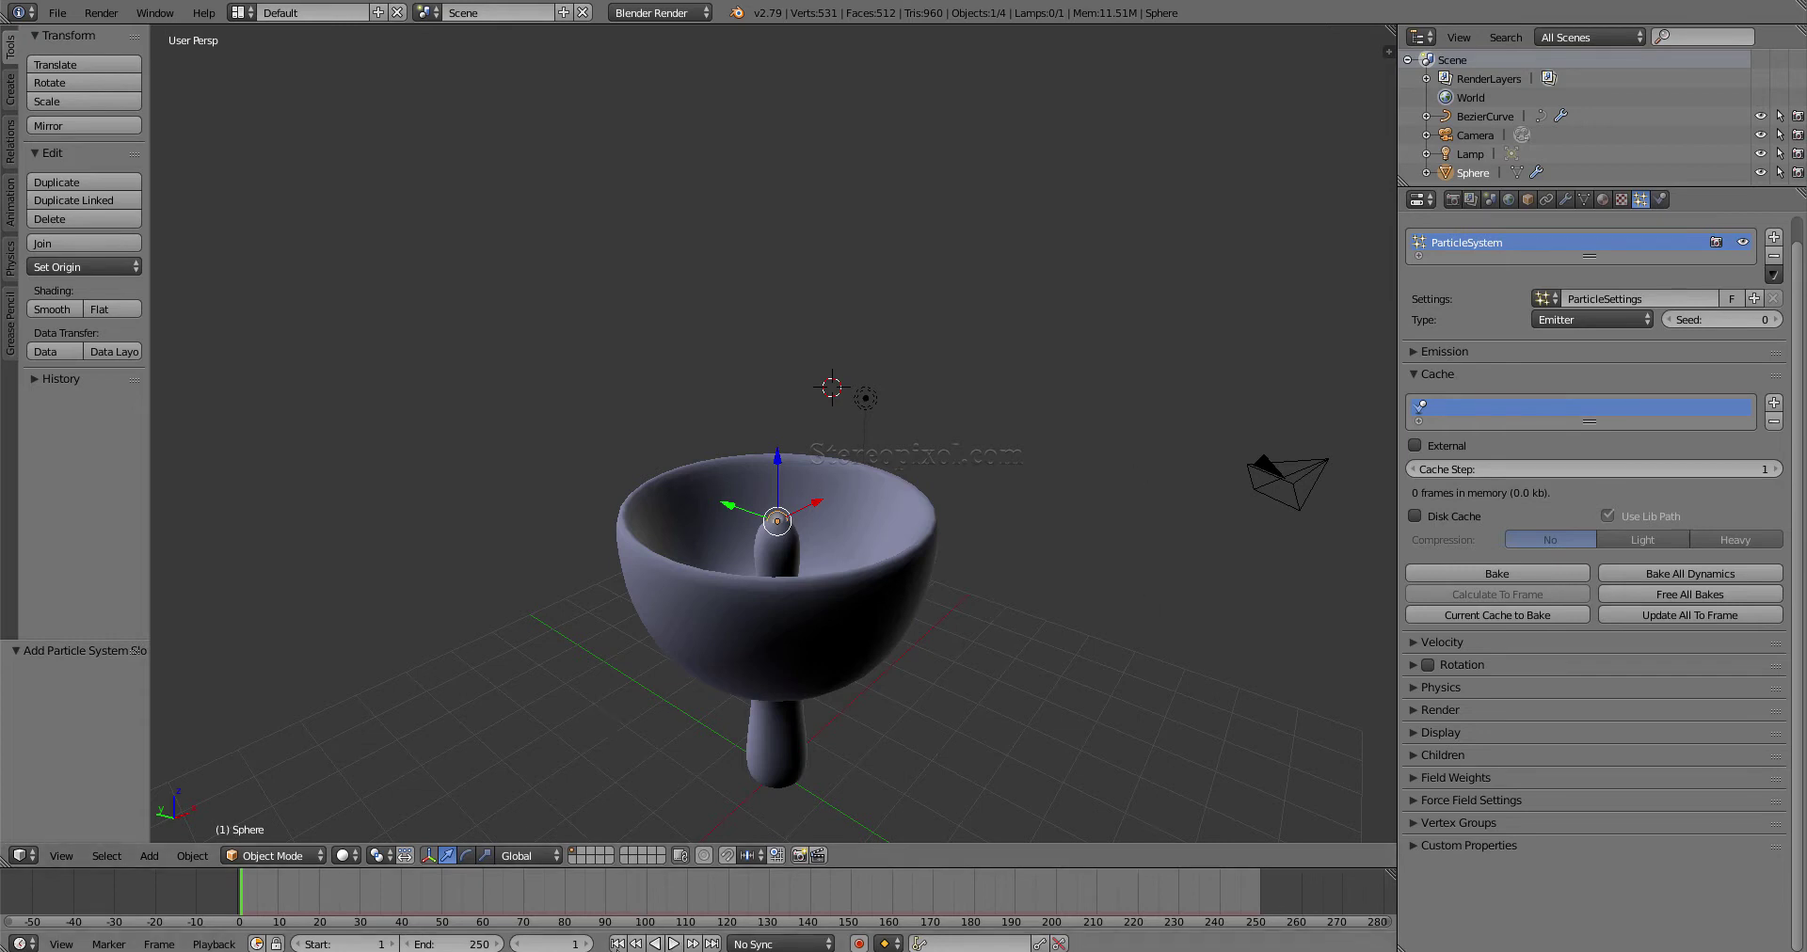
# - Play the sphere's particle emission briefly from frame 1, rewind it, and view the cached particles at frame 68
pyautogui.click(674, 944)
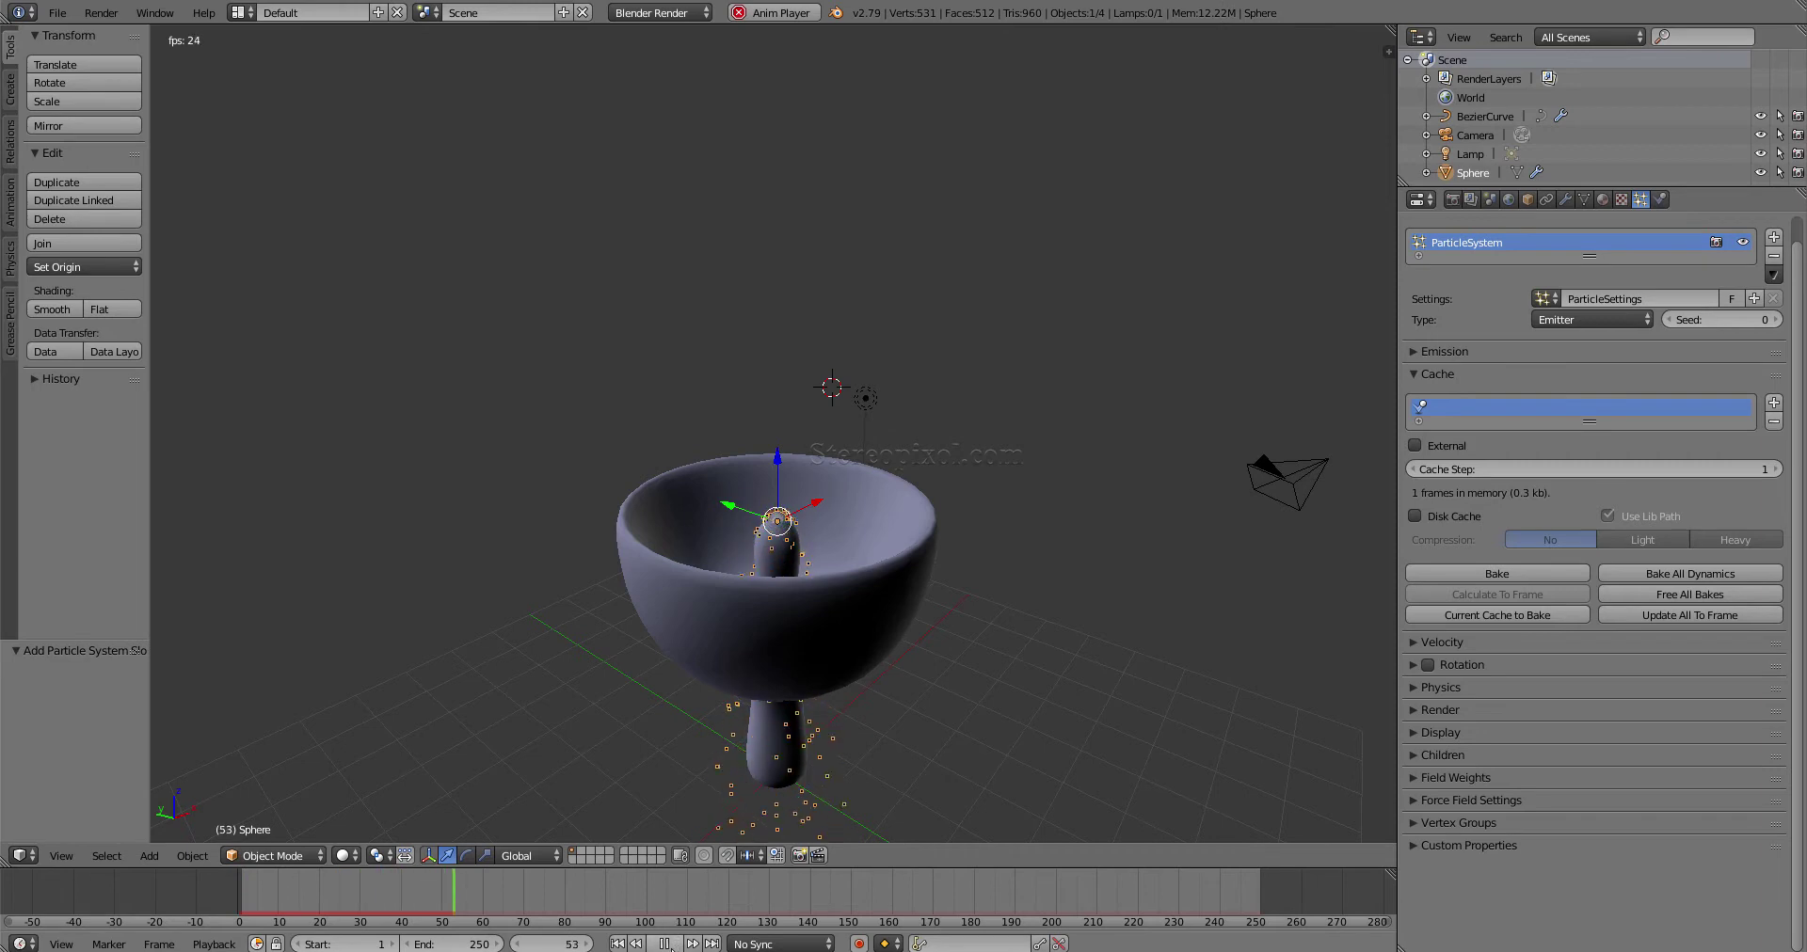
pyautogui.click(668, 944)
pyautogui.click(618, 944)
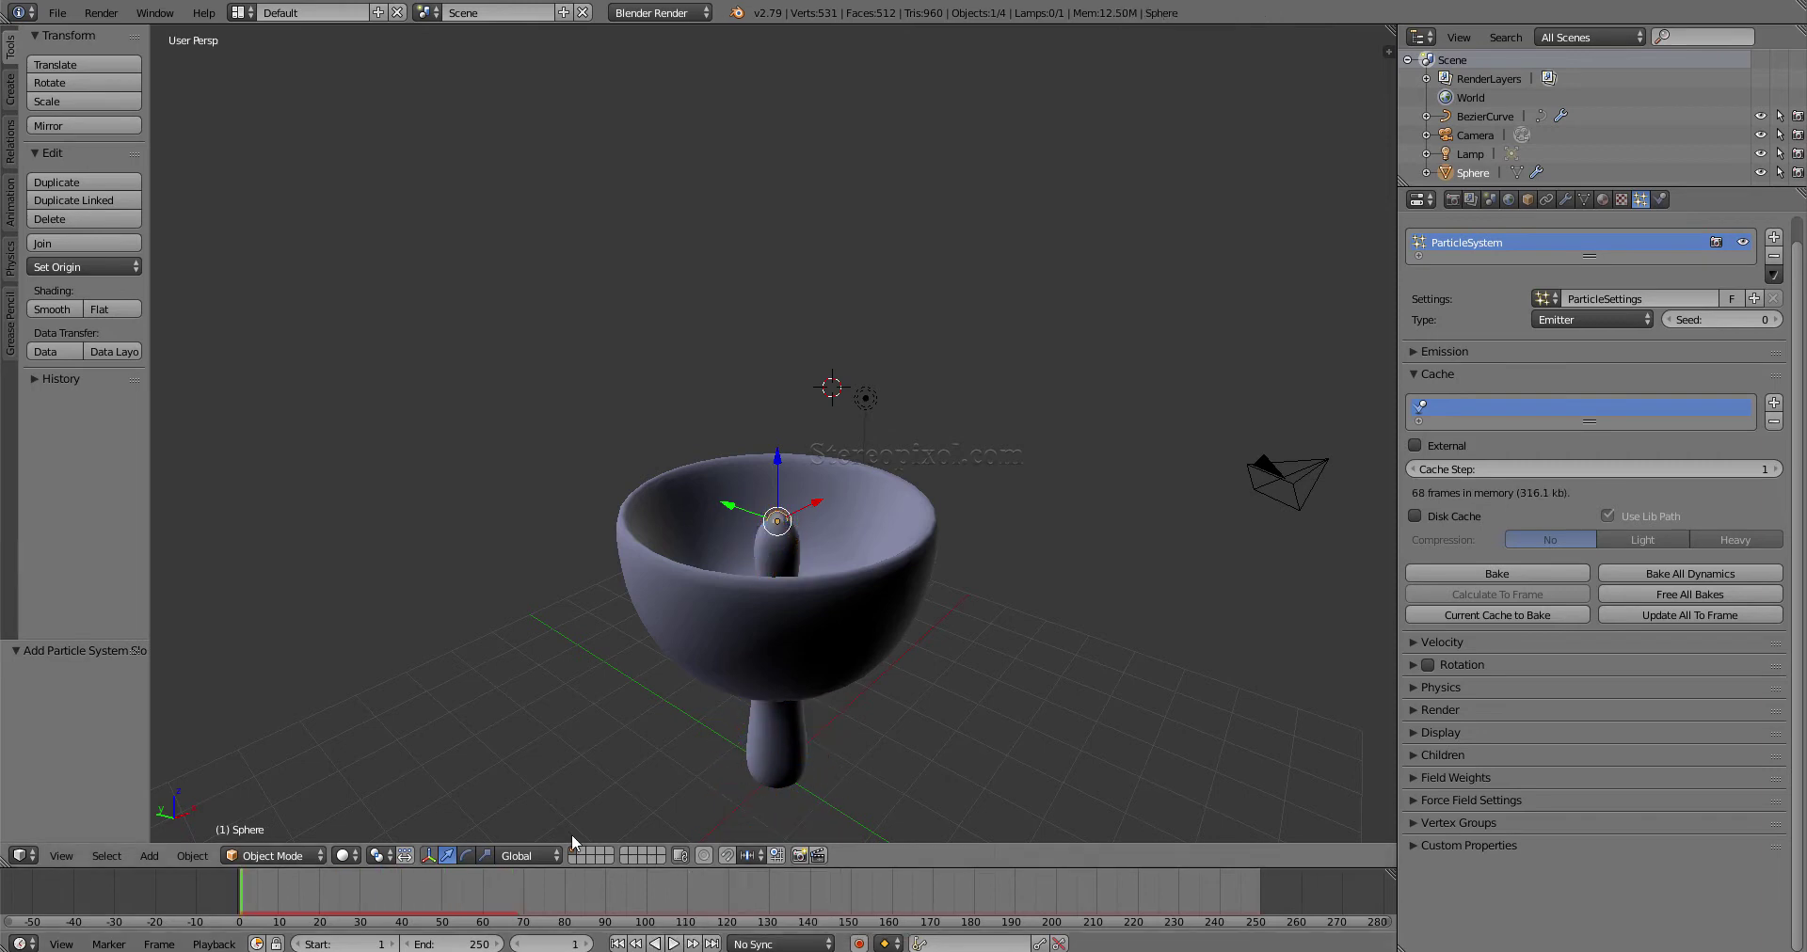
pyautogui.moveTo(855, 605); pyautogui.dragTo(890, 584, button='middle')
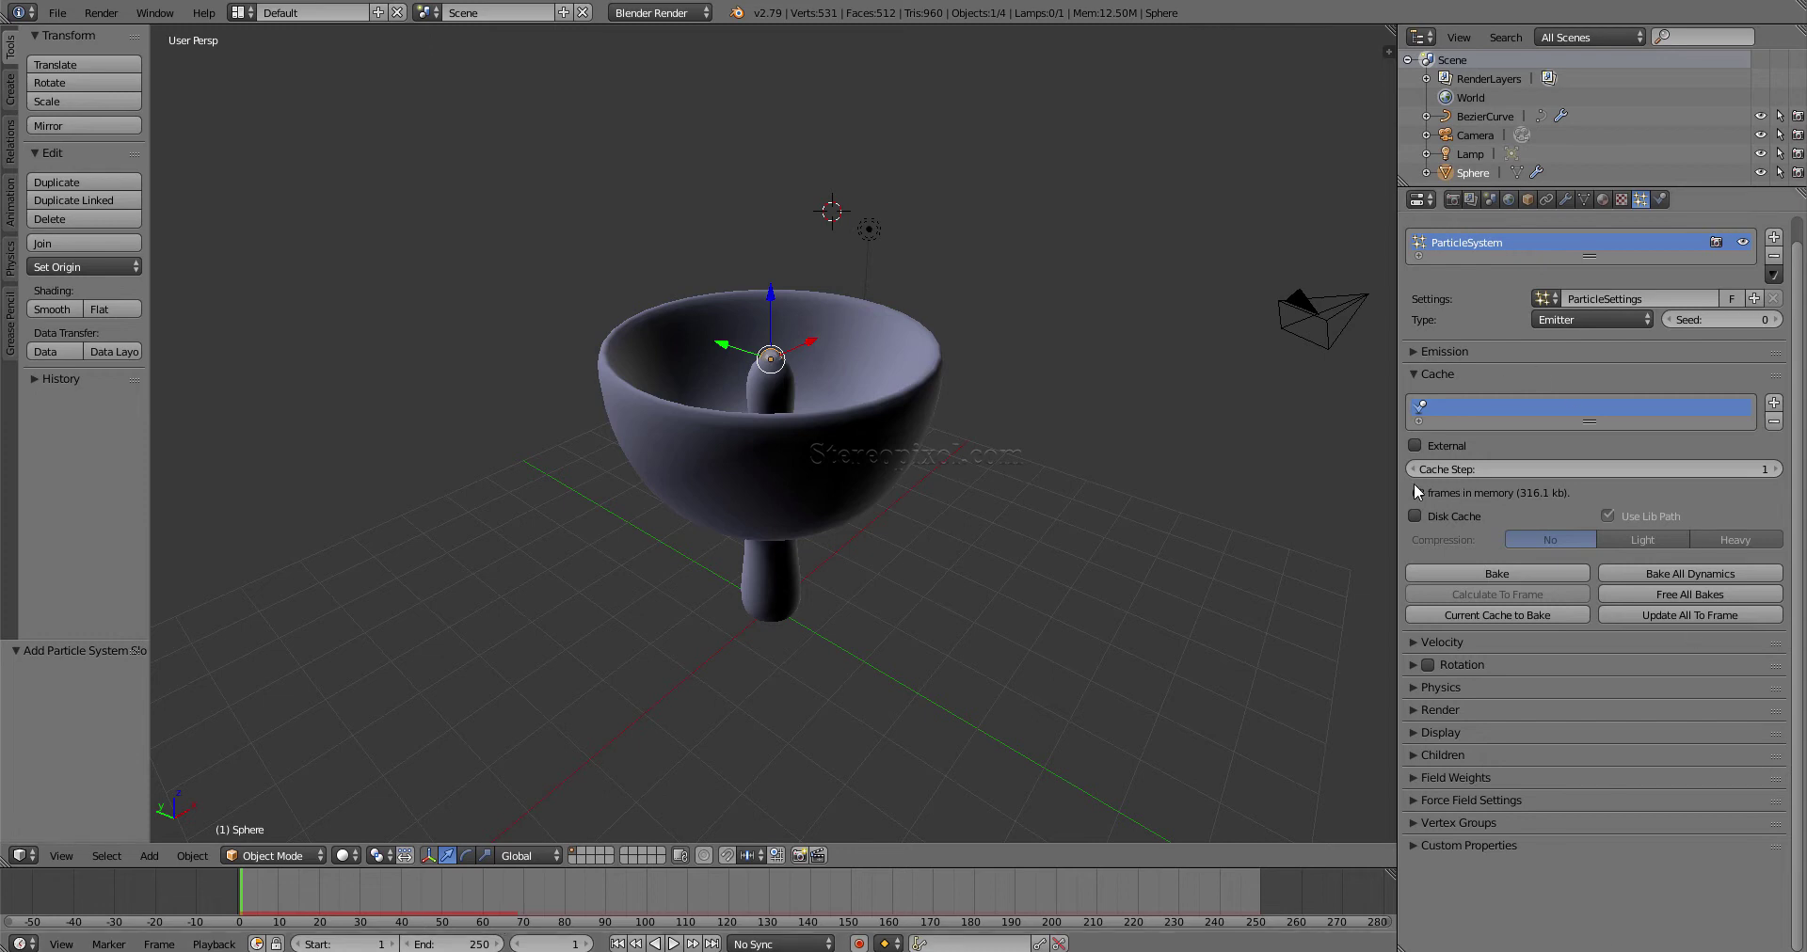
pyautogui.click(516, 901)
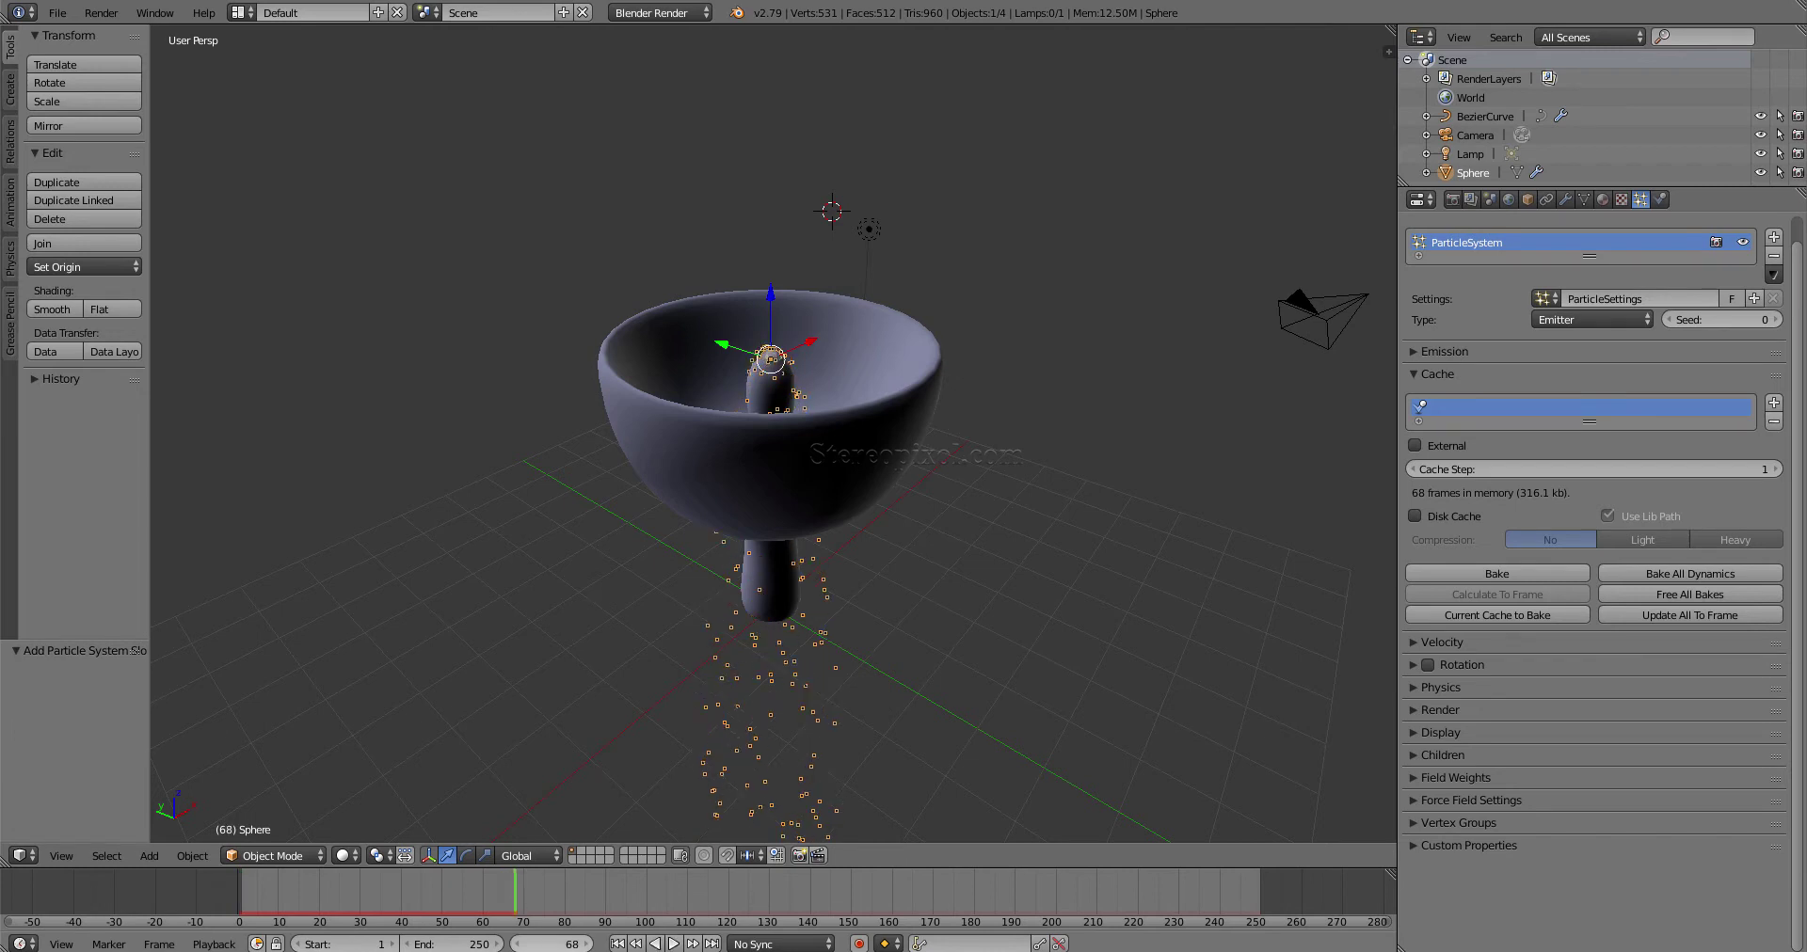
pyautogui.moveTo(670, 950)
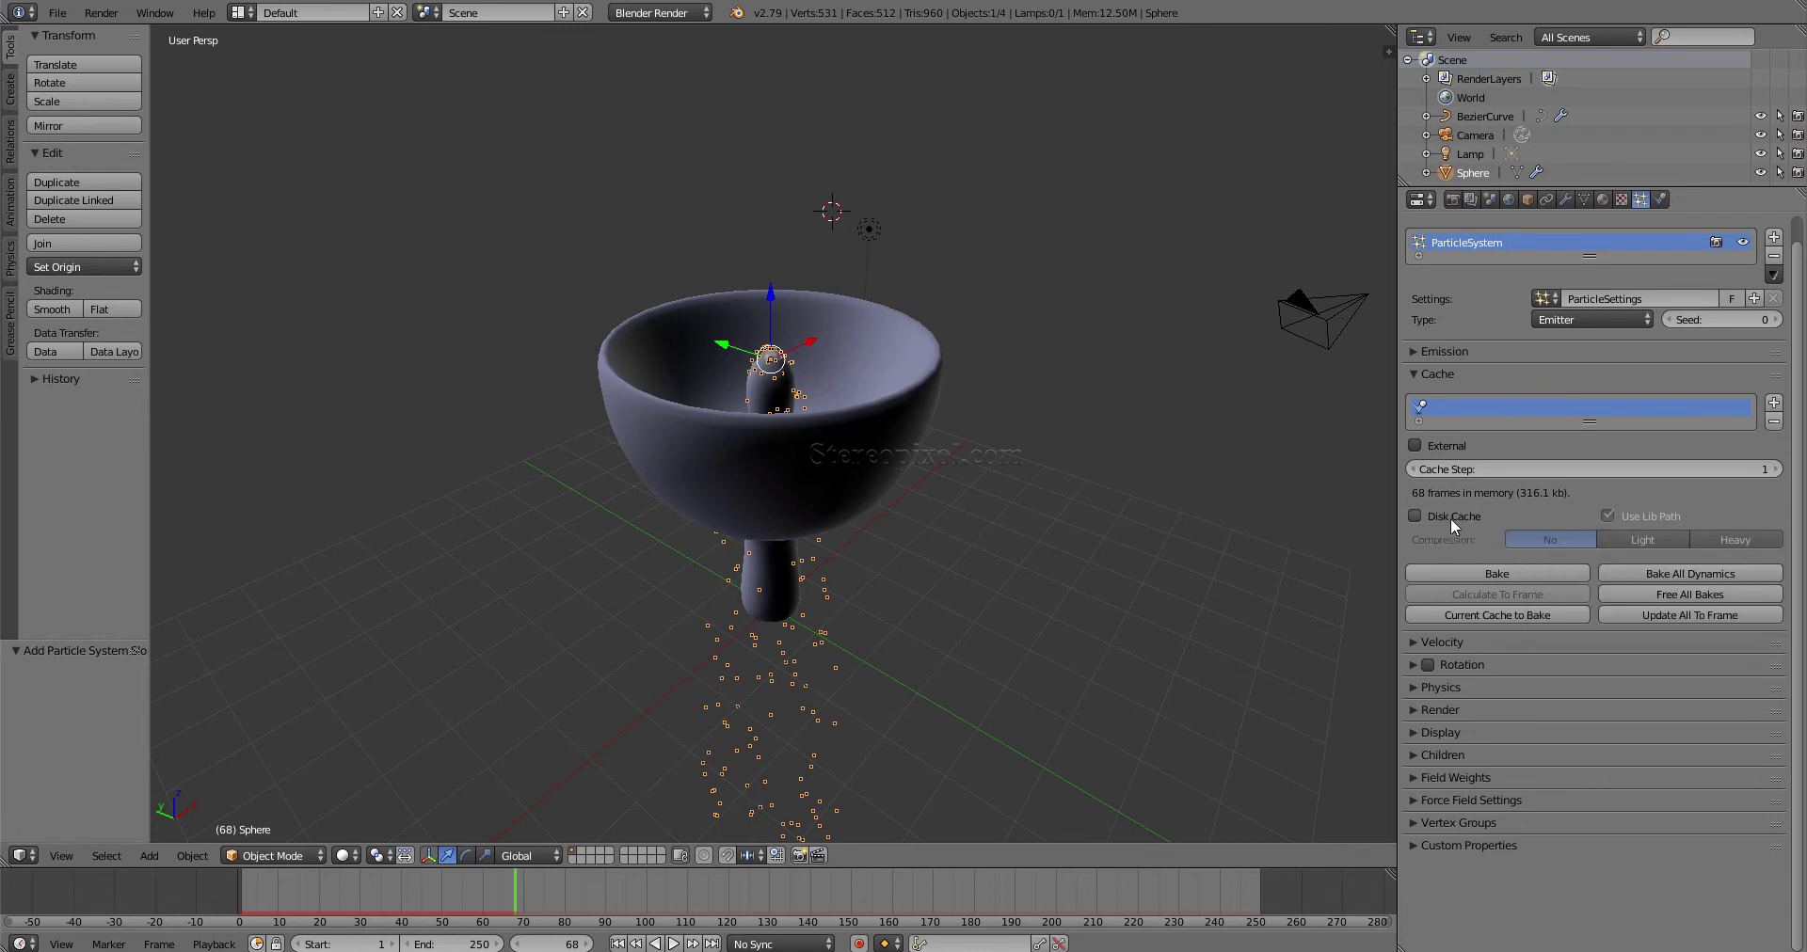
# - Temporarily enable the particle system's Disk Cache to check the blendcache_untitled folder in File Explorer, and rewind the animation to frame 1
pyautogui.click(1414, 517)
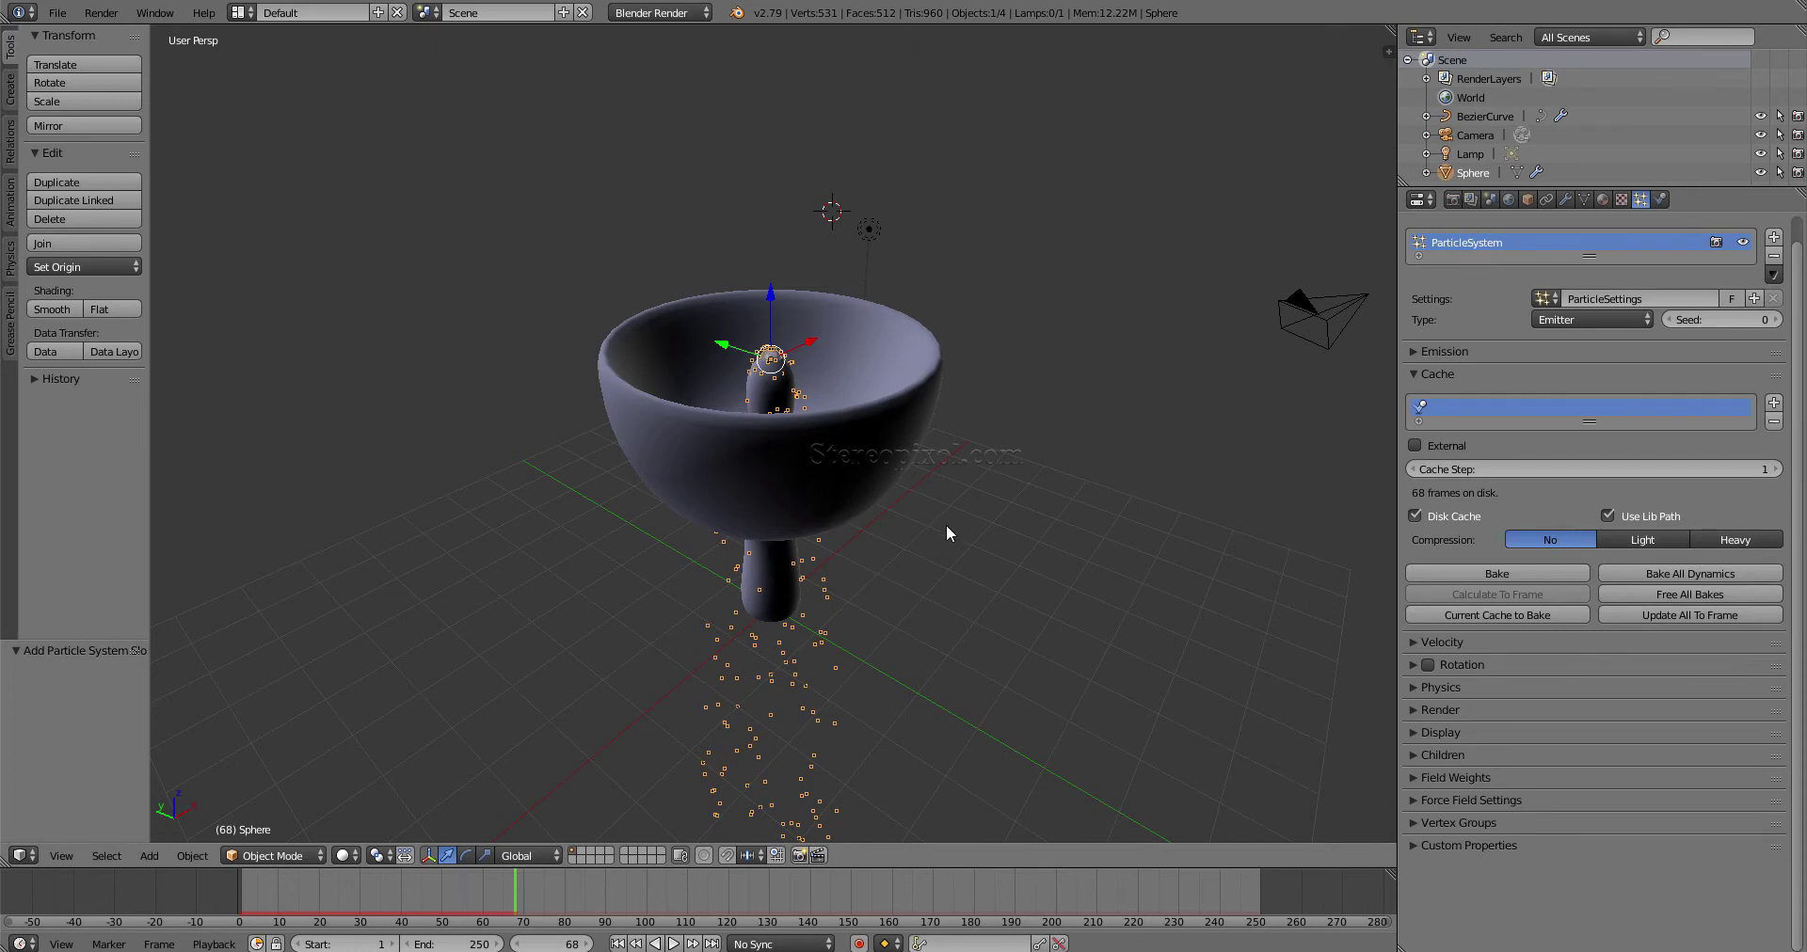
pyautogui.hotkey('alt', 'Tab')
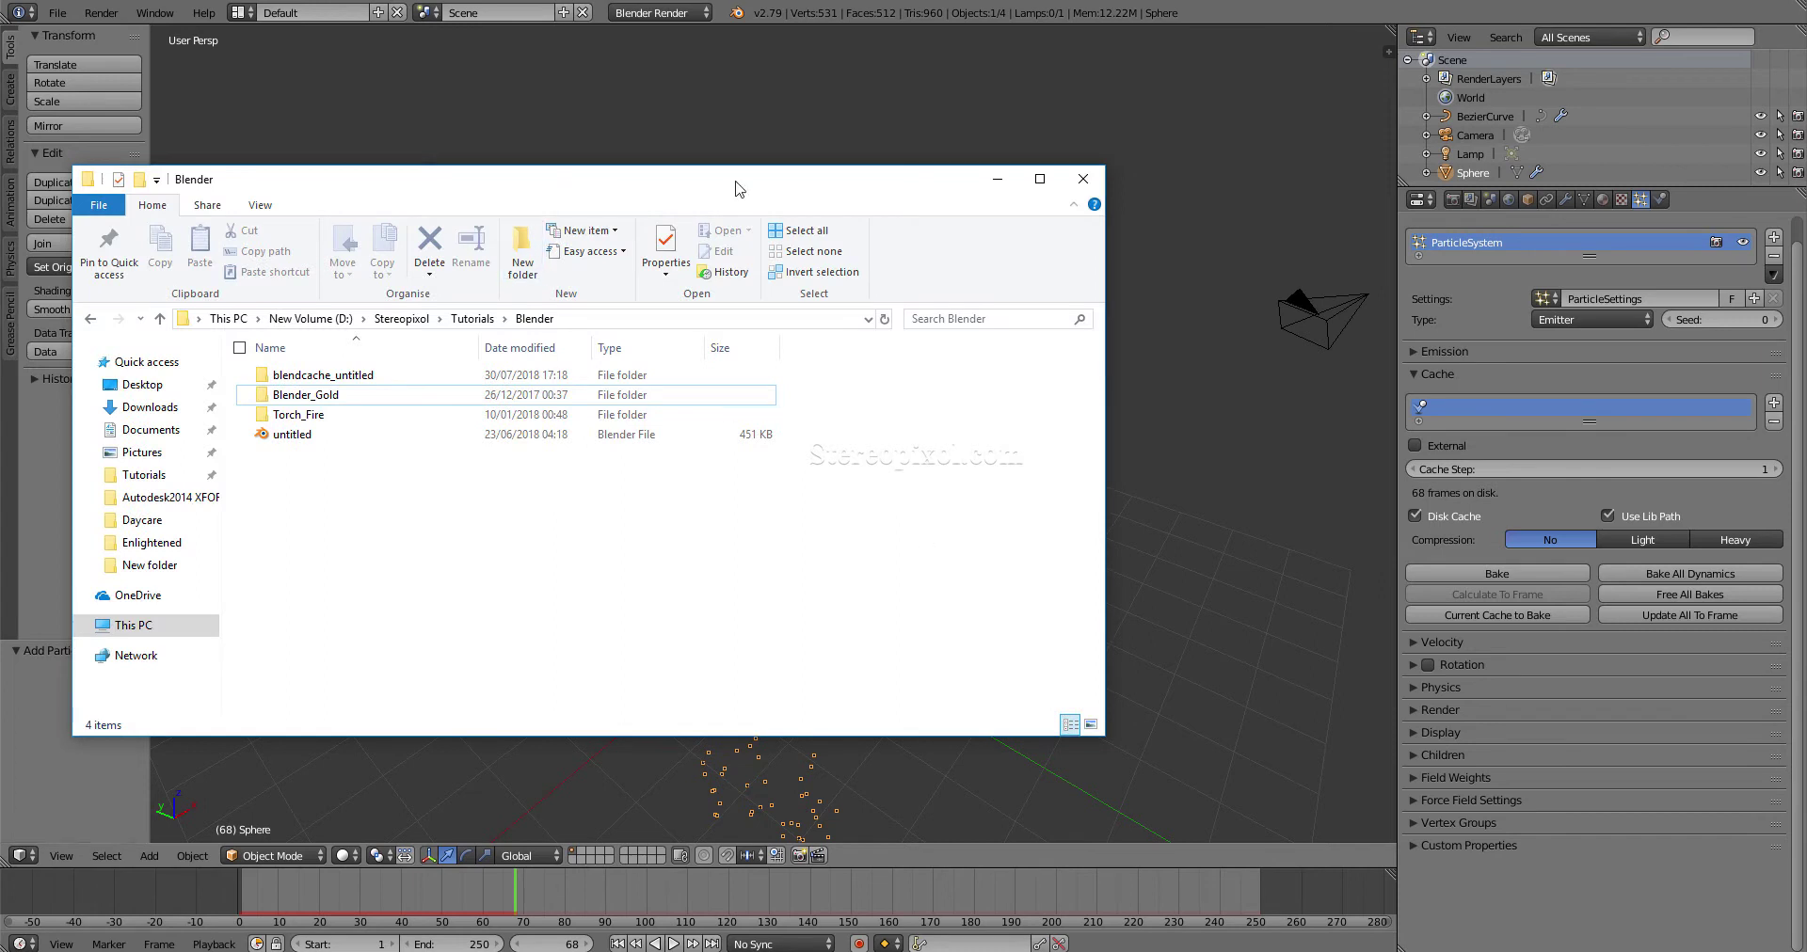
pyautogui.moveTo(736, 182); pyautogui.dragTo(1102, 173)
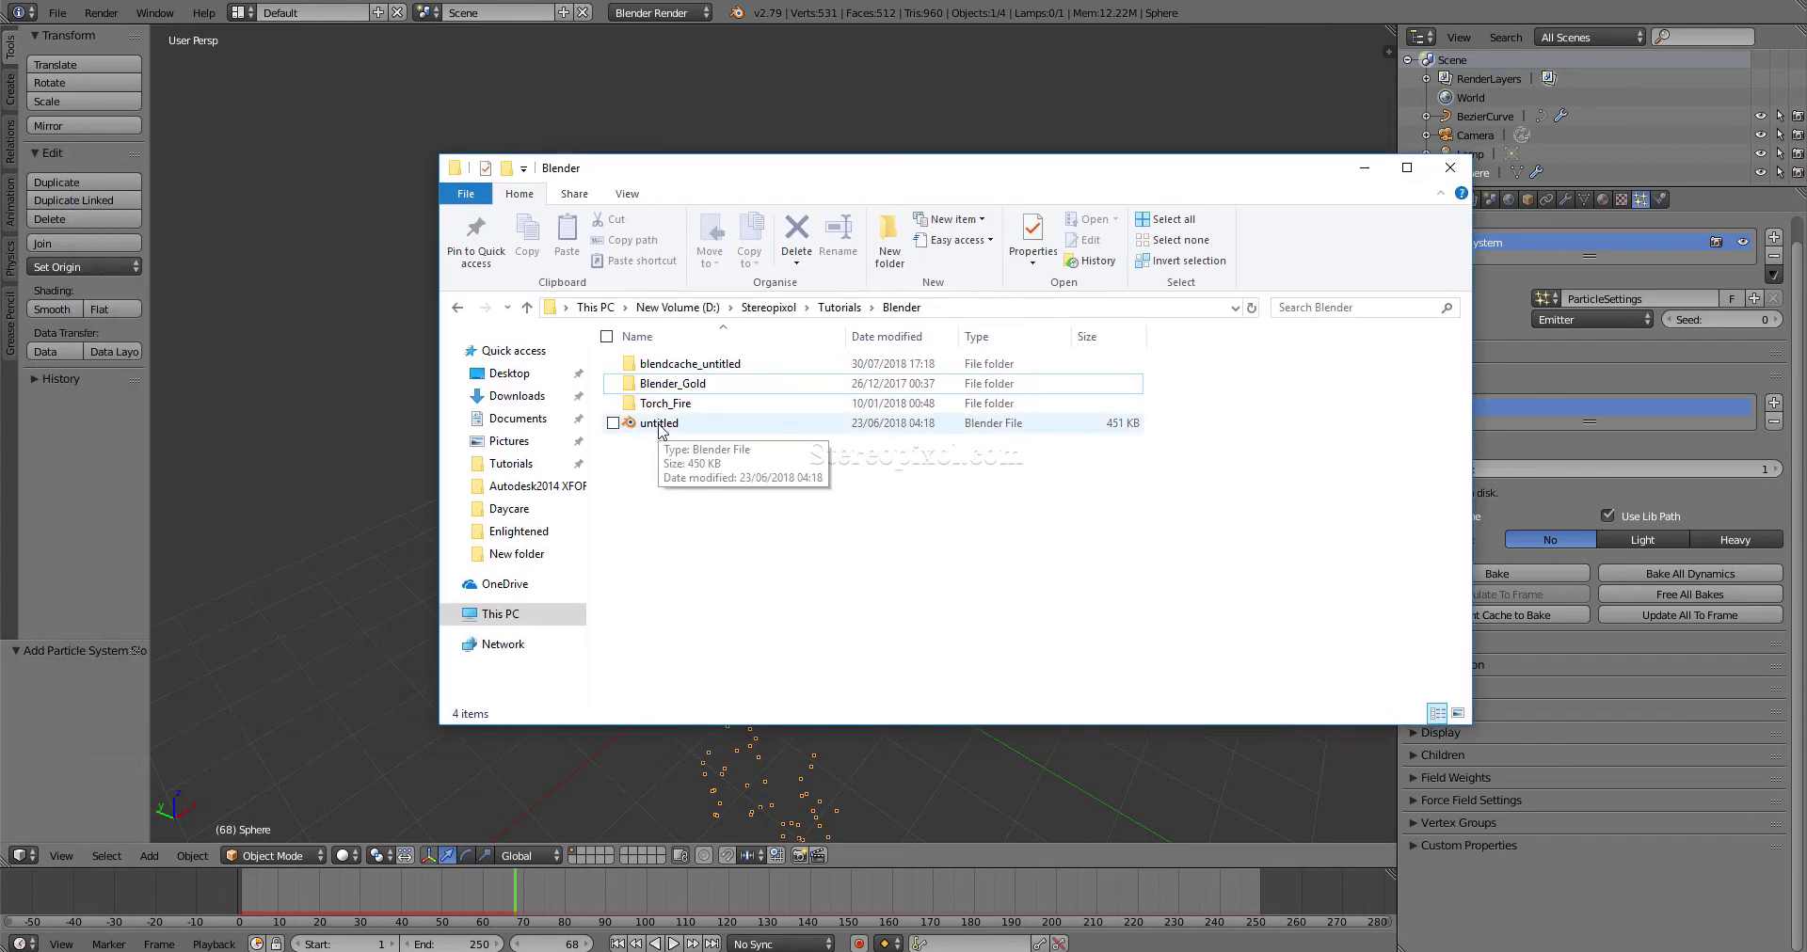
pyautogui.moveTo(718, 370)
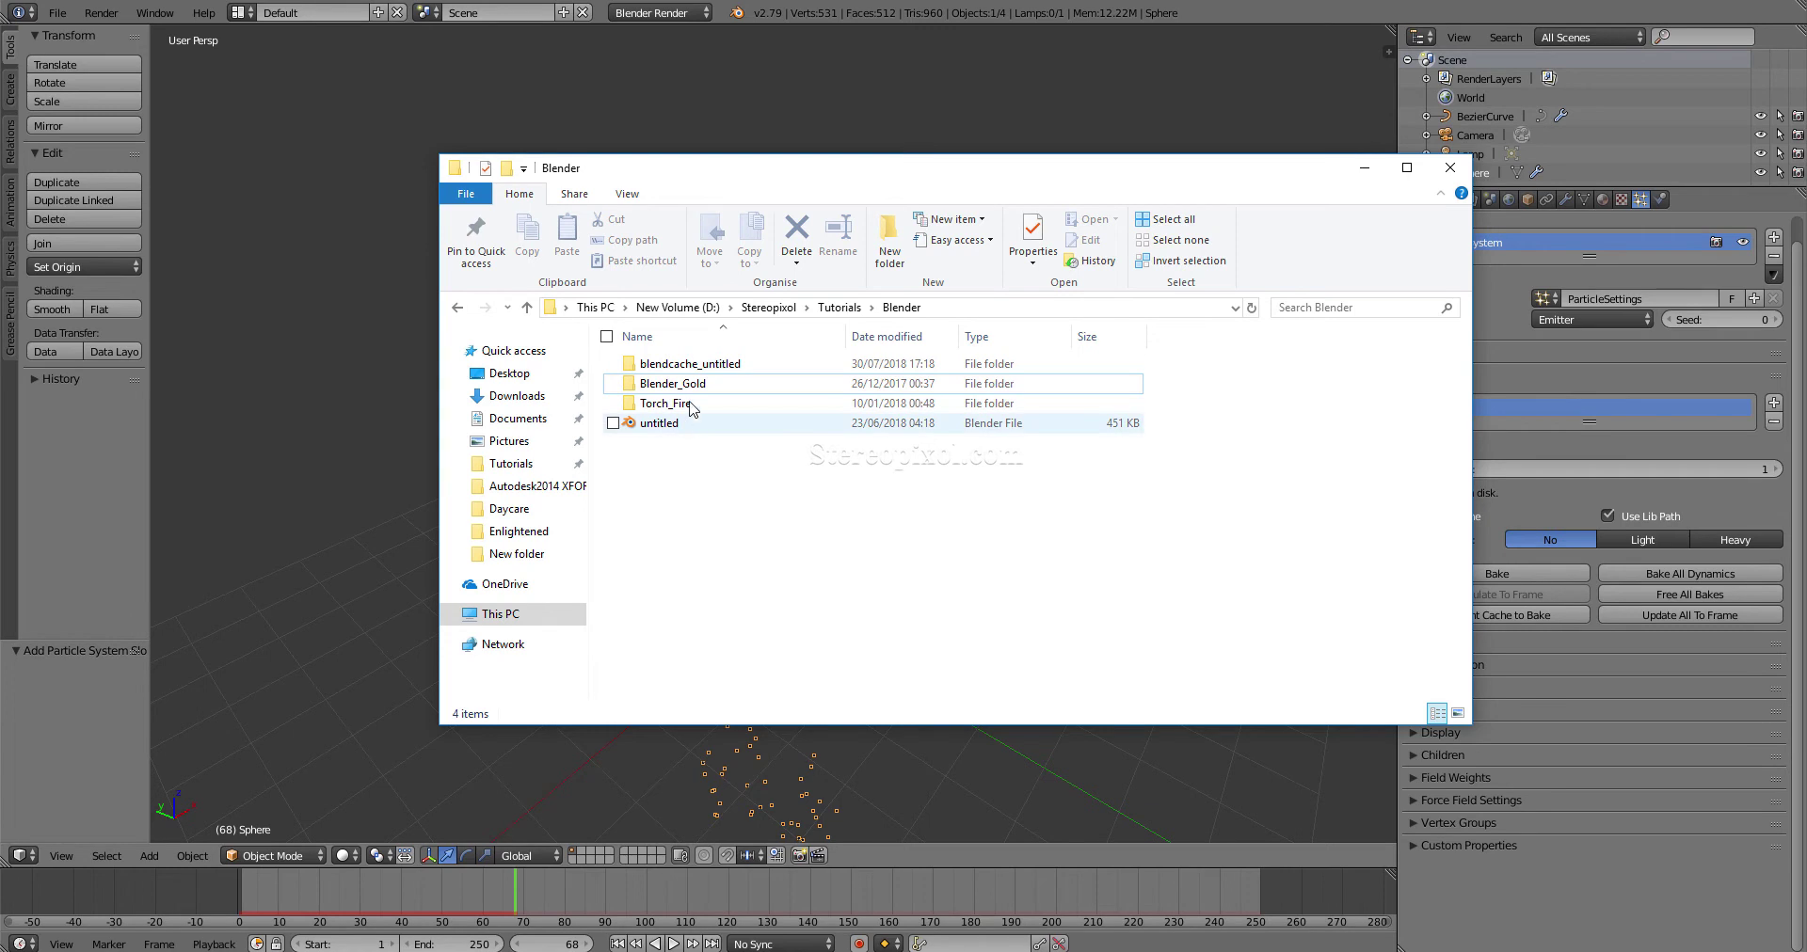
pyautogui.hotkey('alt', 'Tab')
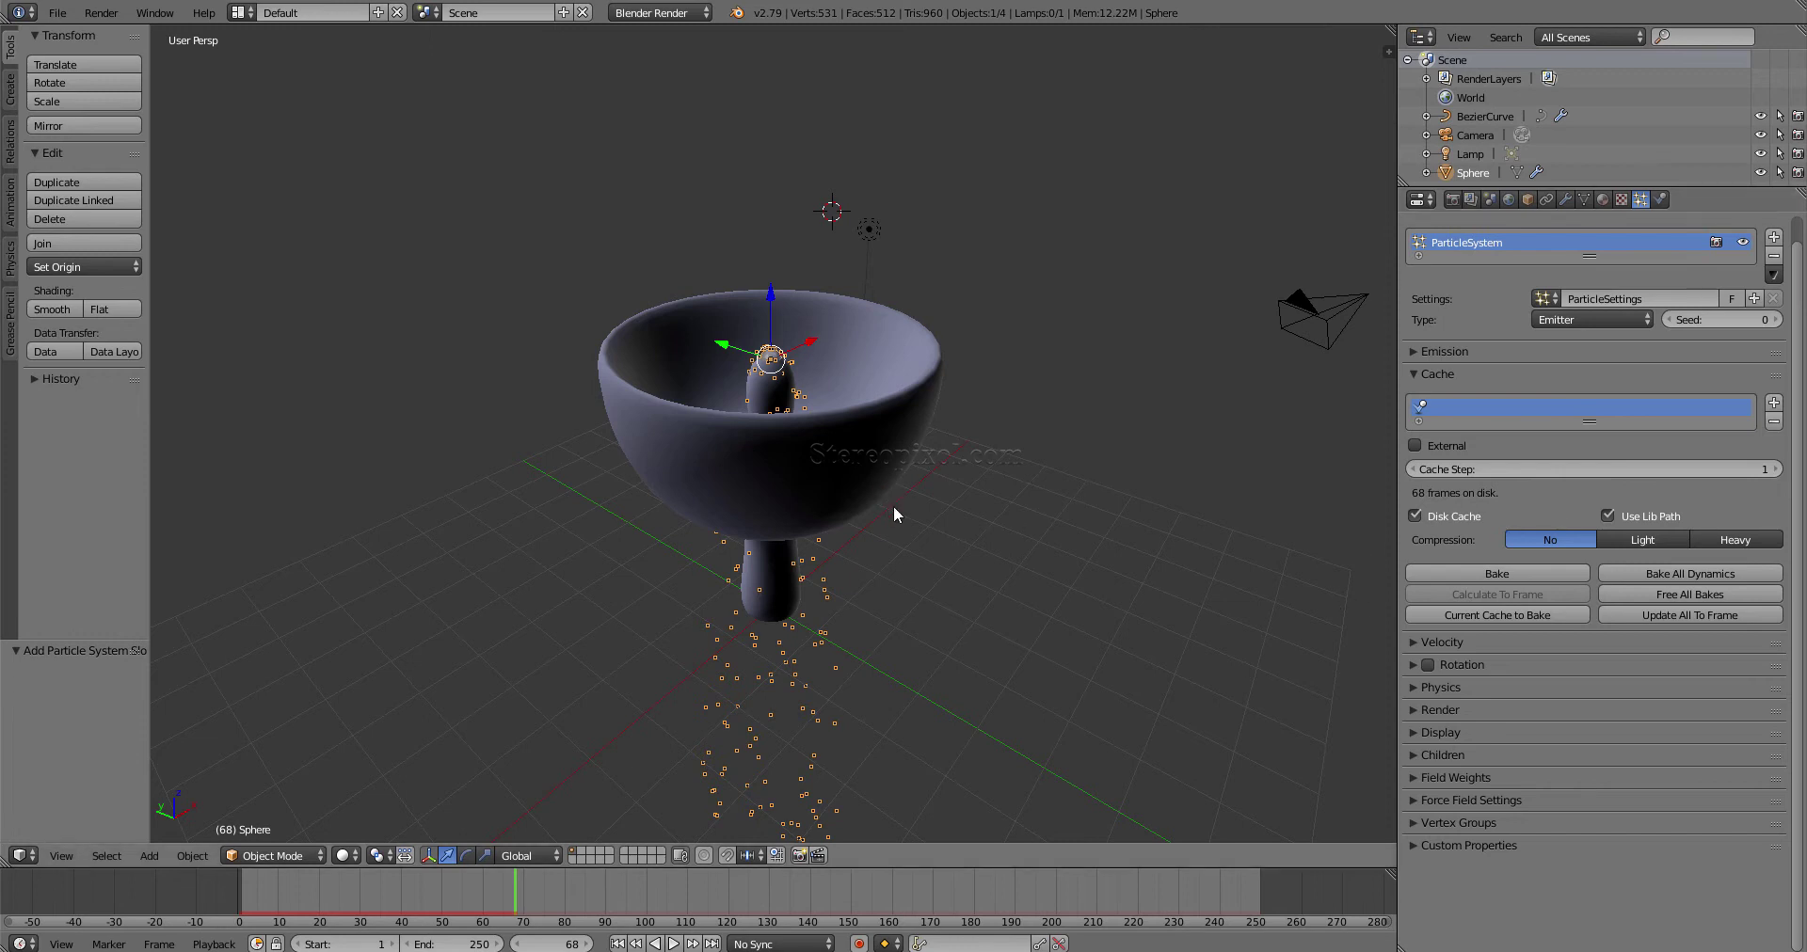
pyautogui.click(618, 944)
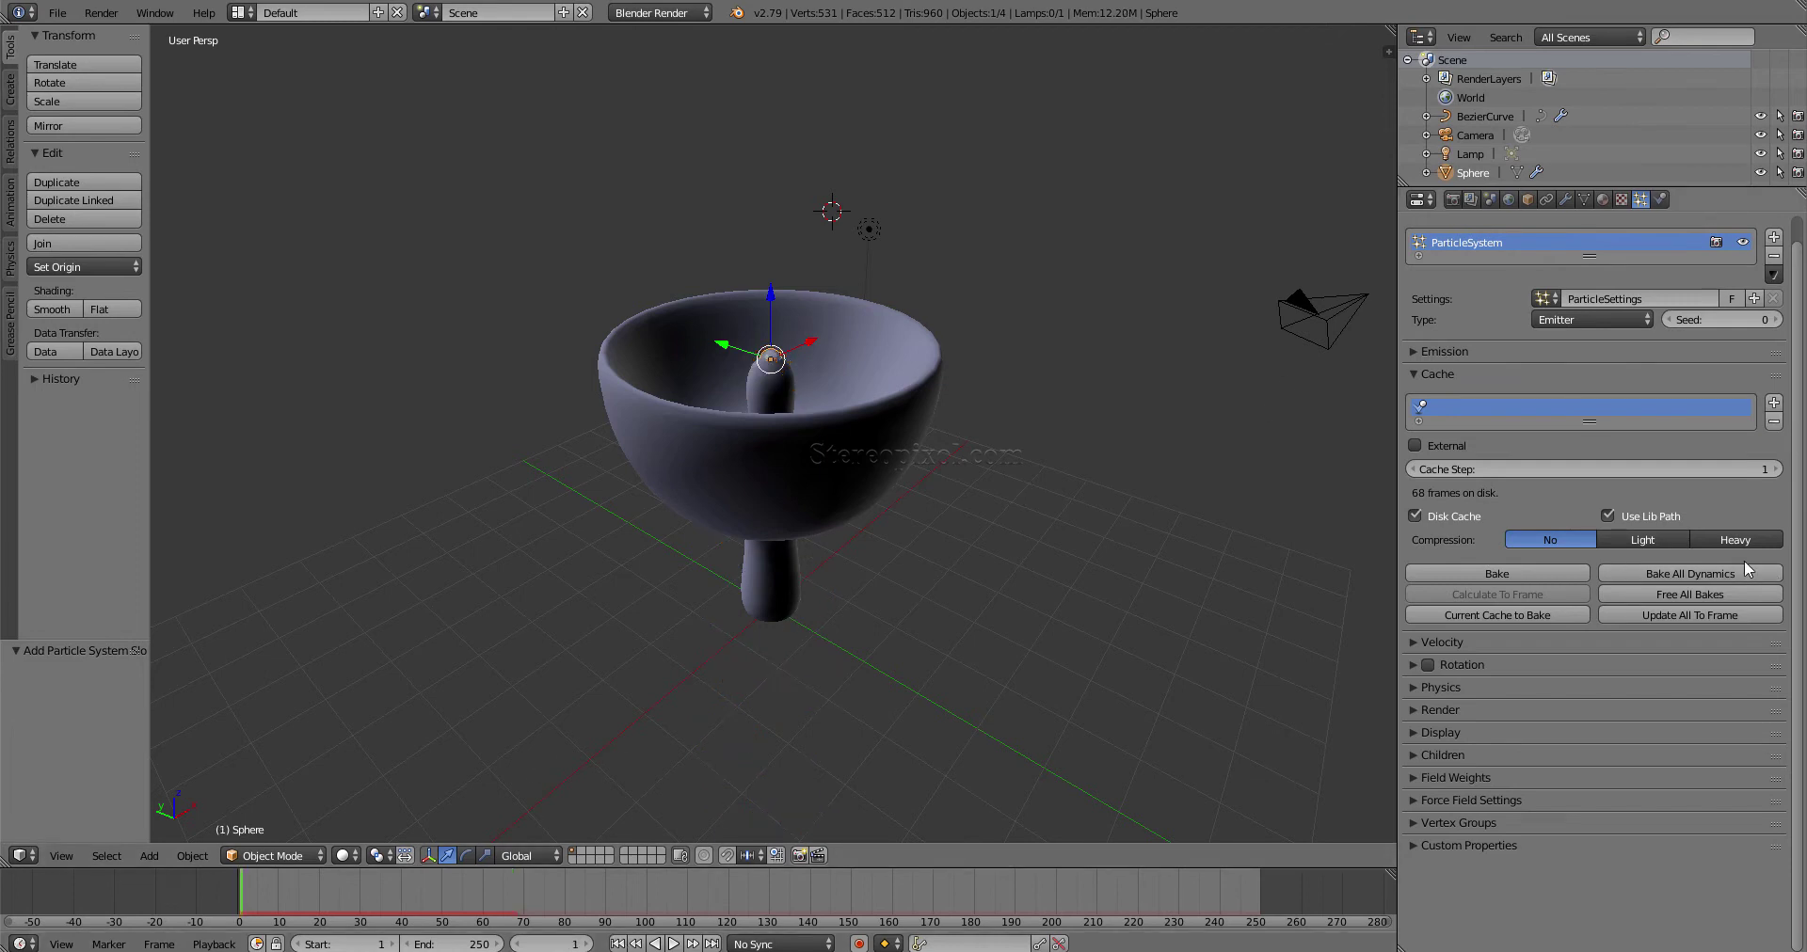
pyautogui.click(1428, 517)
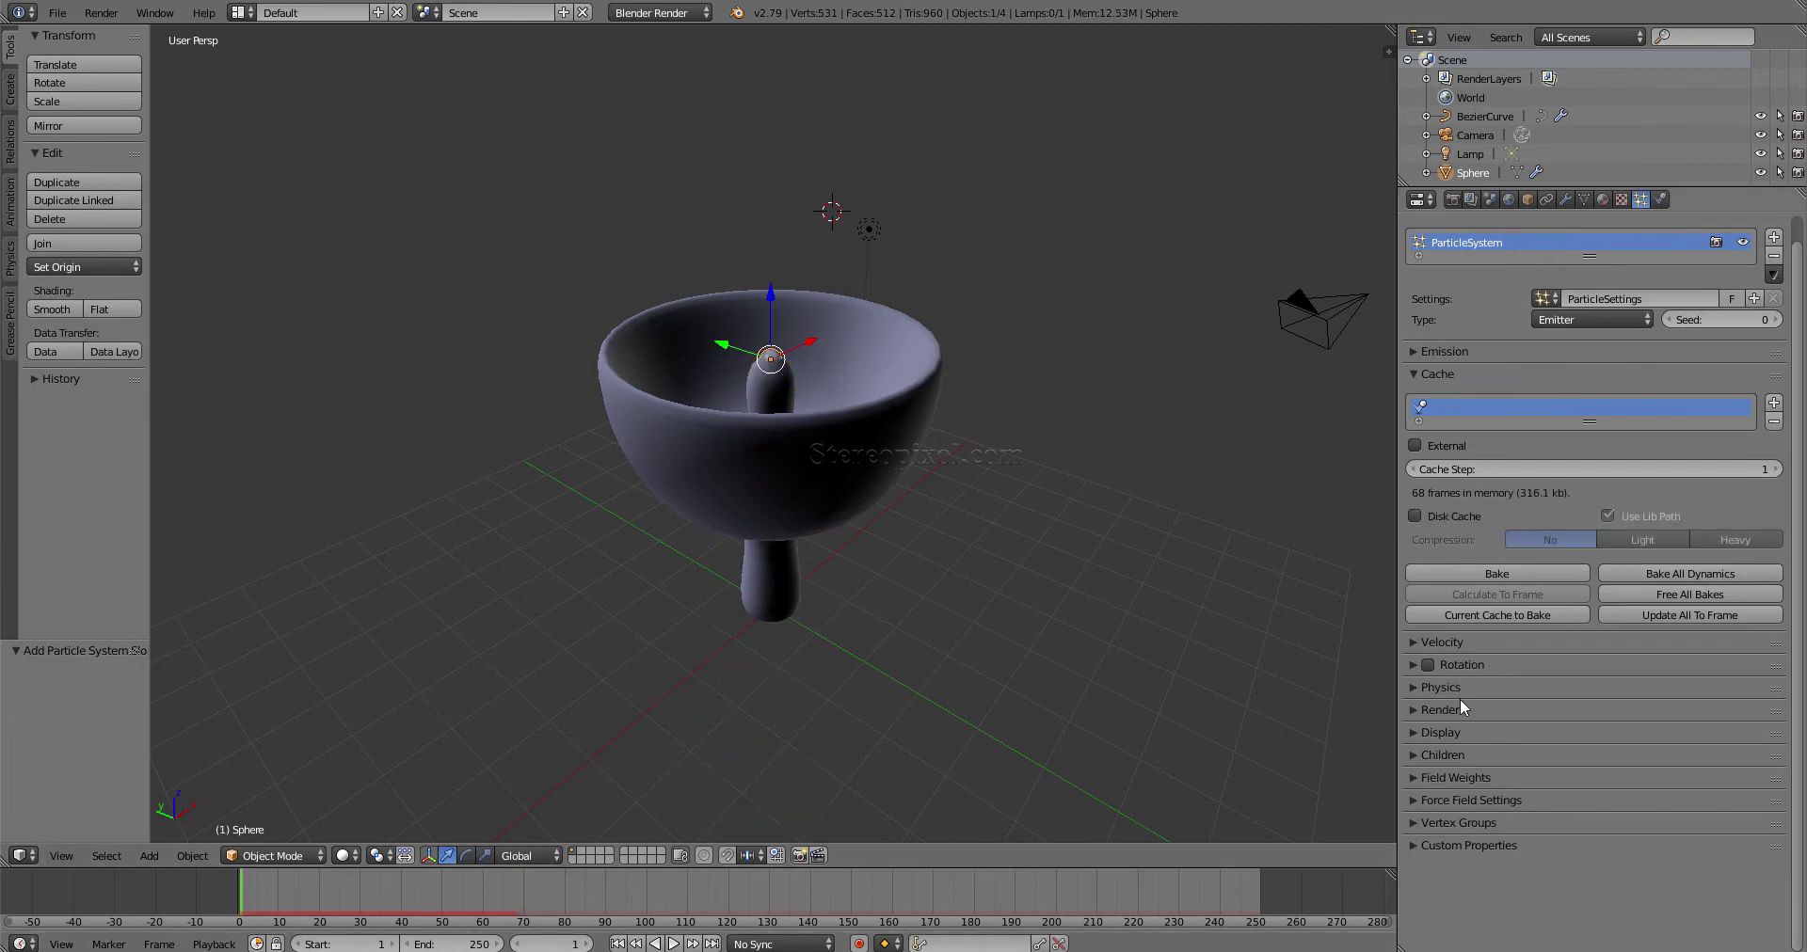
# - Set the particle system's Emitter Object velocity along Z to 5 and increase it to 10
pyautogui.click(1442, 642)
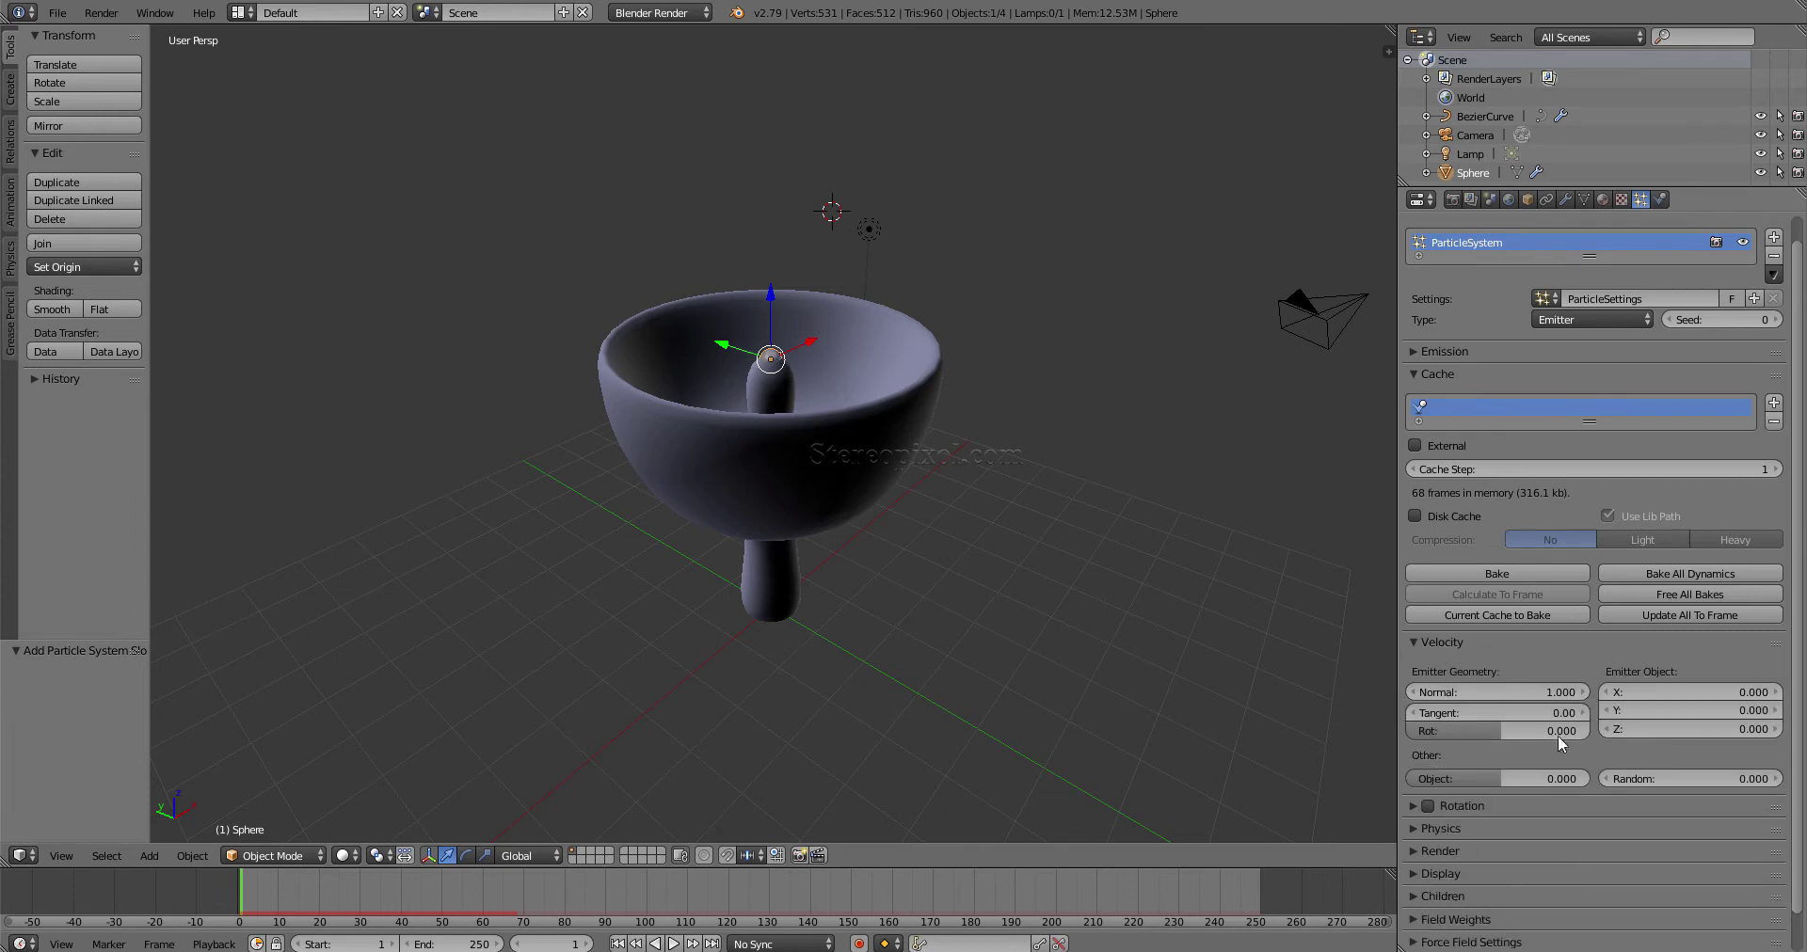
pyautogui.click(1720, 732)
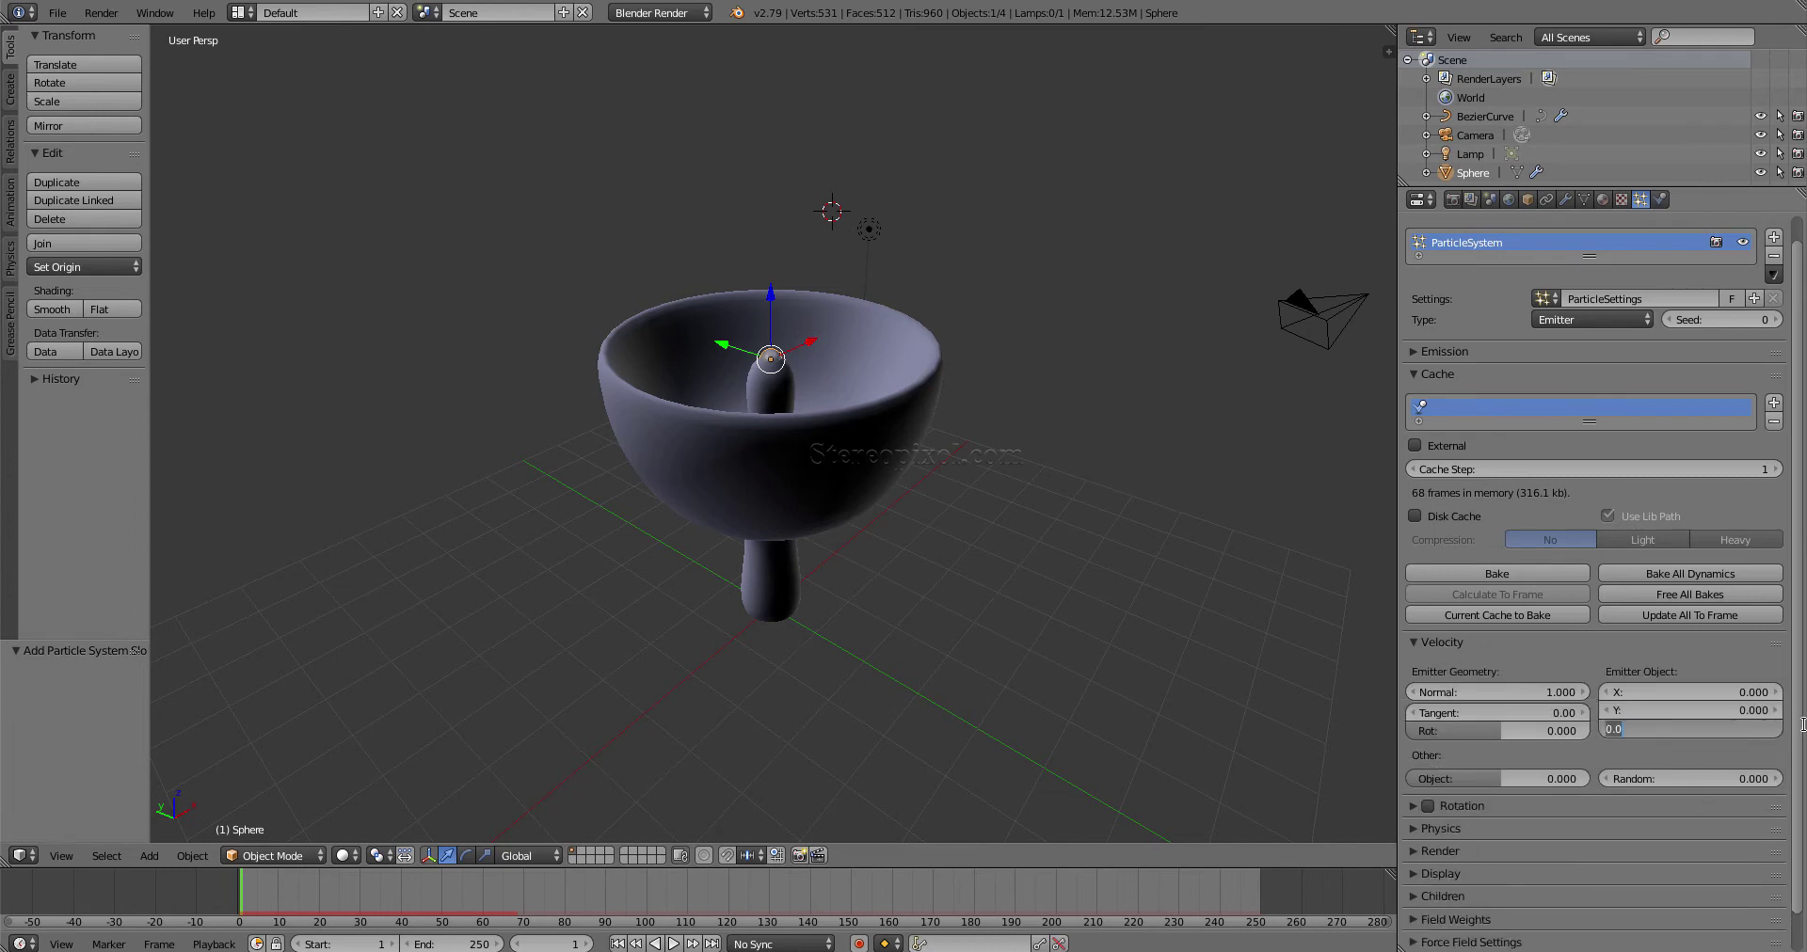
pyautogui.write('5')
pyautogui.press('Return')
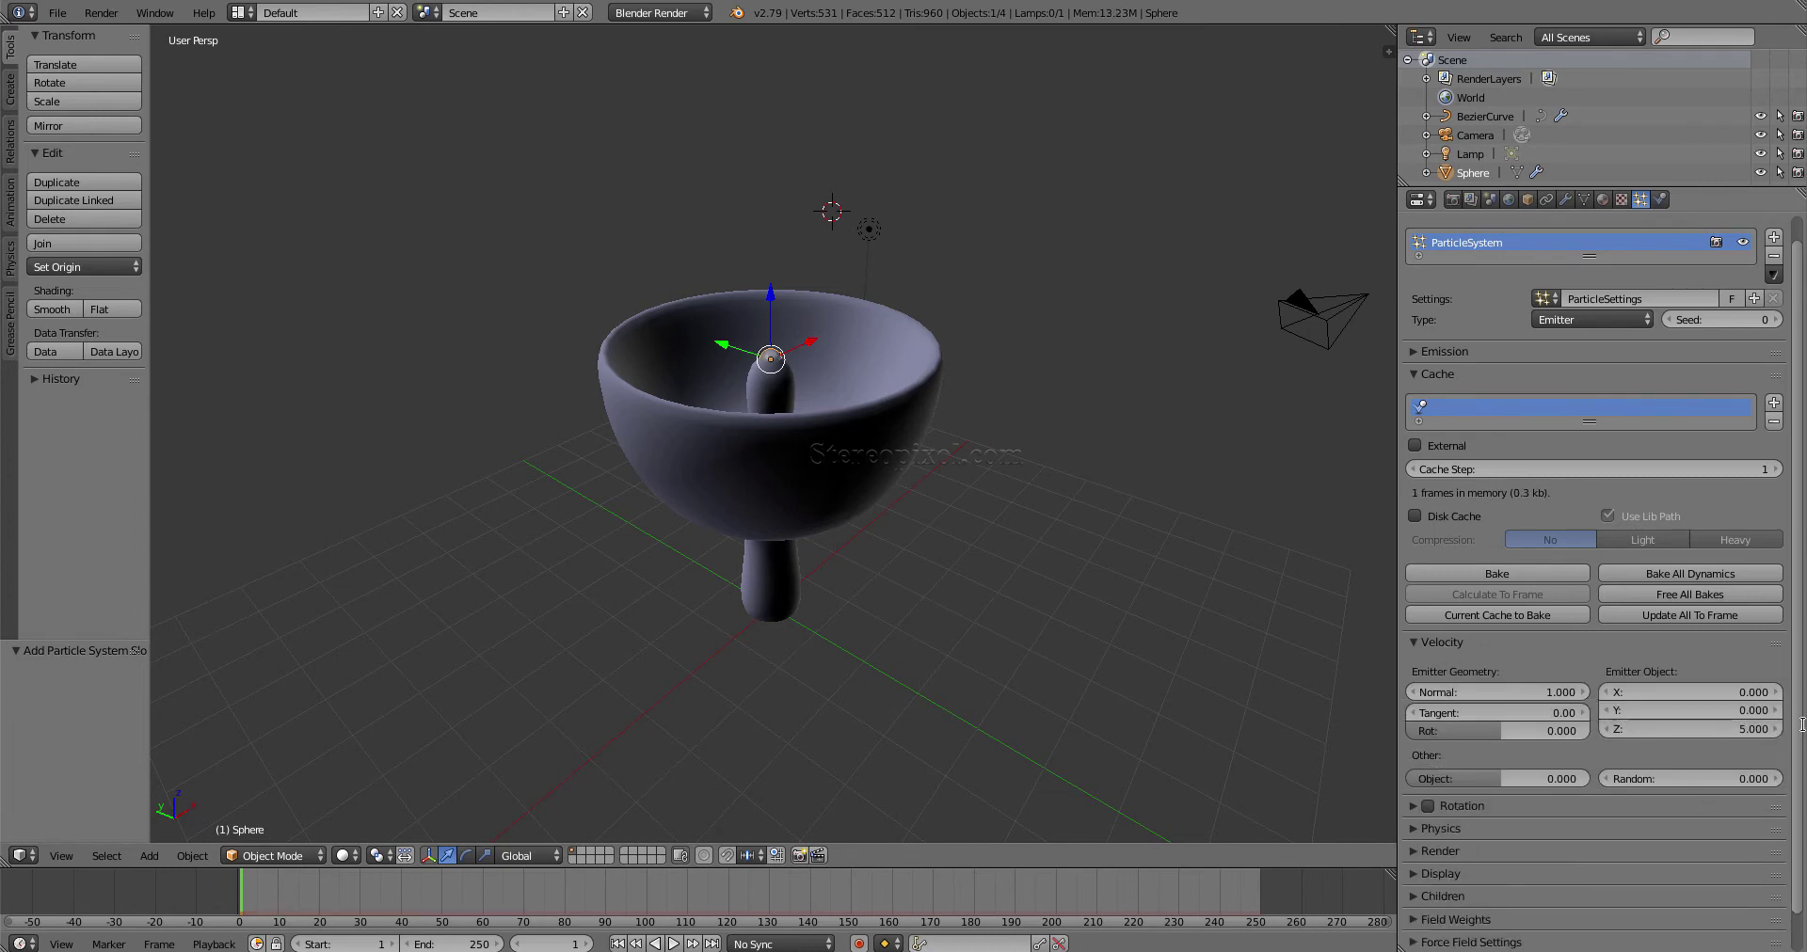
pyautogui.click(1735, 732)
pyautogui.write('10')
pyautogui.press('Return')
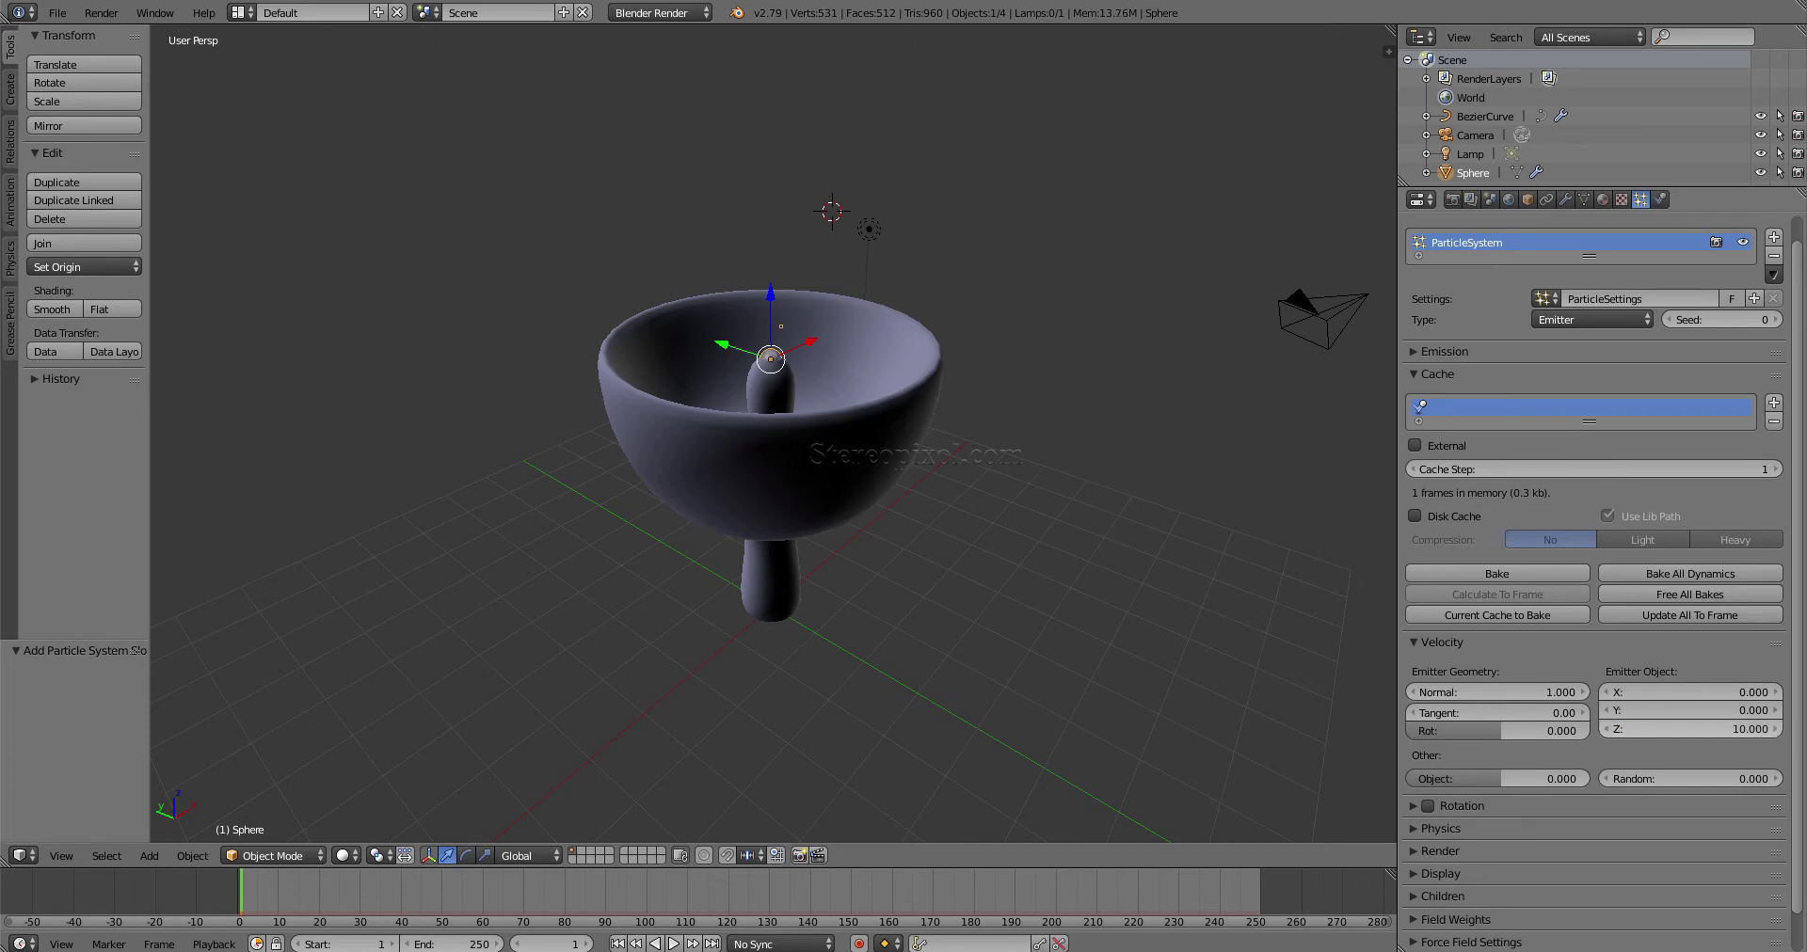
pyautogui.click(1444, 642)
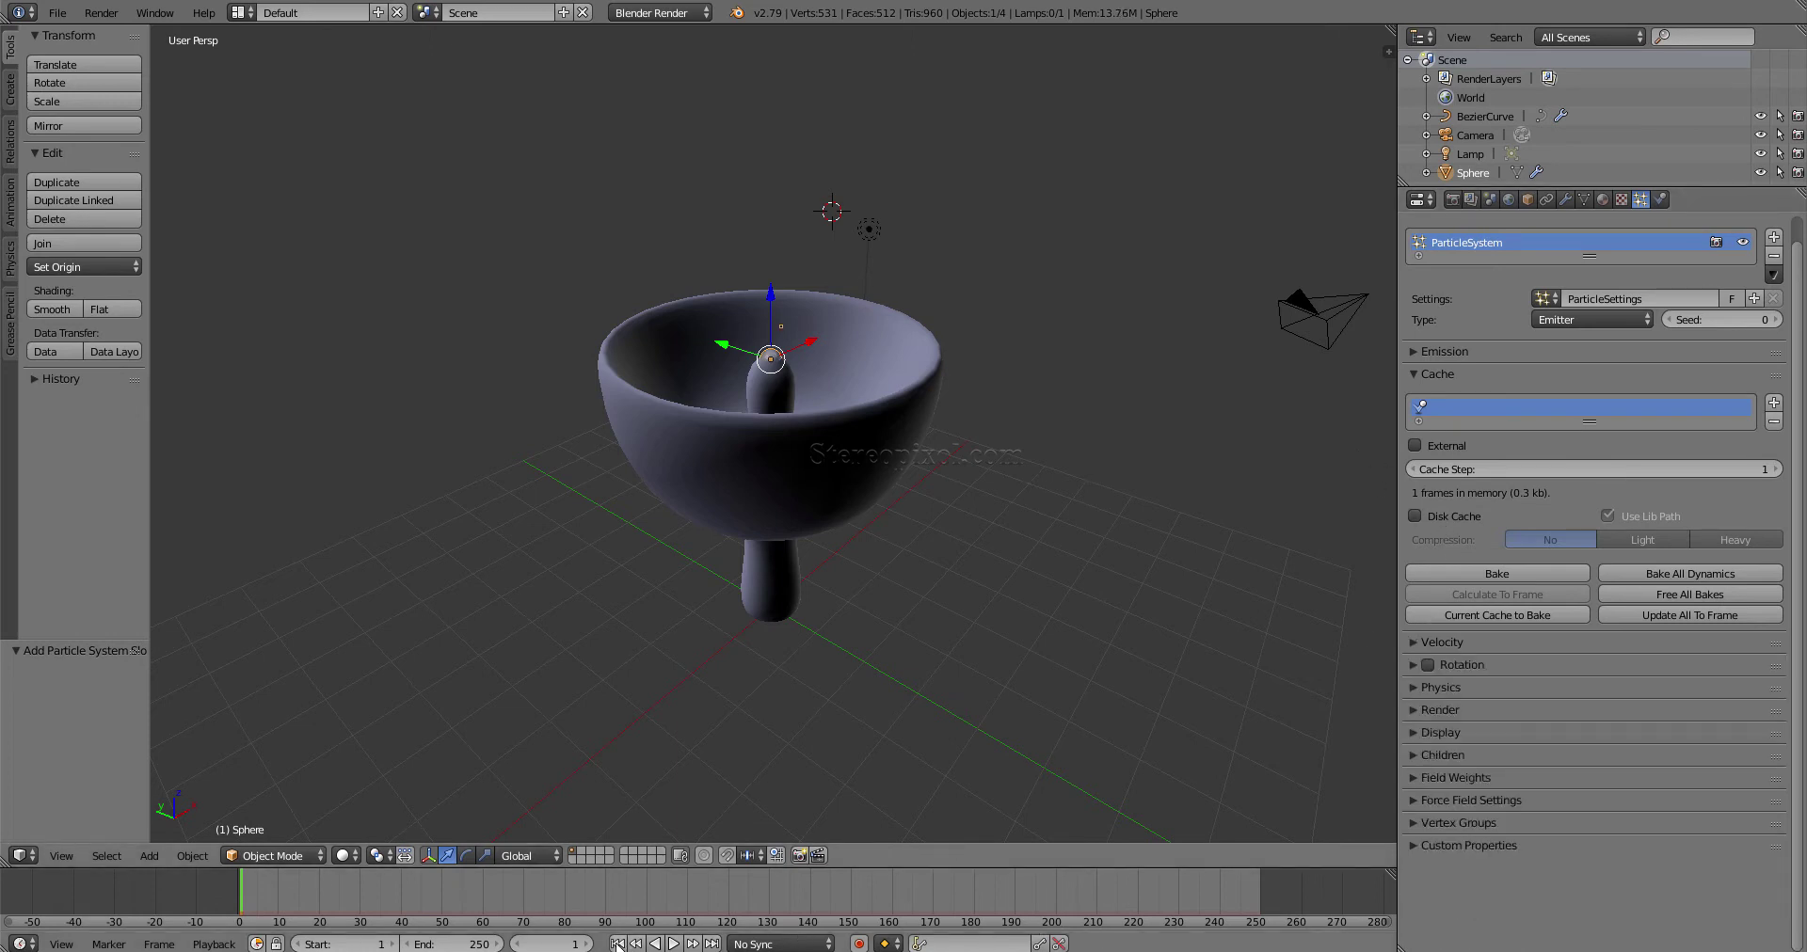
# - Play the upward particle emission and pause it at frame 163
pyautogui.click(673, 944)
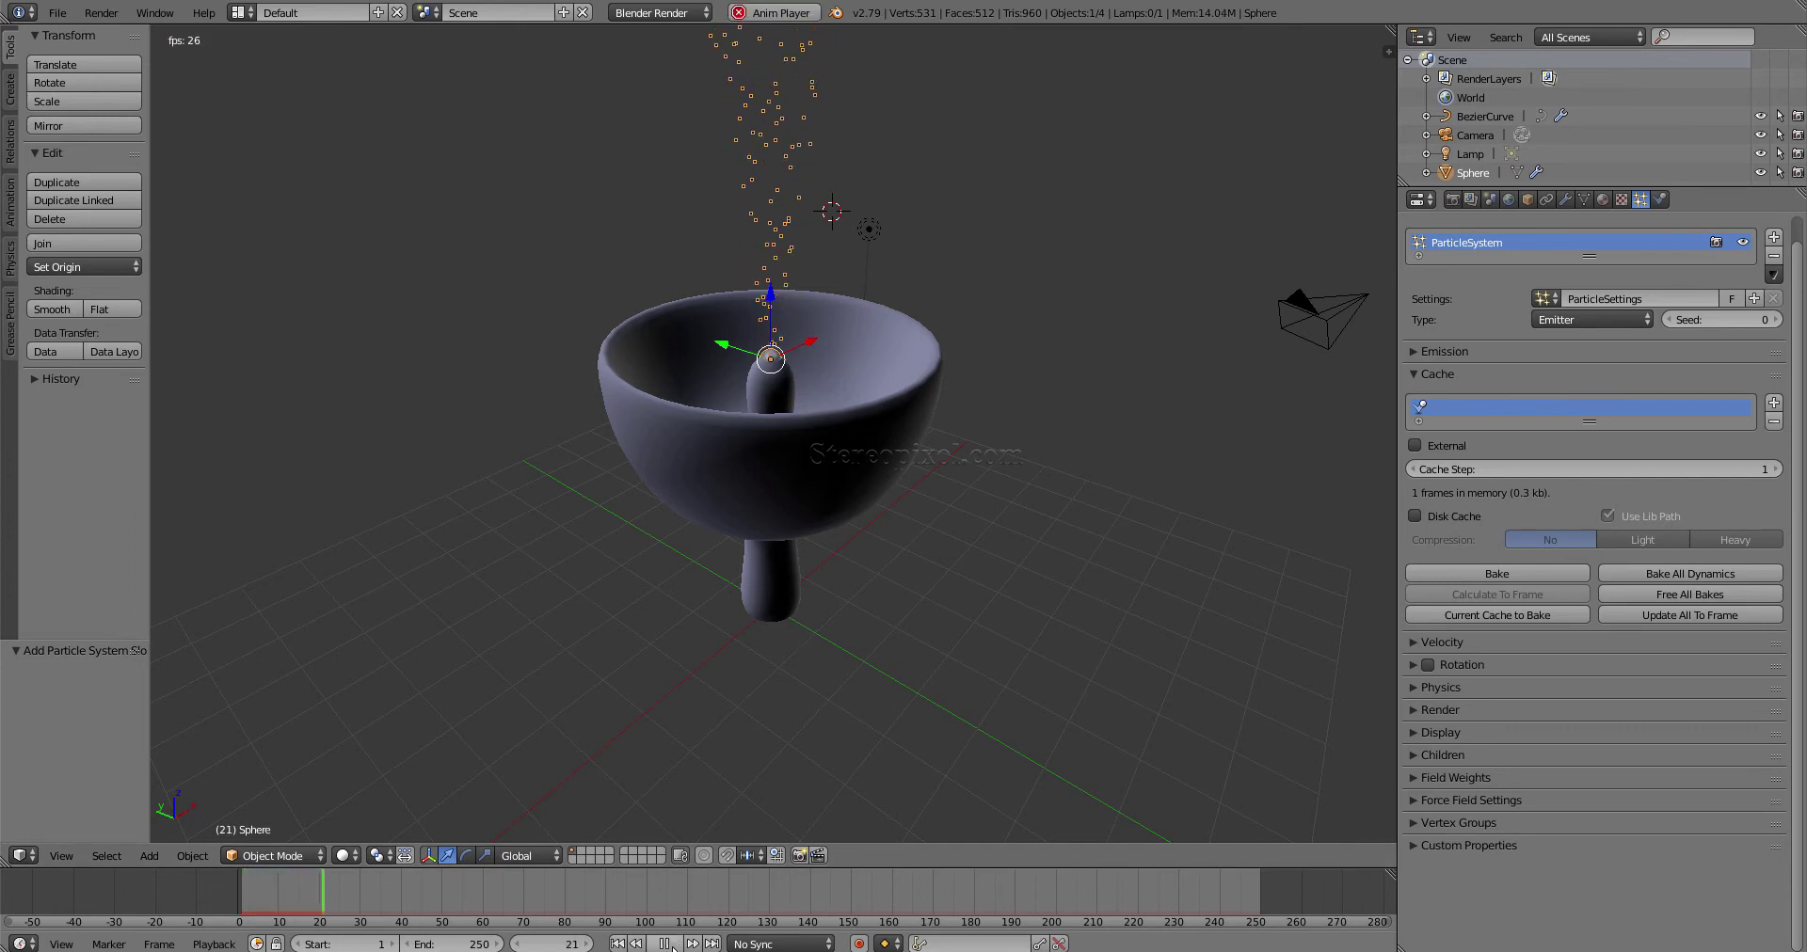
pyautogui.scroll(-1, 766, 416)
pyautogui.scroll(-1, 783, 459)
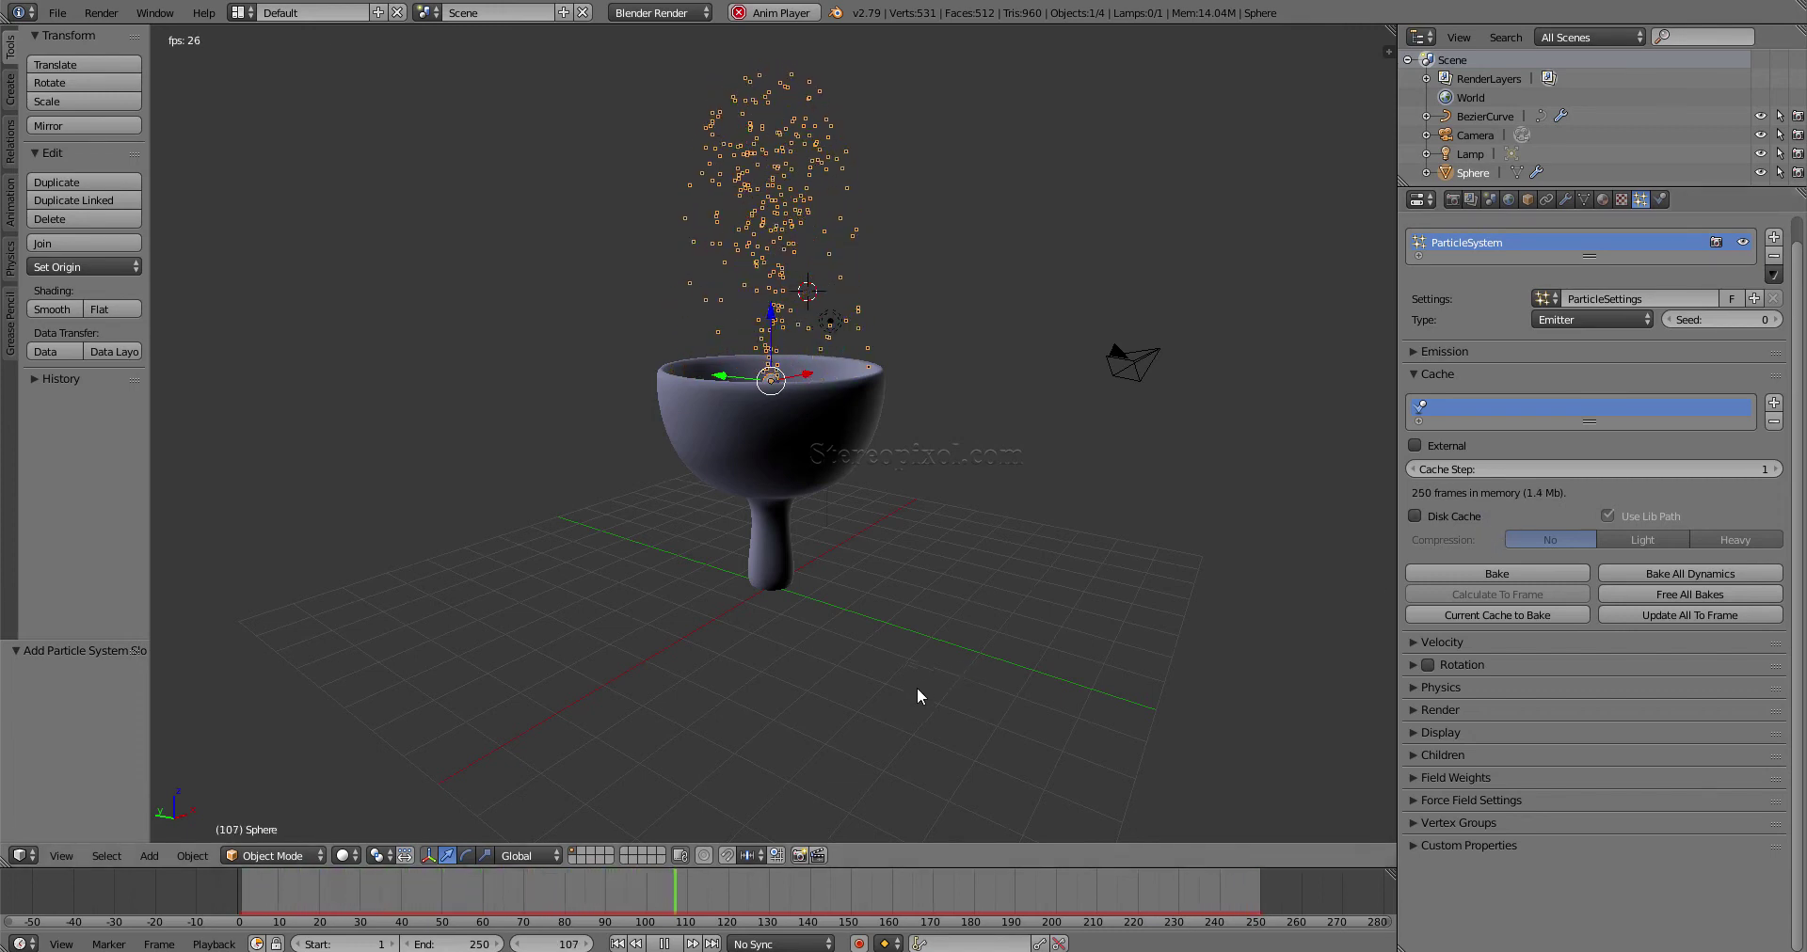
pyautogui.click(665, 944)
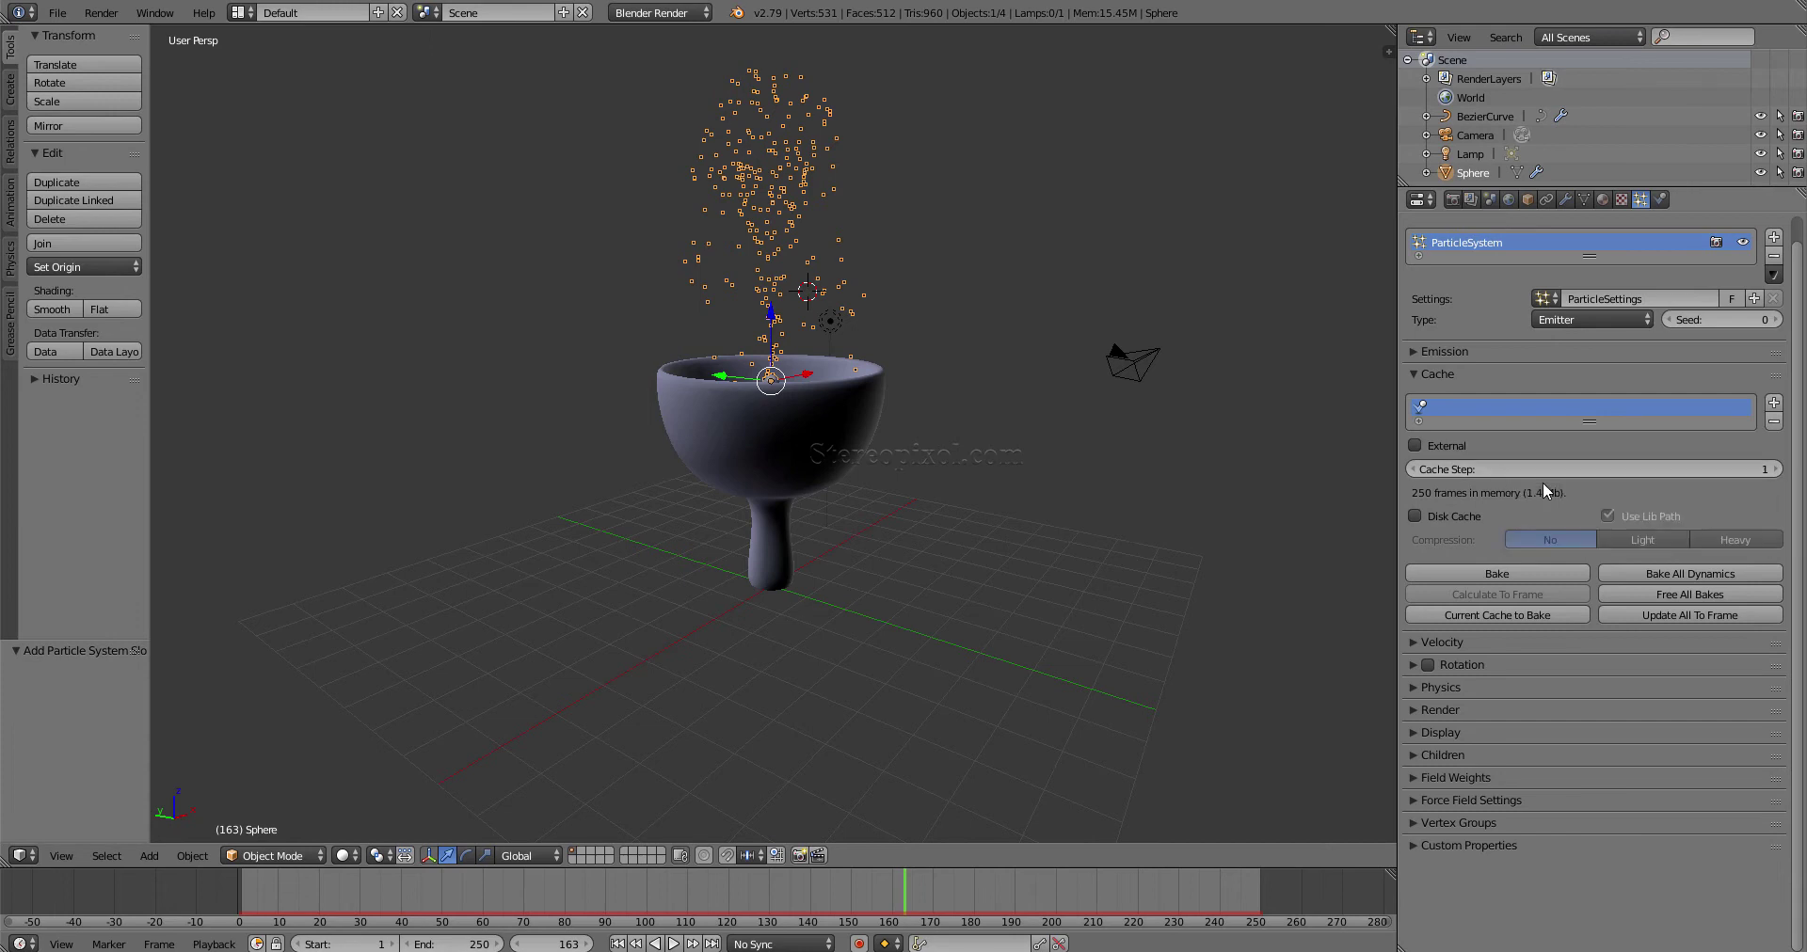
# - Set the particle cache's Cache Step to 10 and rewind the animation to frame 1
pyautogui.click(1756, 469)
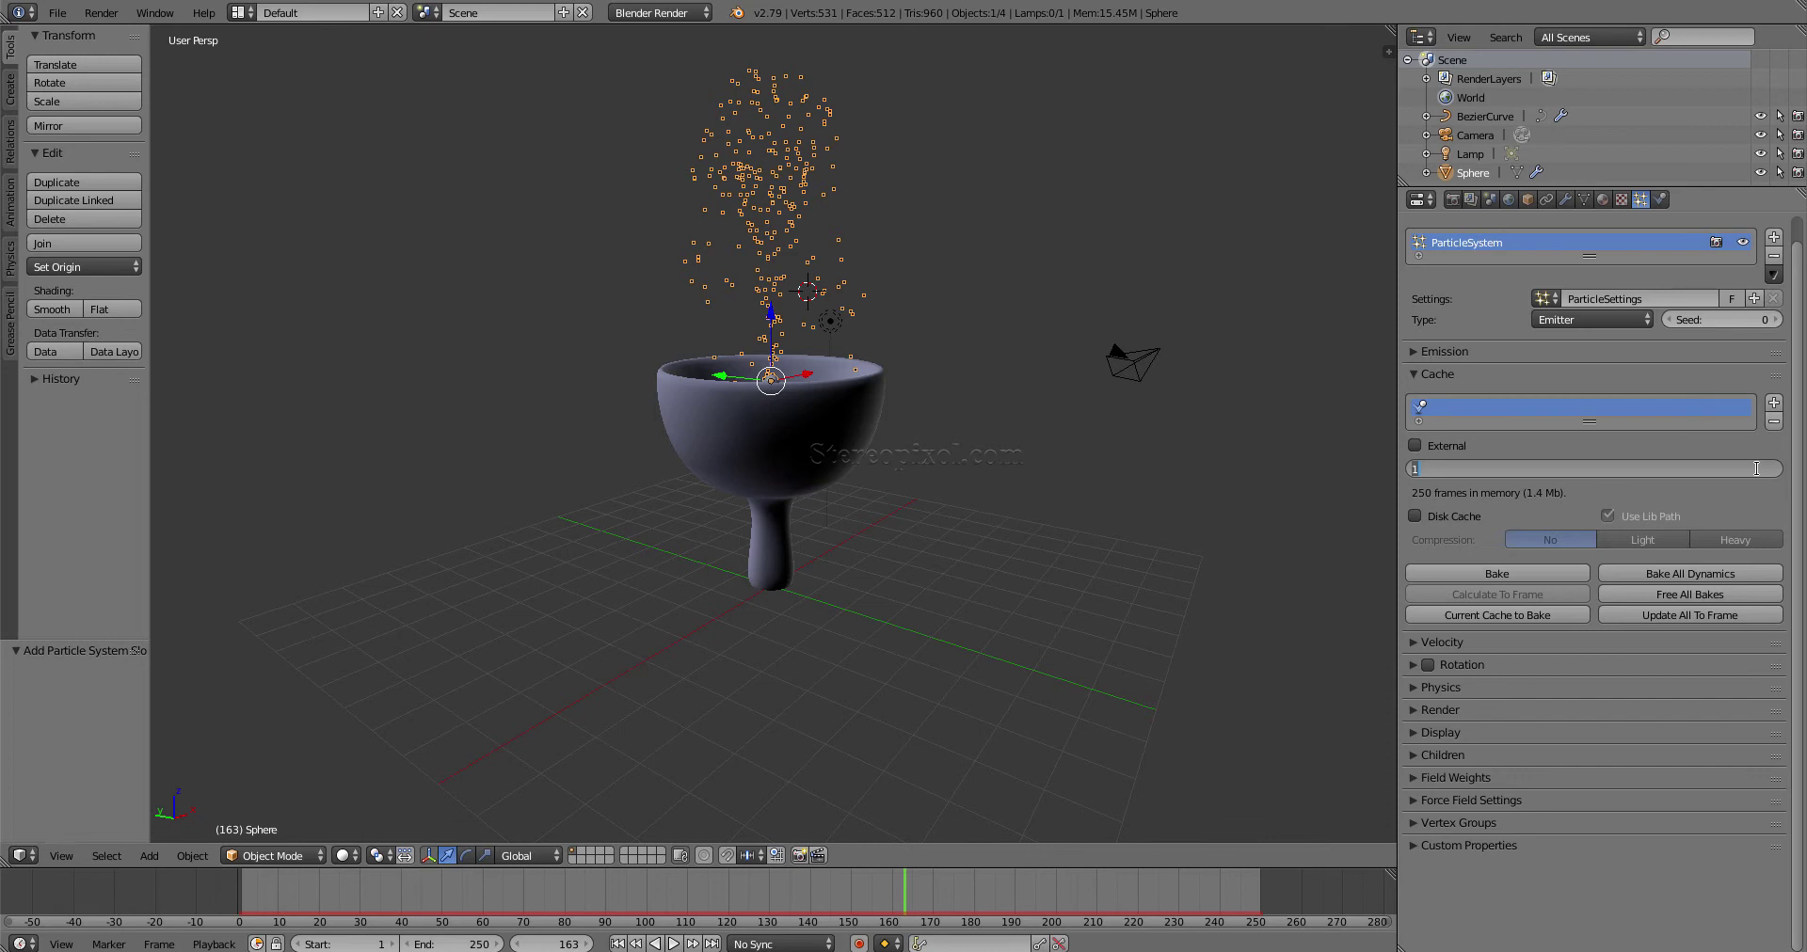
pyautogui.write('10')
pyautogui.press('Return')
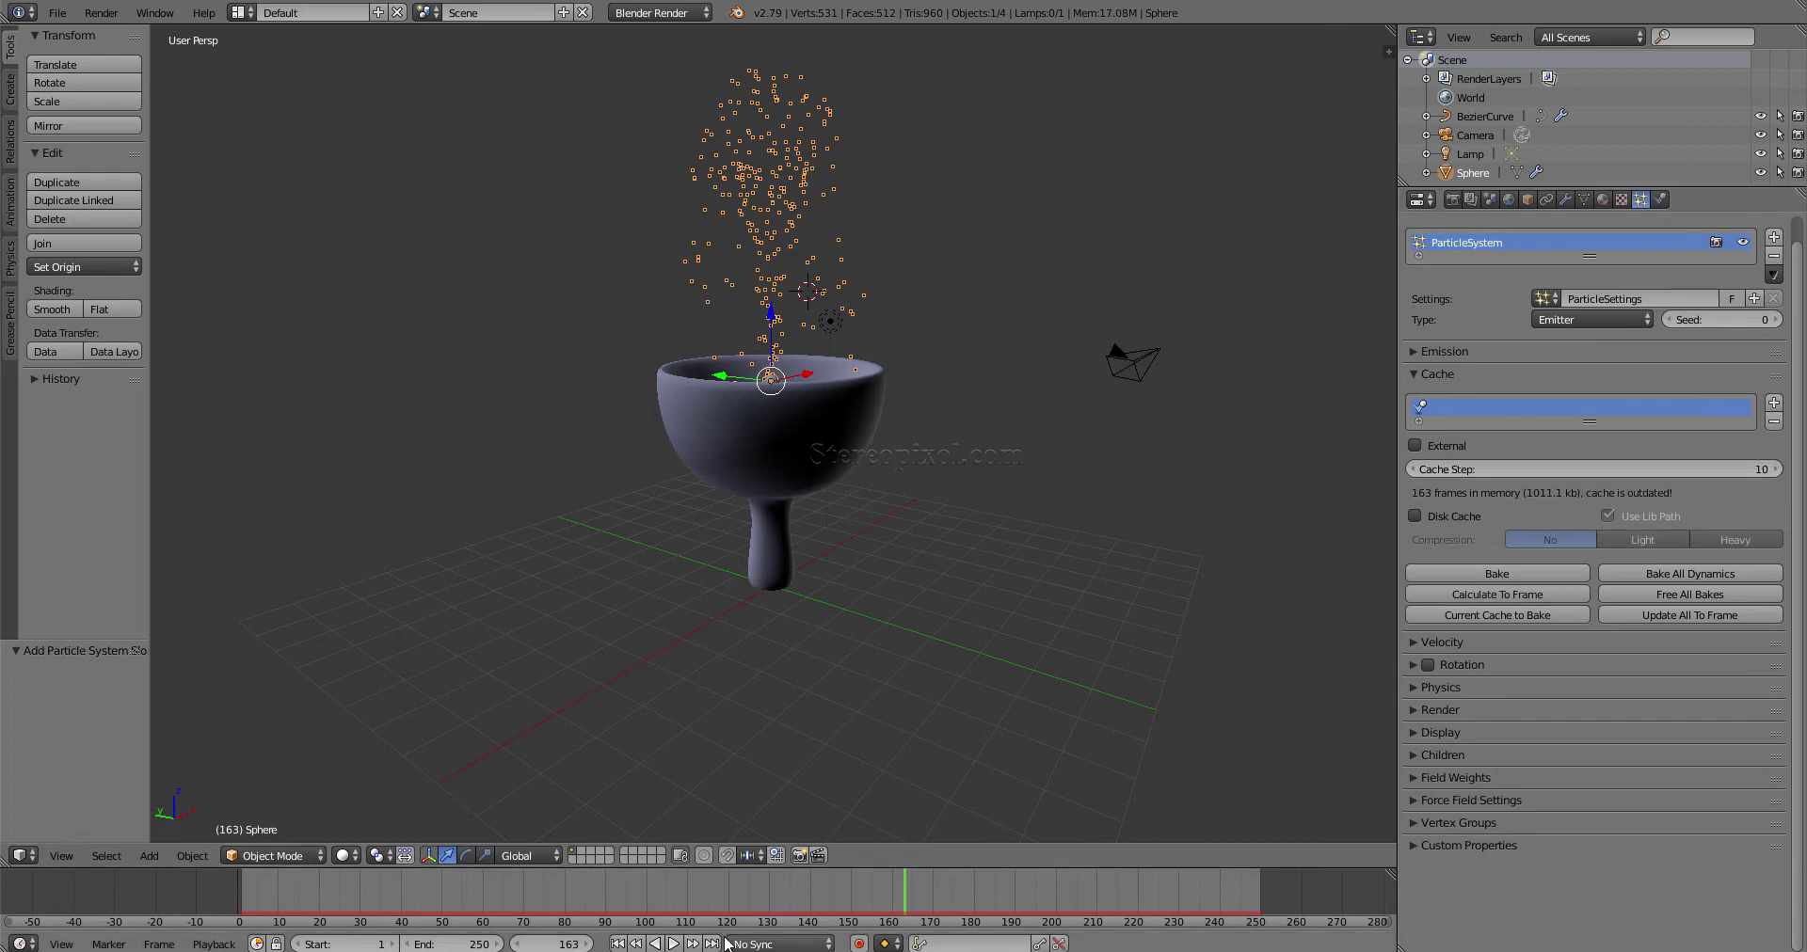
pyautogui.click(617, 943)
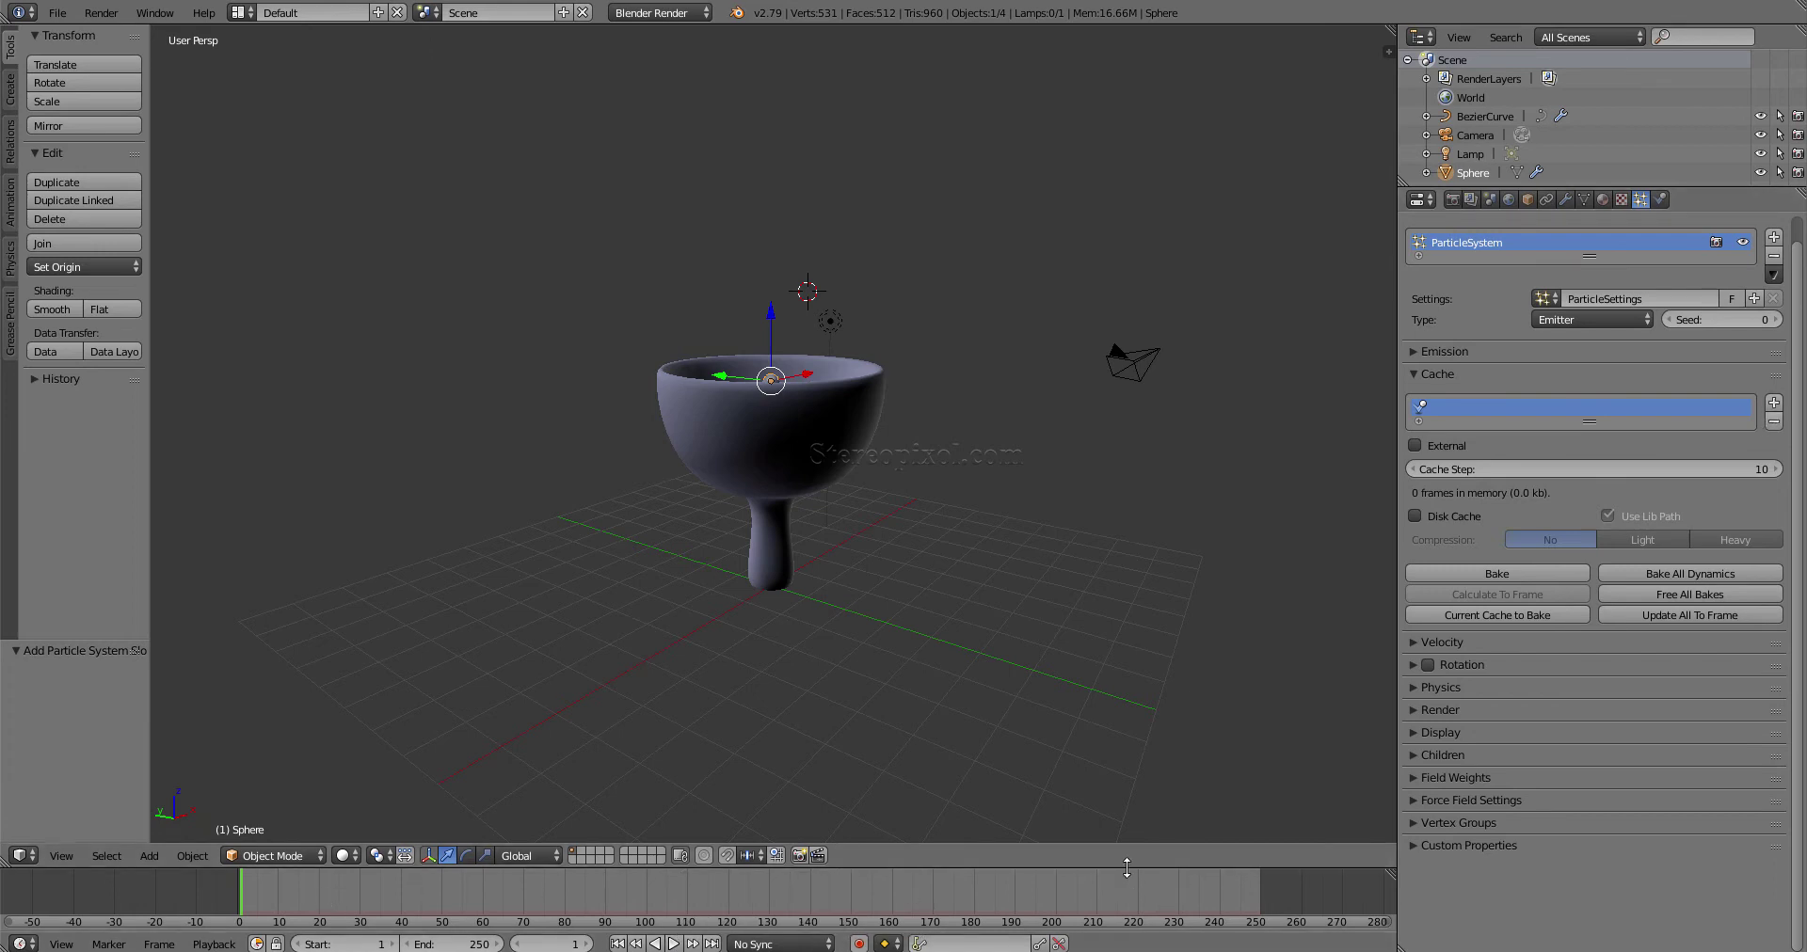
# - Make the timeline taller, play the simulation, pause at frame 172, and return to frame 0
pyautogui.moveTo(1127, 868); pyautogui.dragTo(1119, 788)
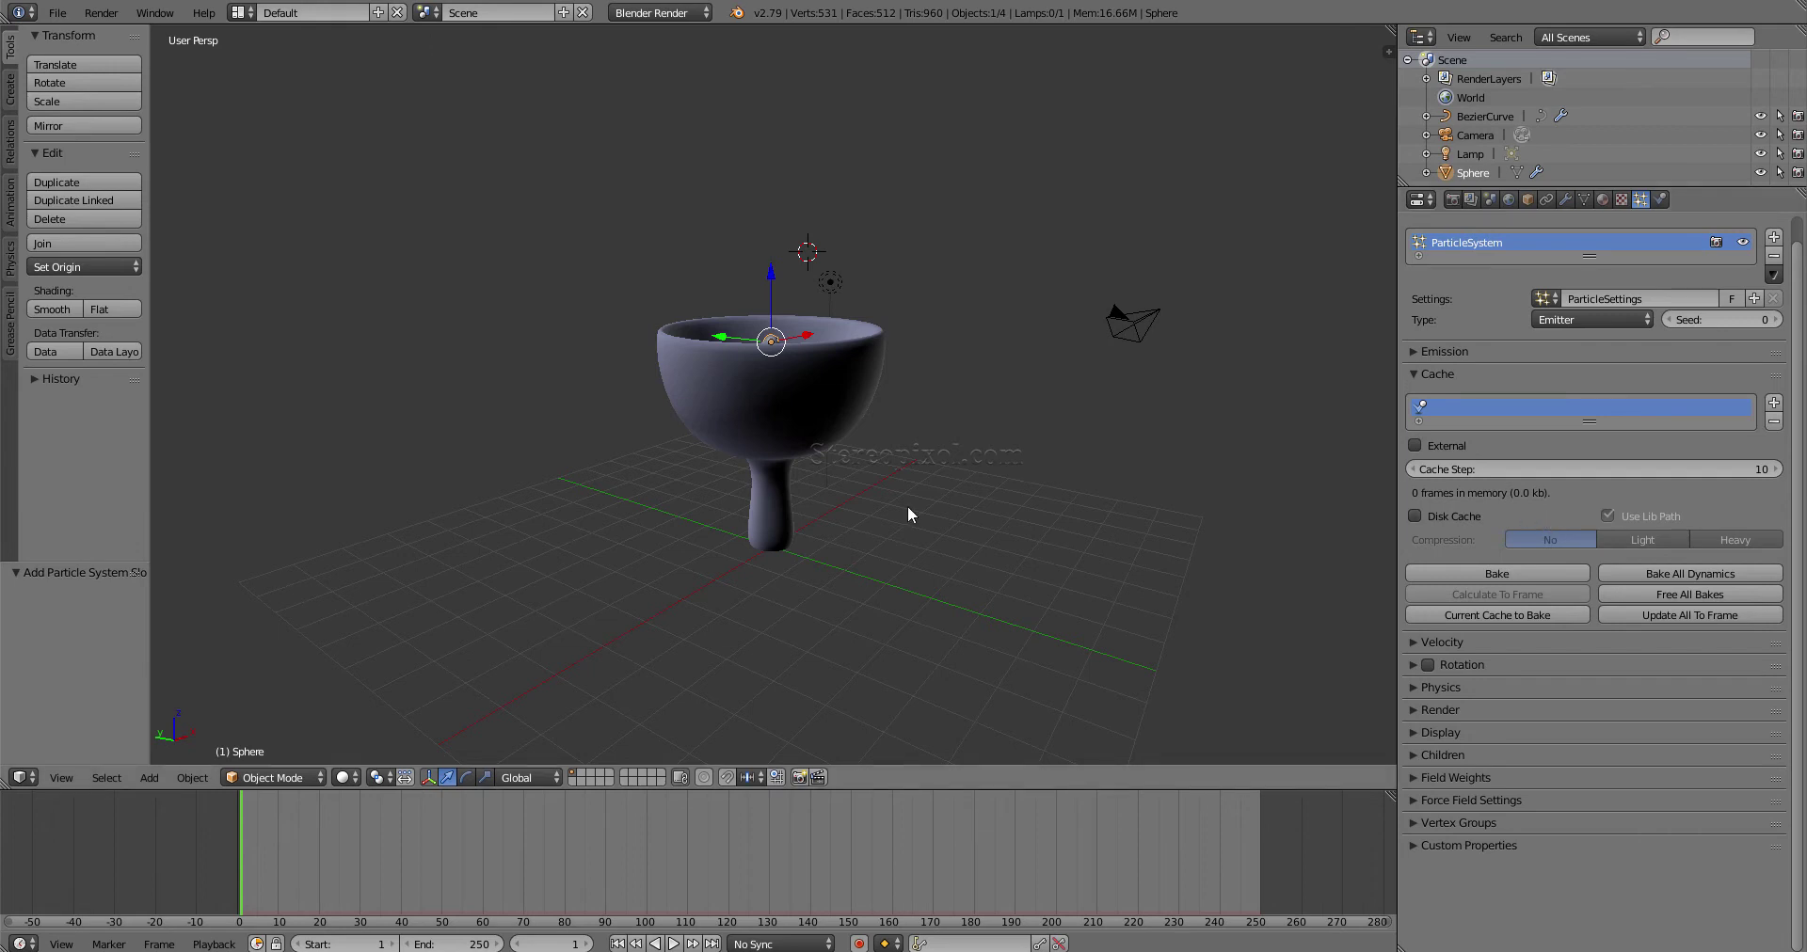
pyautogui.moveTo(909, 513); pyautogui.dragTo(909, 570, button='middle')
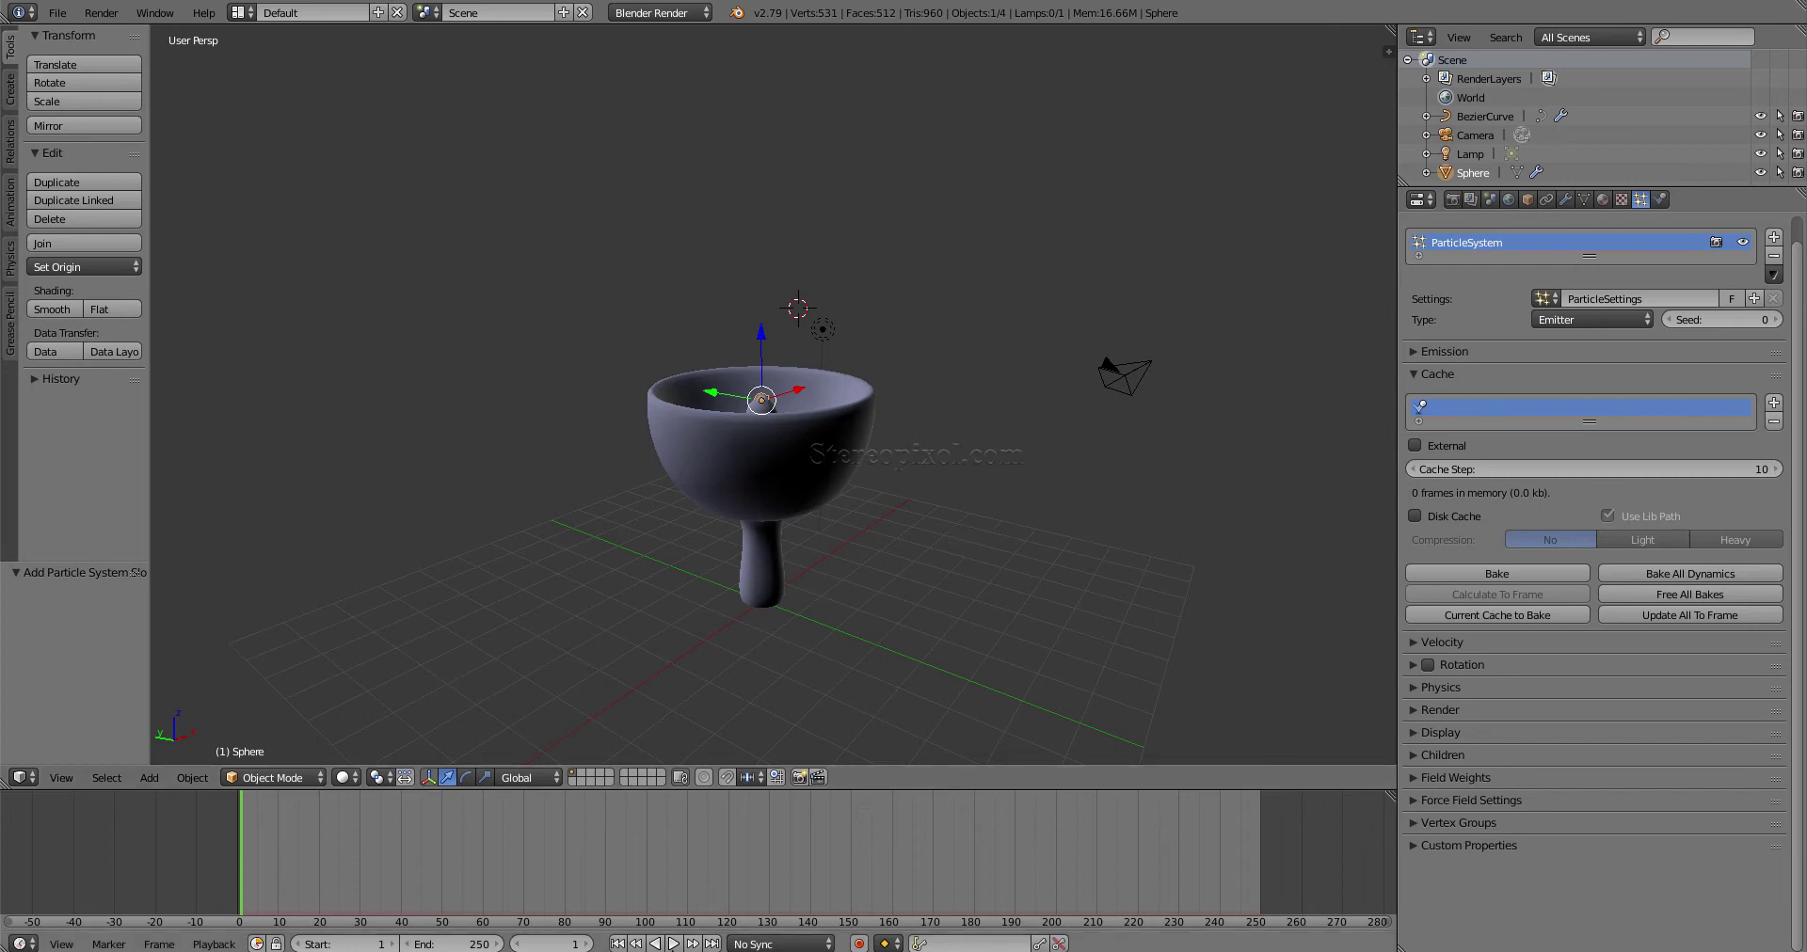
pyautogui.click(673, 944)
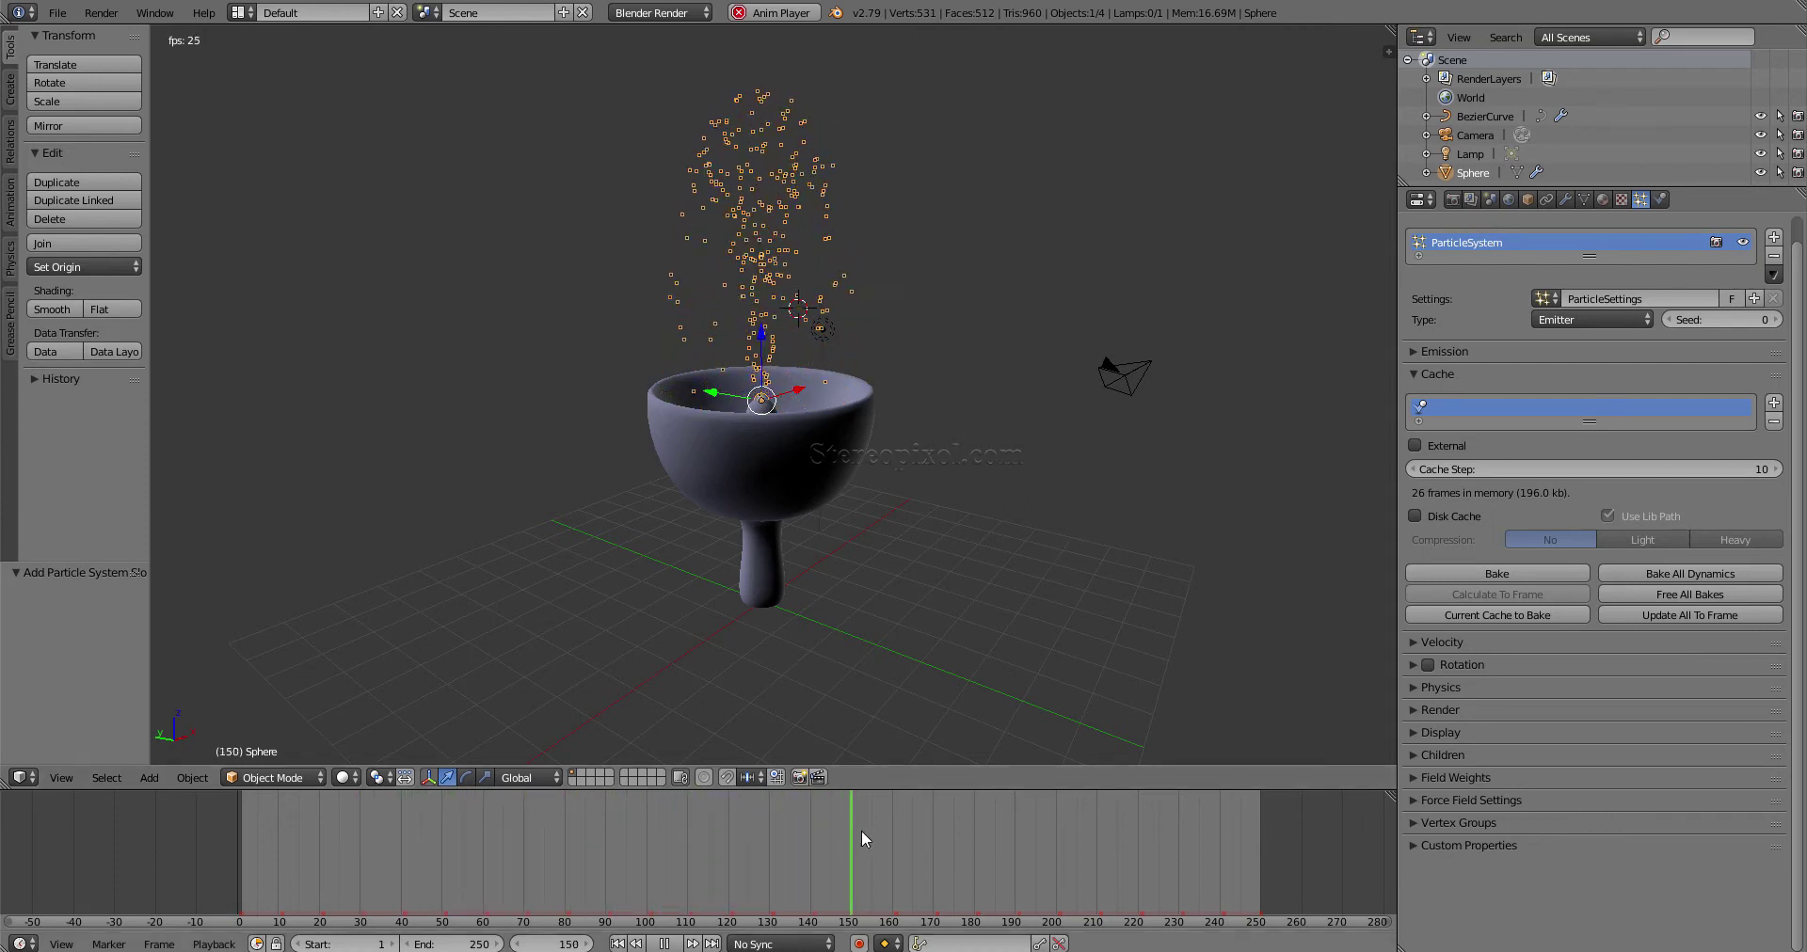
pyautogui.click(668, 943)
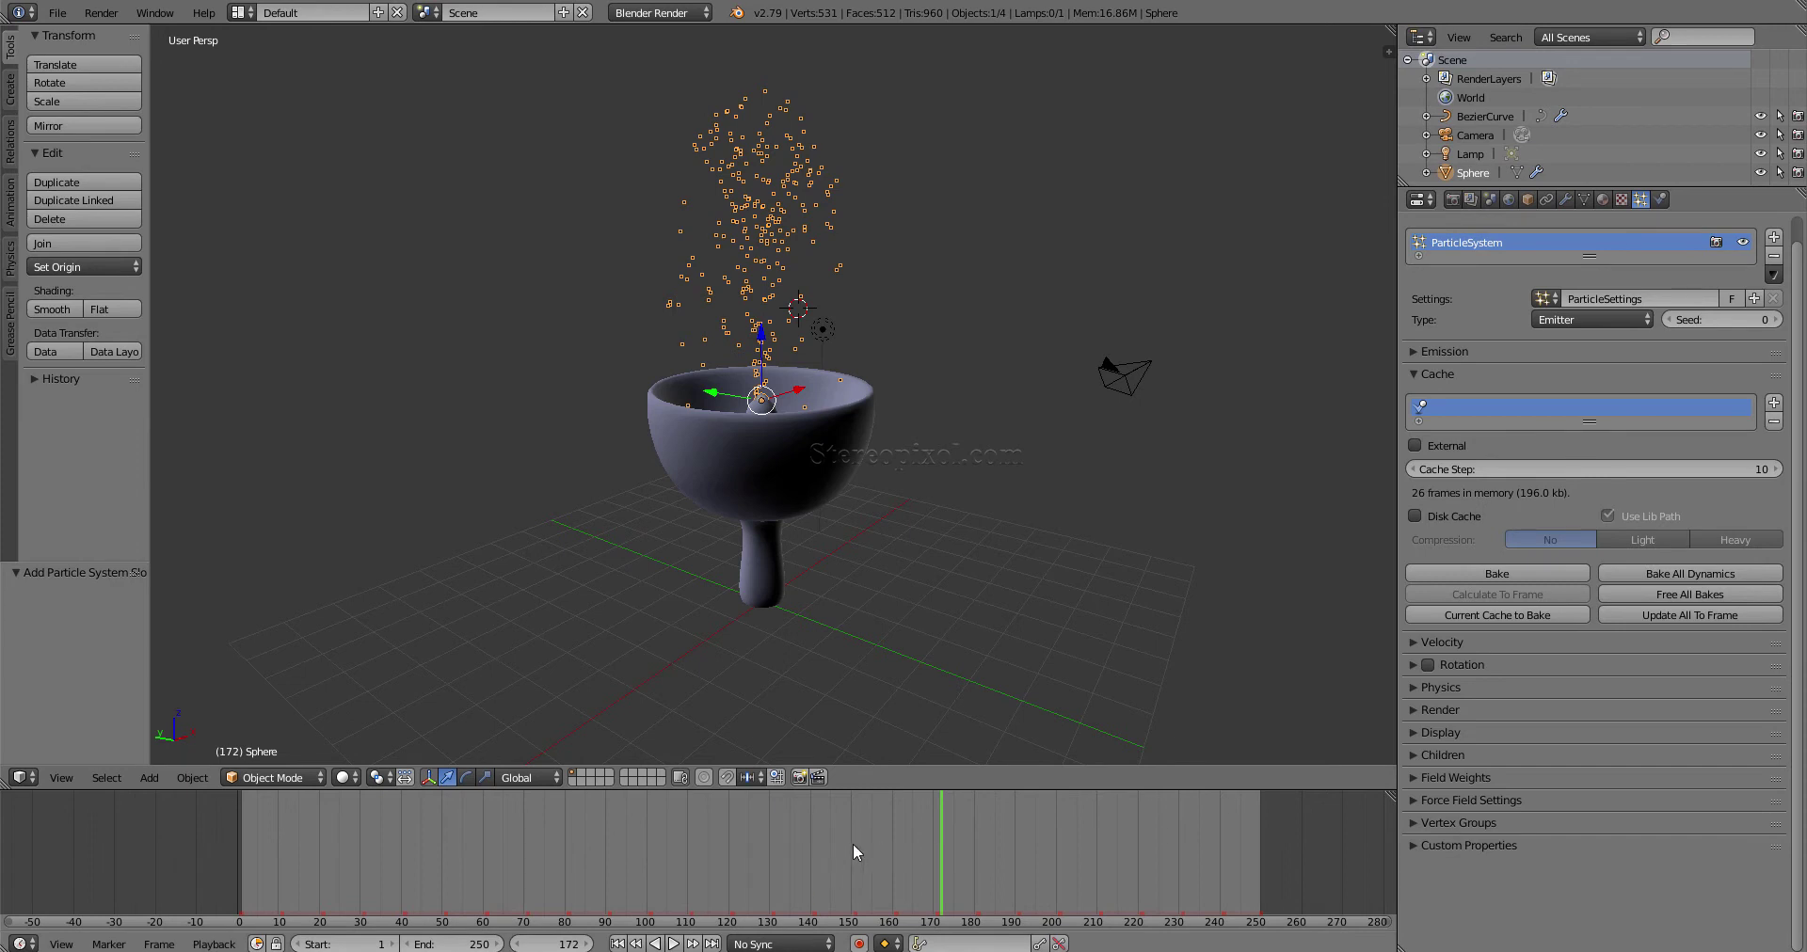
pyautogui.click(145, 860)
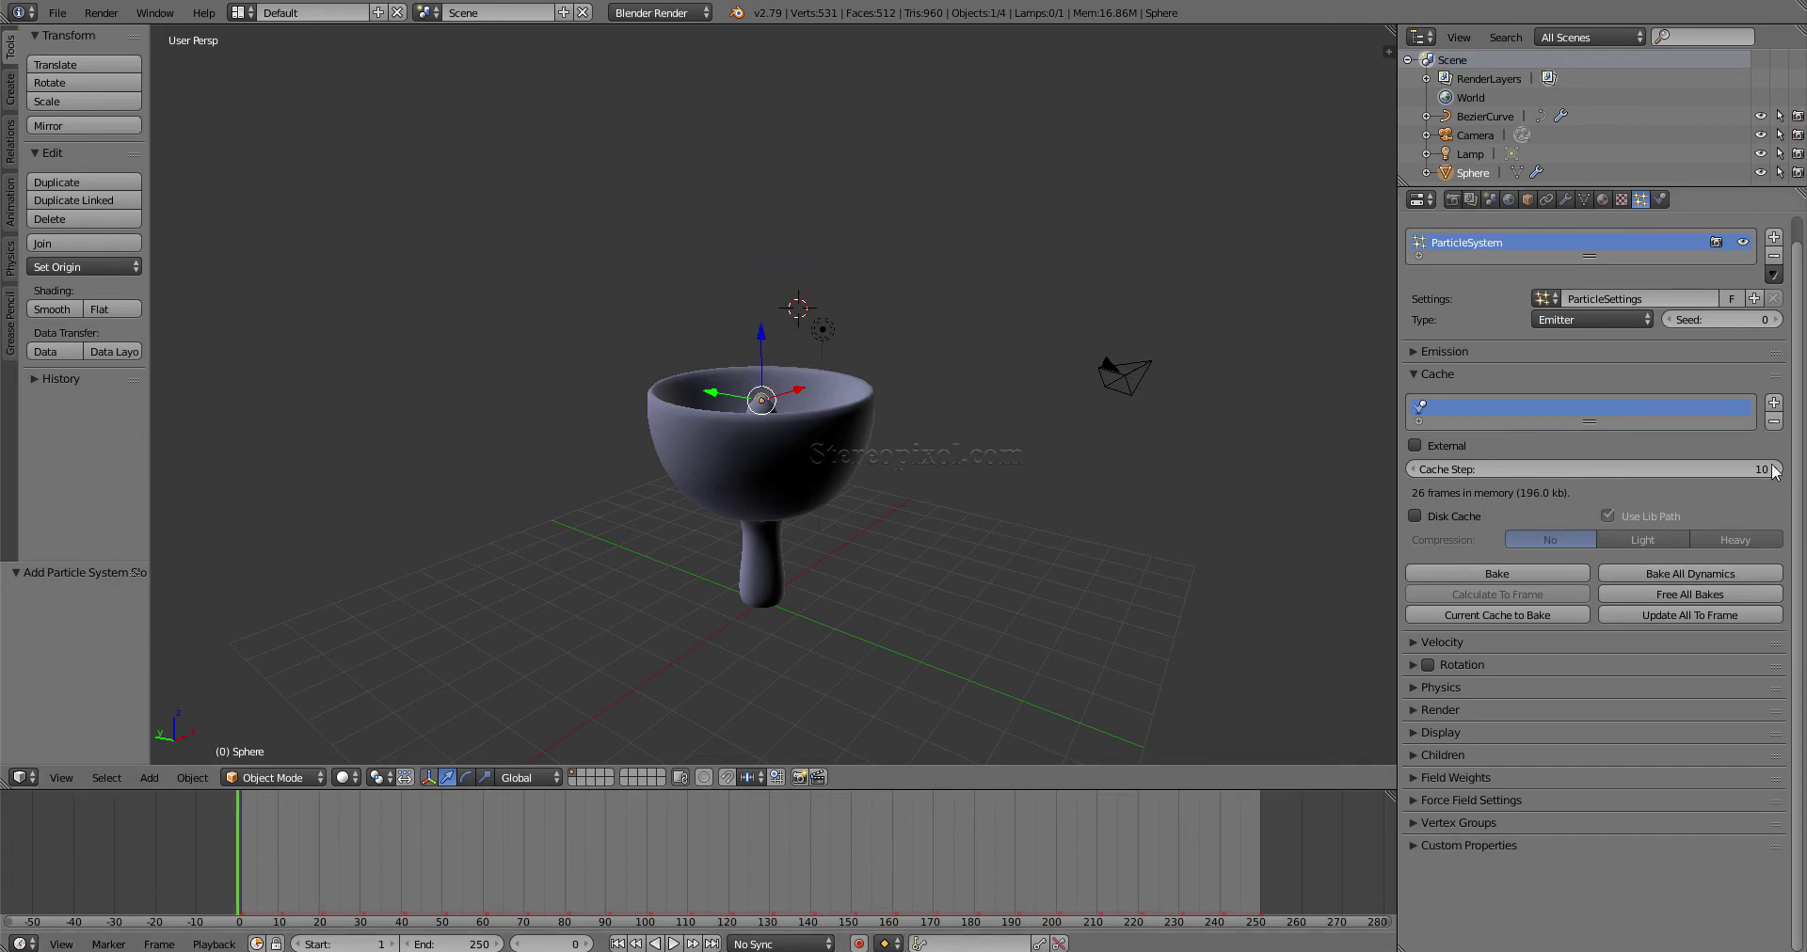
# - Enlarge the cache list, set the Cache Step to 1, and rewind the animation to frame 1
pyautogui.moveTo(1542, 424); pyautogui.dragTo(1543, 478)
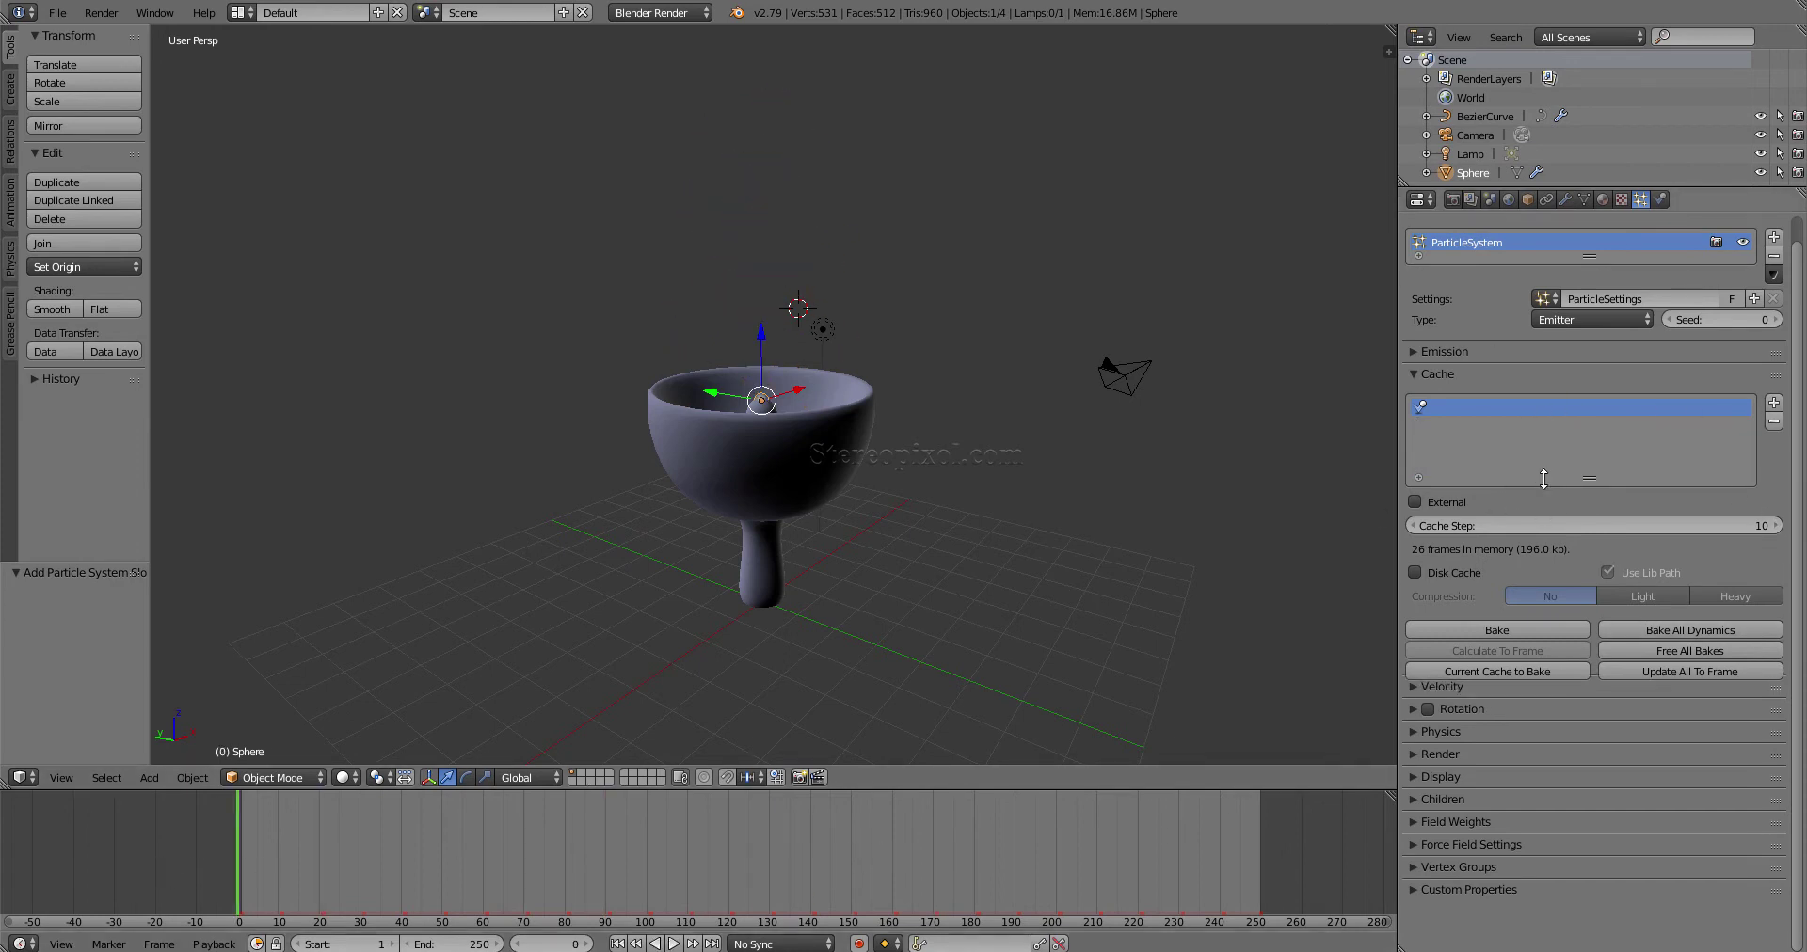
pyautogui.click(1474, 412)
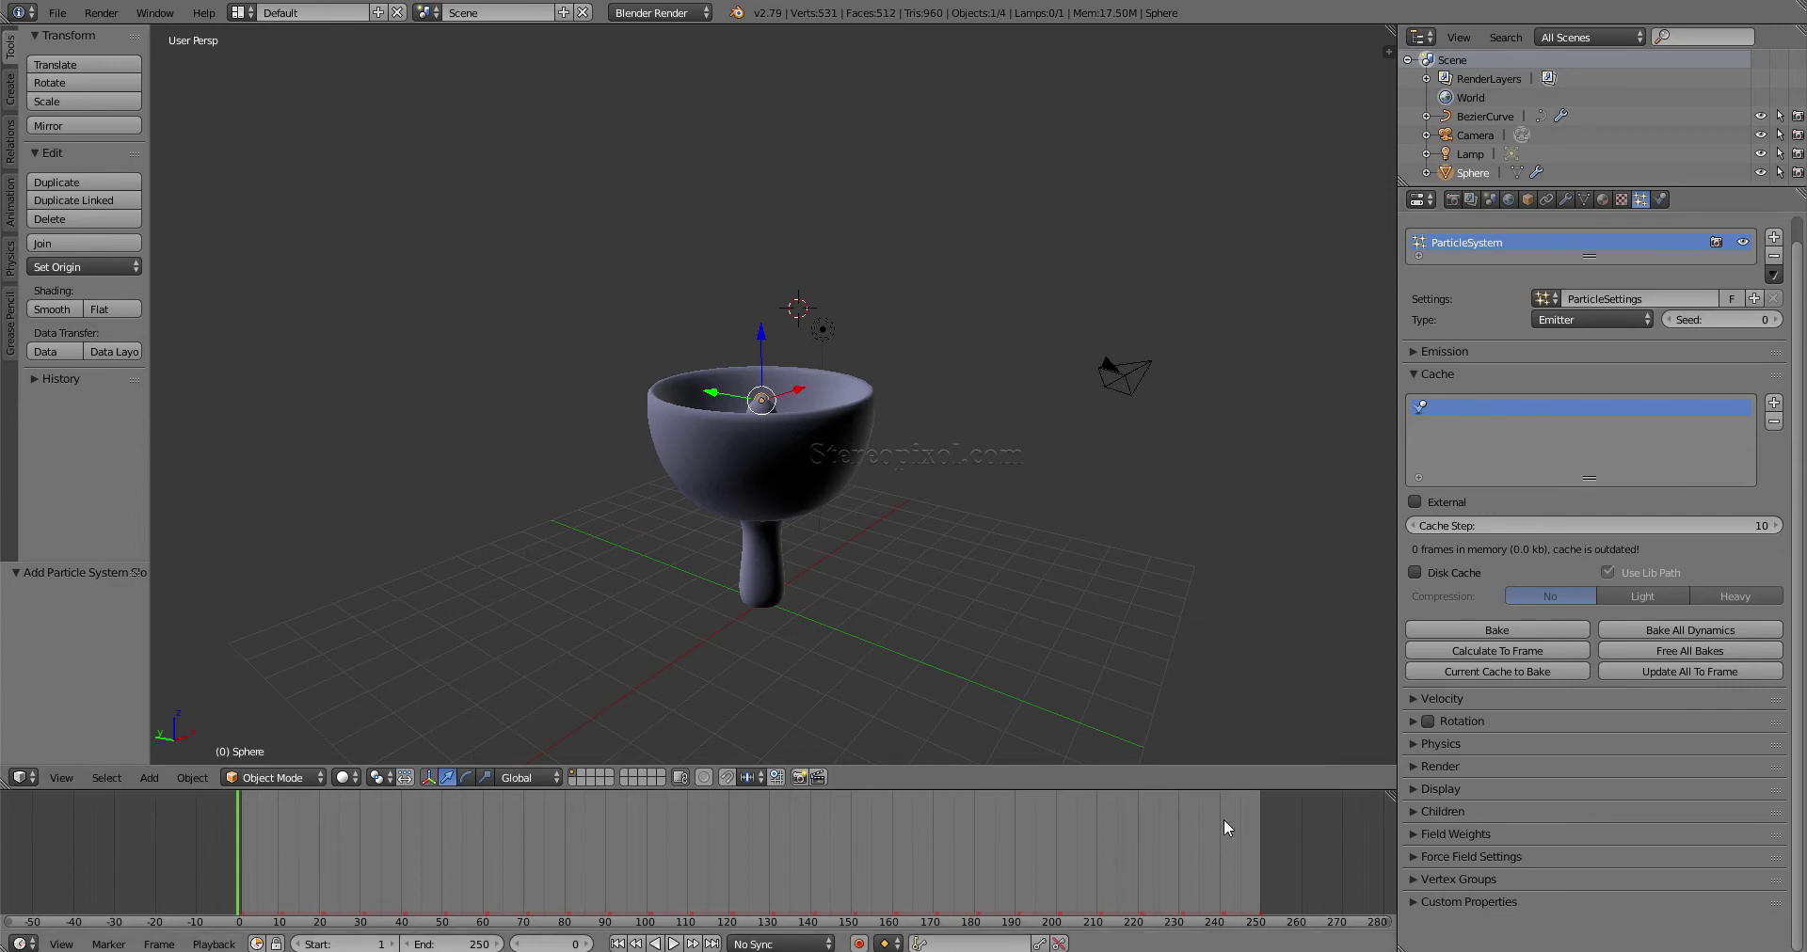
pyautogui.click(1735, 527)
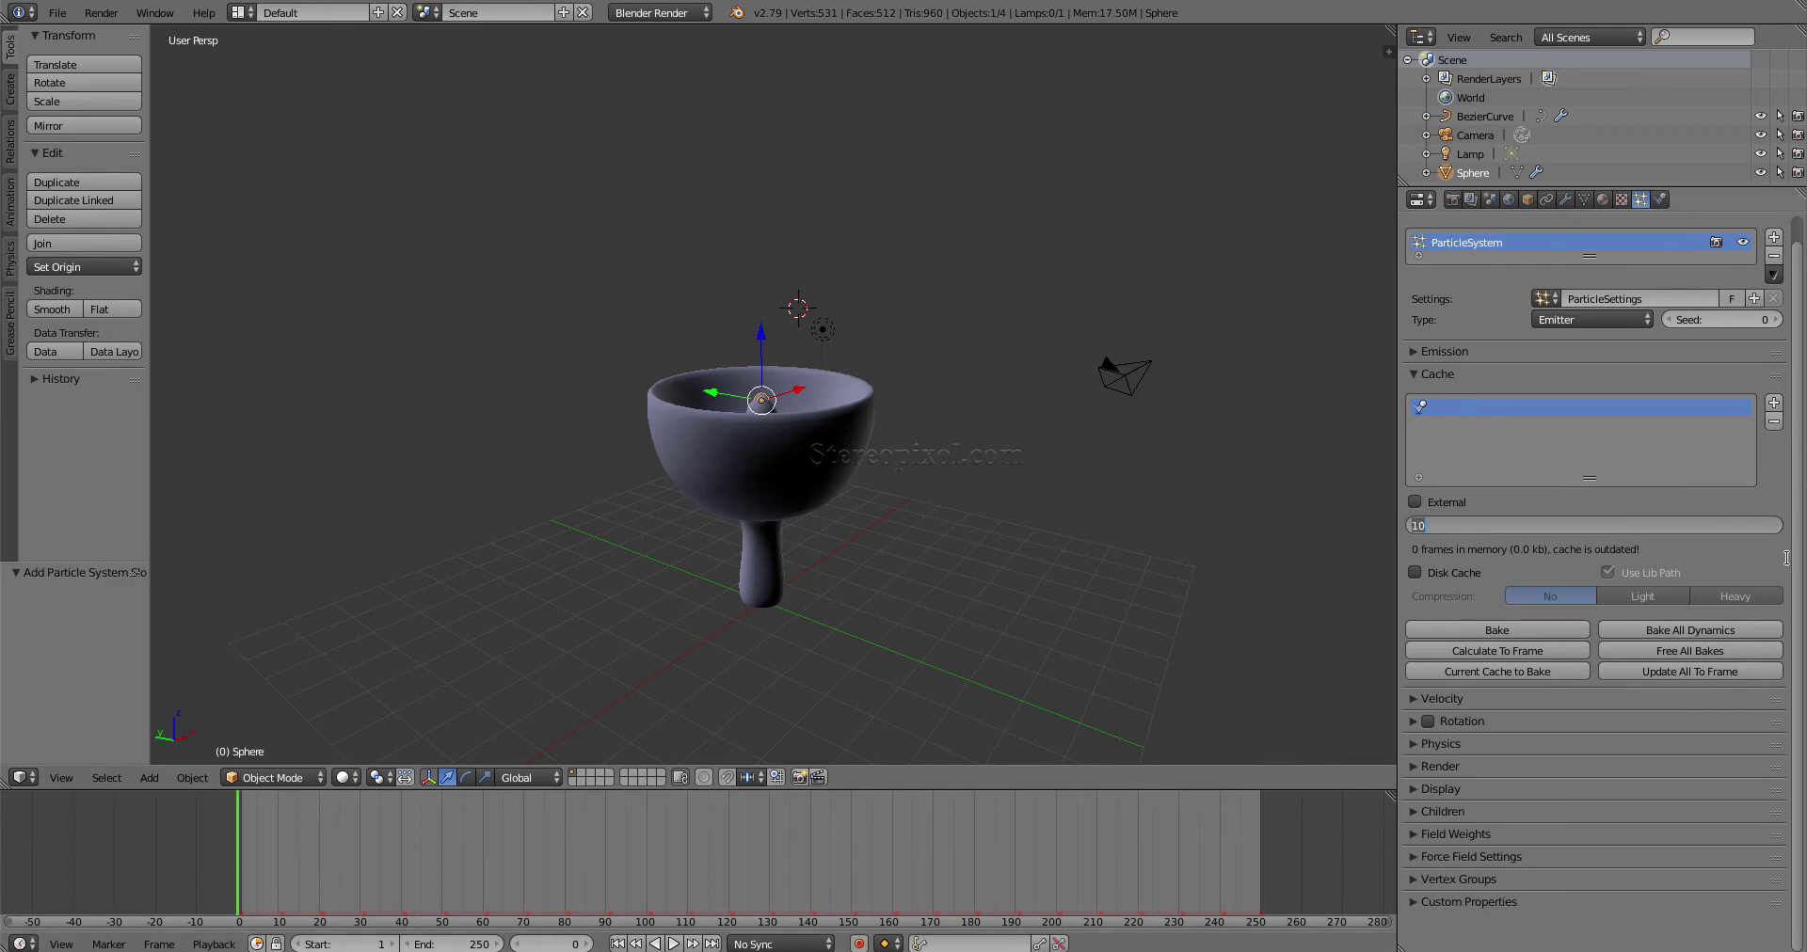
pyautogui.write('1')
pyautogui.press('Return')
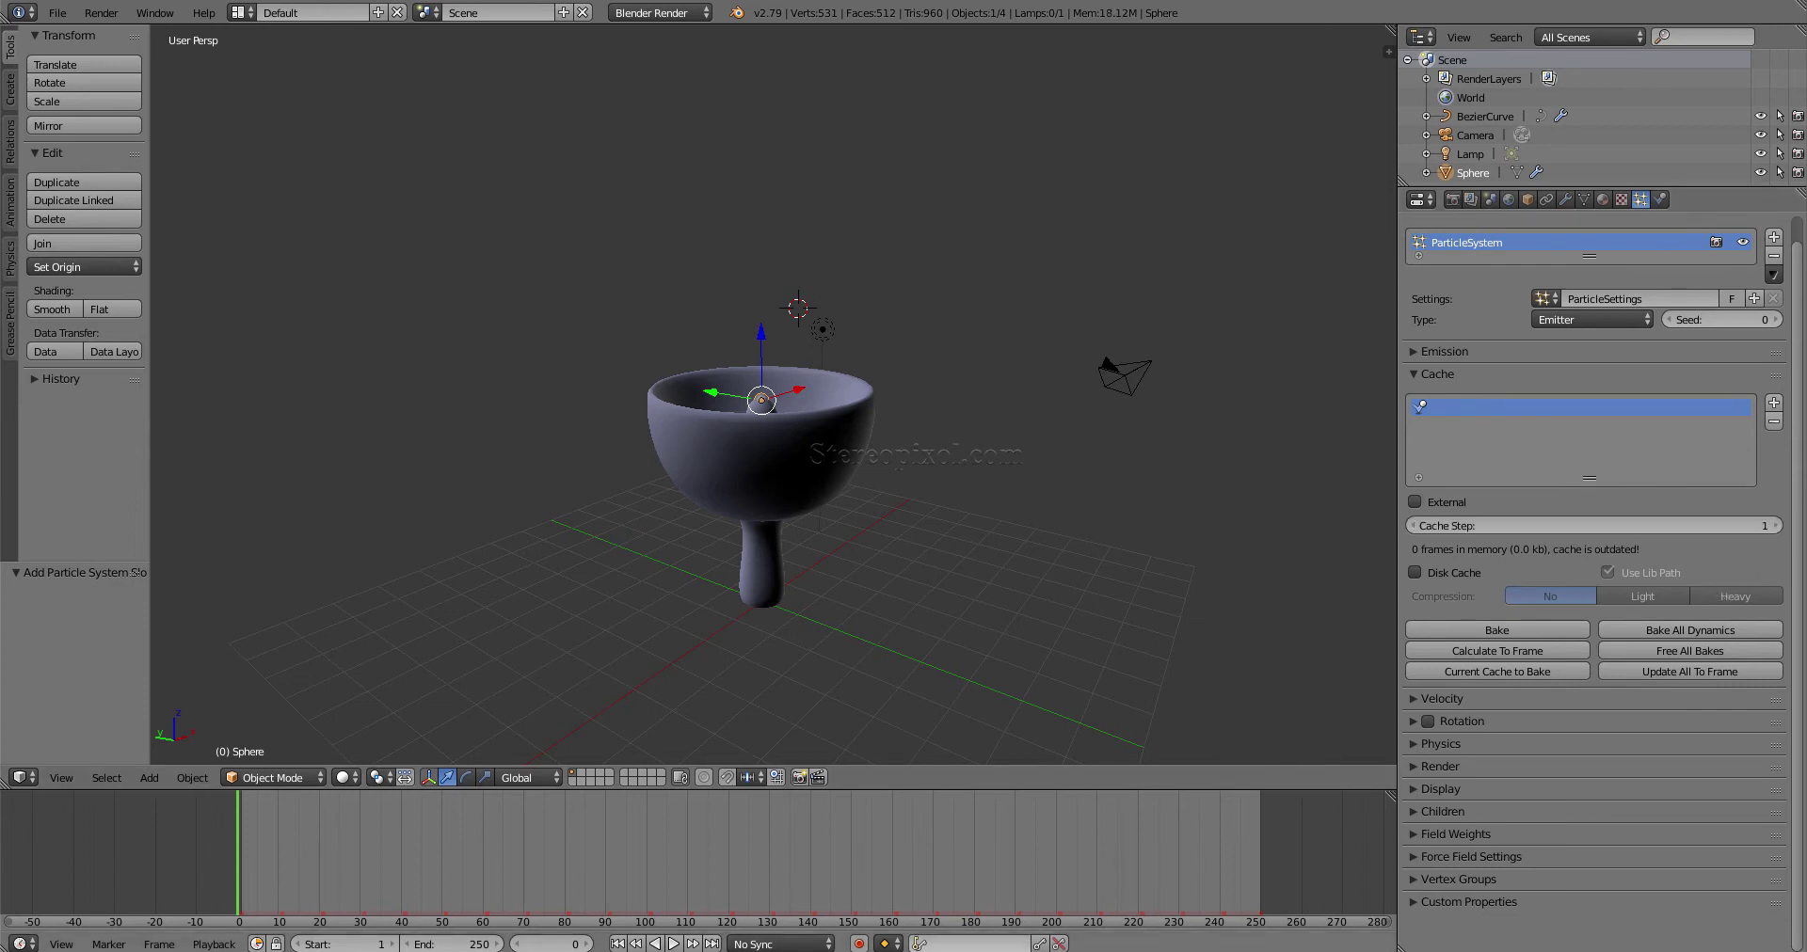
pyautogui.click(617, 944)
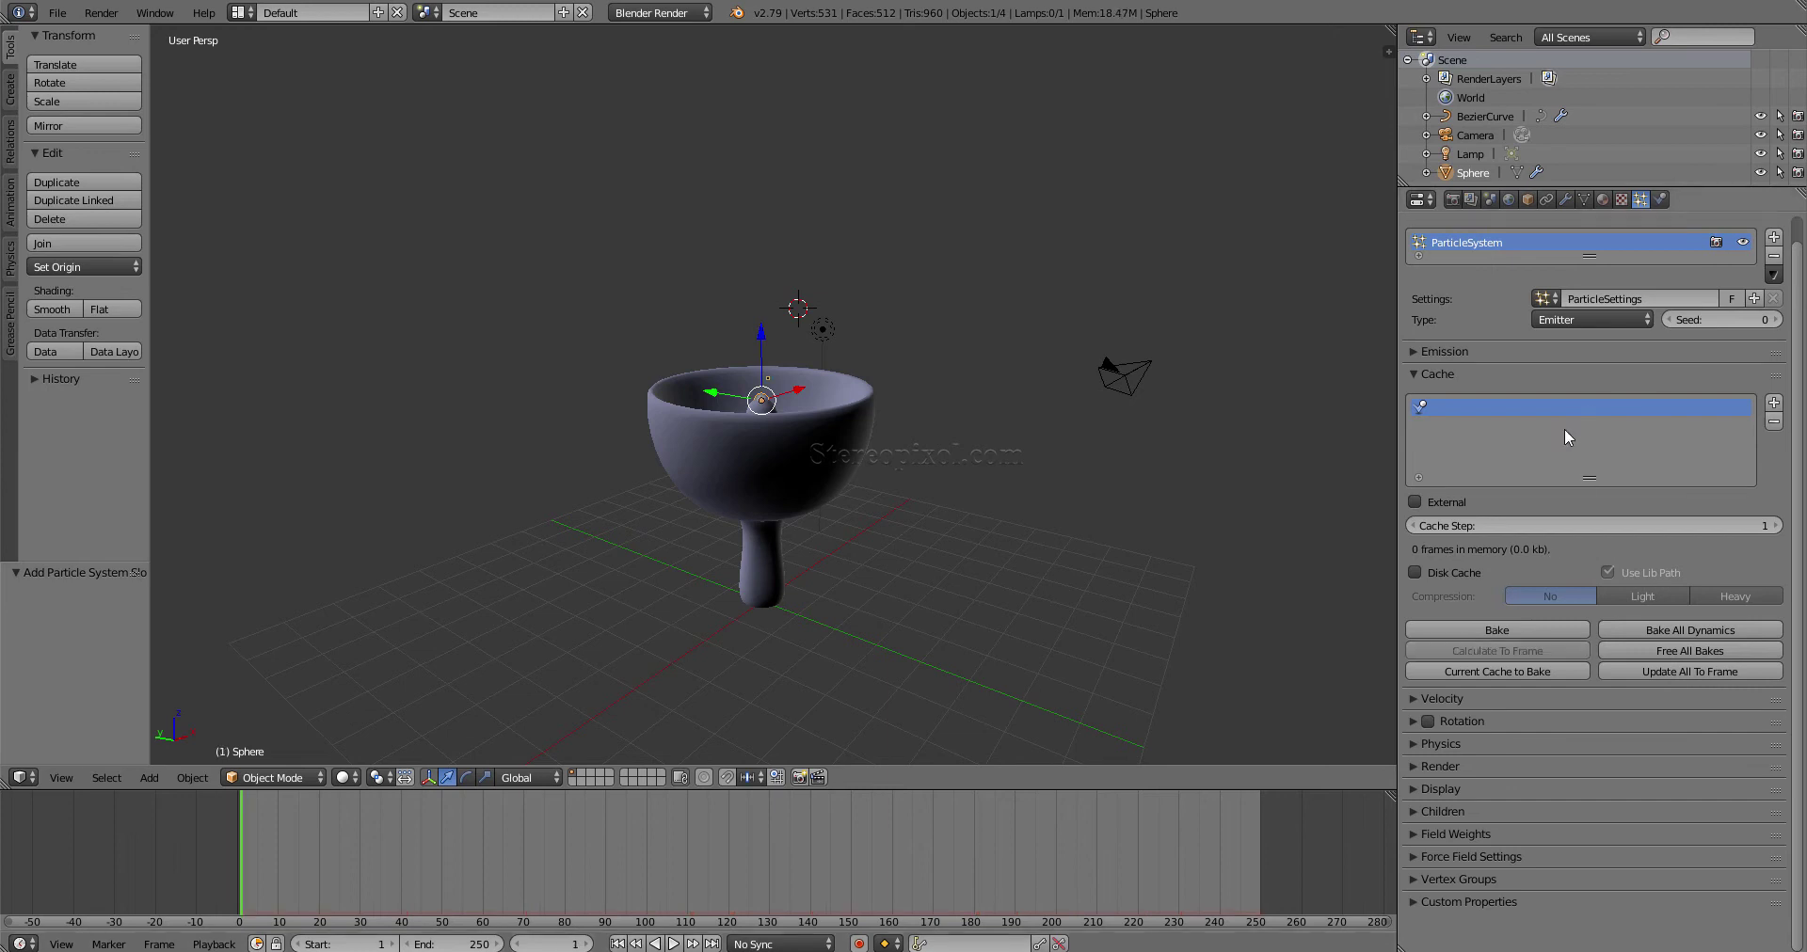
# - Name the particle cache Fountain and enable Disk Cache for it
pyautogui.rightClick(1499, 404)
pyautogui.doubleClick(1624, 406)
pyautogui.click(1446, 573)
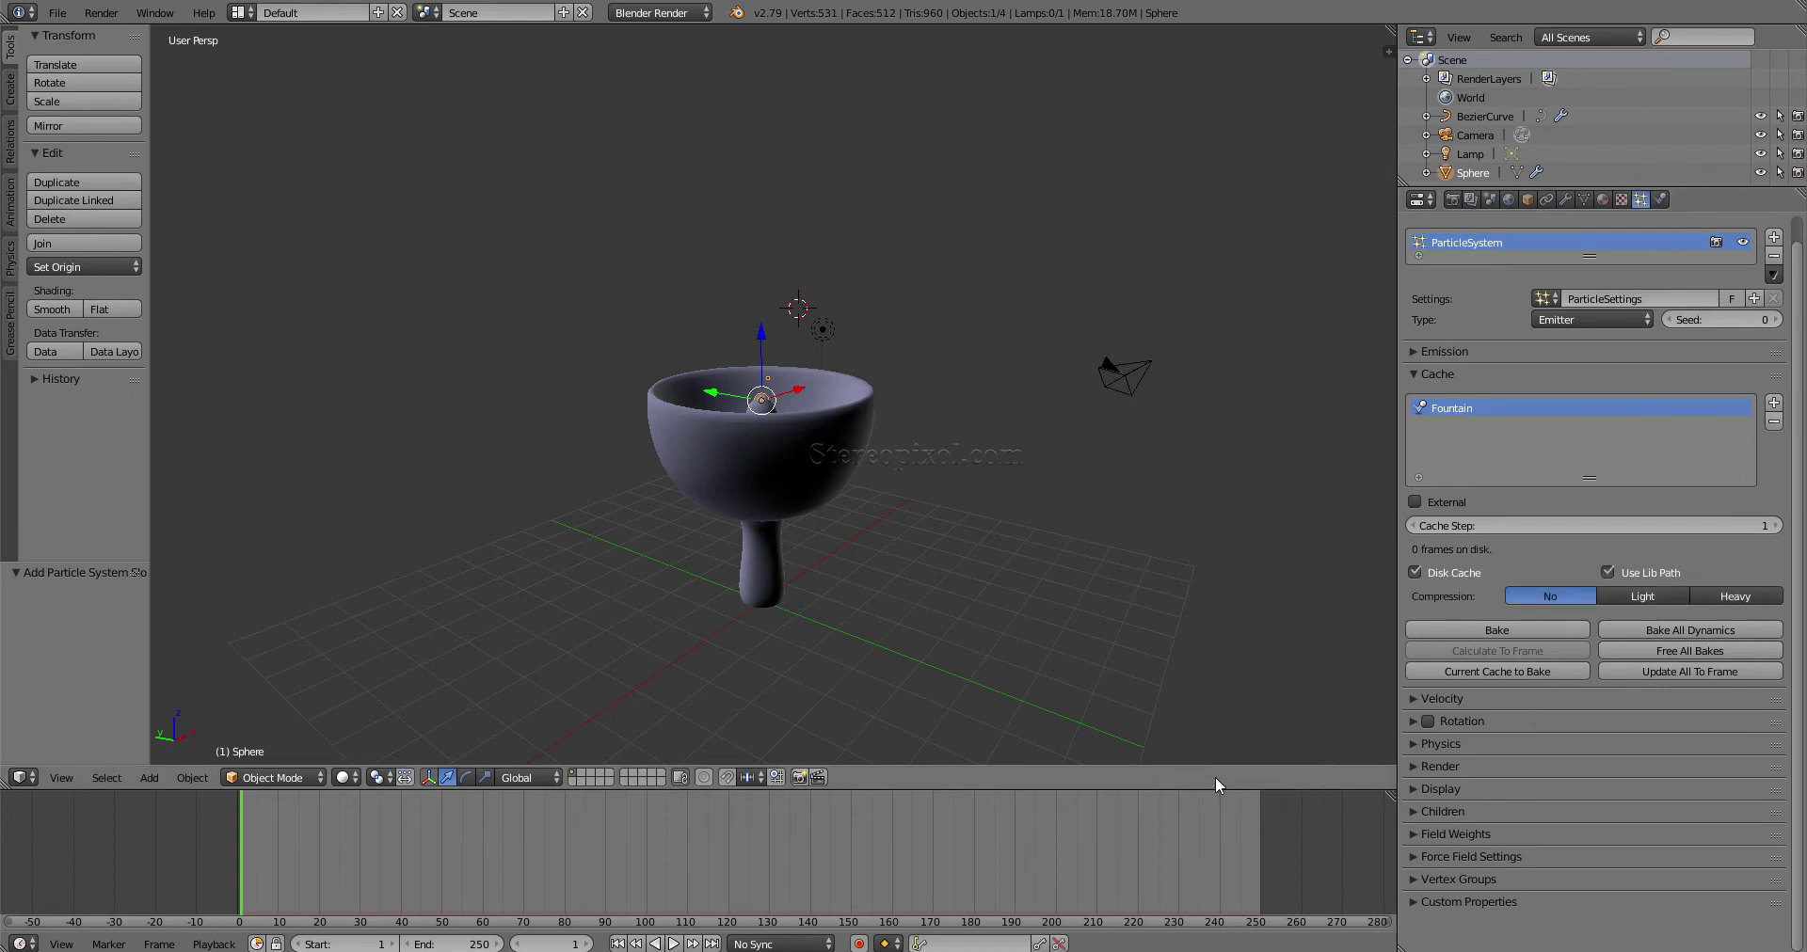
# - Play the simulation to fill the disk cache and examine the Fountain files in the blendcache_untitled folder in File Explorer
pyautogui.click(673, 945)
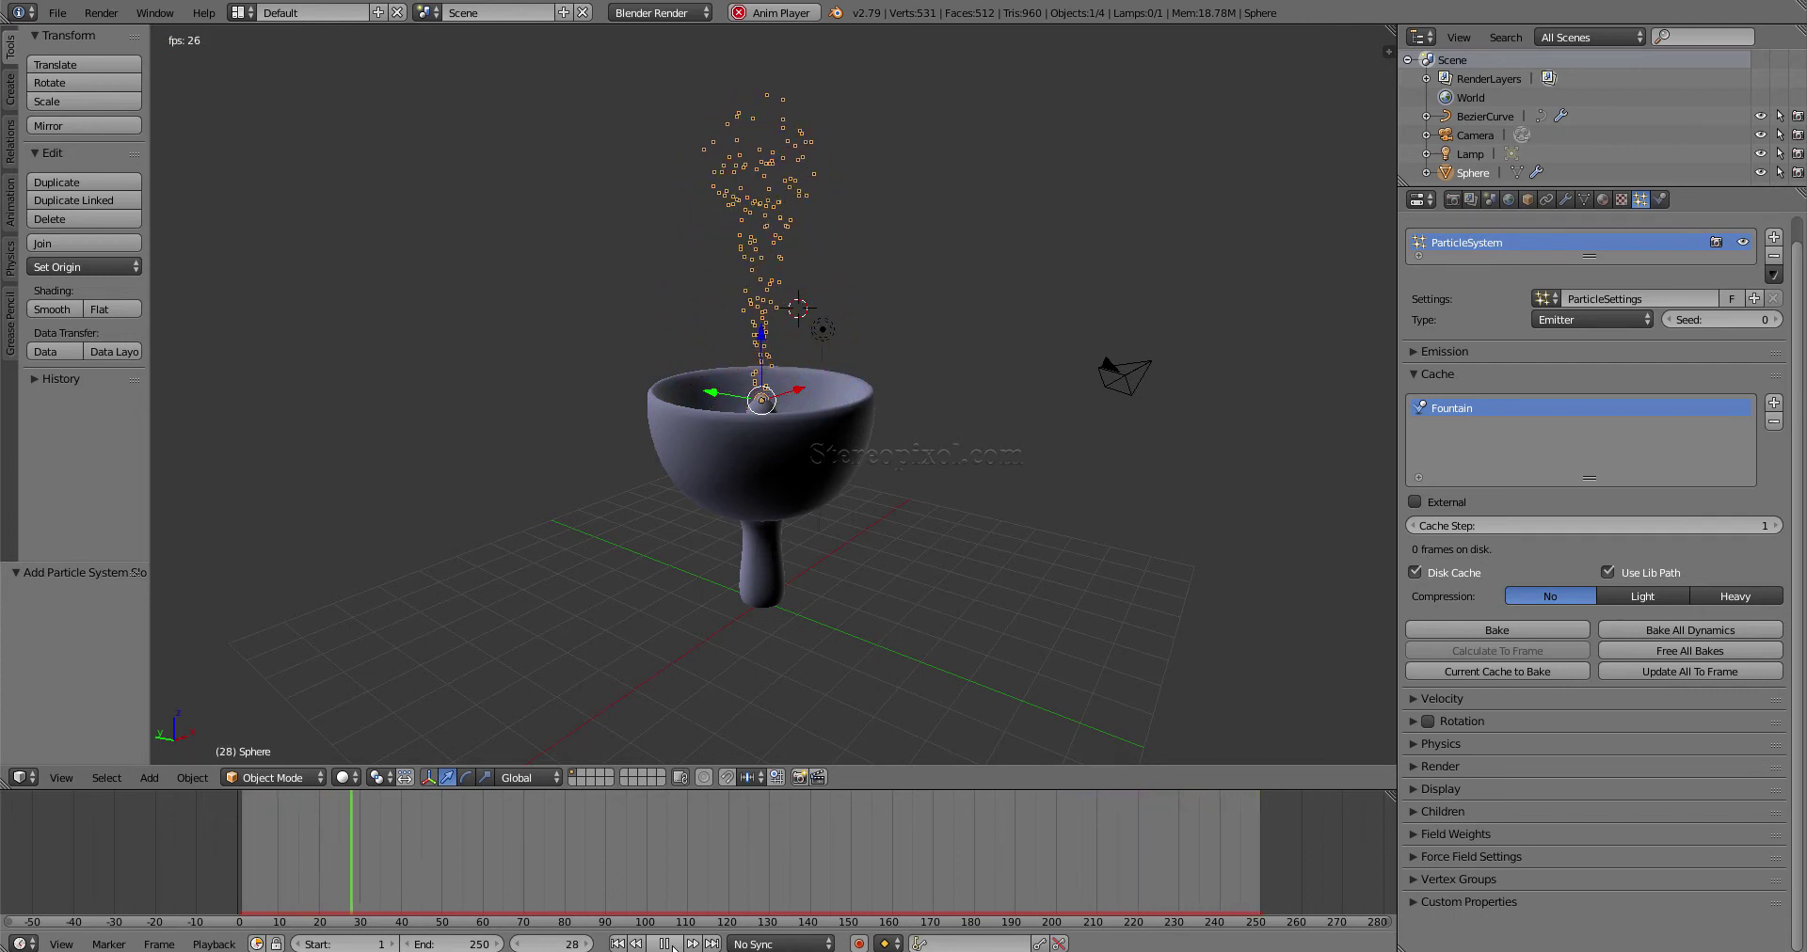
pyautogui.click(660, 944)
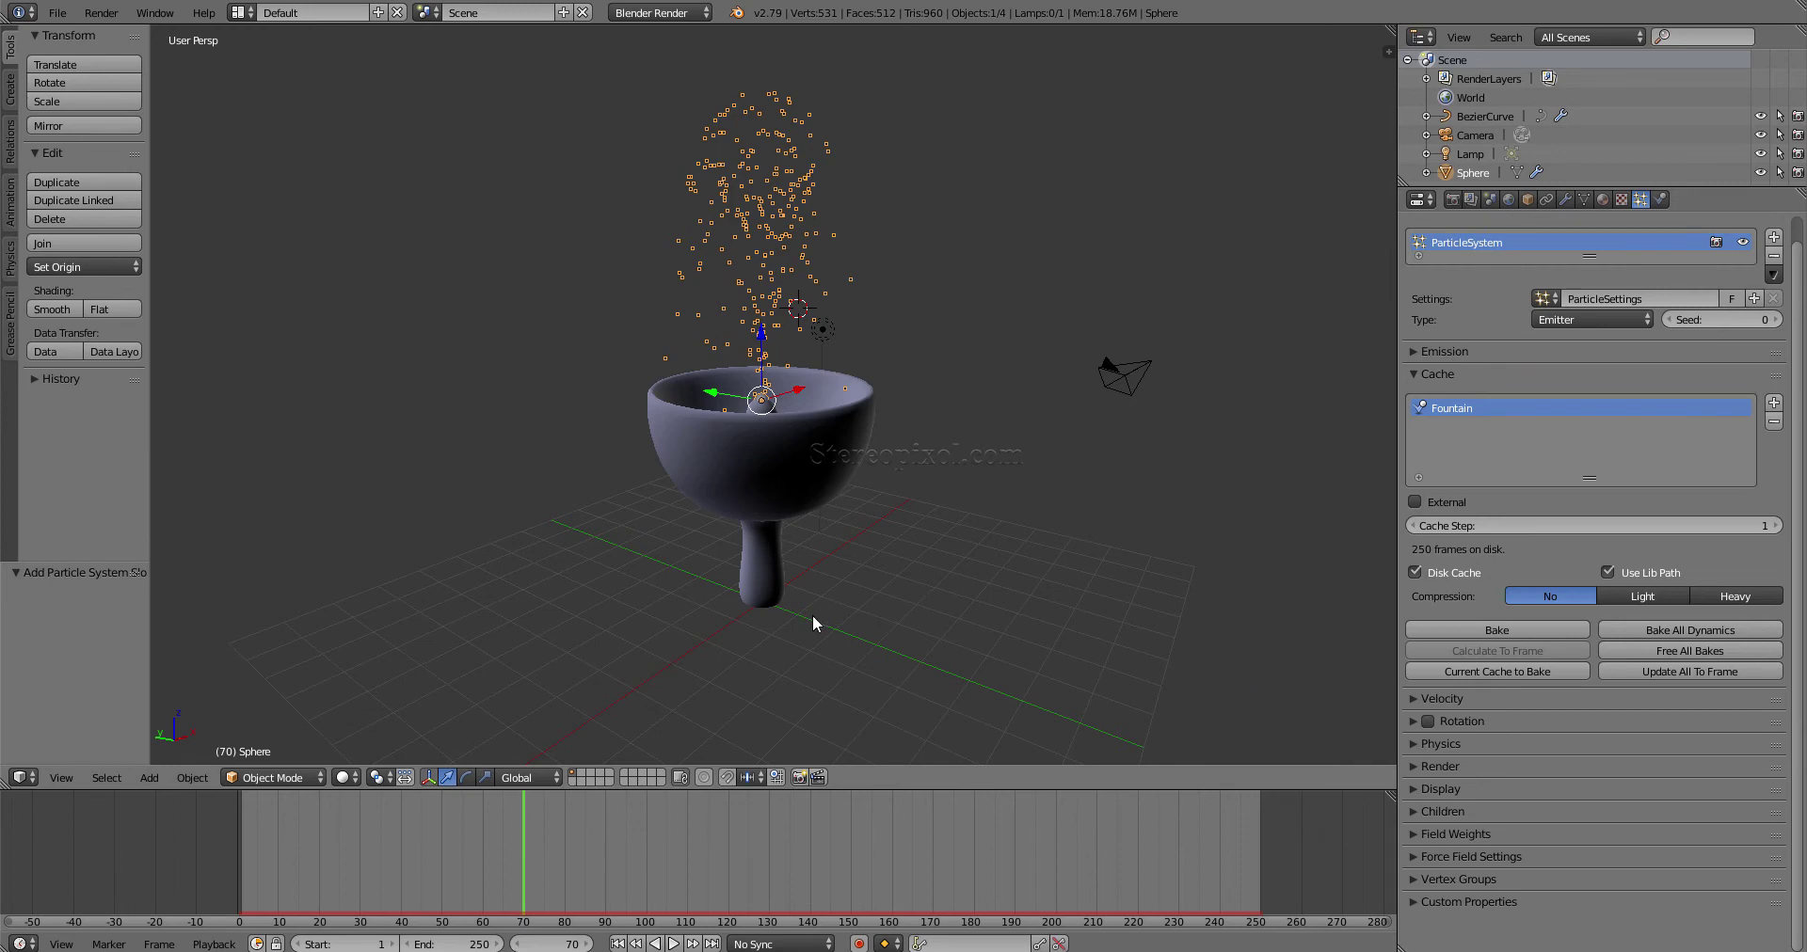
pyautogui.hotkey('alt', 'Tab')
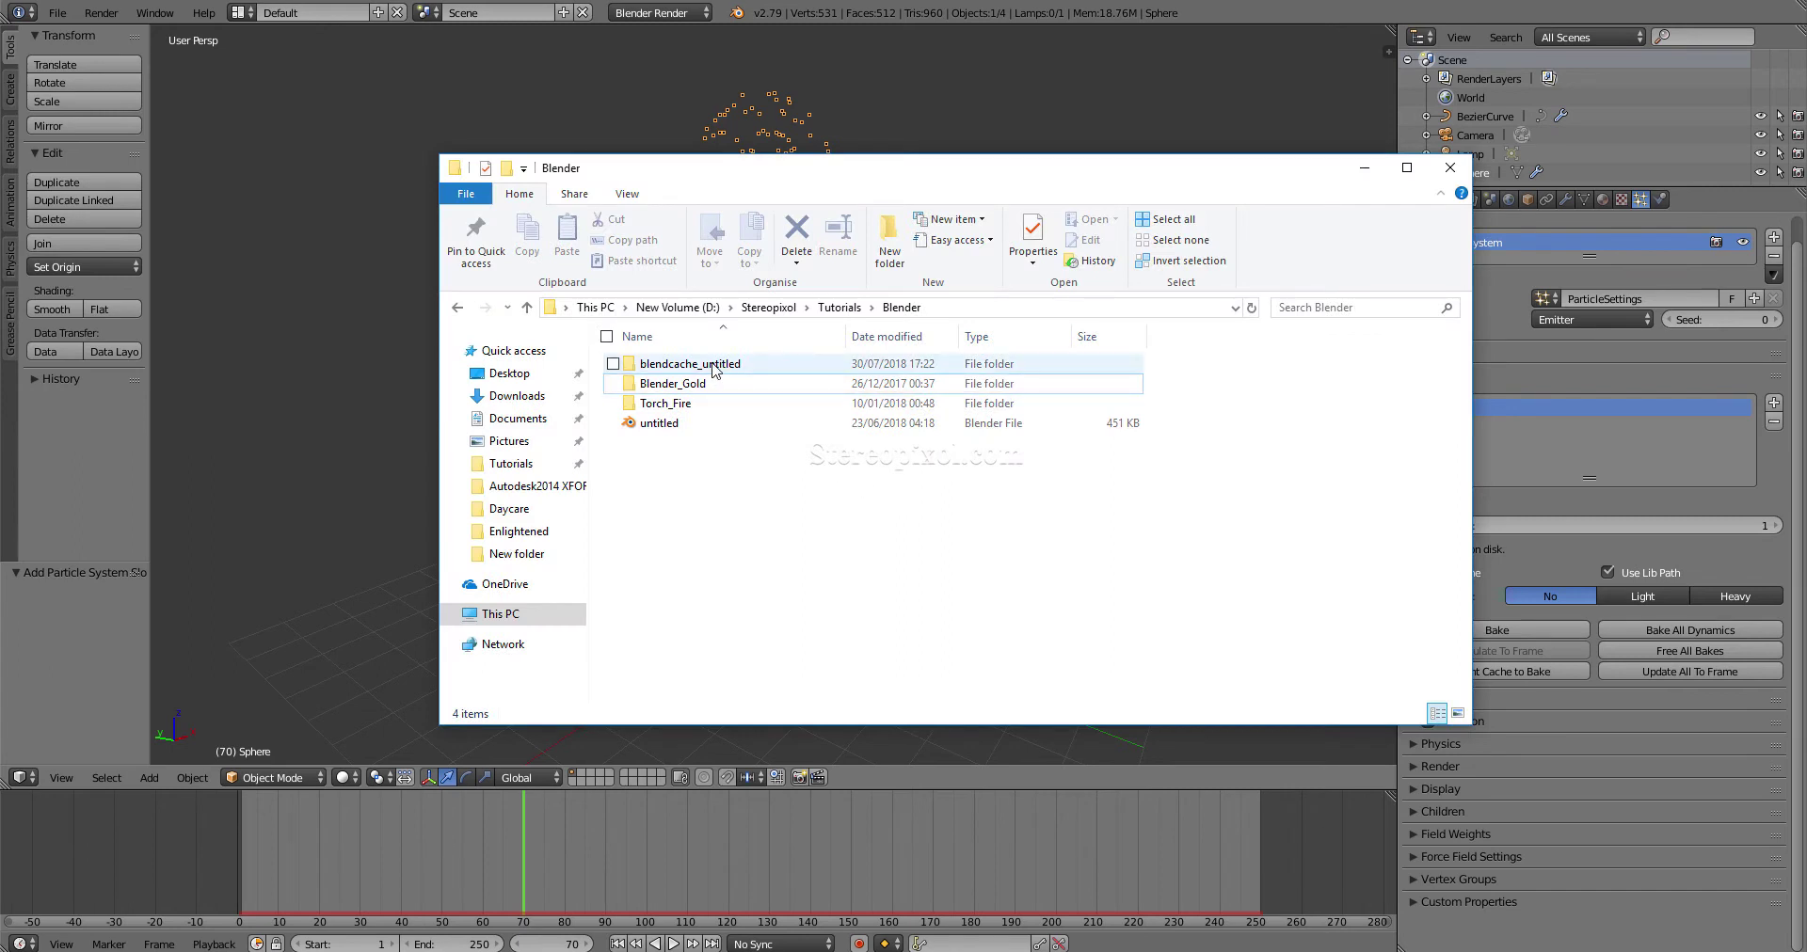
pyautogui.click(670, 429)
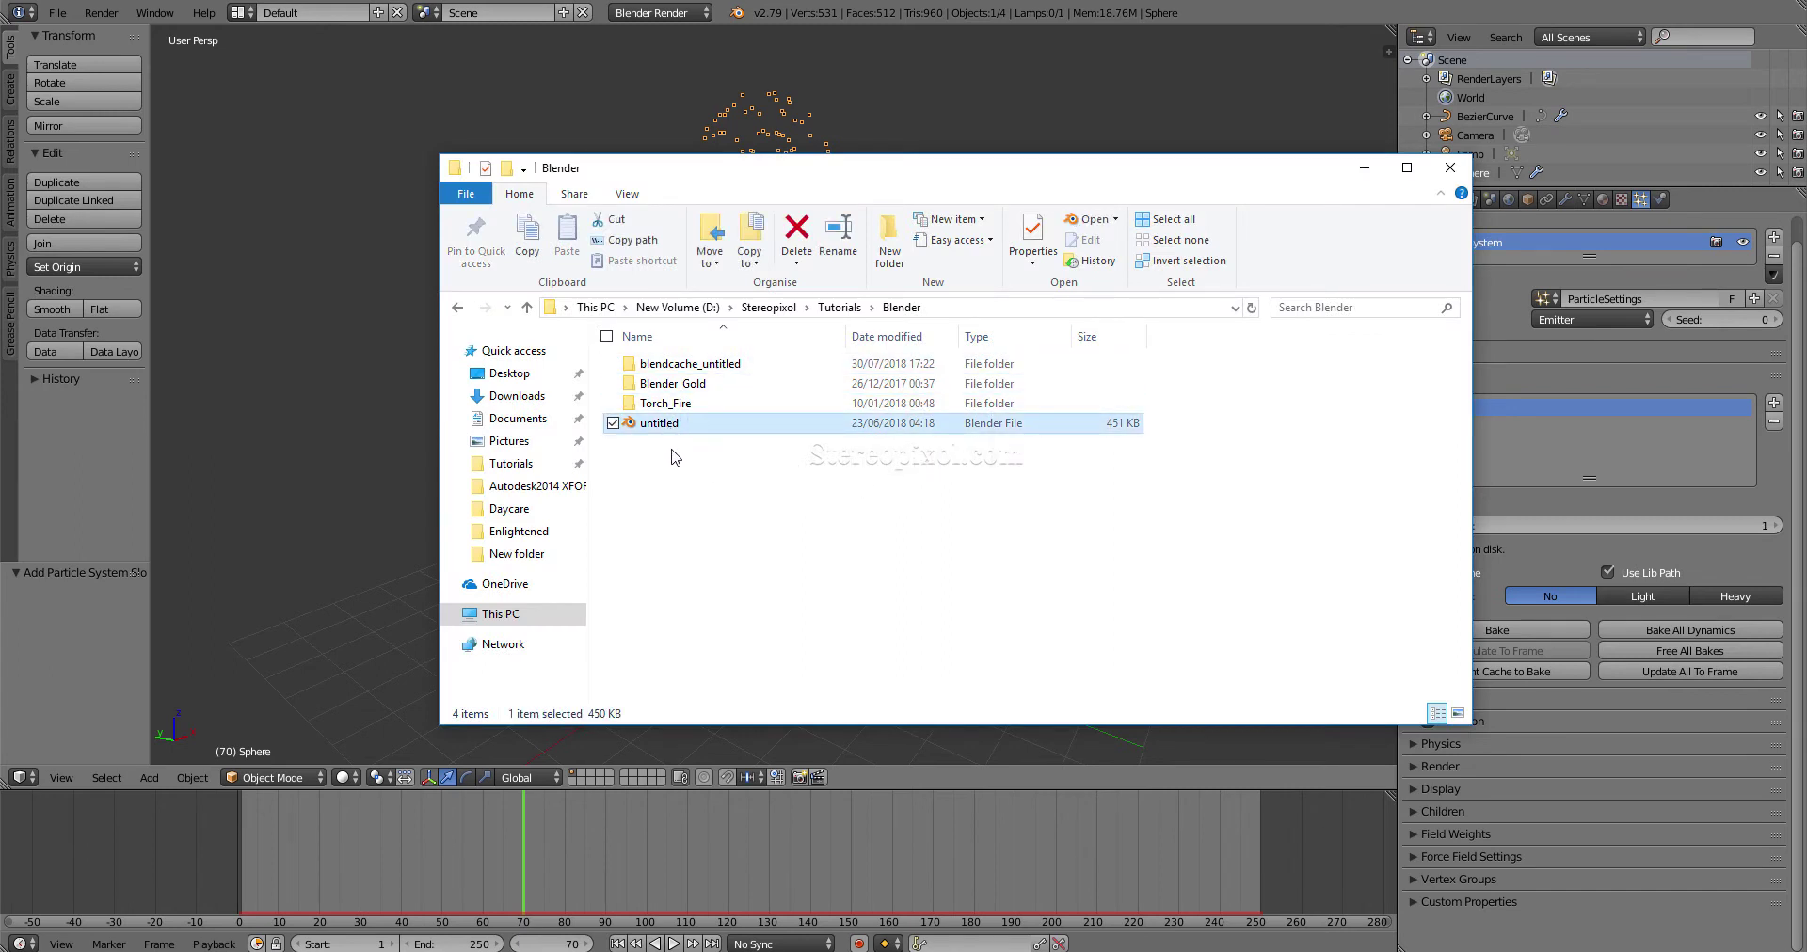
pyautogui.click(710, 370)
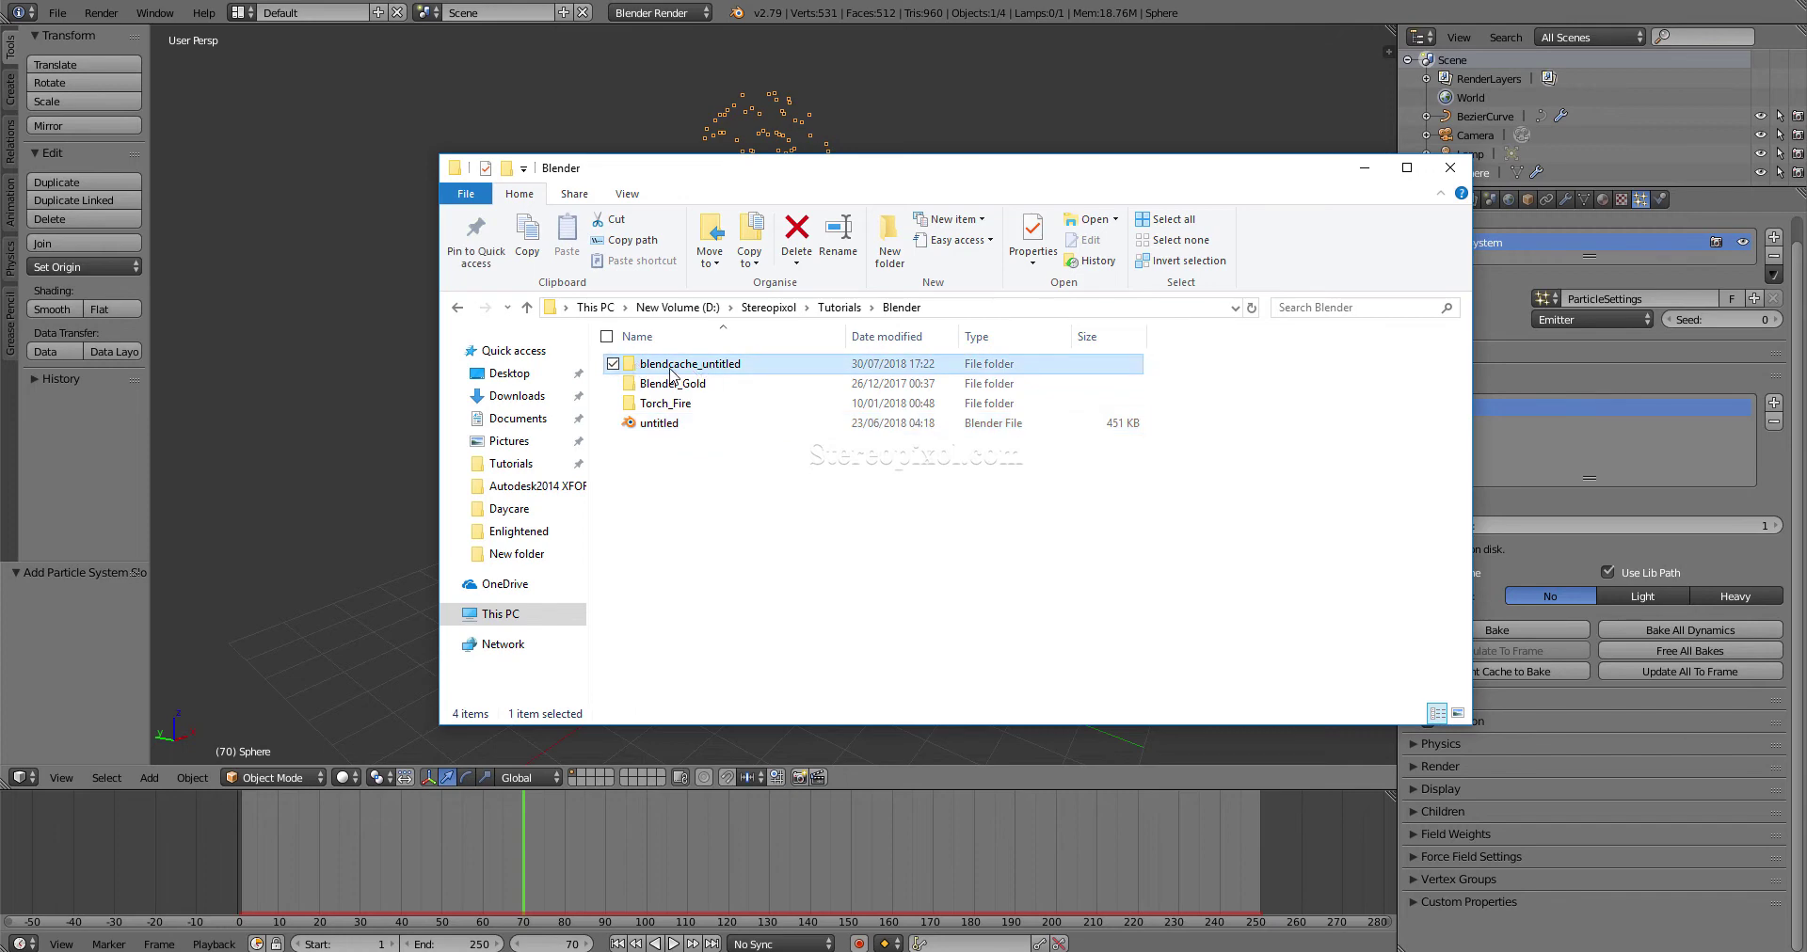
pyautogui.doubleClick(720, 369)
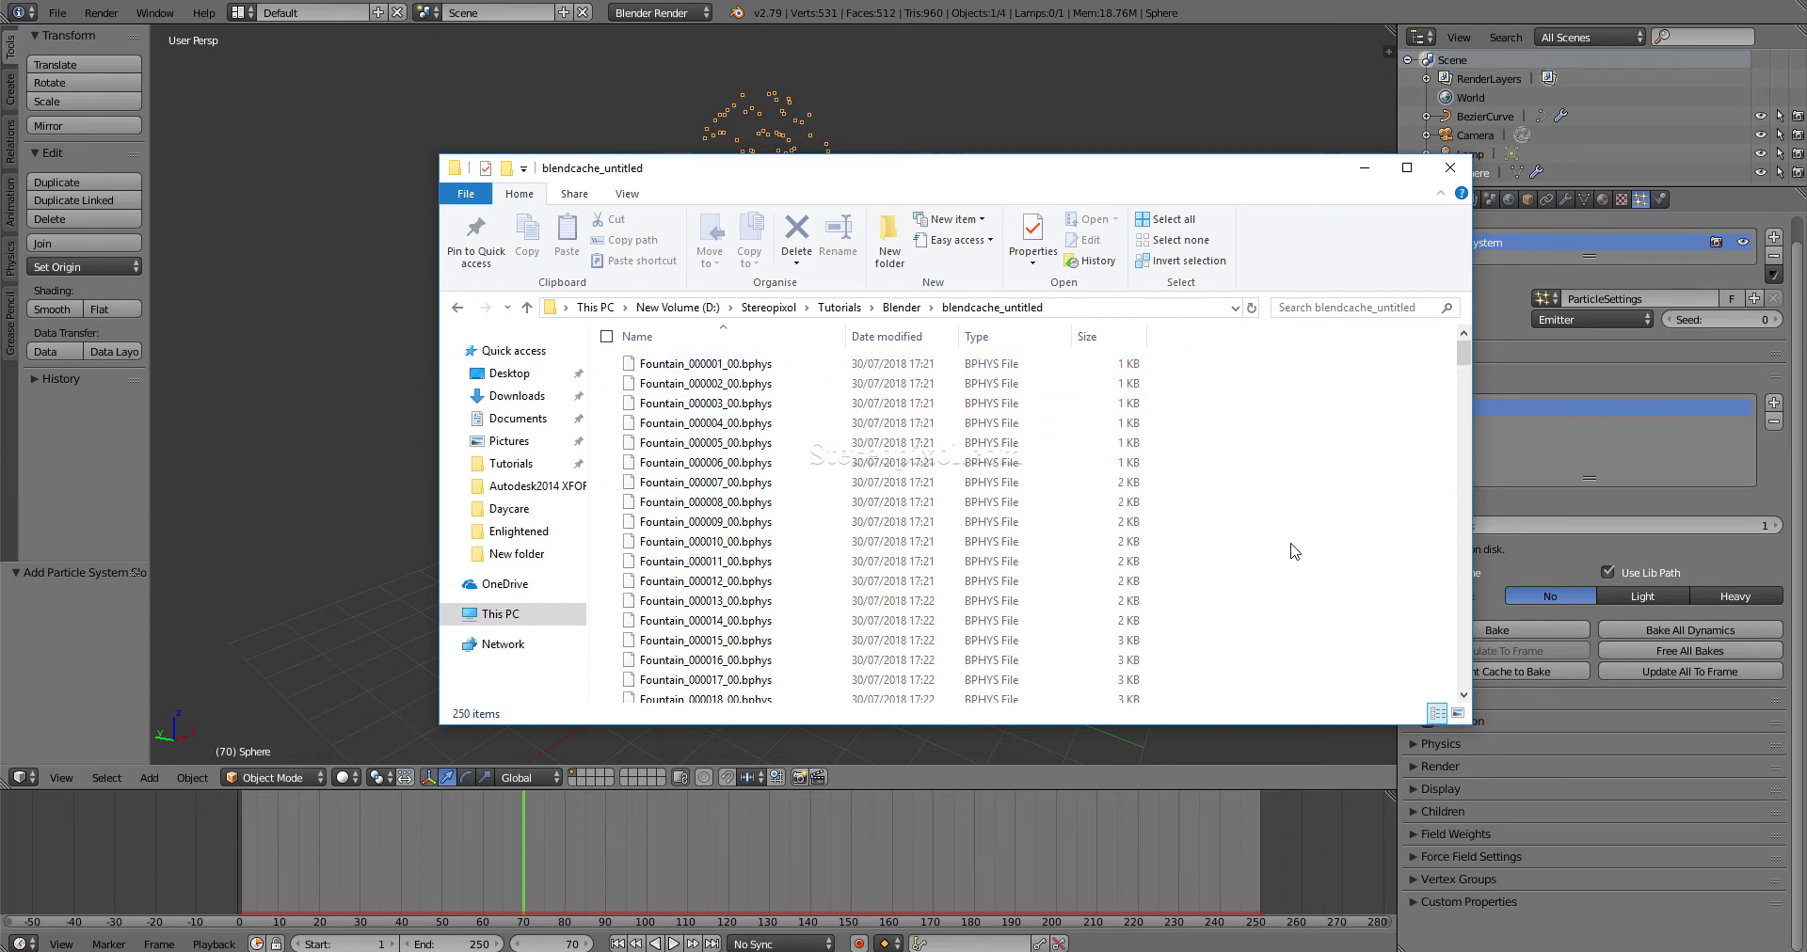
pyautogui.scroll(-20, 1176, 552)
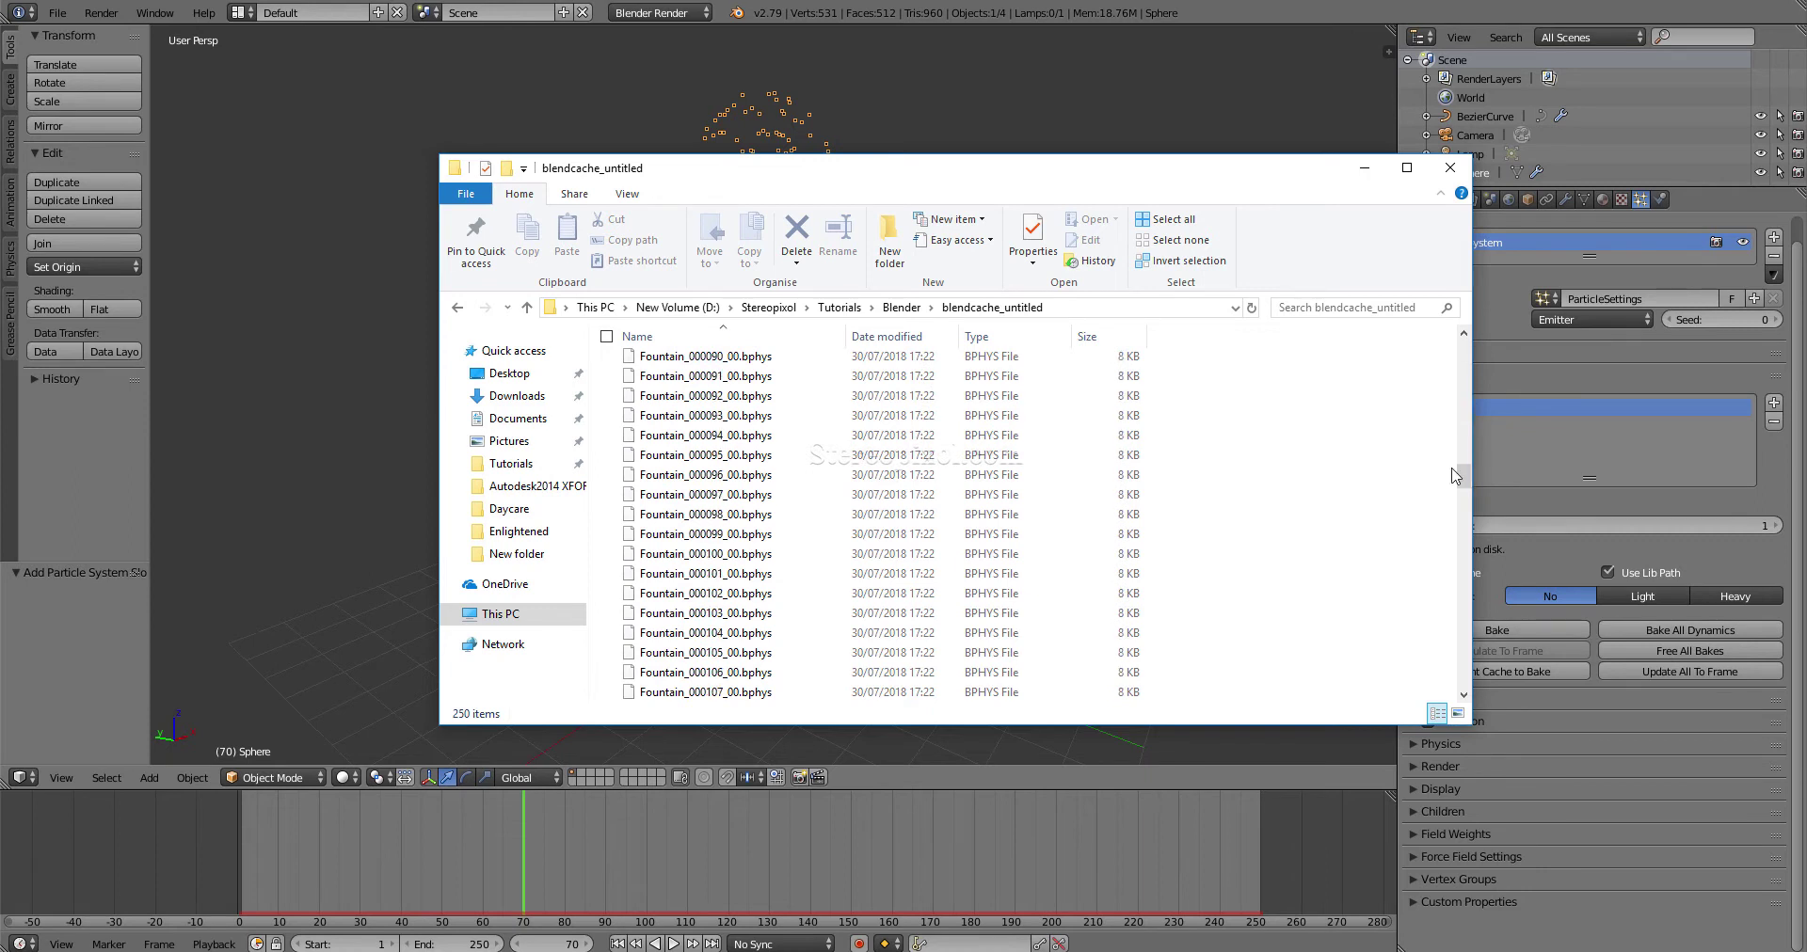
pyautogui.moveTo(1461, 475); pyautogui.dragTo(1467, 689)
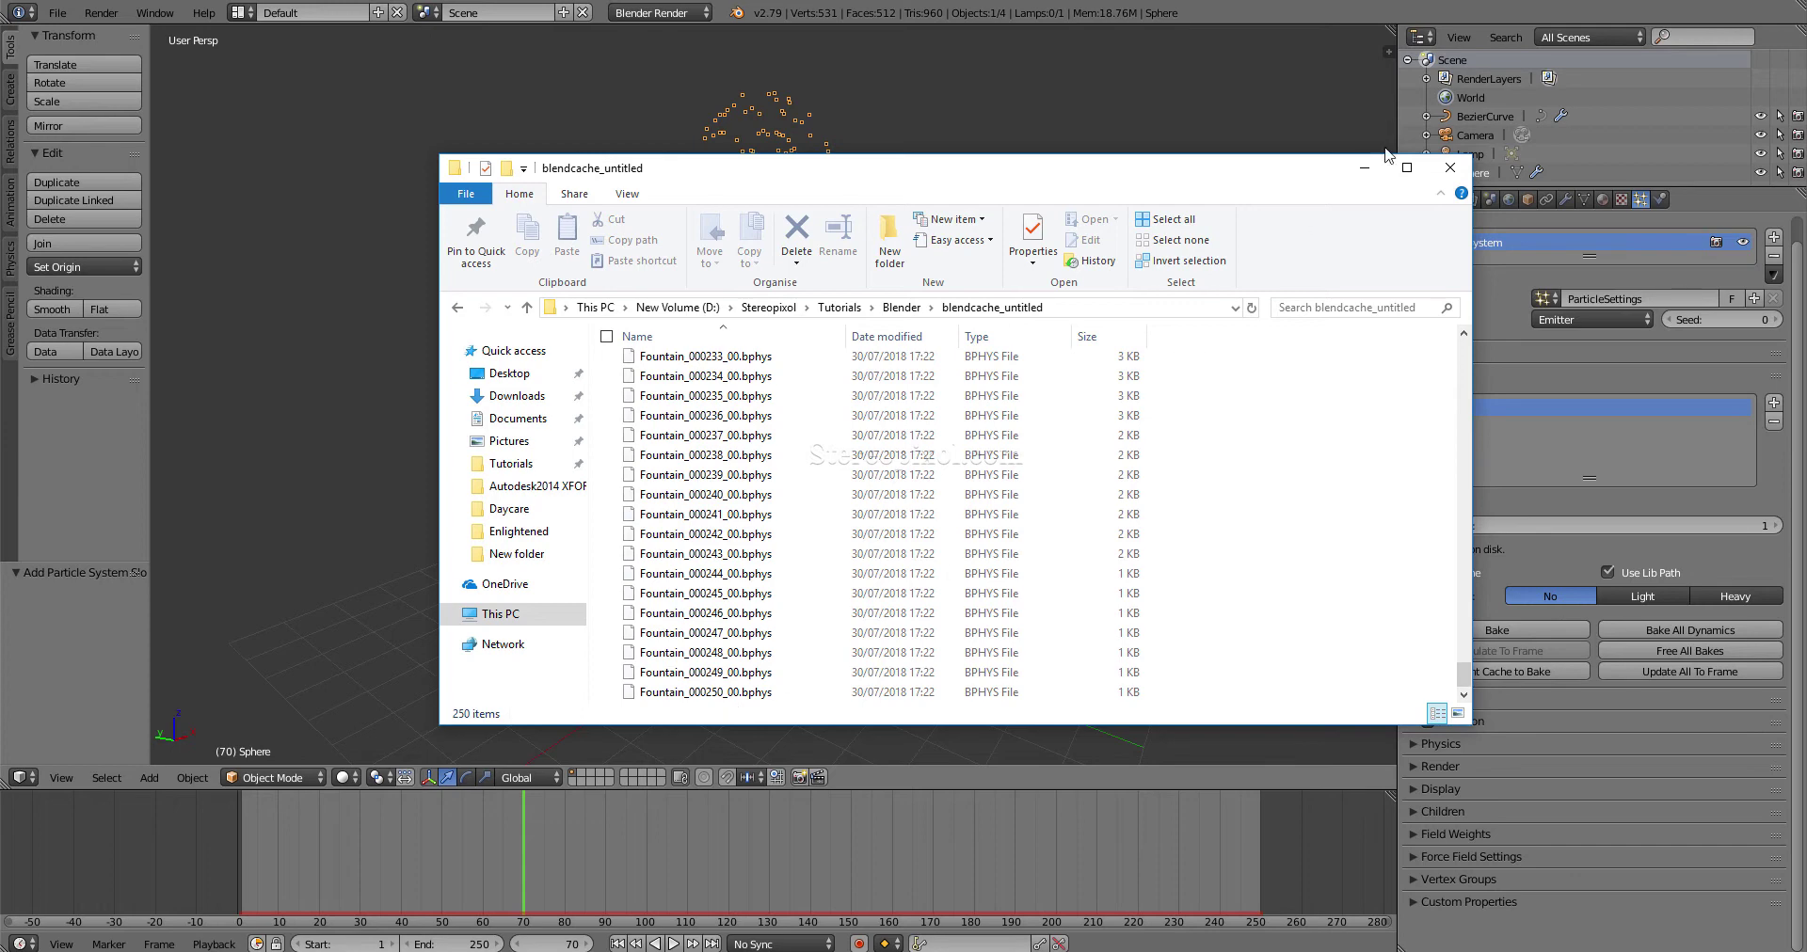
pyautogui.click(1450, 168)
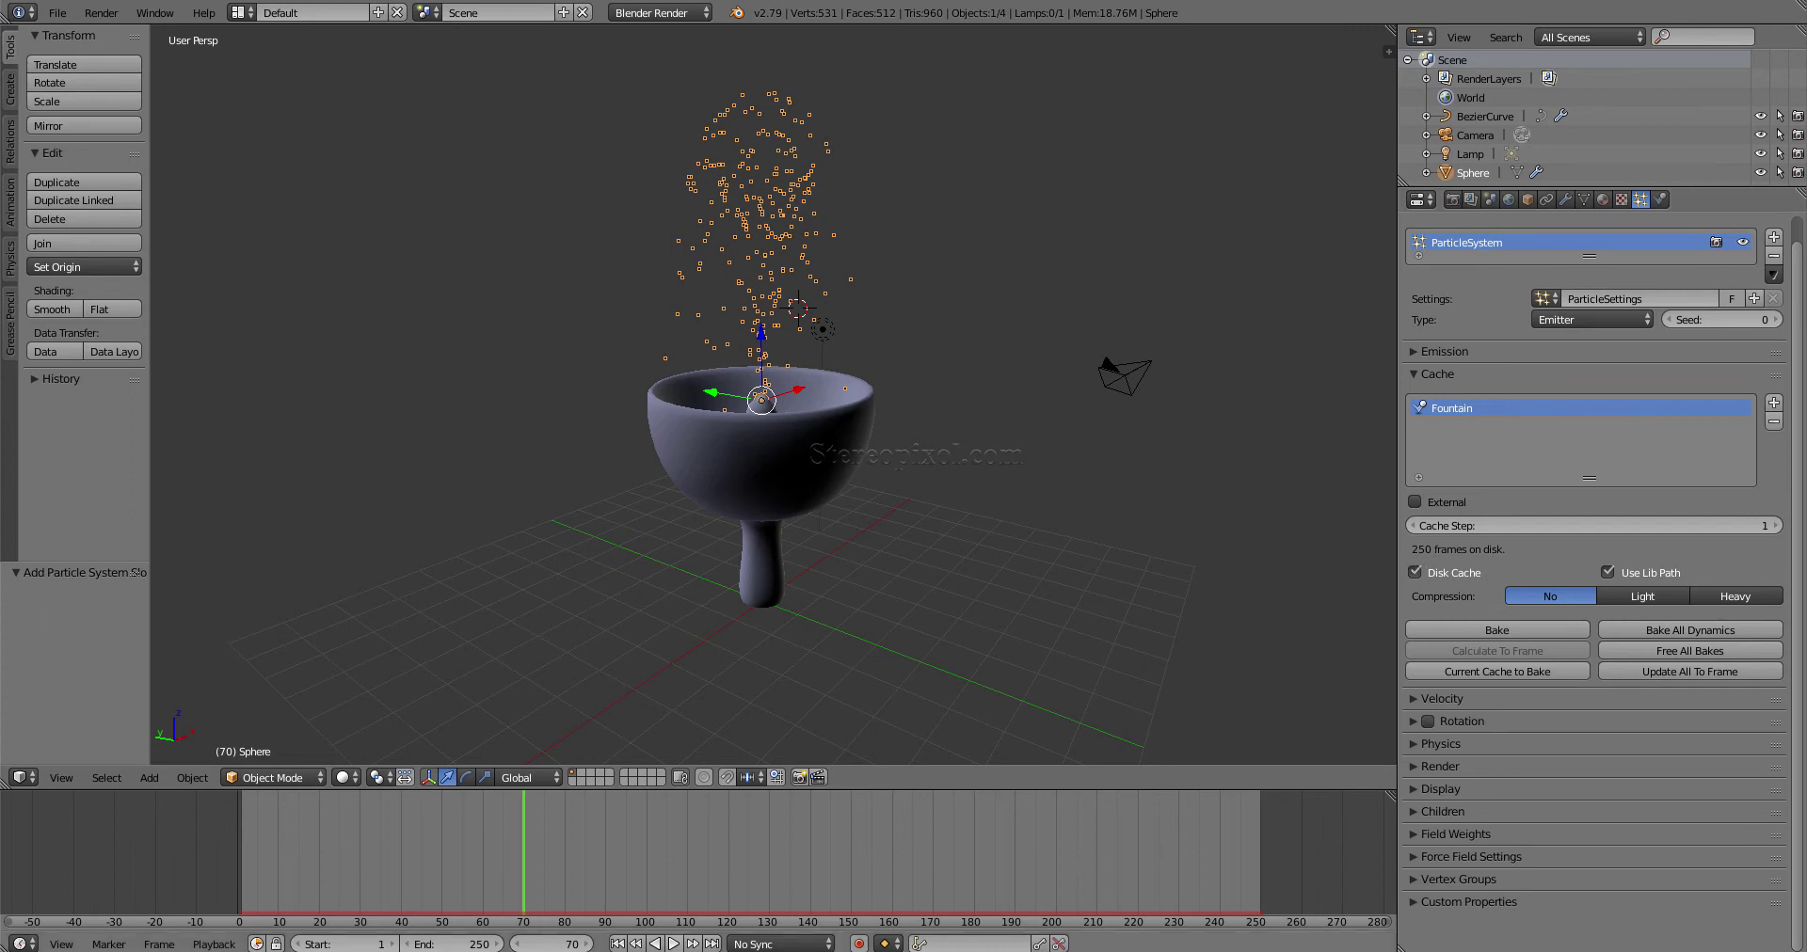
# - Set the Fountain cache's Cache Step to 10 and start playing the animation from frame 1
pyautogui.click(618, 943)
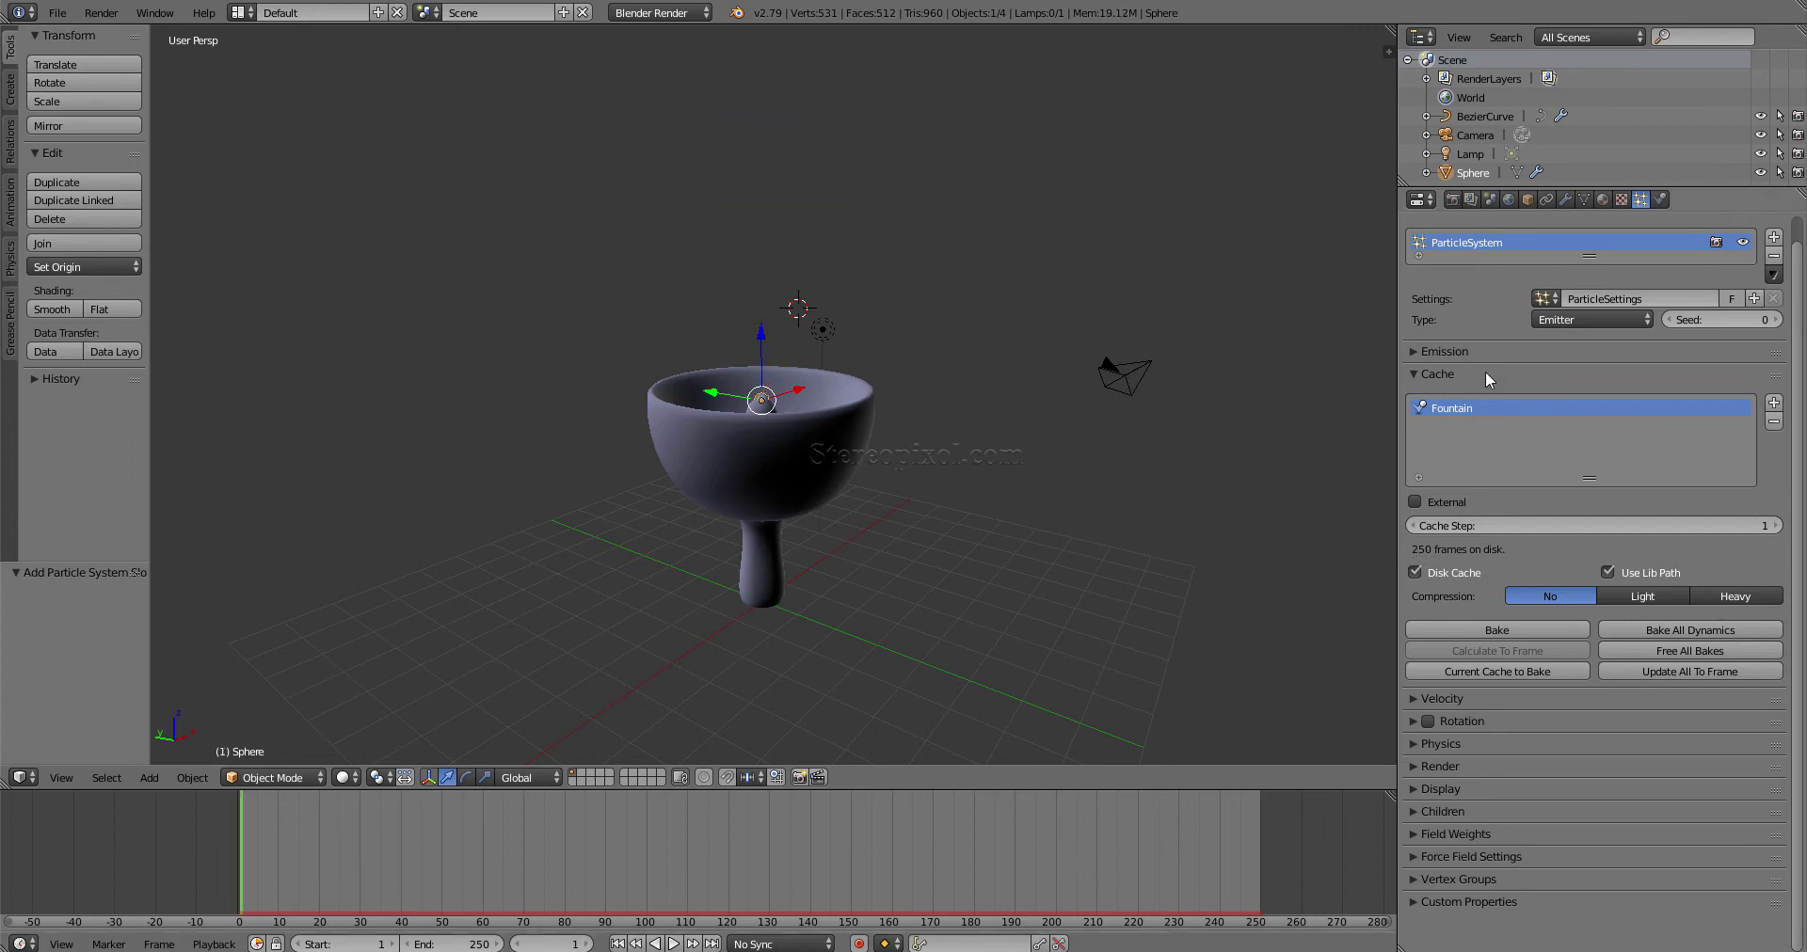
pyautogui.click(1647, 528)
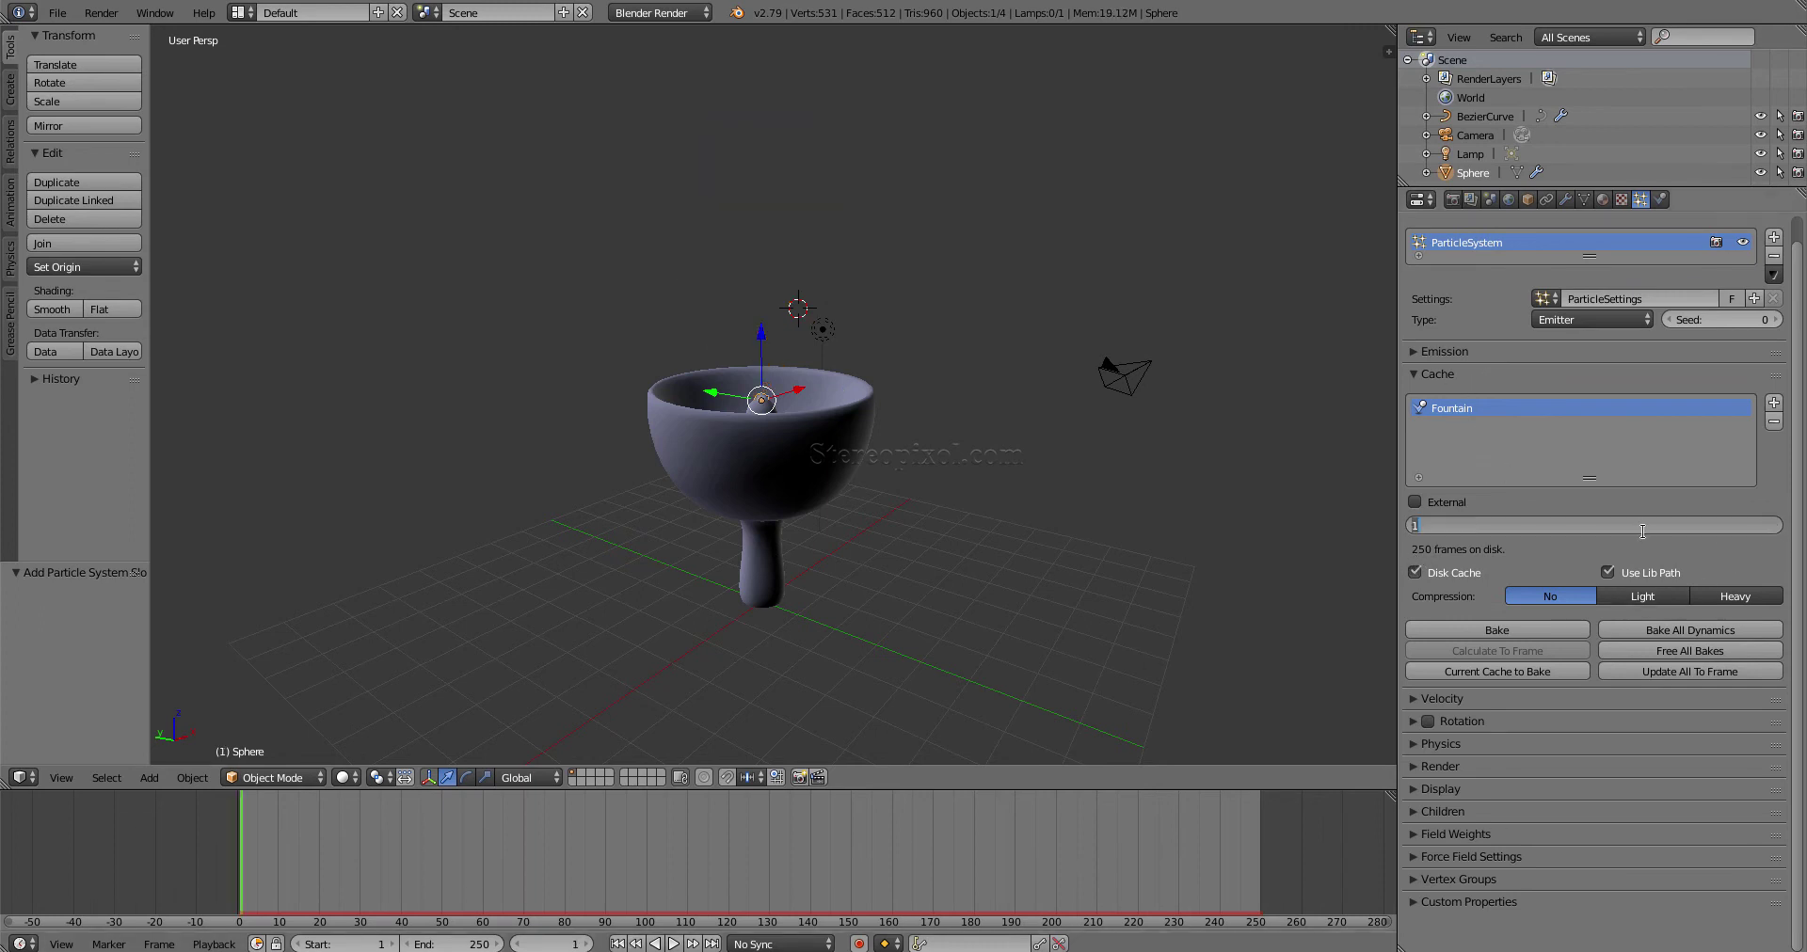
pyautogui.write('10')
pyautogui.press('Return')
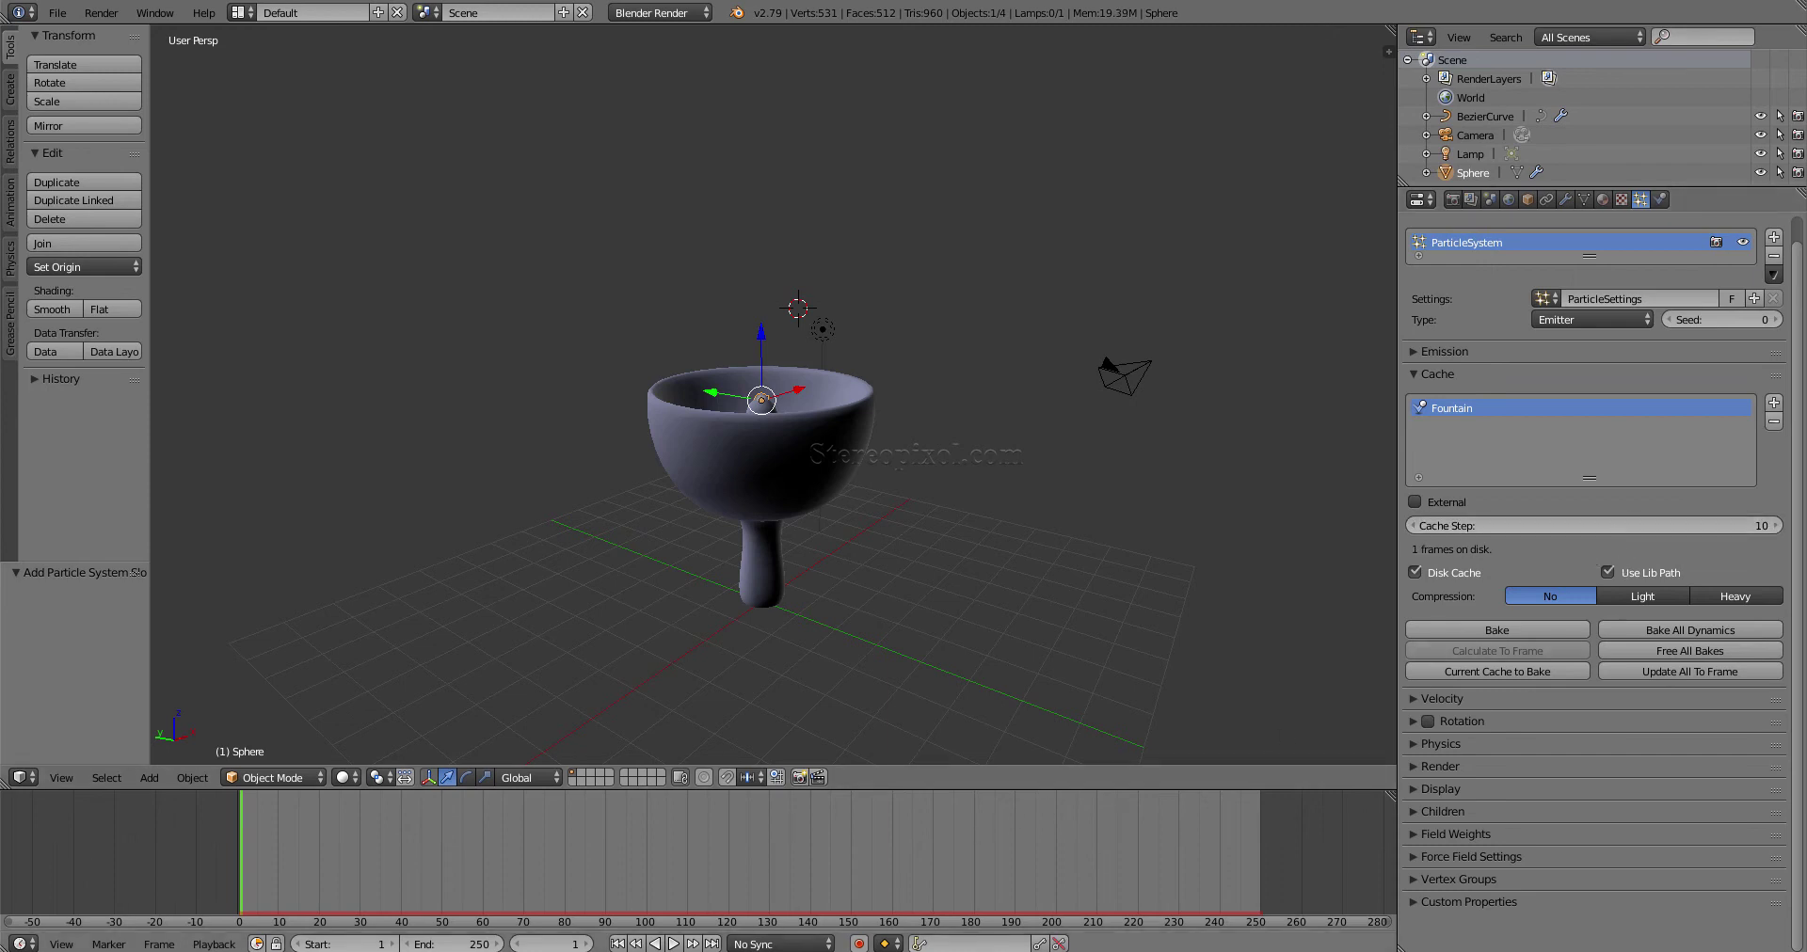
pyautogui.click(673, 943)
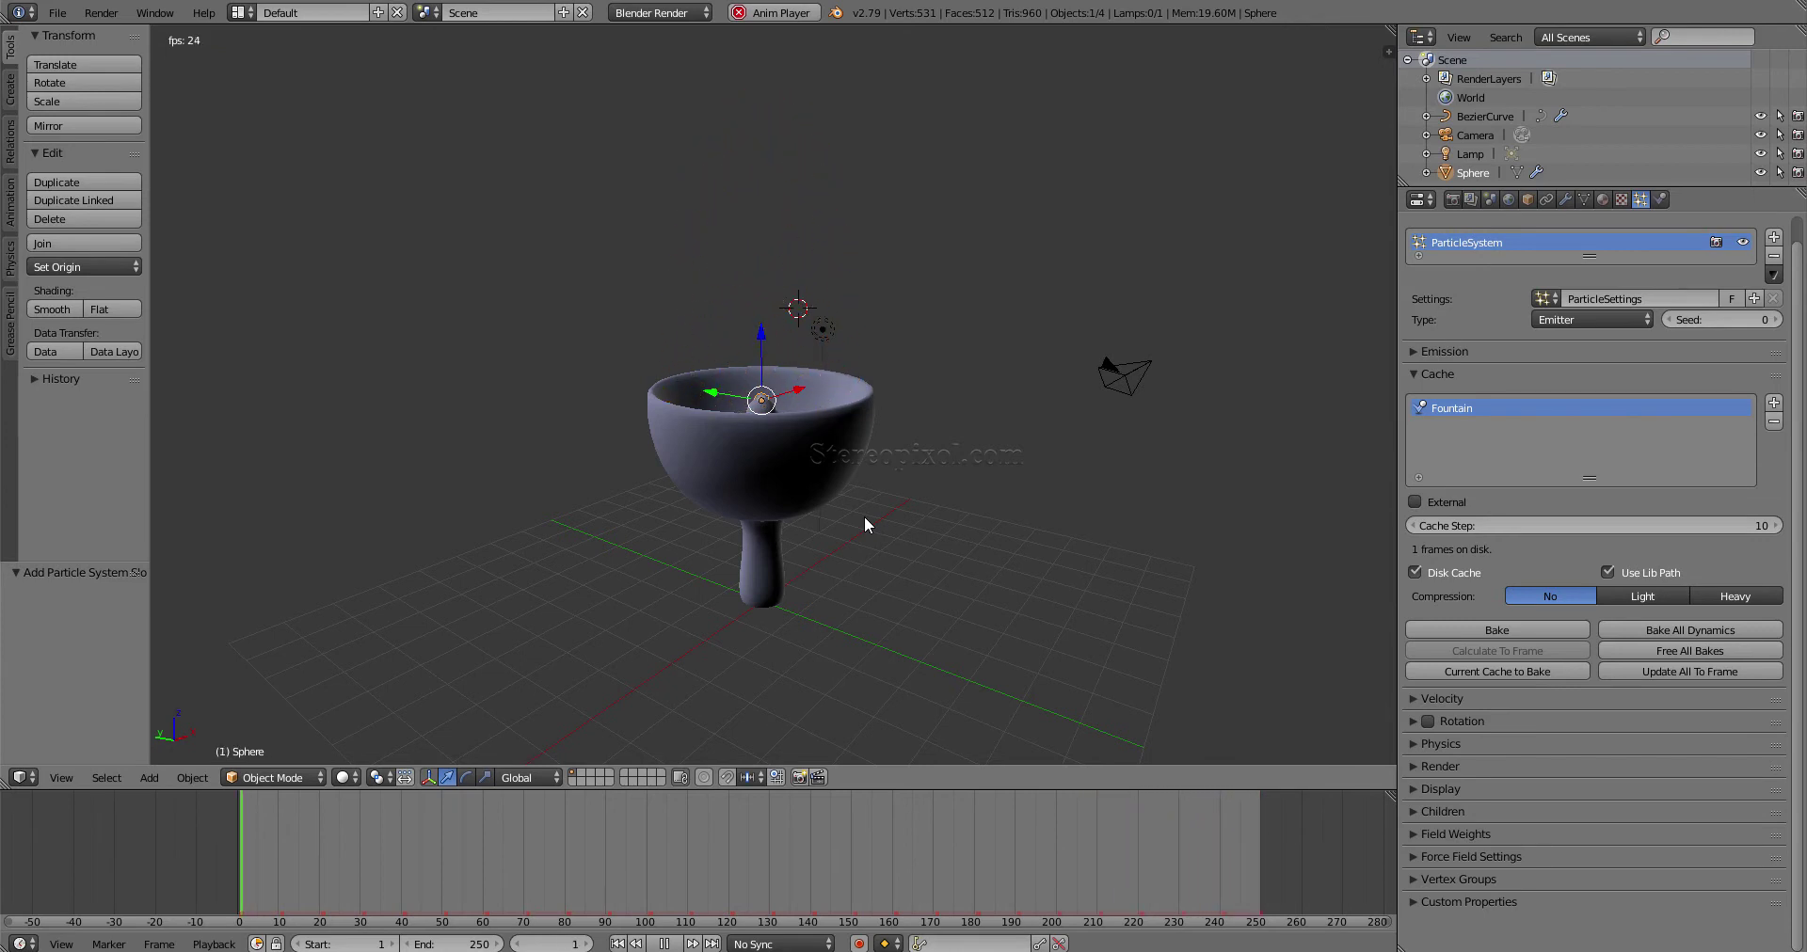
# - Stop the playback and examine the Fountain files in the blendcache_untitled folder in File Explorer, then return to Blender
pyautogui.click(664, 944)
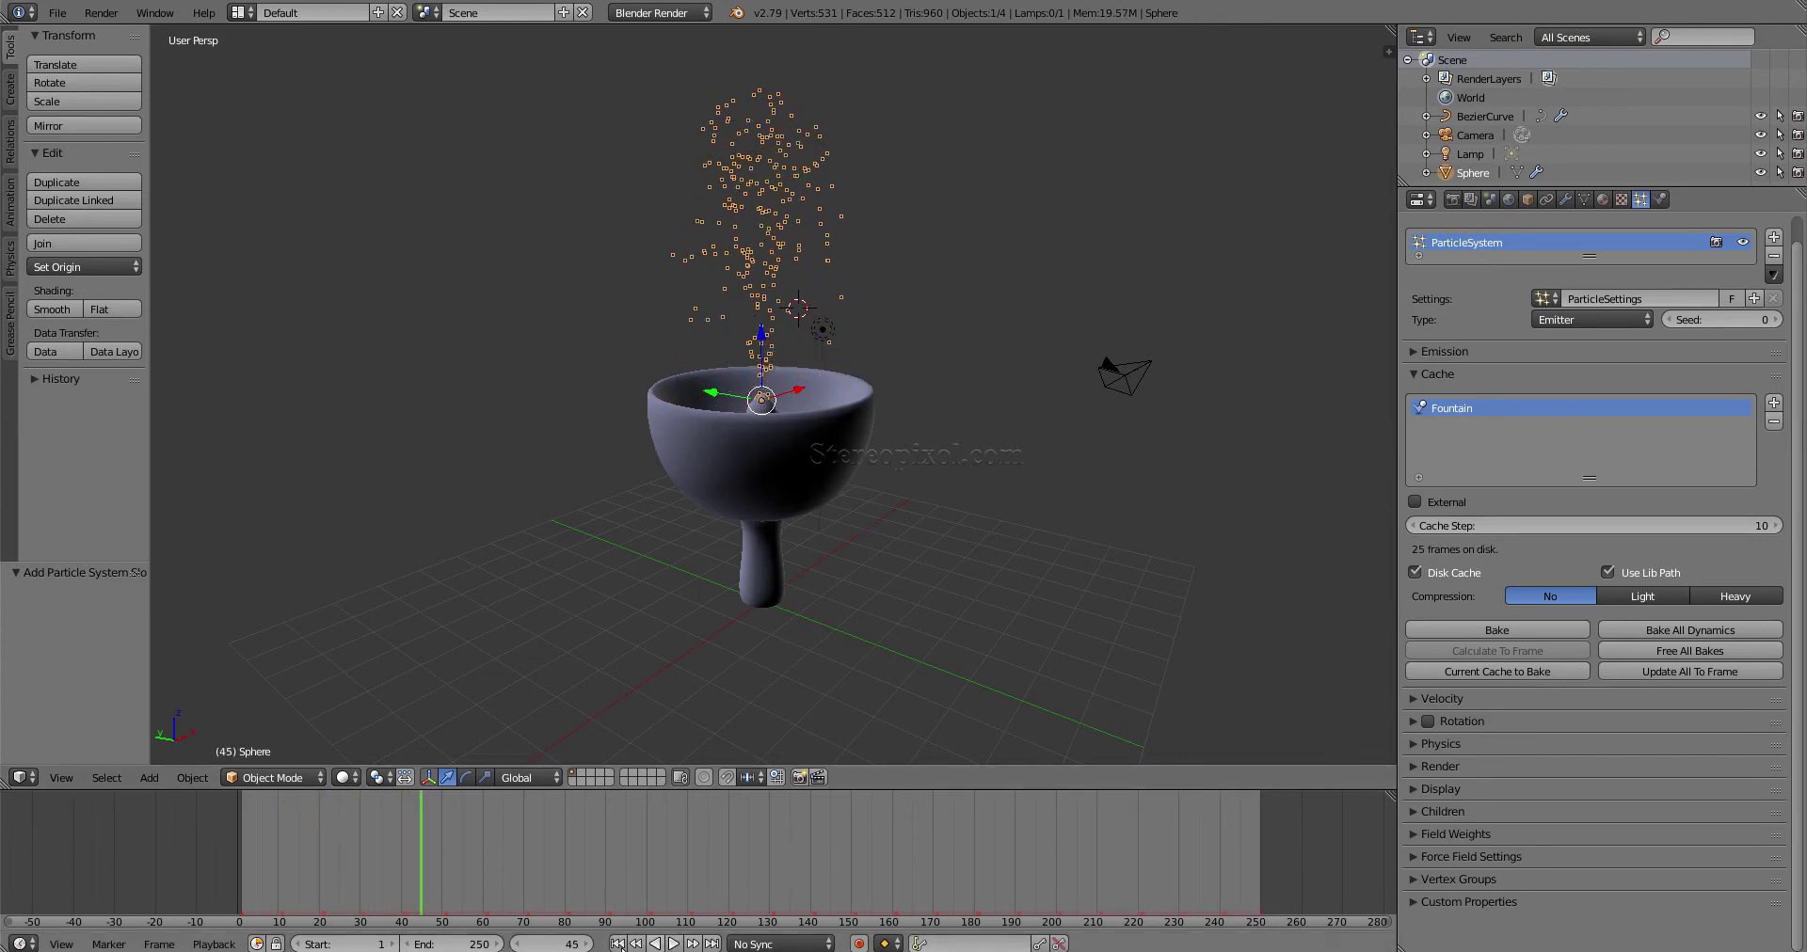
pyautogui.hotkey('alt', 'Tab')
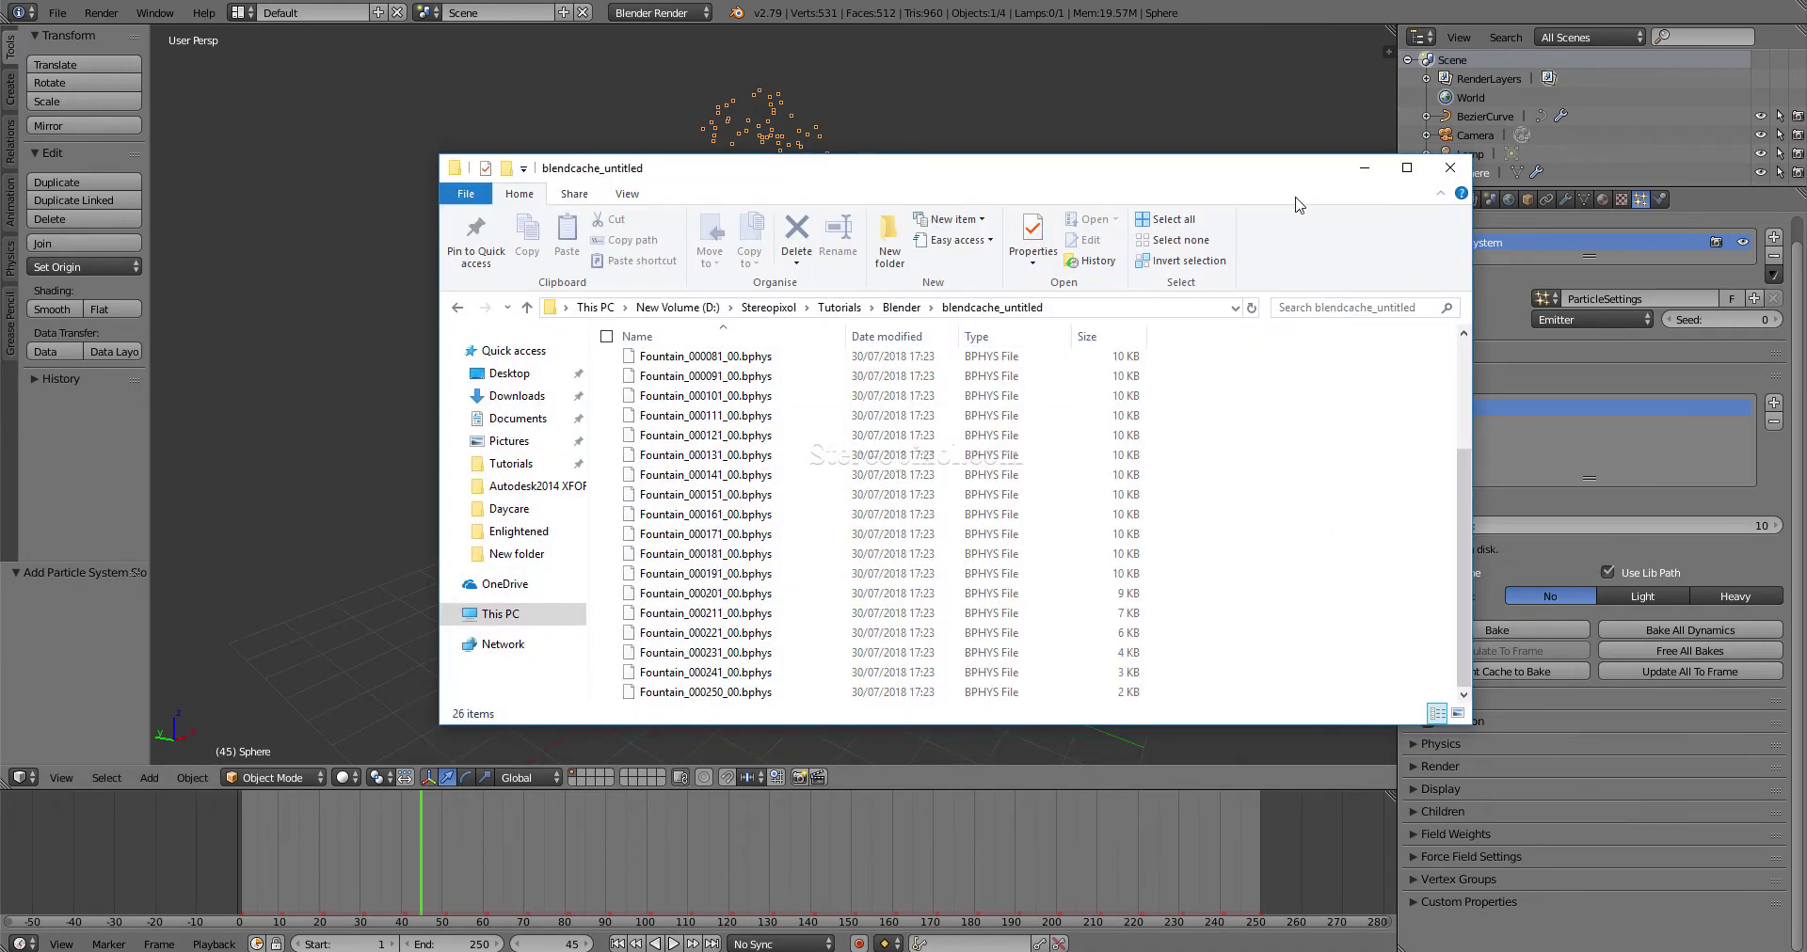
pyautogui.moveTo(1306, 179); pyautogui.dragTo(1120, 171)
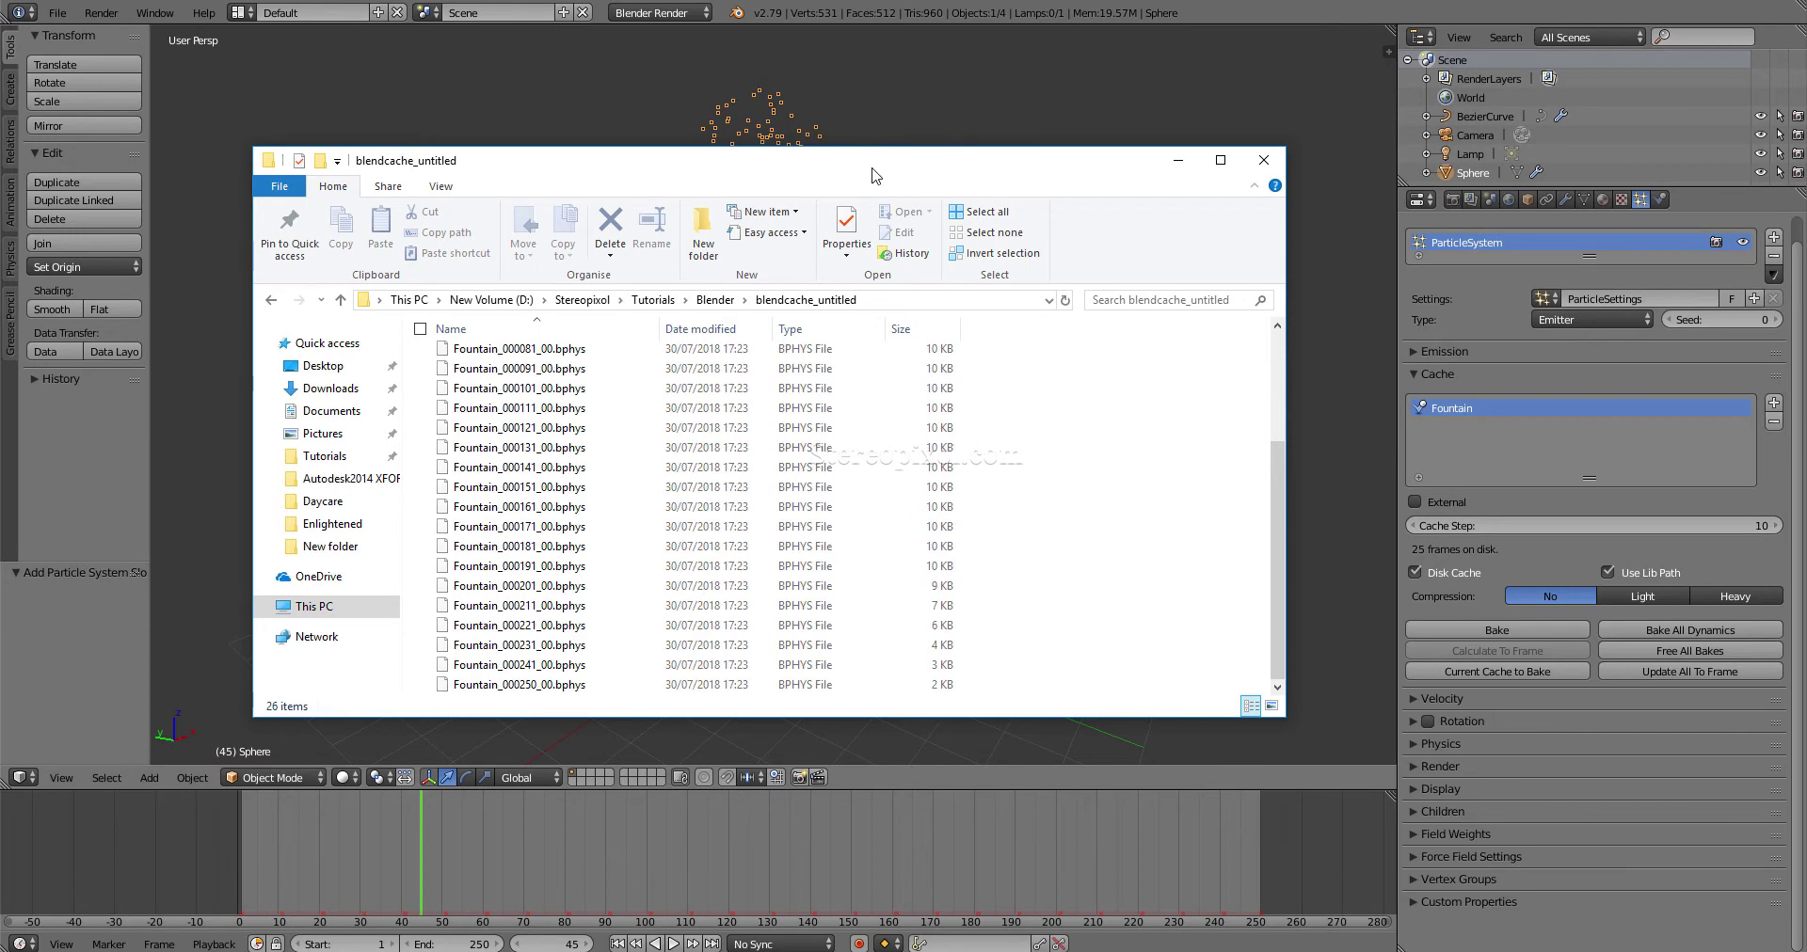
pyautogui.moveTo(887, 172); pyautogui.dragTo(1078, 162)
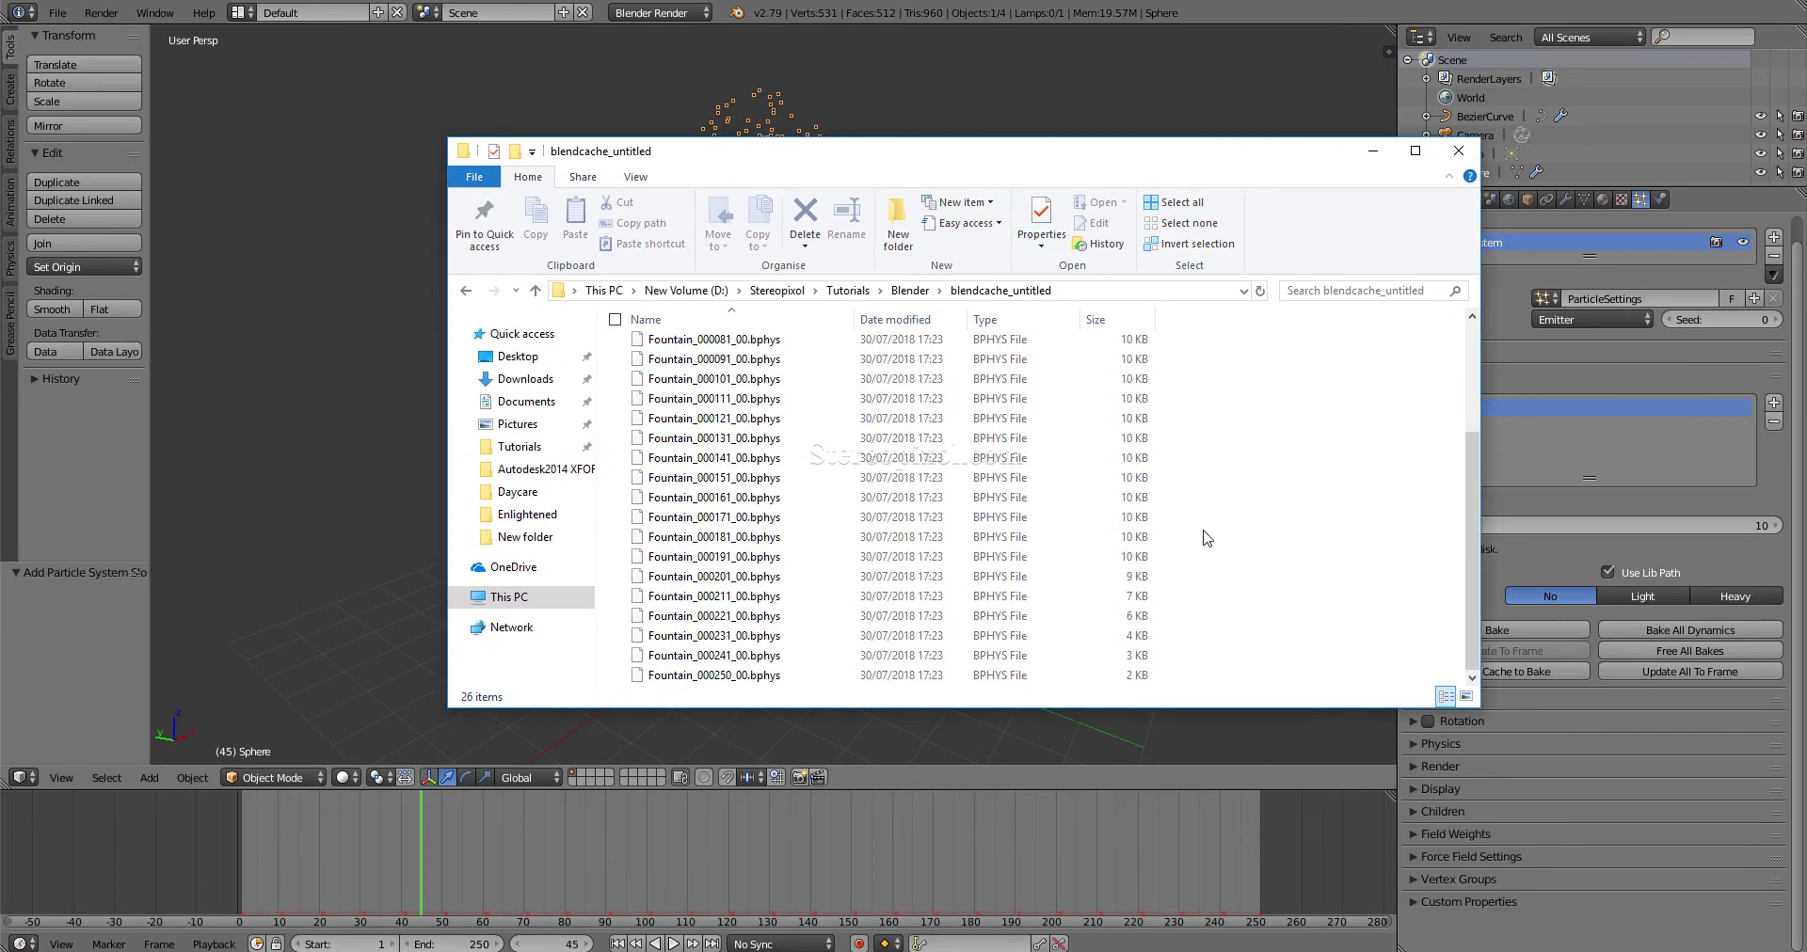
pyautogui.click(1371, 154)
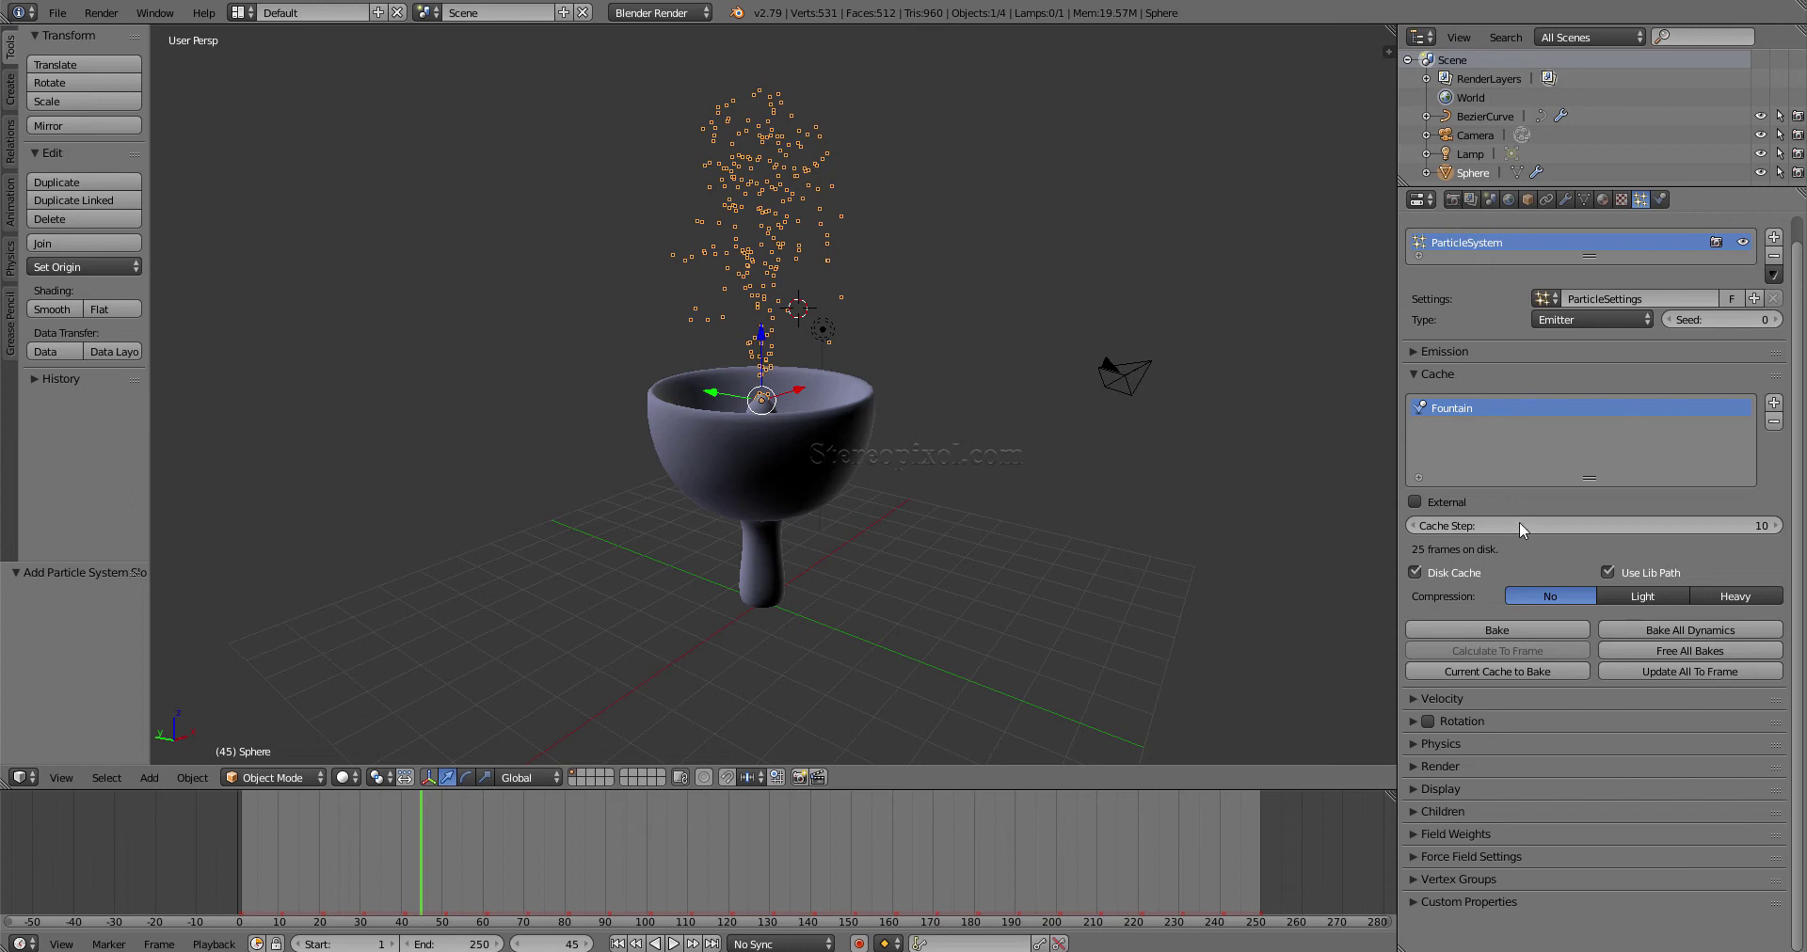
# - Set the Fountain cache's Cache Step to 1 and play the animation from frame 1 to refill the disk cache
pyautogui.click(1515, 523)
pyautogui.write('1')
pyautogui.press('Return')
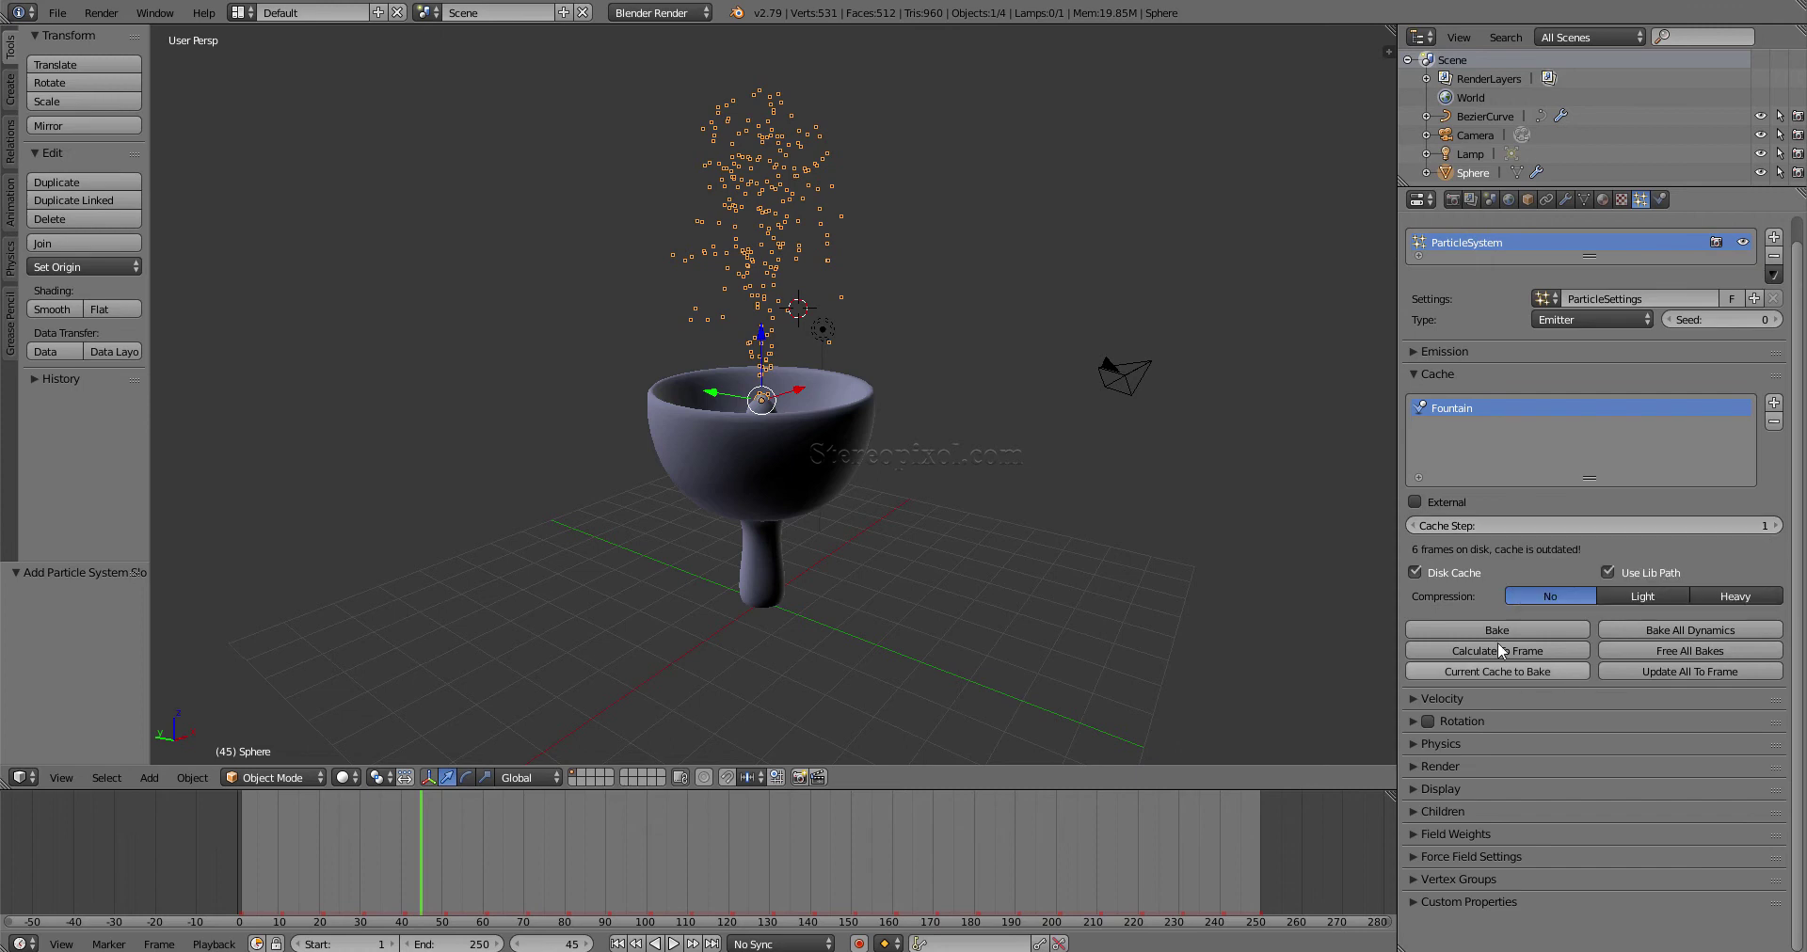
pyautogui.click(618, 944)
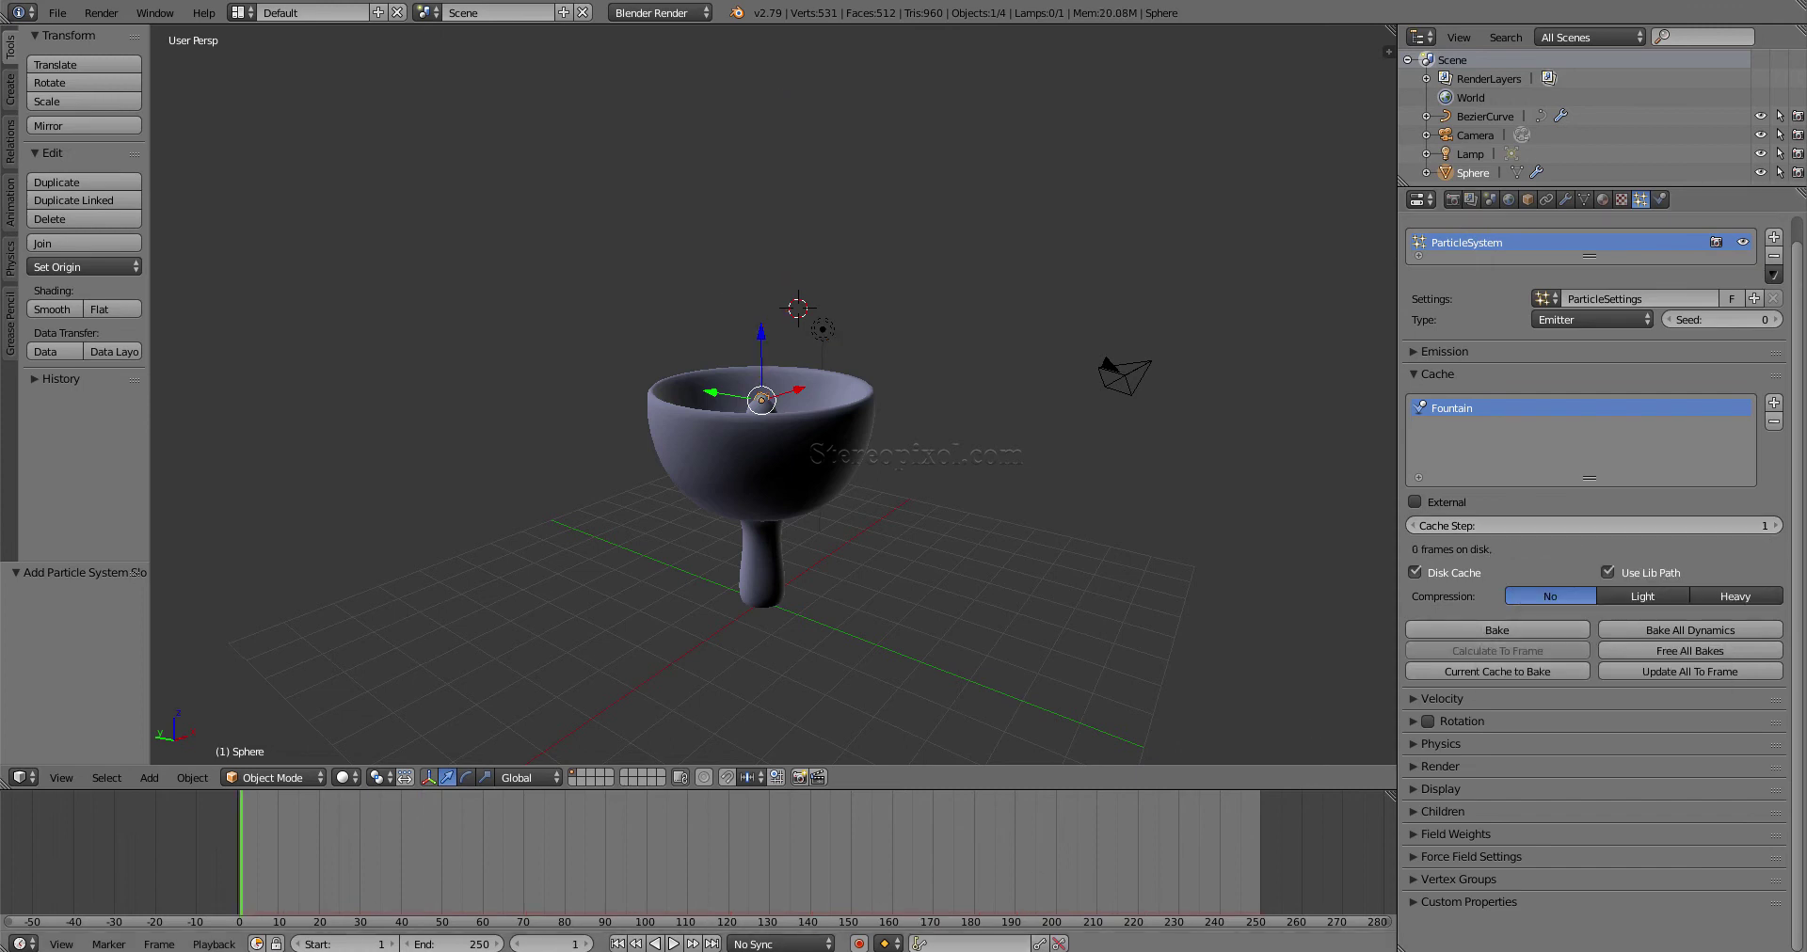
pyautogui.click(674, 943)
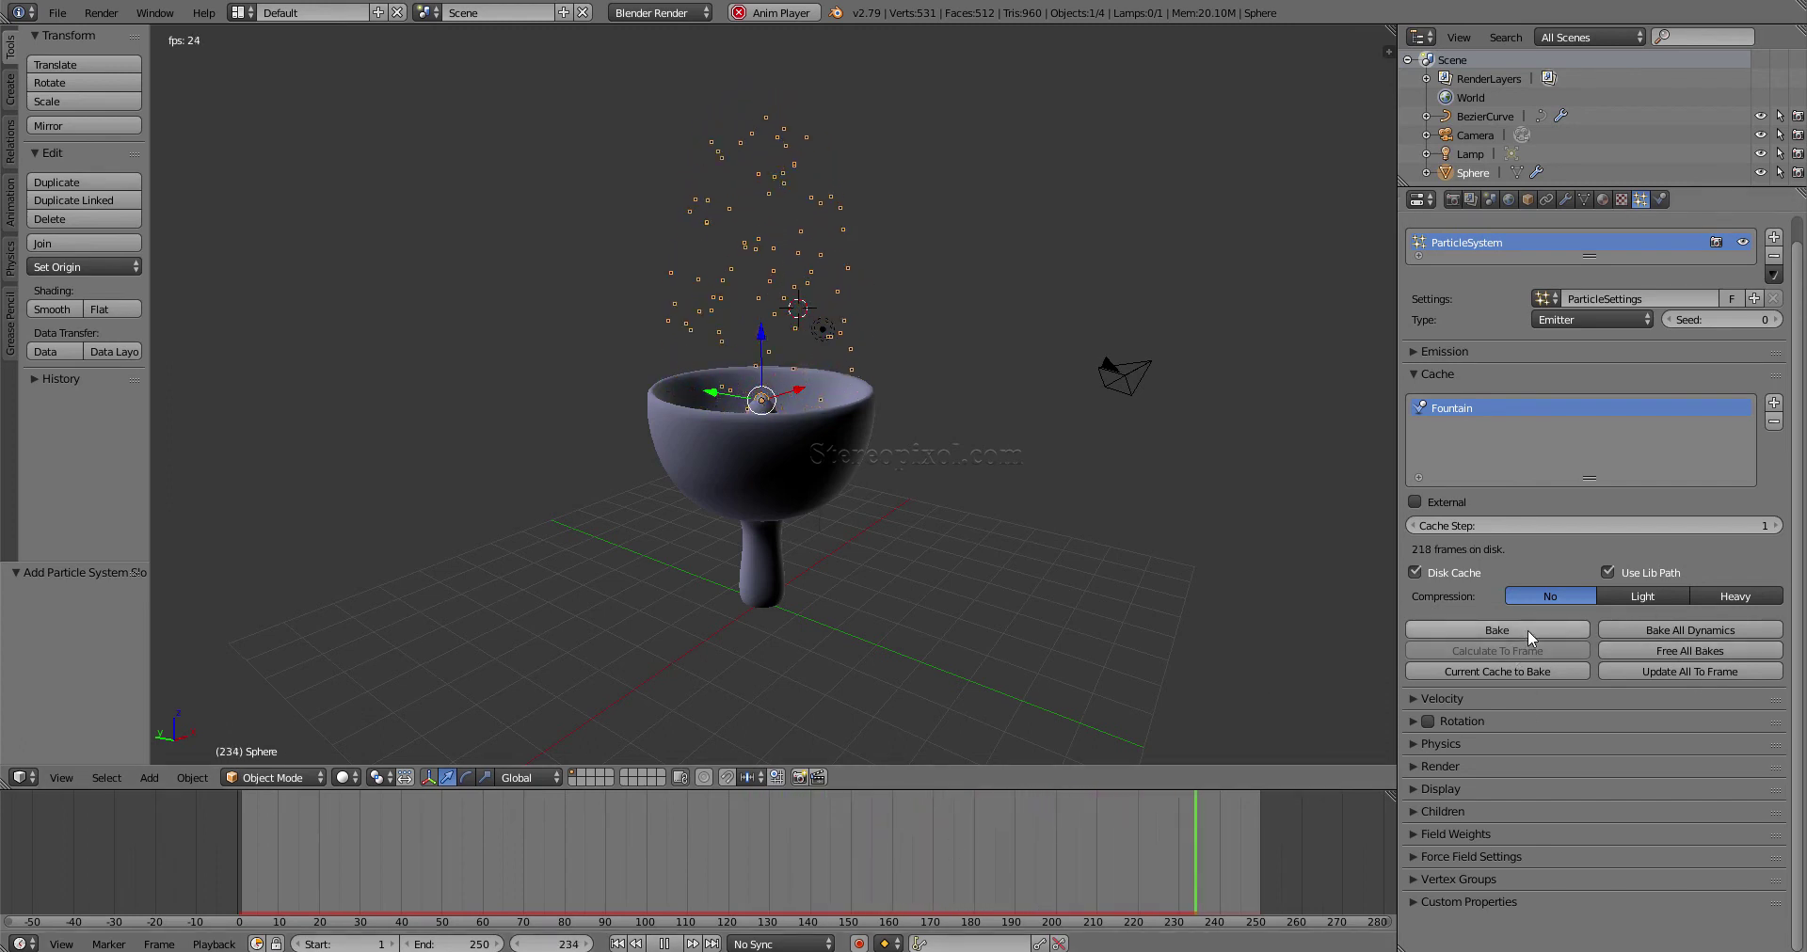
pyautogui.click(666, 944)
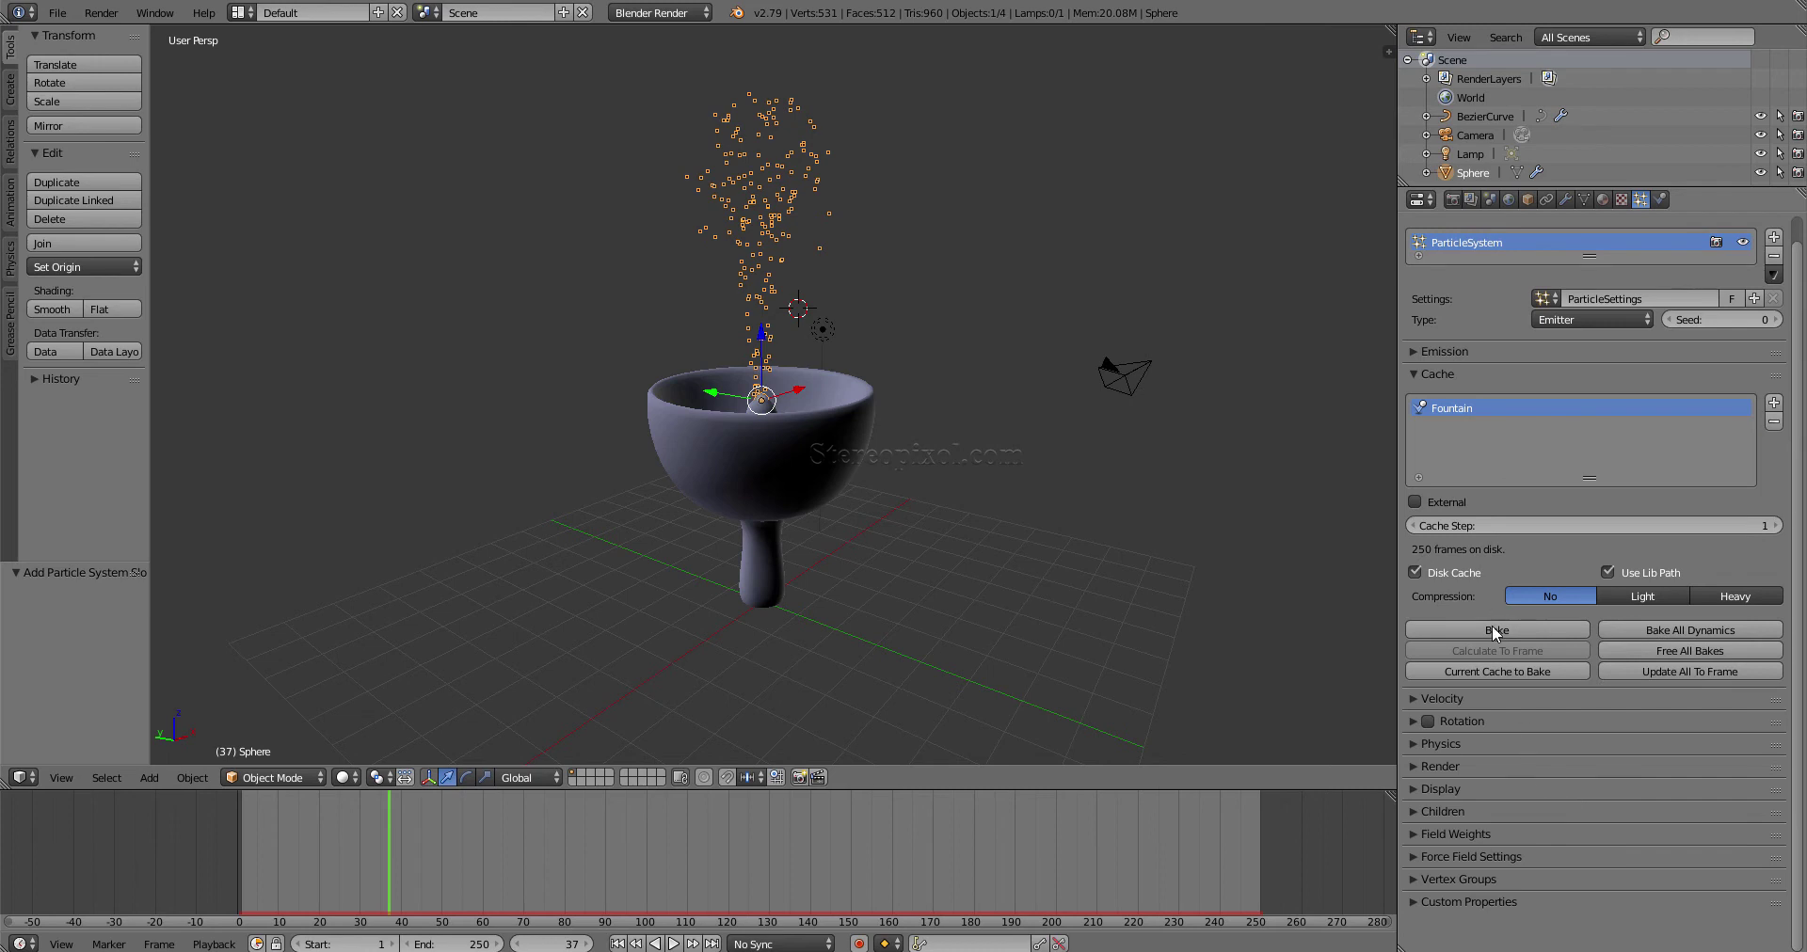
# - Bake the Fountain particle cache, rewind the timeline and play the baked animation for a short stretch
pyautogui.click(1492, 625)
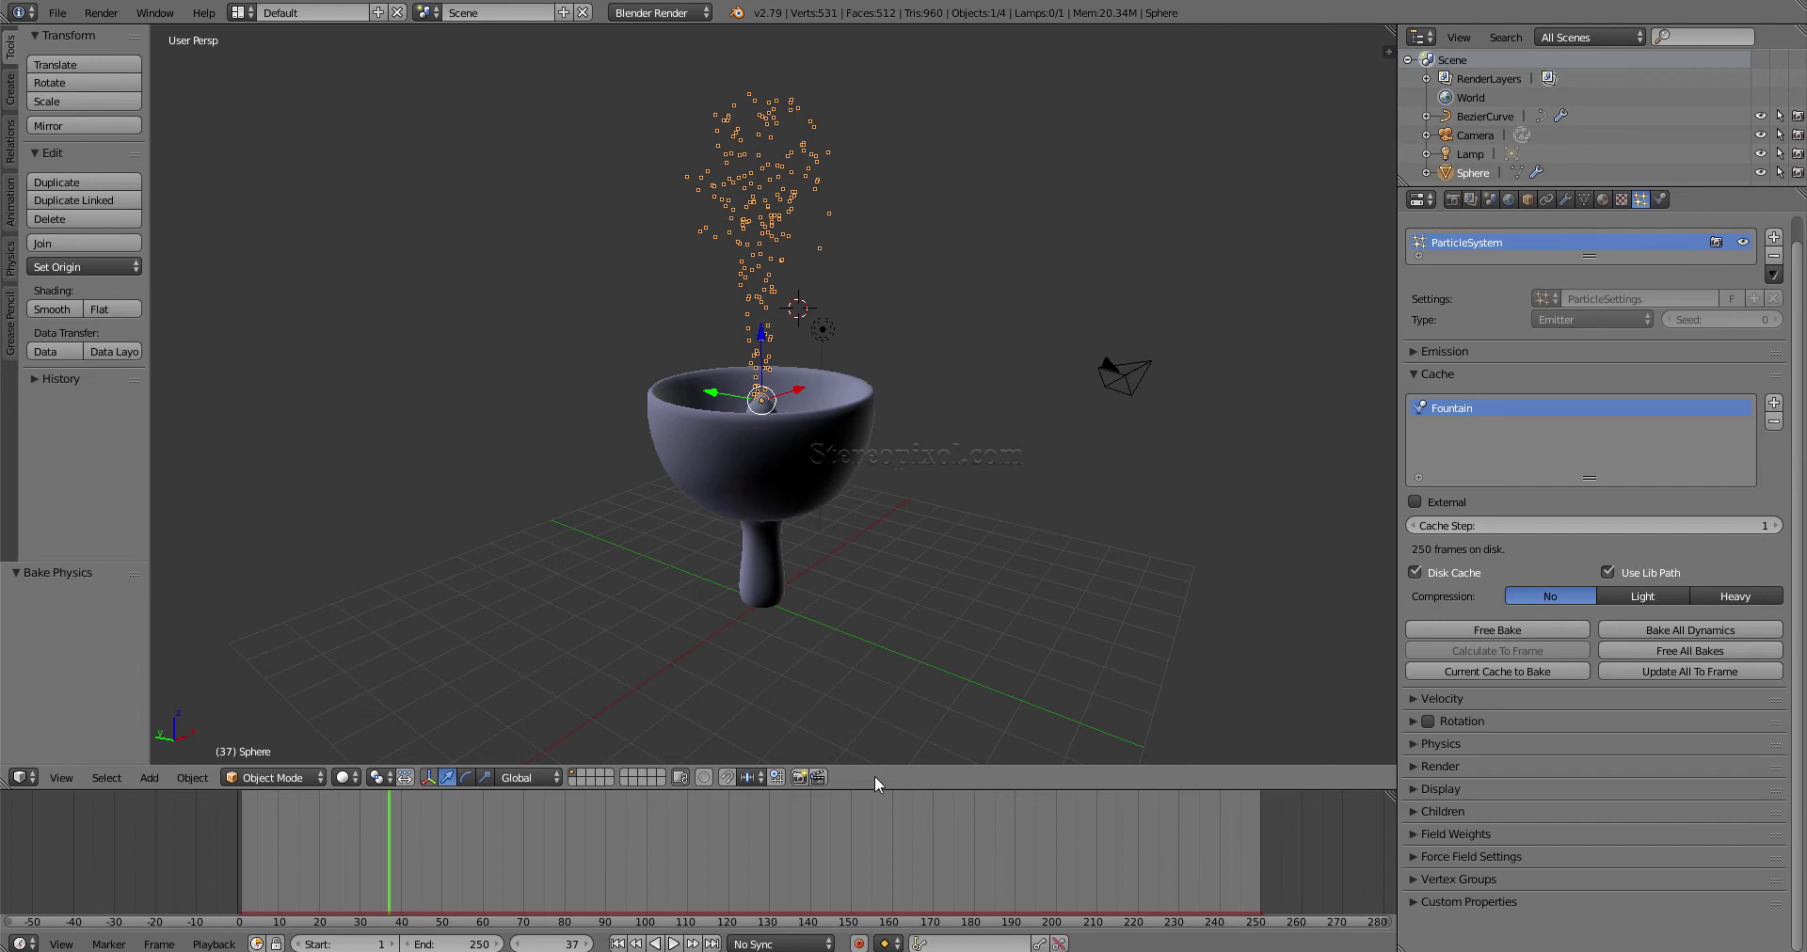
pyautogui.hotkey('shift', 'Left')
pyautogui.hotkey('alt', 'a')
pyautogui.press('Escape')
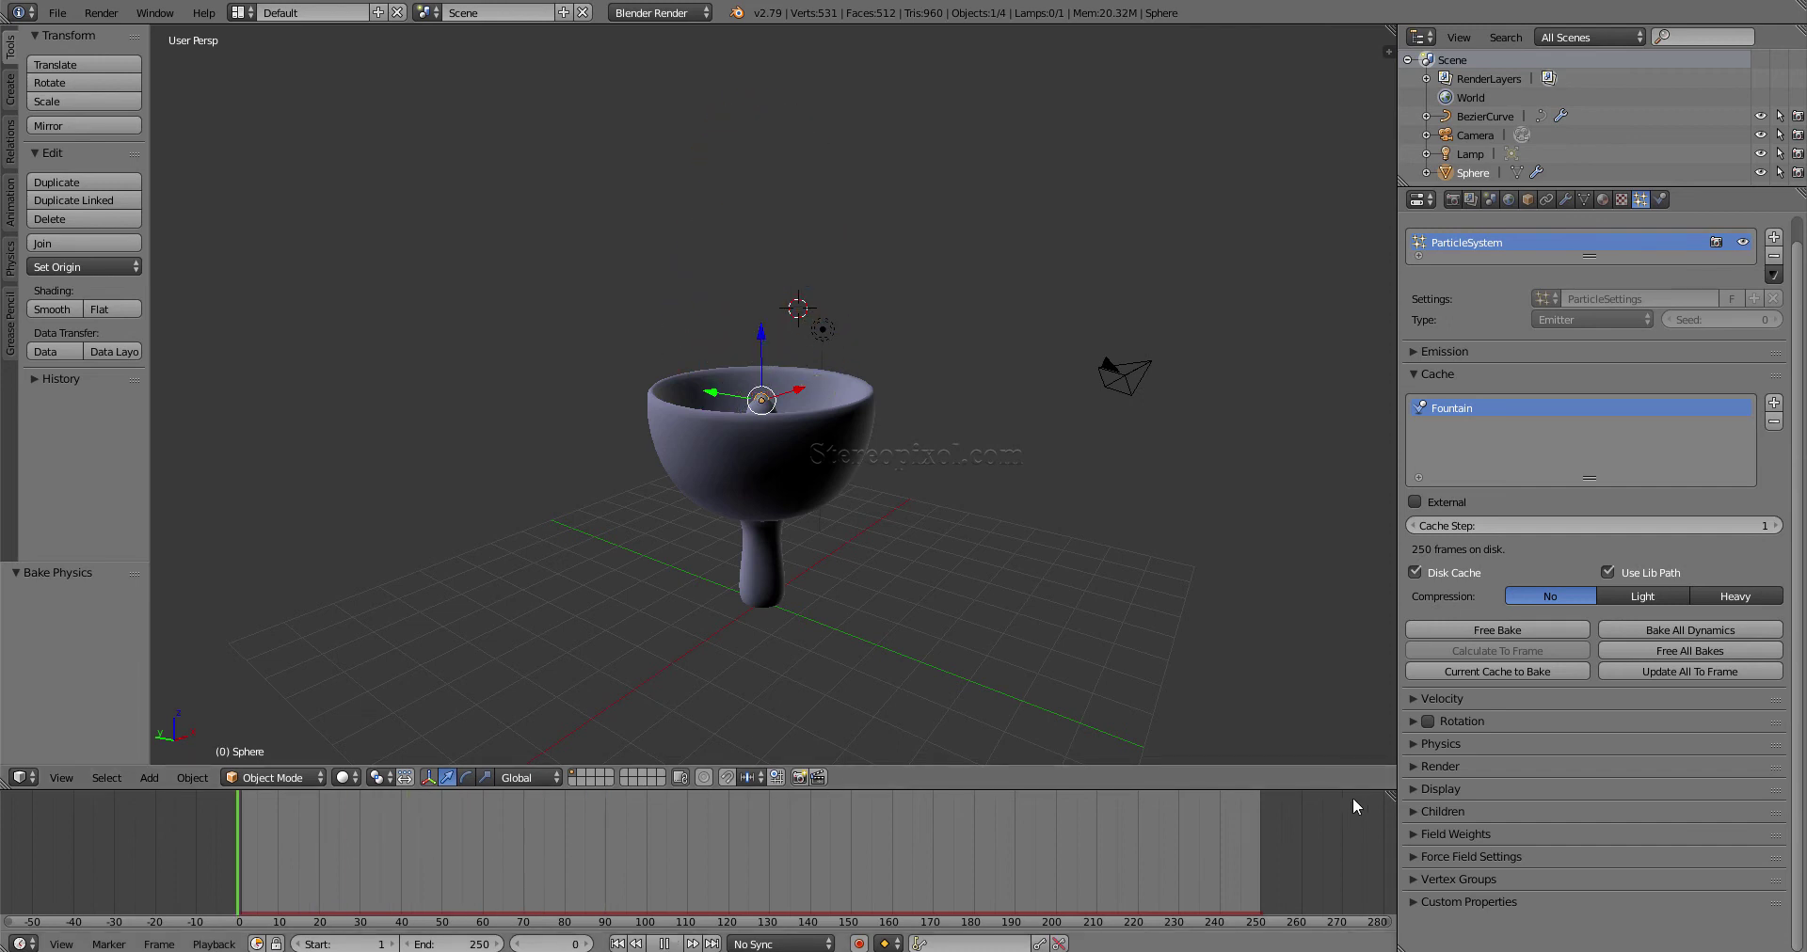
pyautogui.click(675, 944)
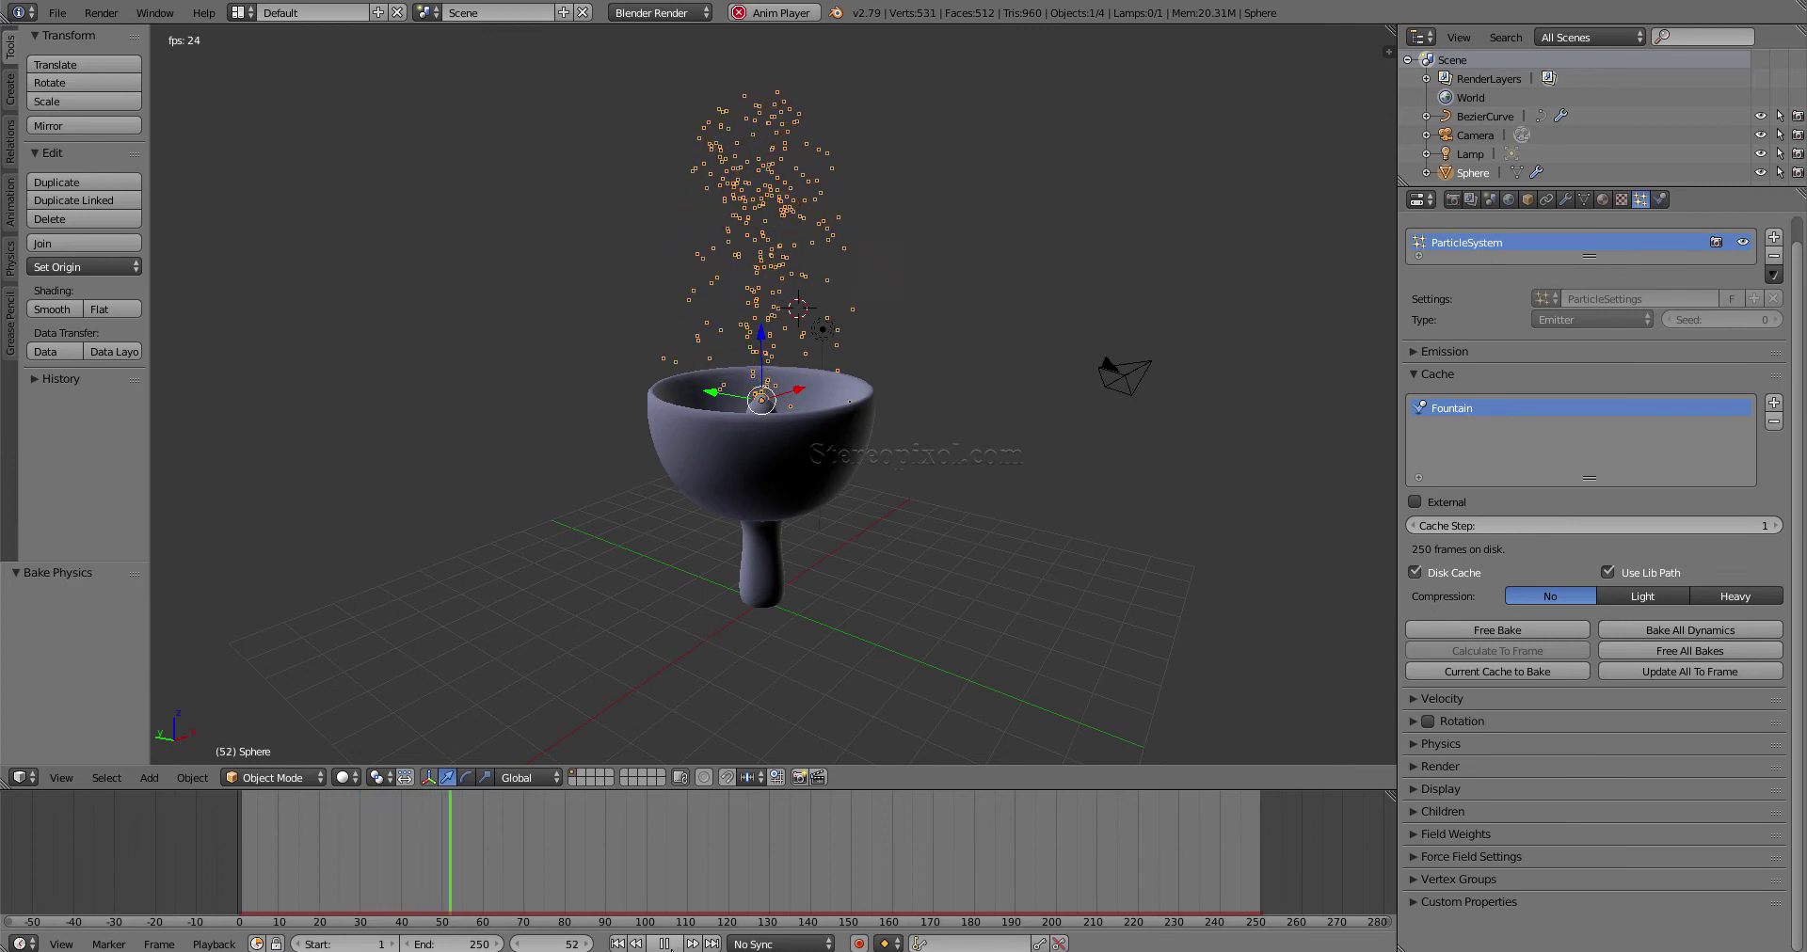
pyautogui.click(666, 943)
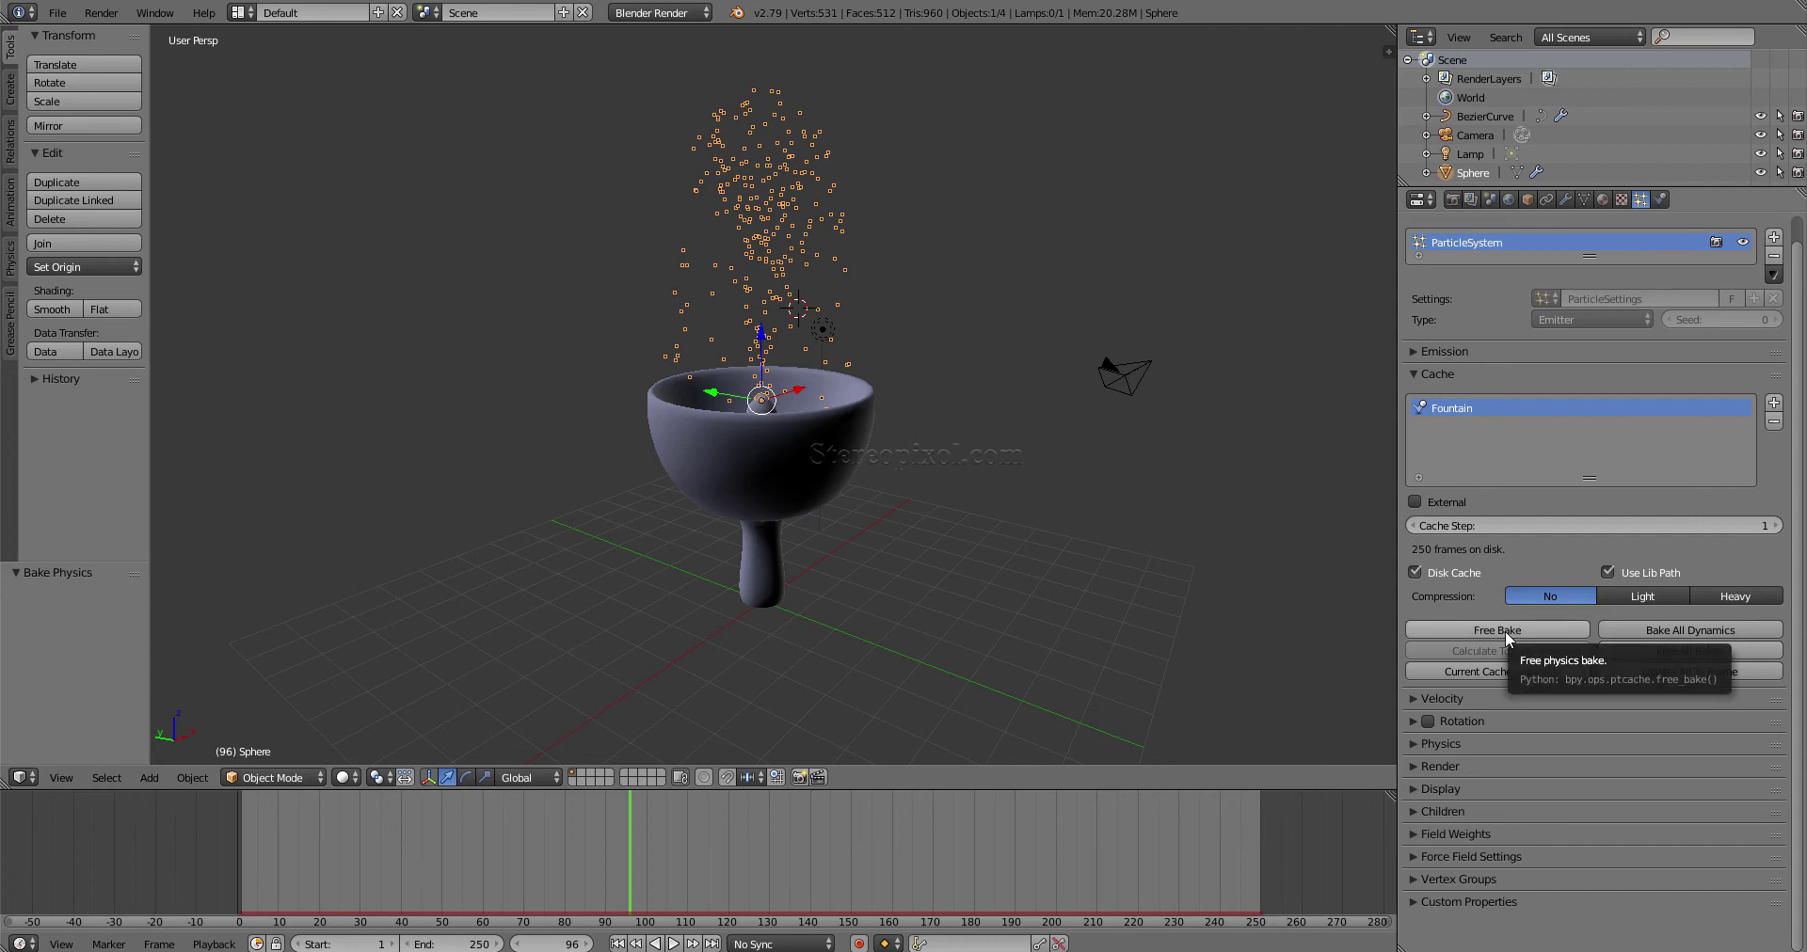
# - Examine whether the Emission and Velocity settings of the baked particle system can be edited
pyautogui.click(1480, 352)
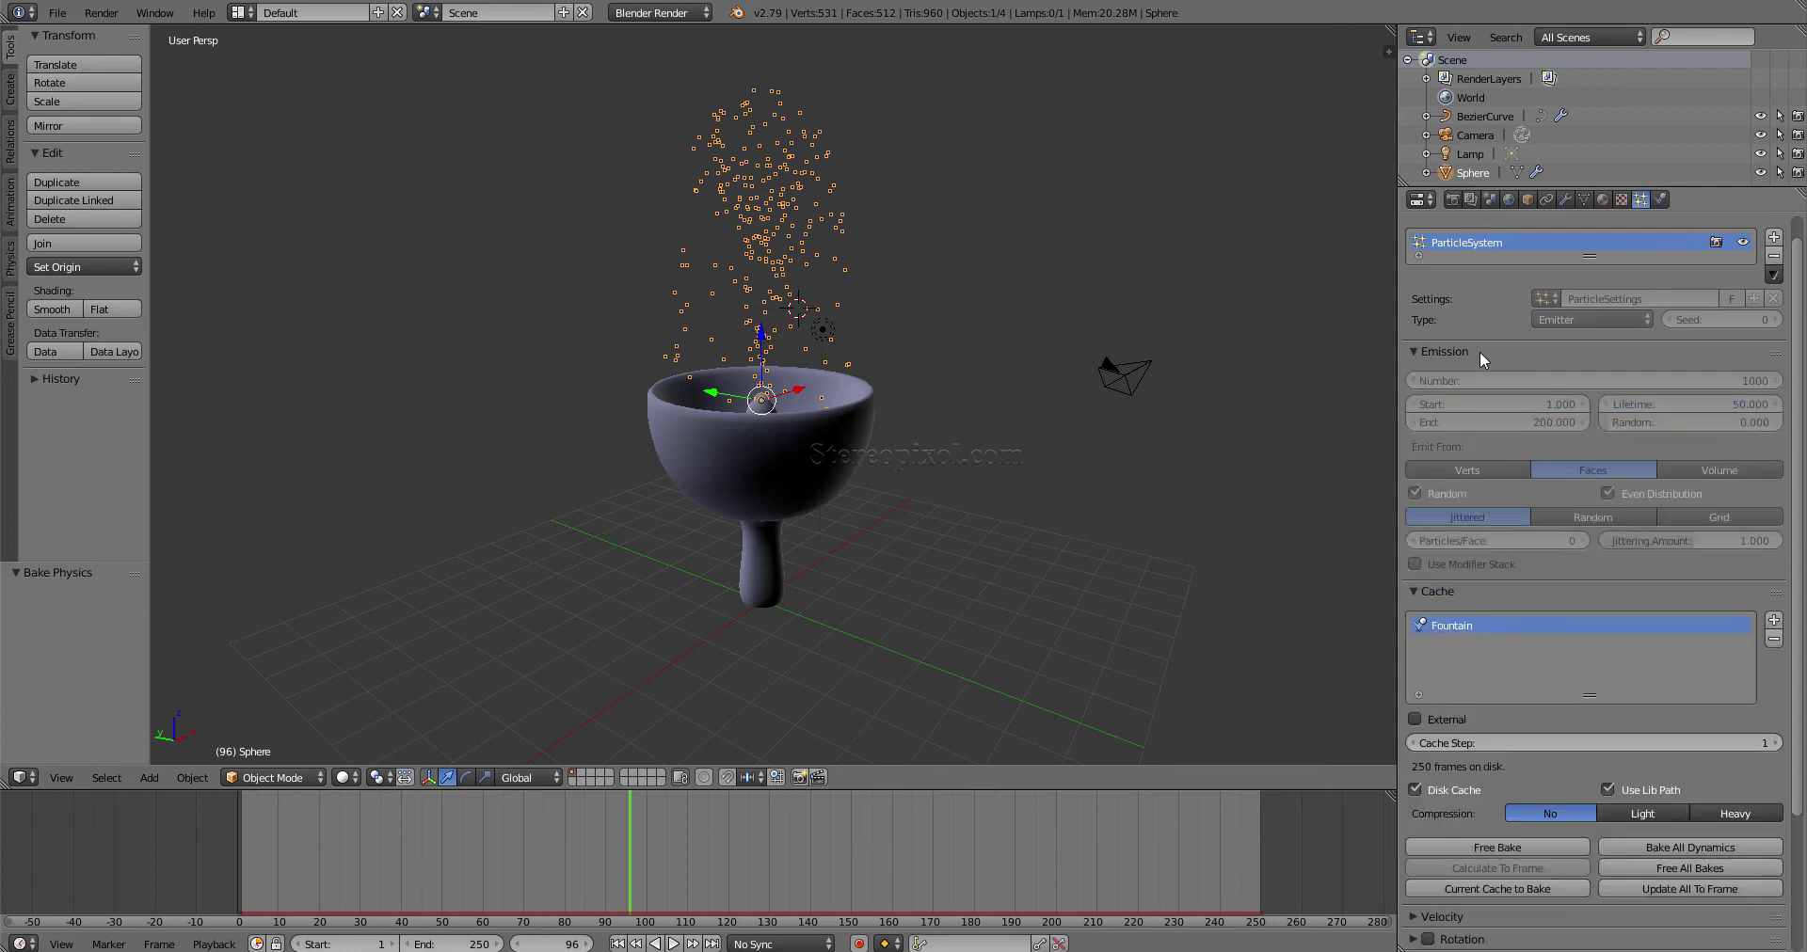
pyautogui.click(1480, 352)
pyautogui.click(1446, 701)
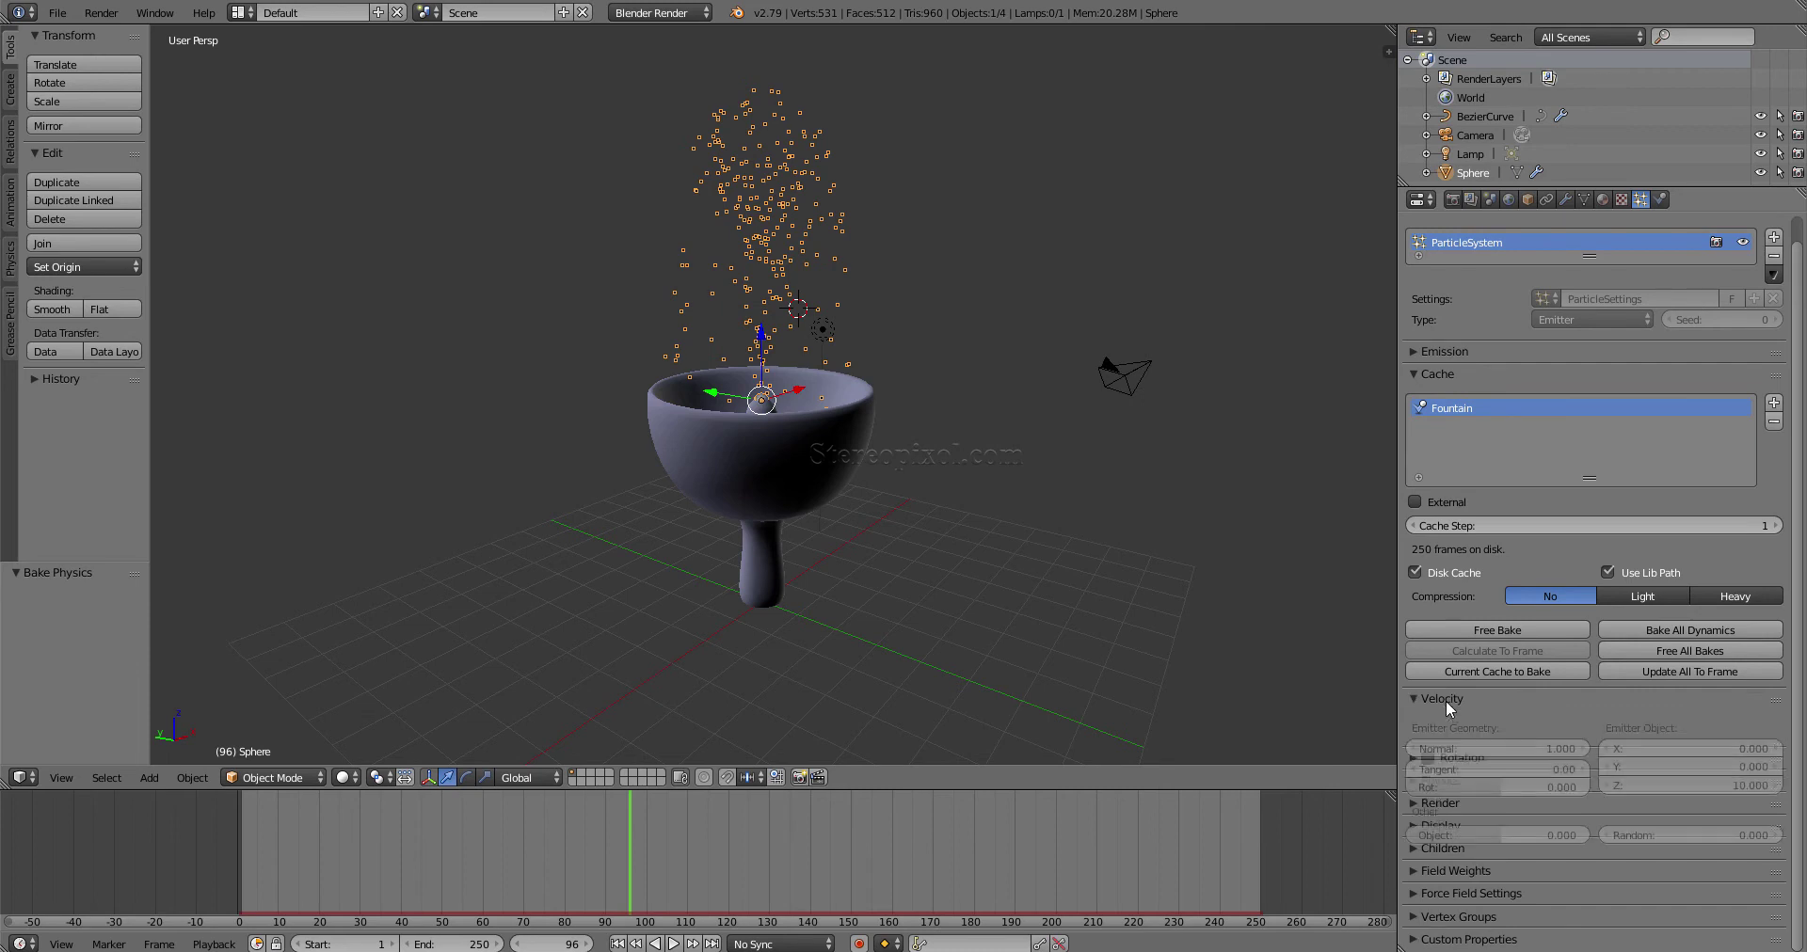
pyautogui.click(1448, 700)
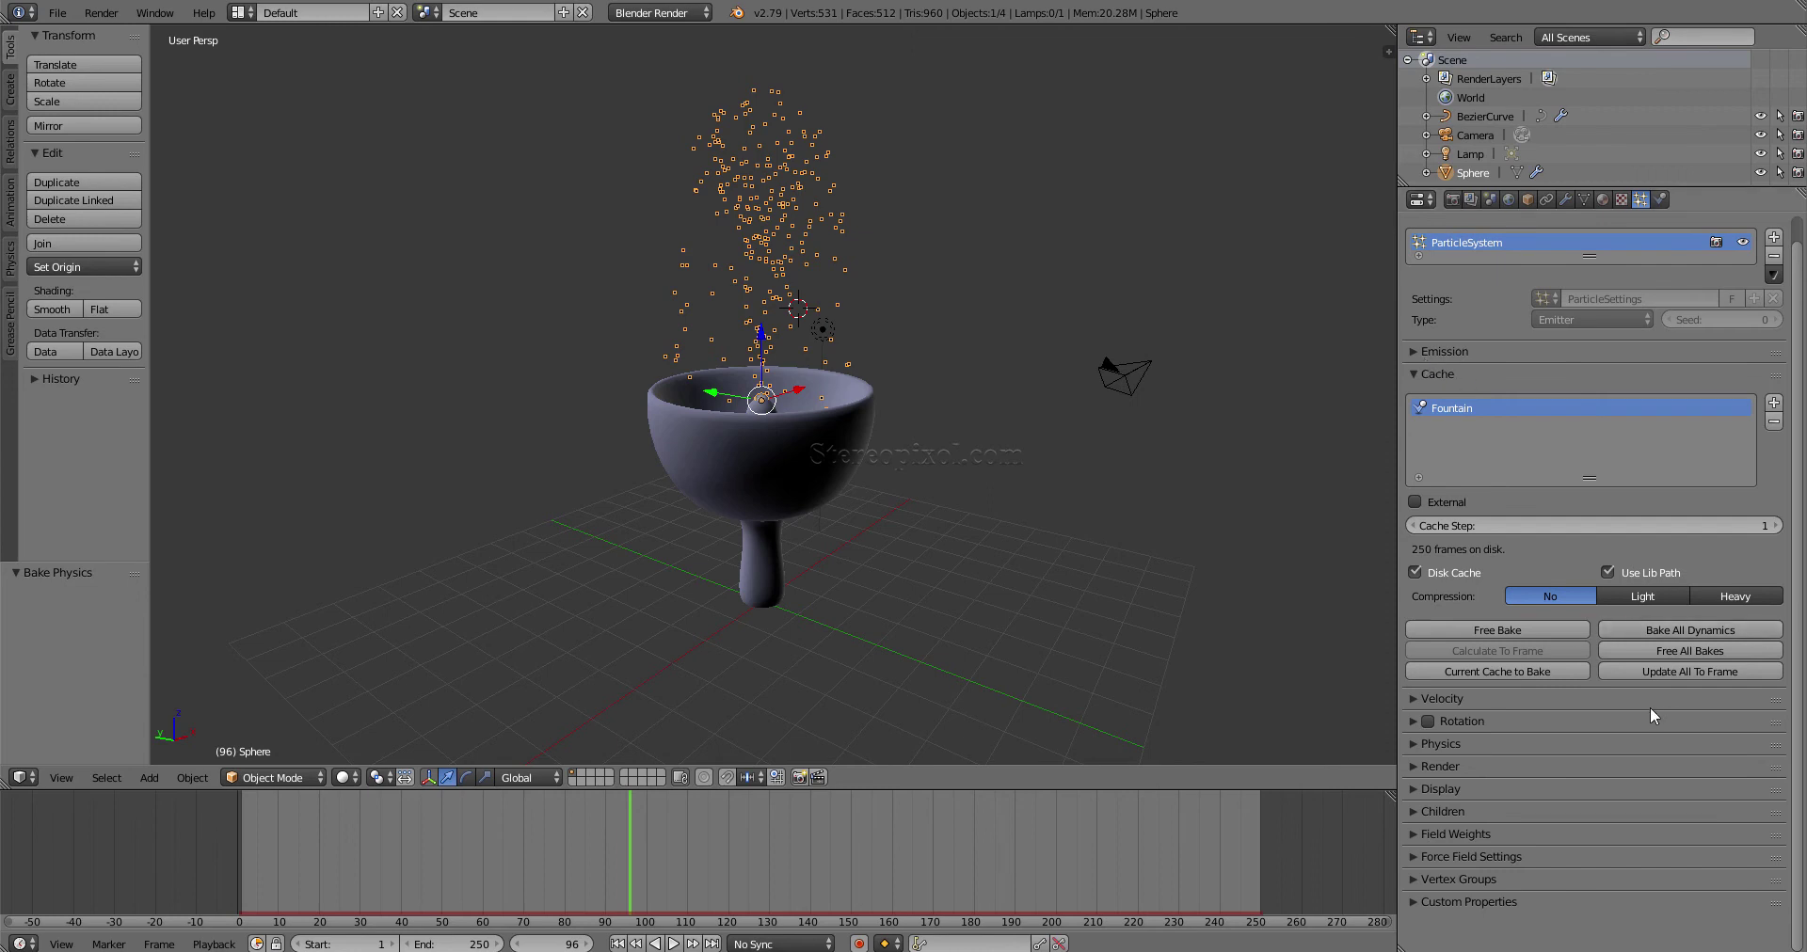
pyautogui.click(1544, 702)
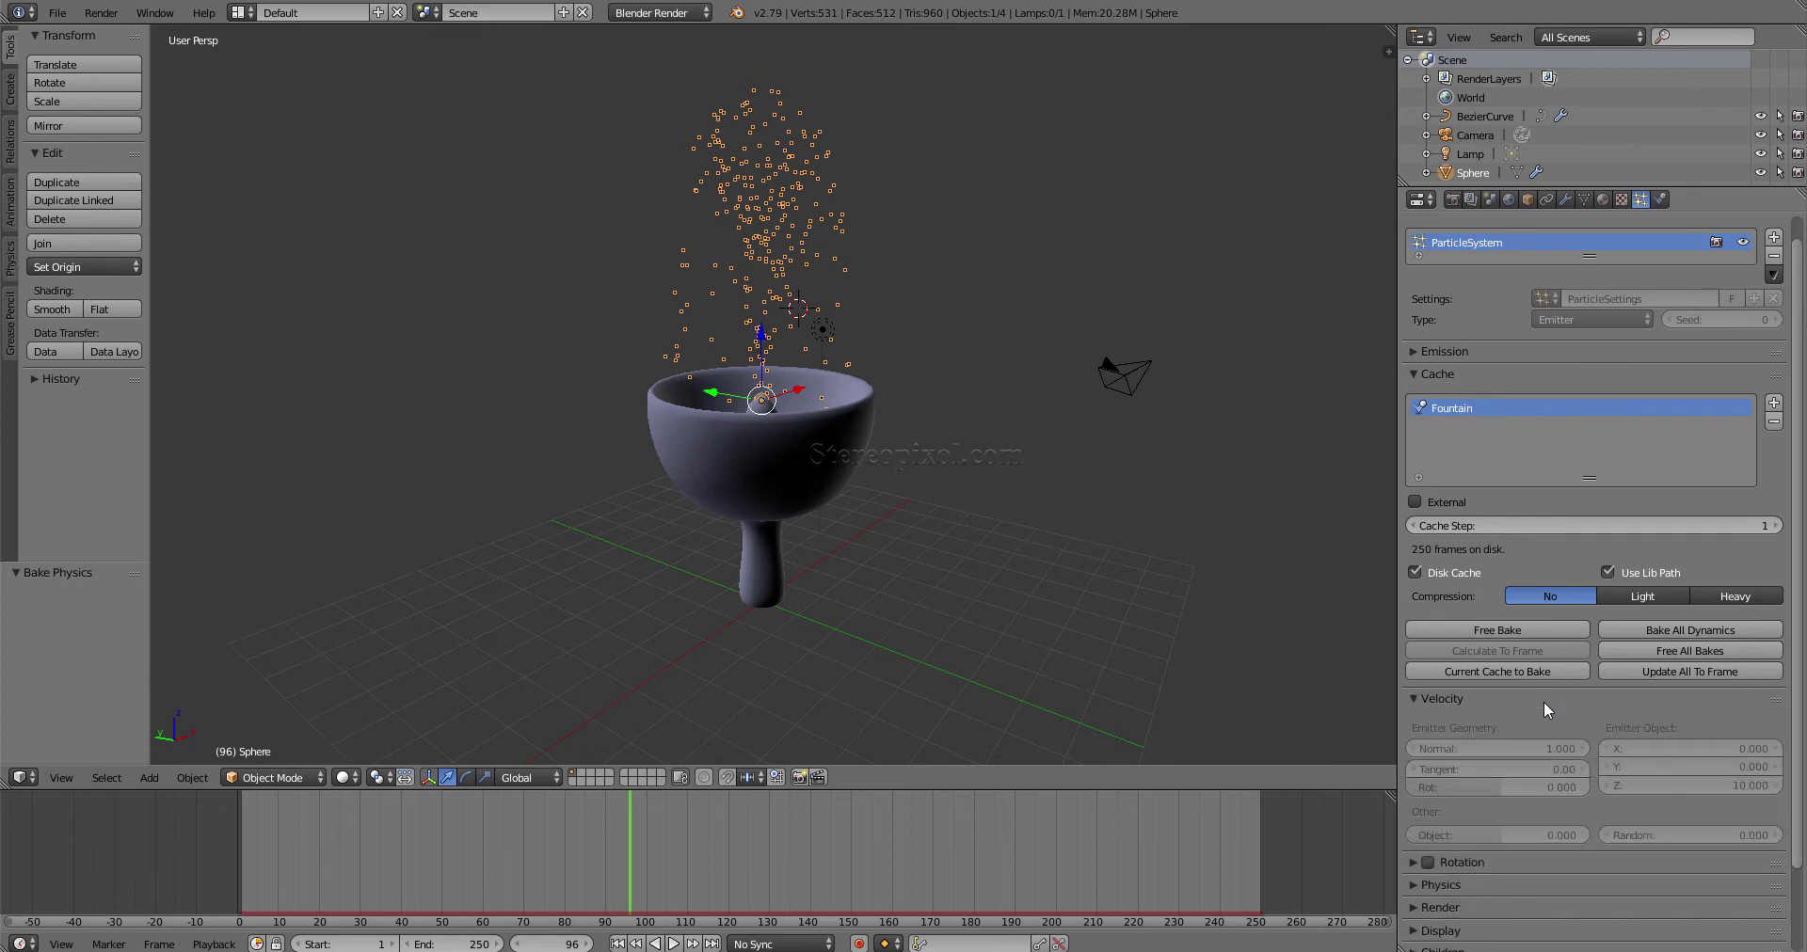
pyautogui.click(1543, 699)
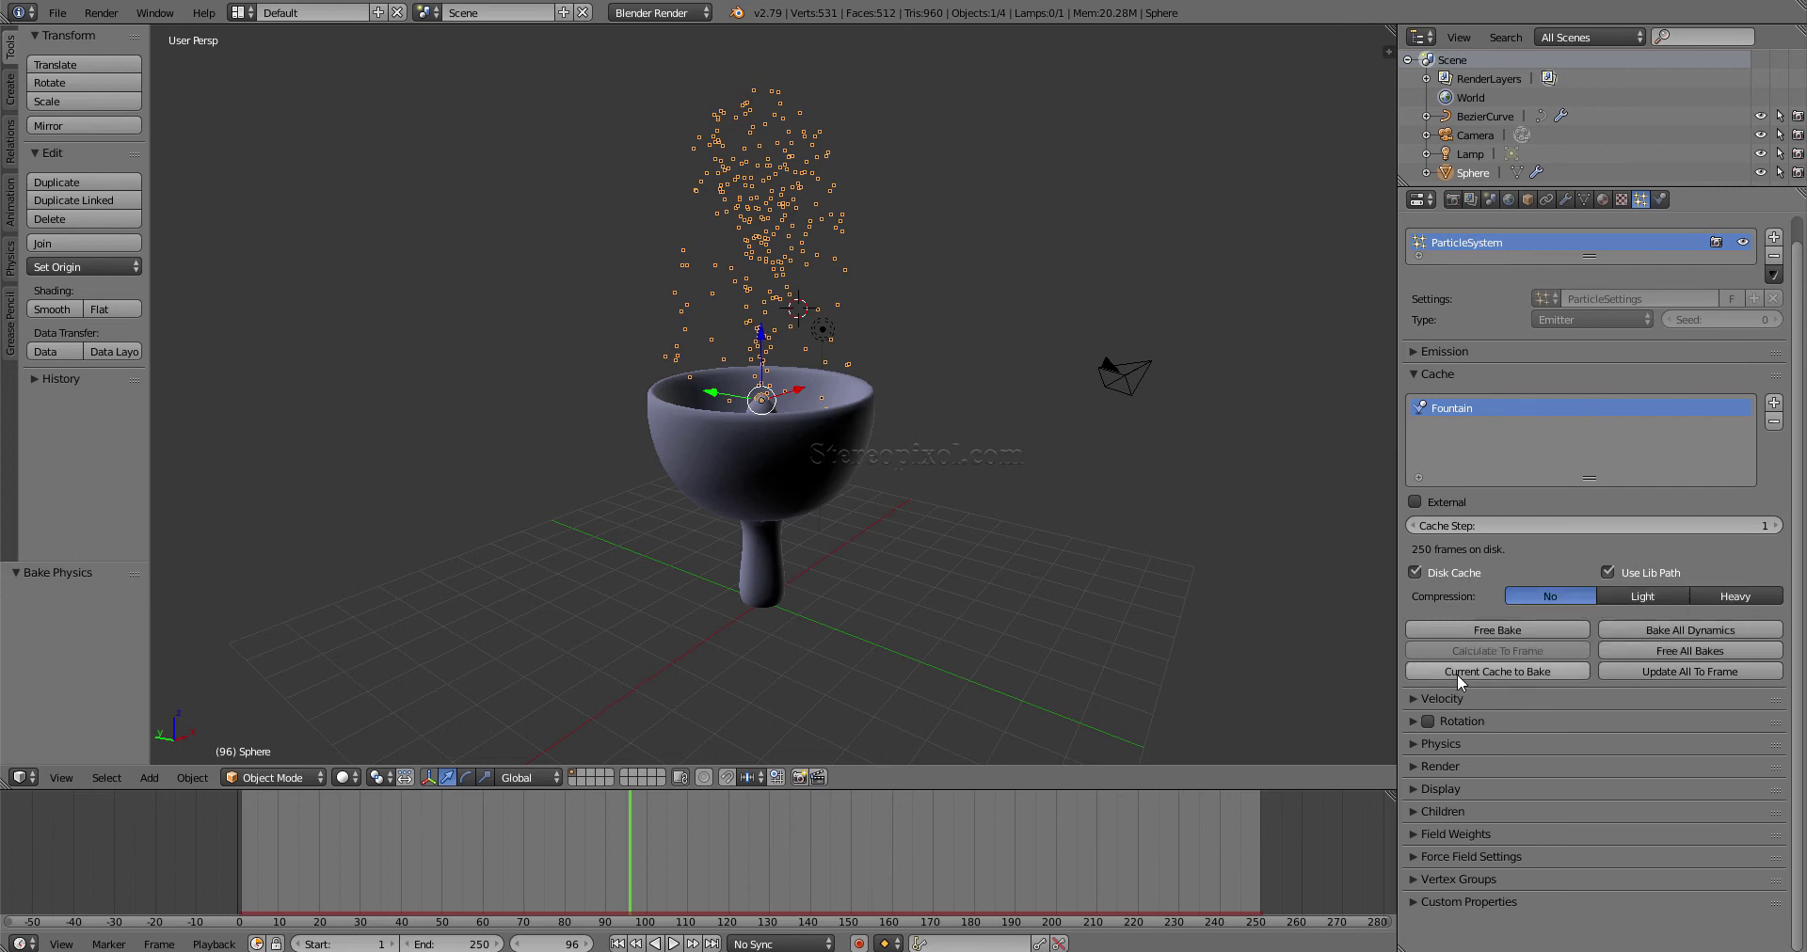
# - Free the Fountain bake, rewind the timeline to frame 0 and bake the particles from the current cache
pyautogui.click(1469, 629)
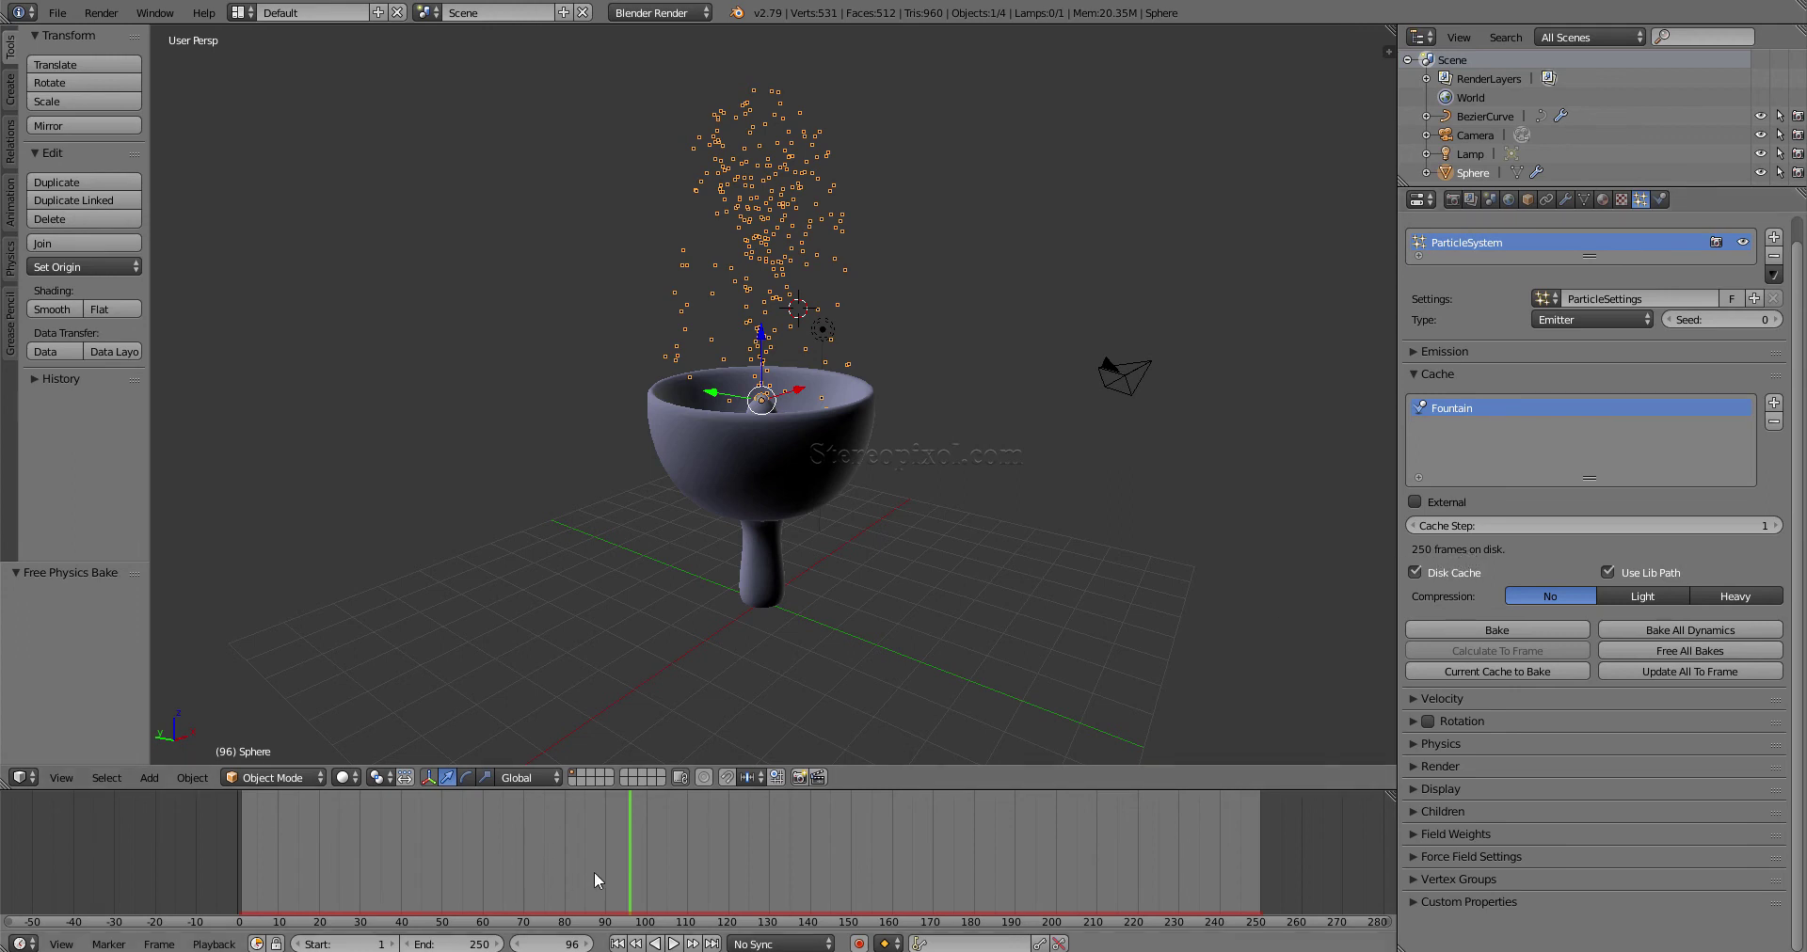
pyautogui.moveTo(595, 872); pyautogui.dragTo(82, 878)
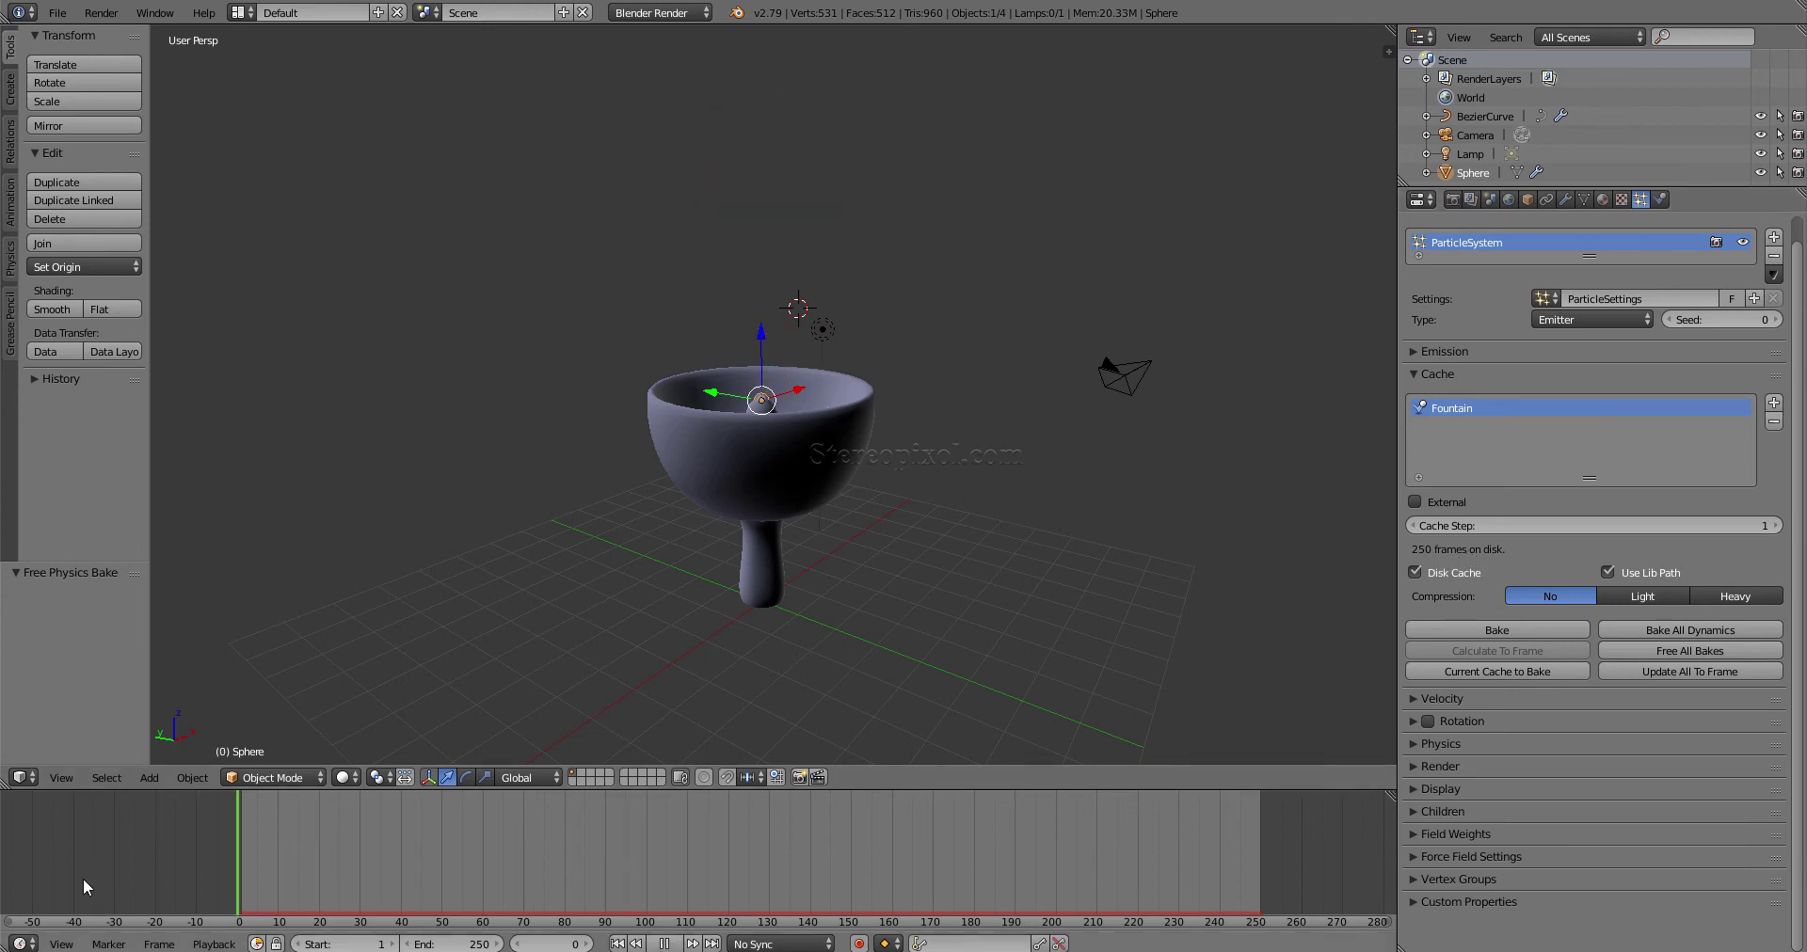
pyautogui.click(1499, 670)
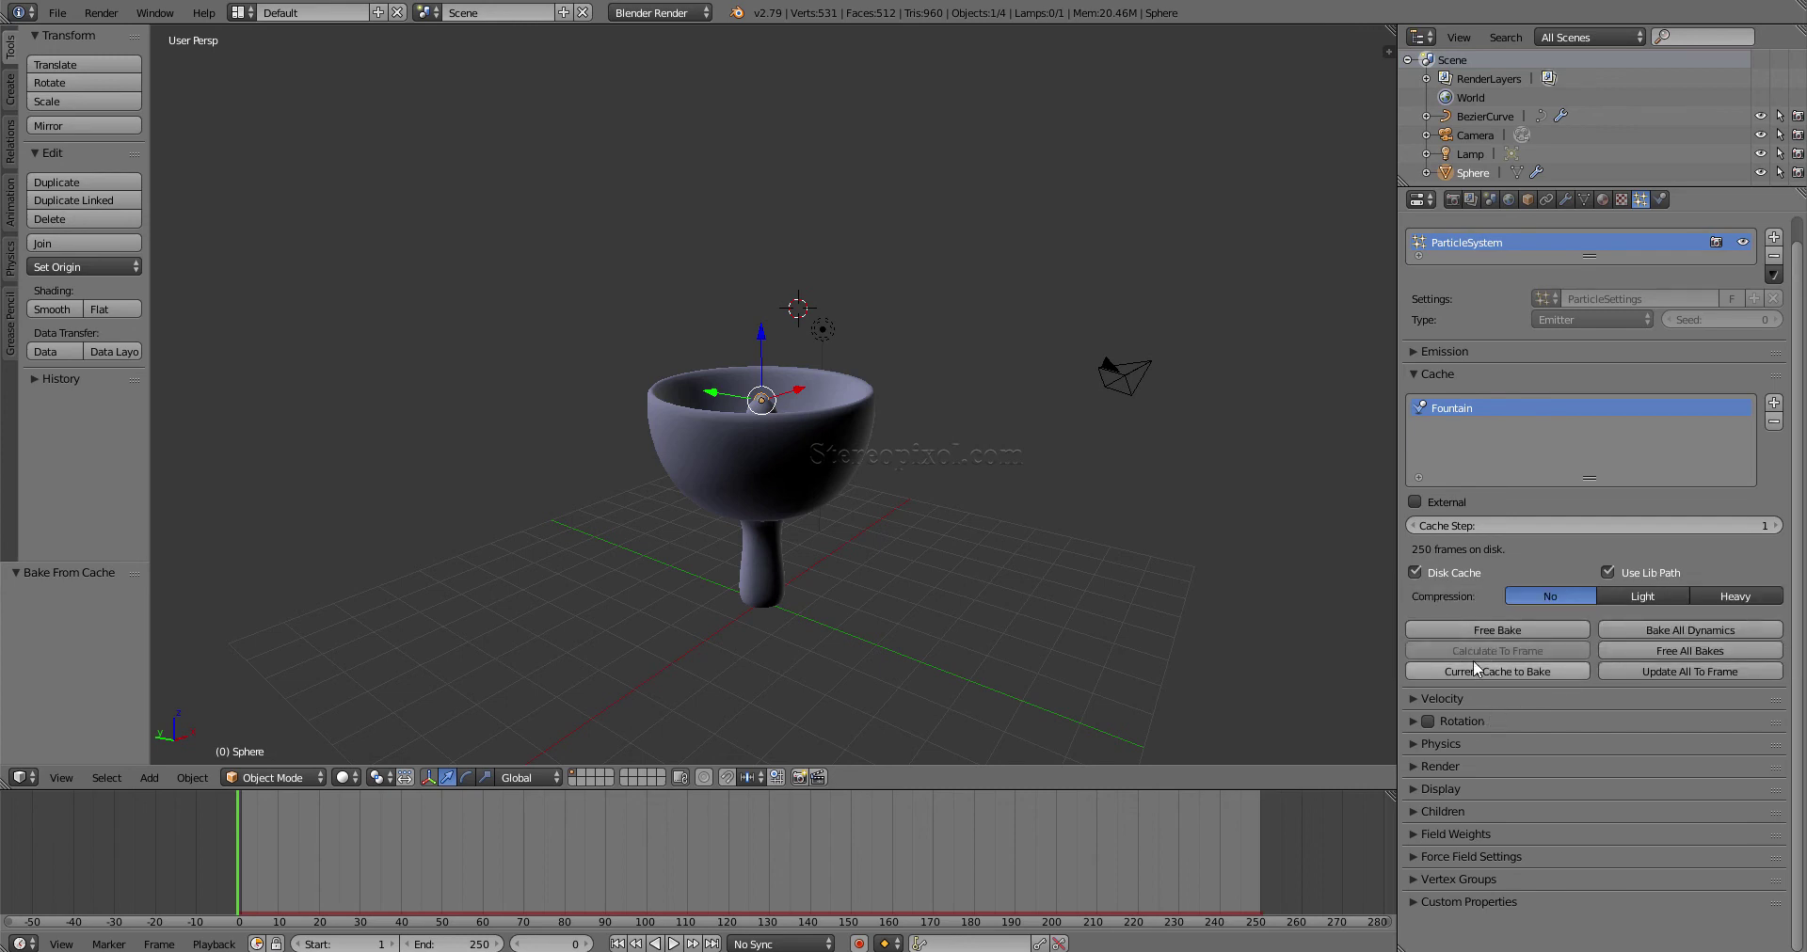
# - Scrub the timeline back to frame 0 and play the particles baked from the cache for a short stretch
pyautogui.click(420, 850)
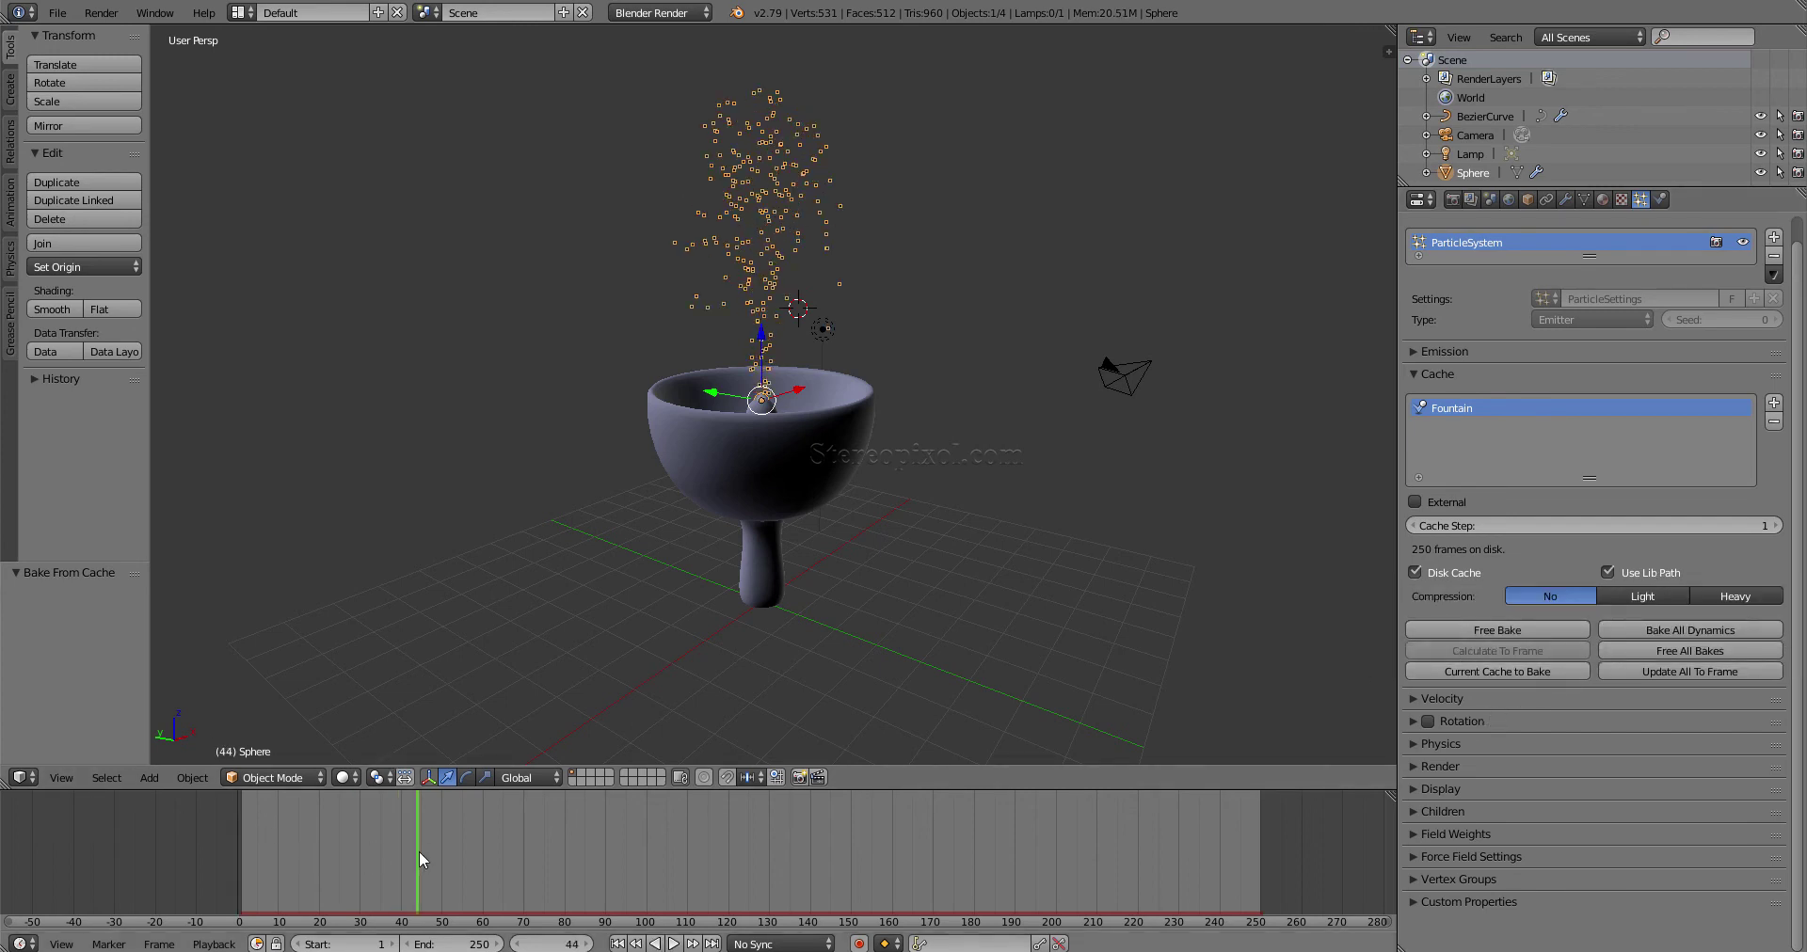
pyautogui.moveTo(375, 858); pyautogui.dragTo(235, 859)
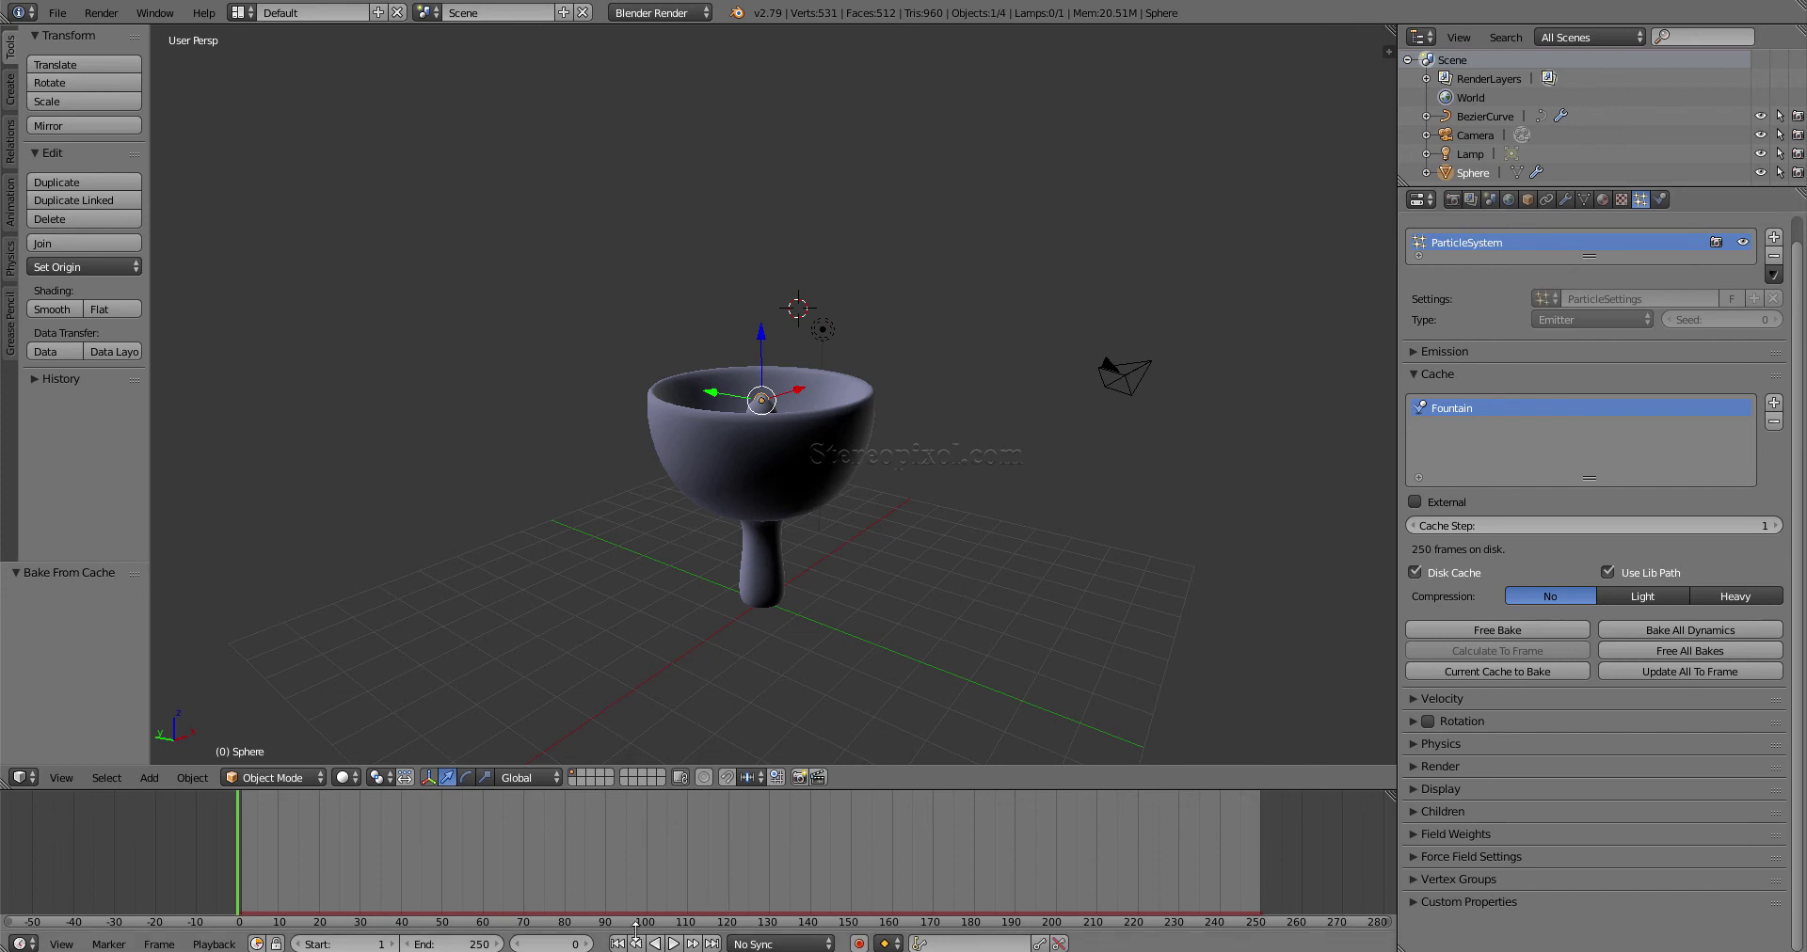
pyautogui.click(673, 945)
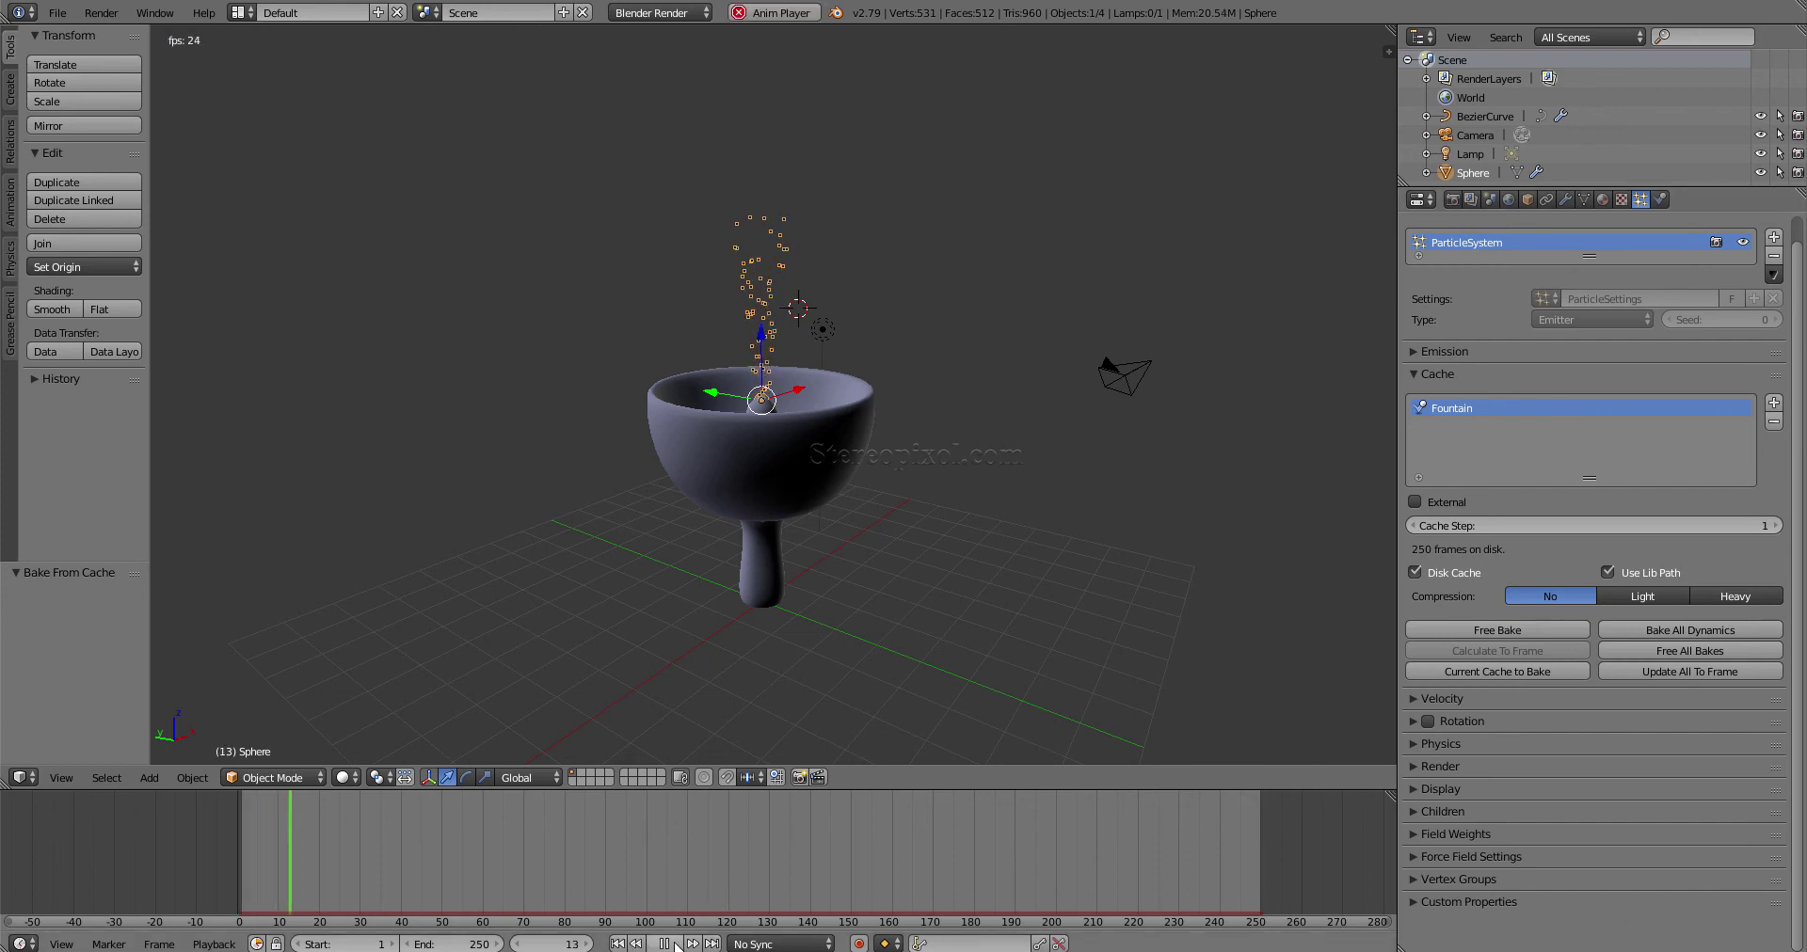
pyautogui.click(674, 945)
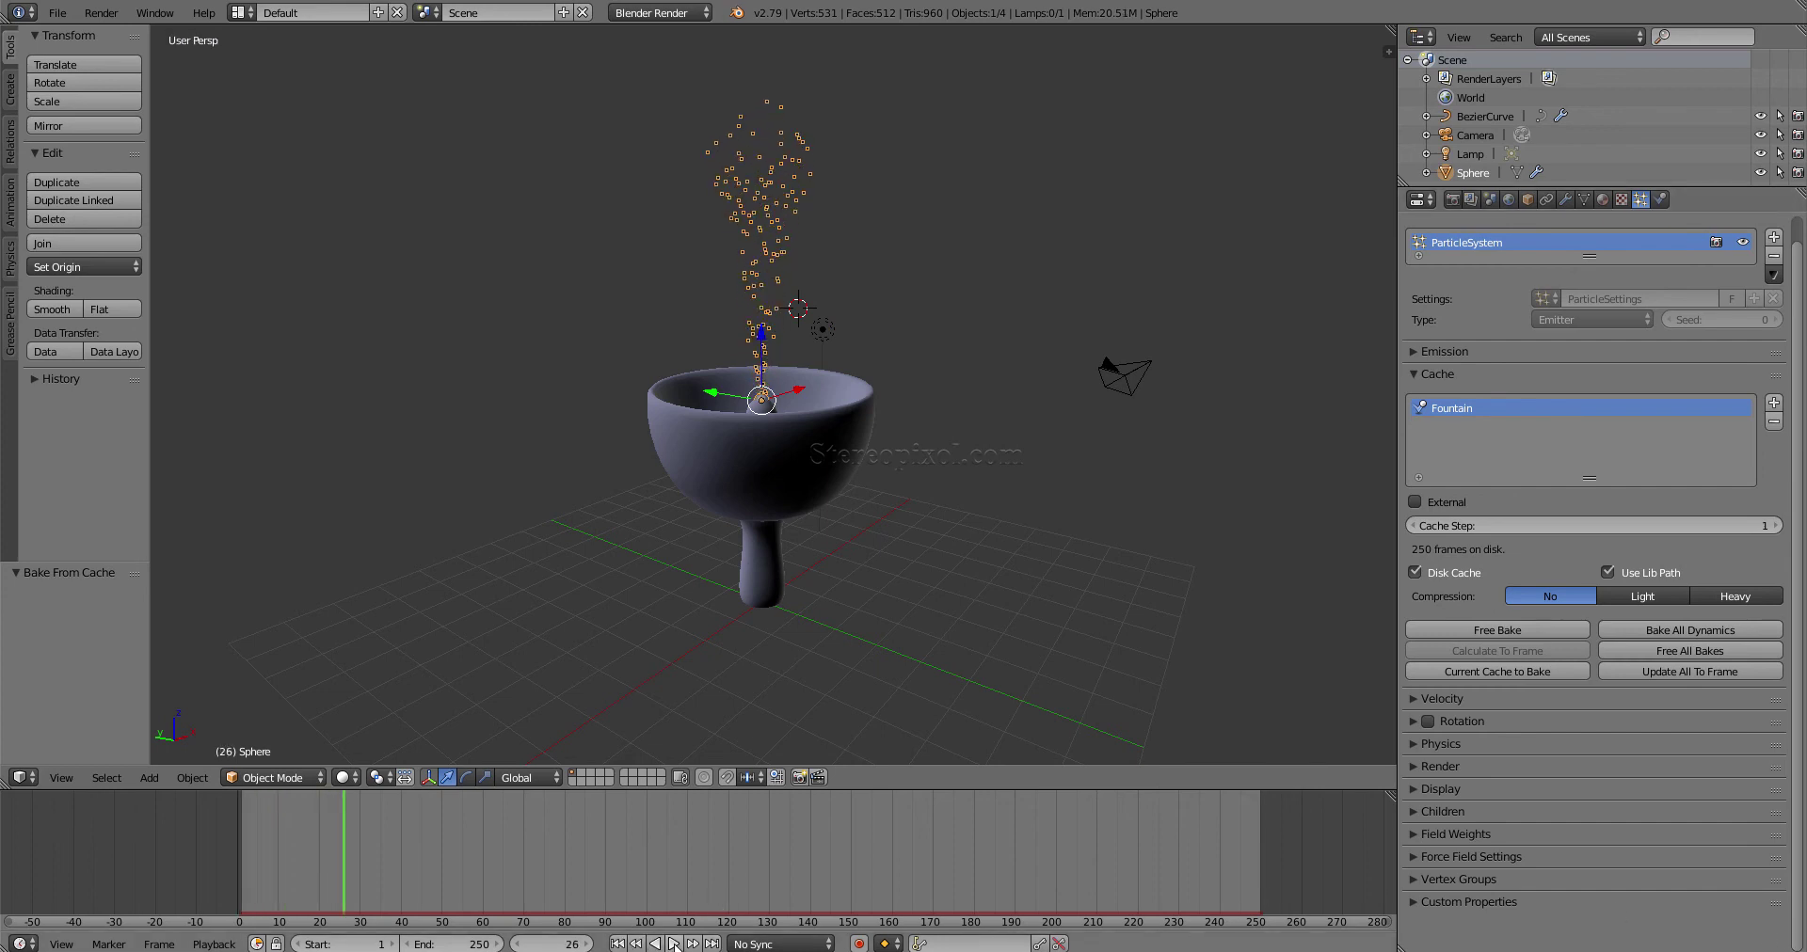
# - Free the Fountain bake and play the animation from frame 1, stopping at frame 56
pyautogui.click(1500, 630)
pyautogui.click(618, 944)
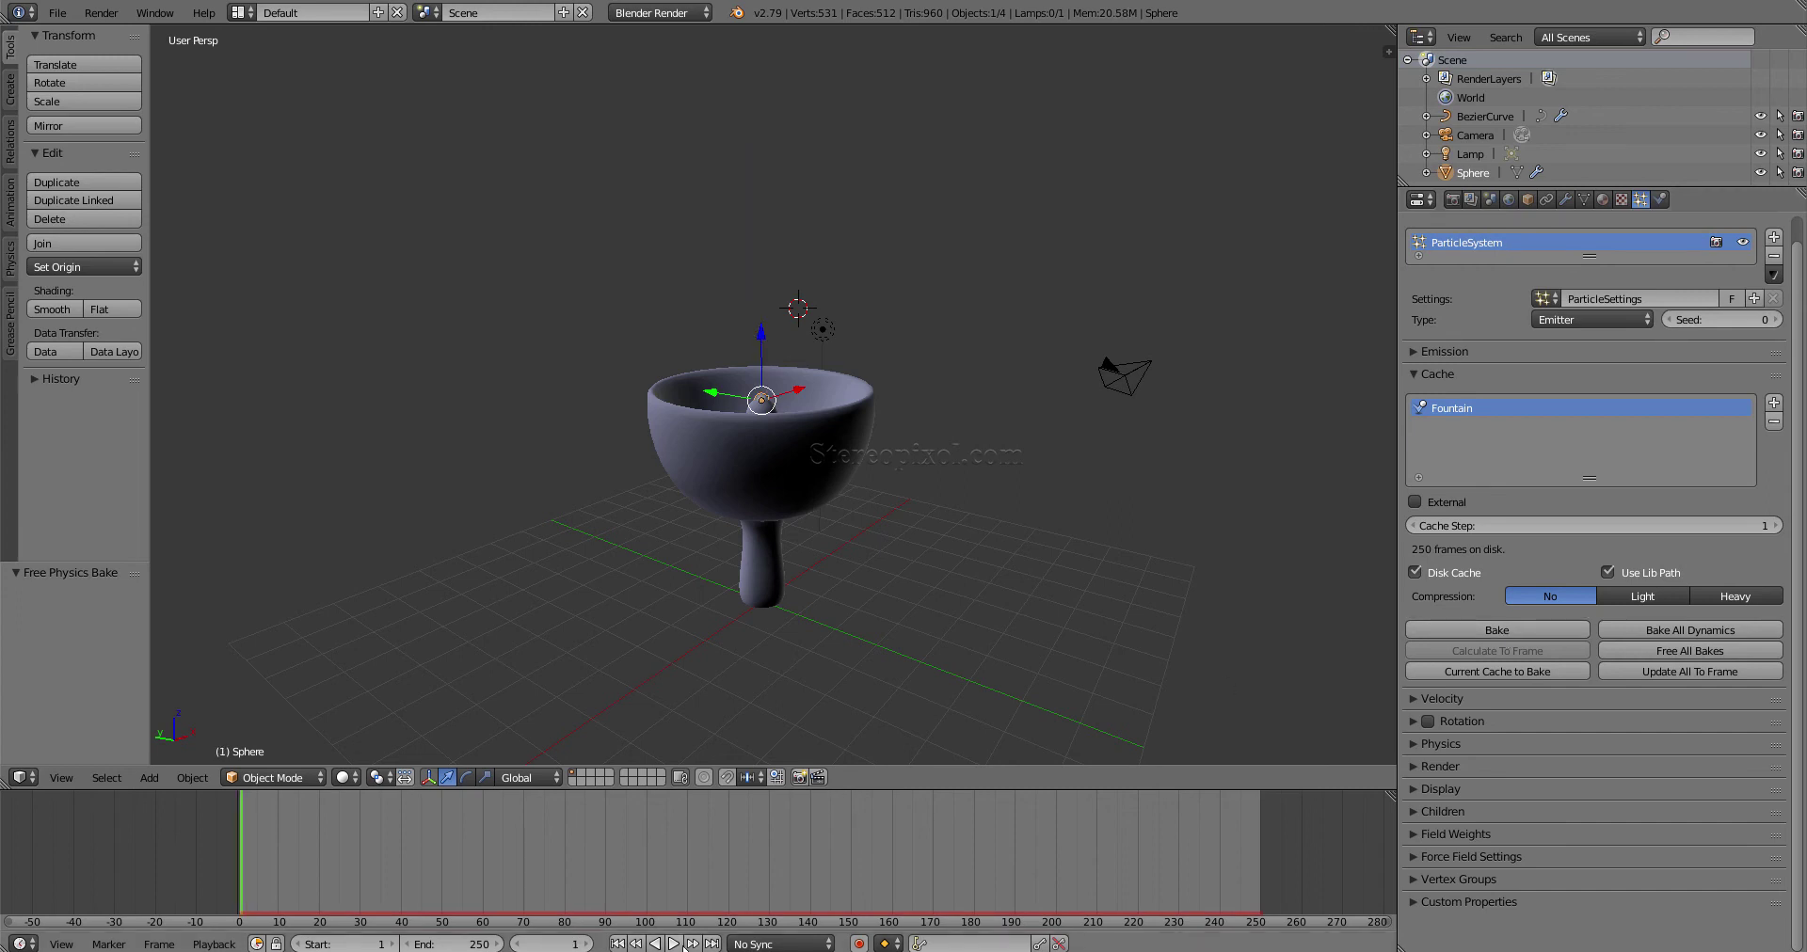
pyautogui.click(674, 945)
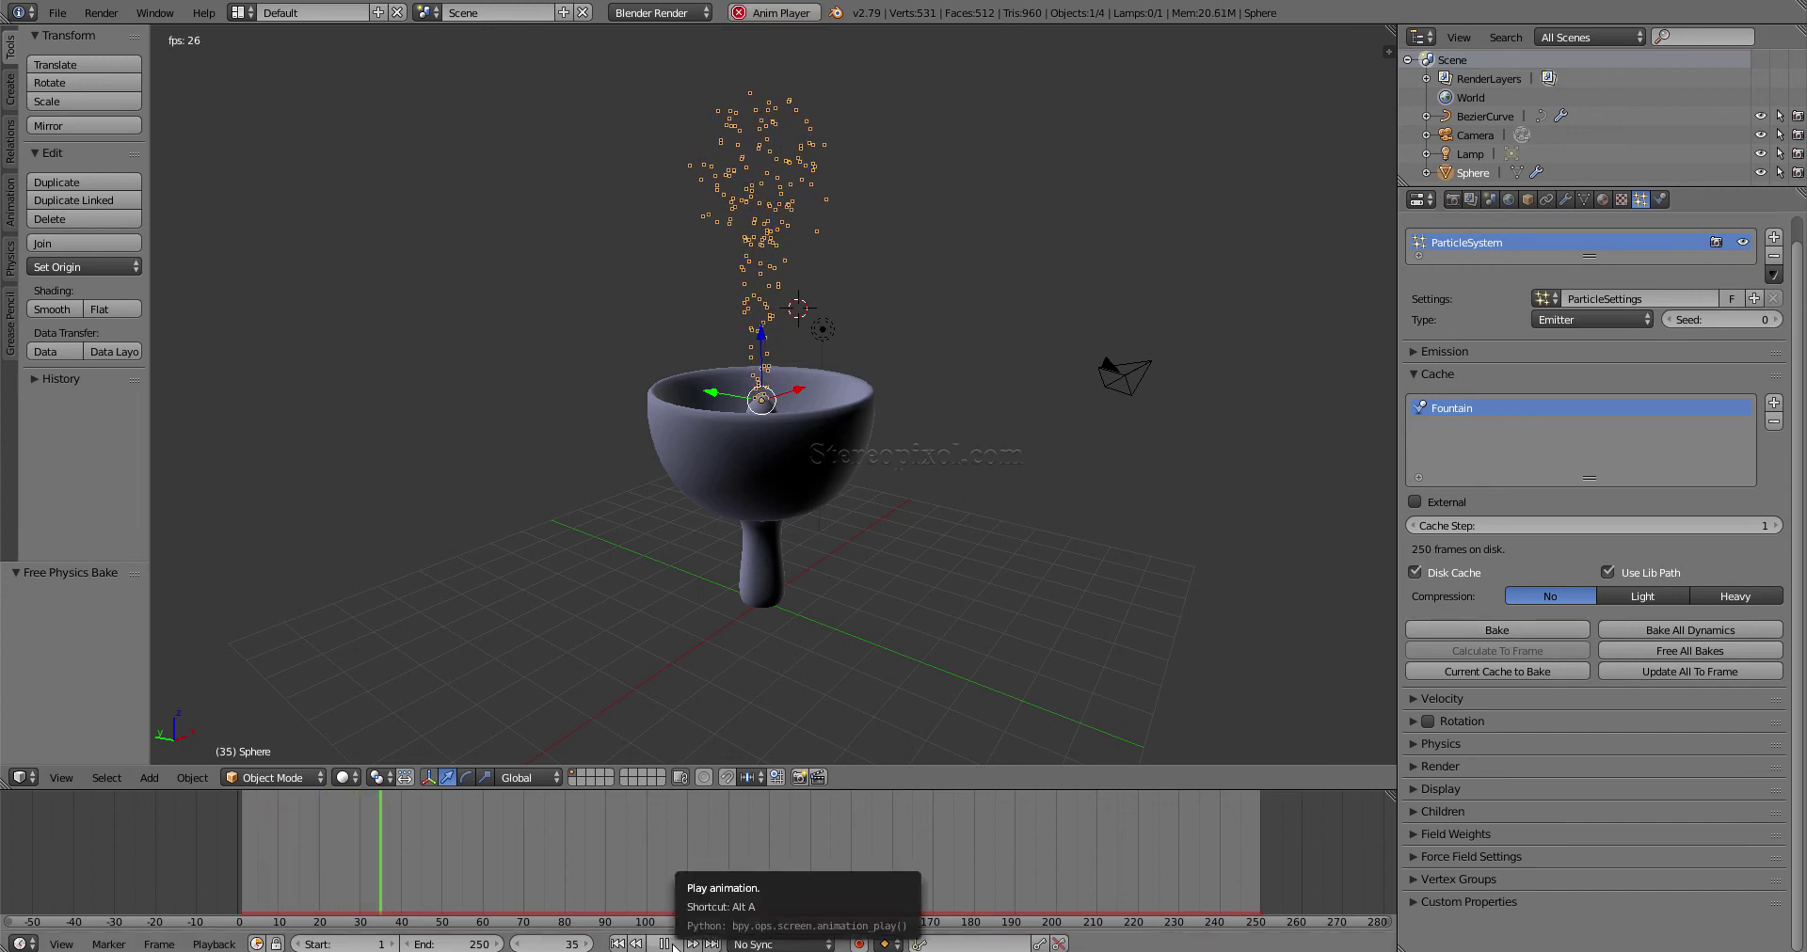
pyautogui.click(674, 946)
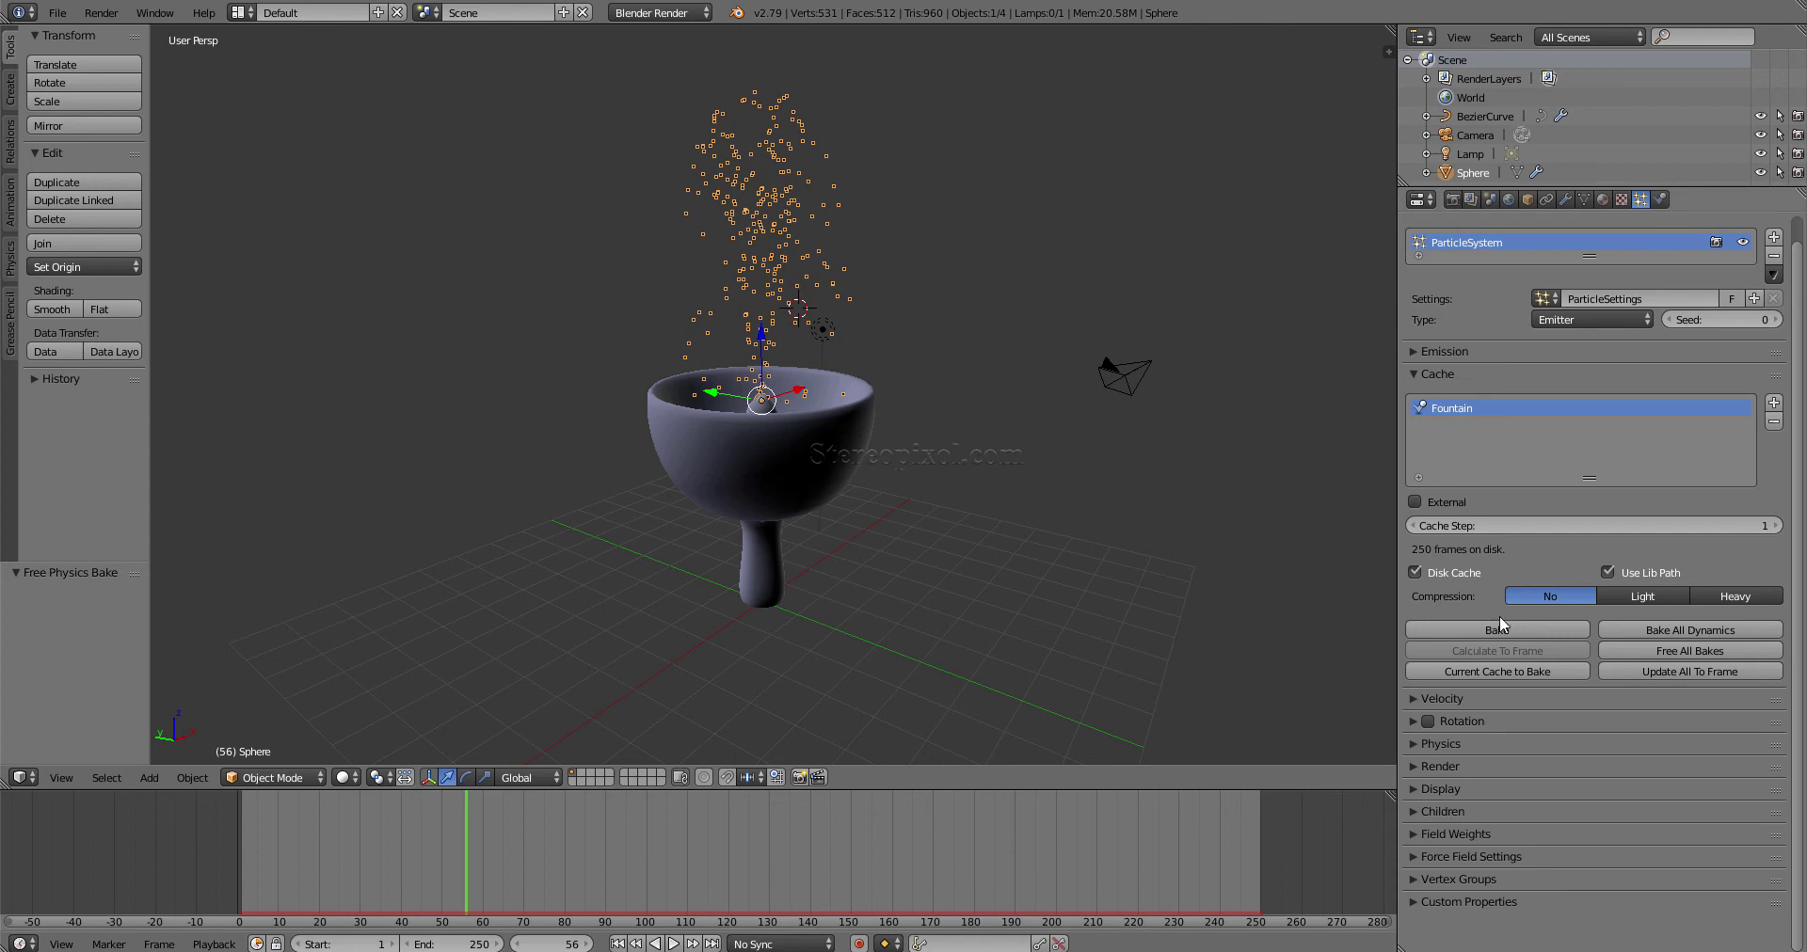
# - Try a Cache Step of 2, return it to 1 and calculate the Fountain cache up to frame 56
pyautogui.click(1776, 526)
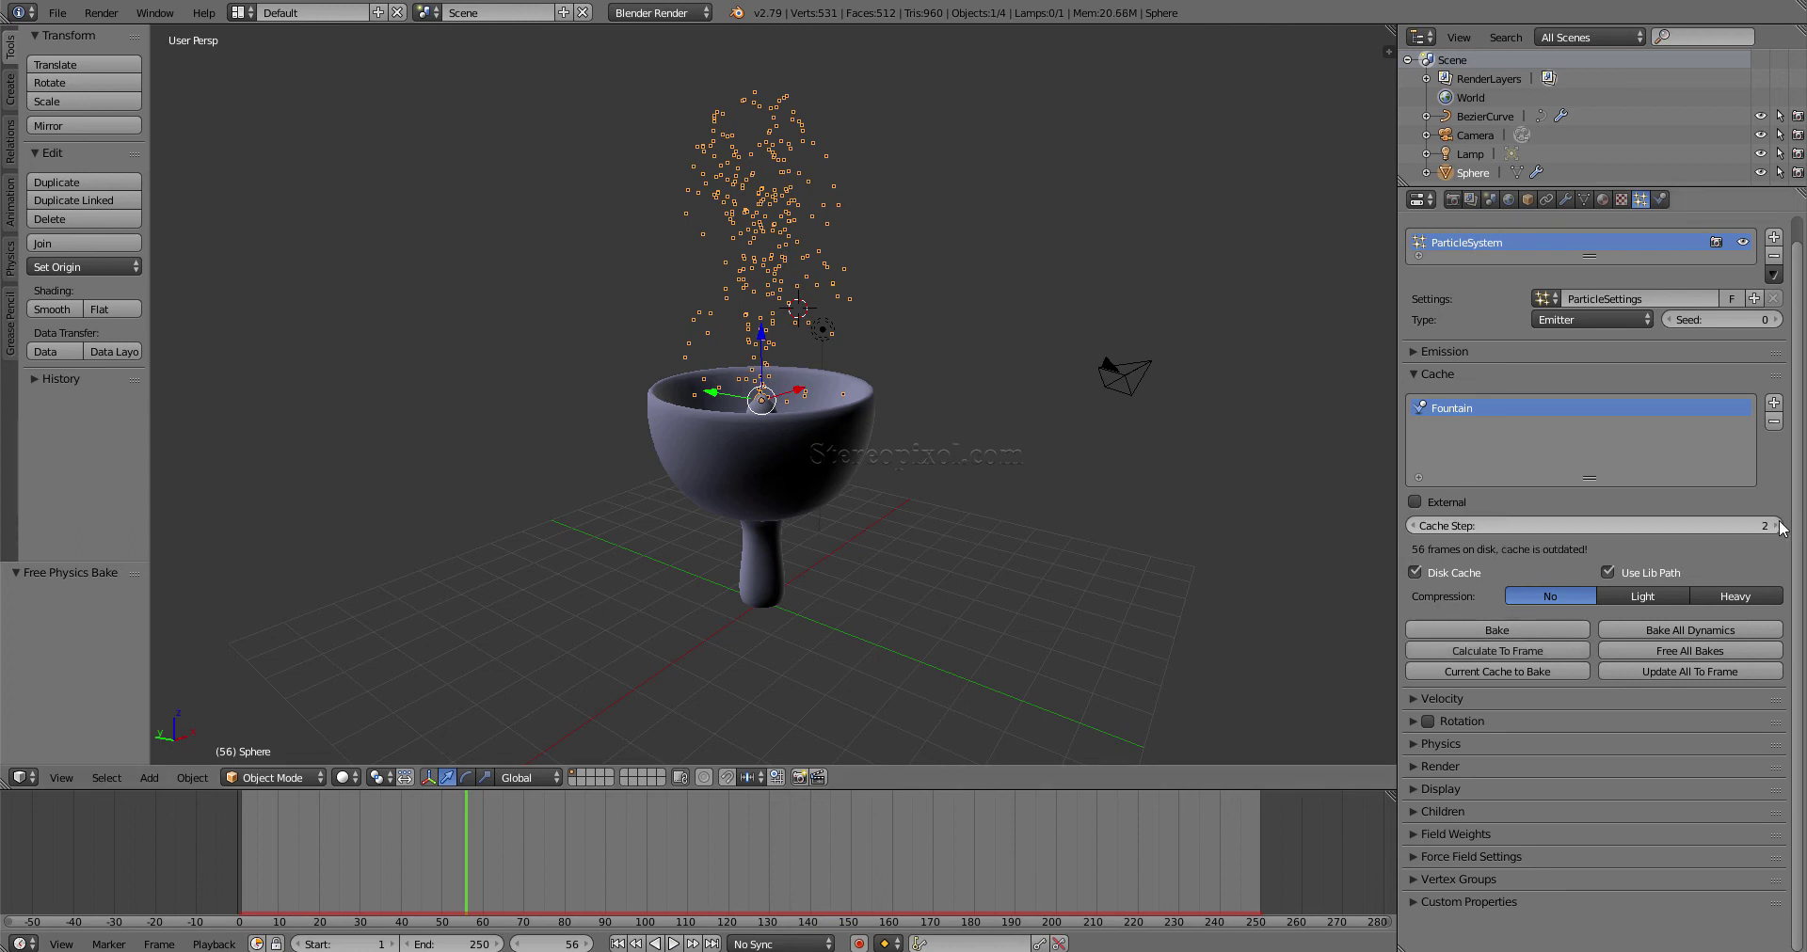
pyautogui.click(1411, 525)
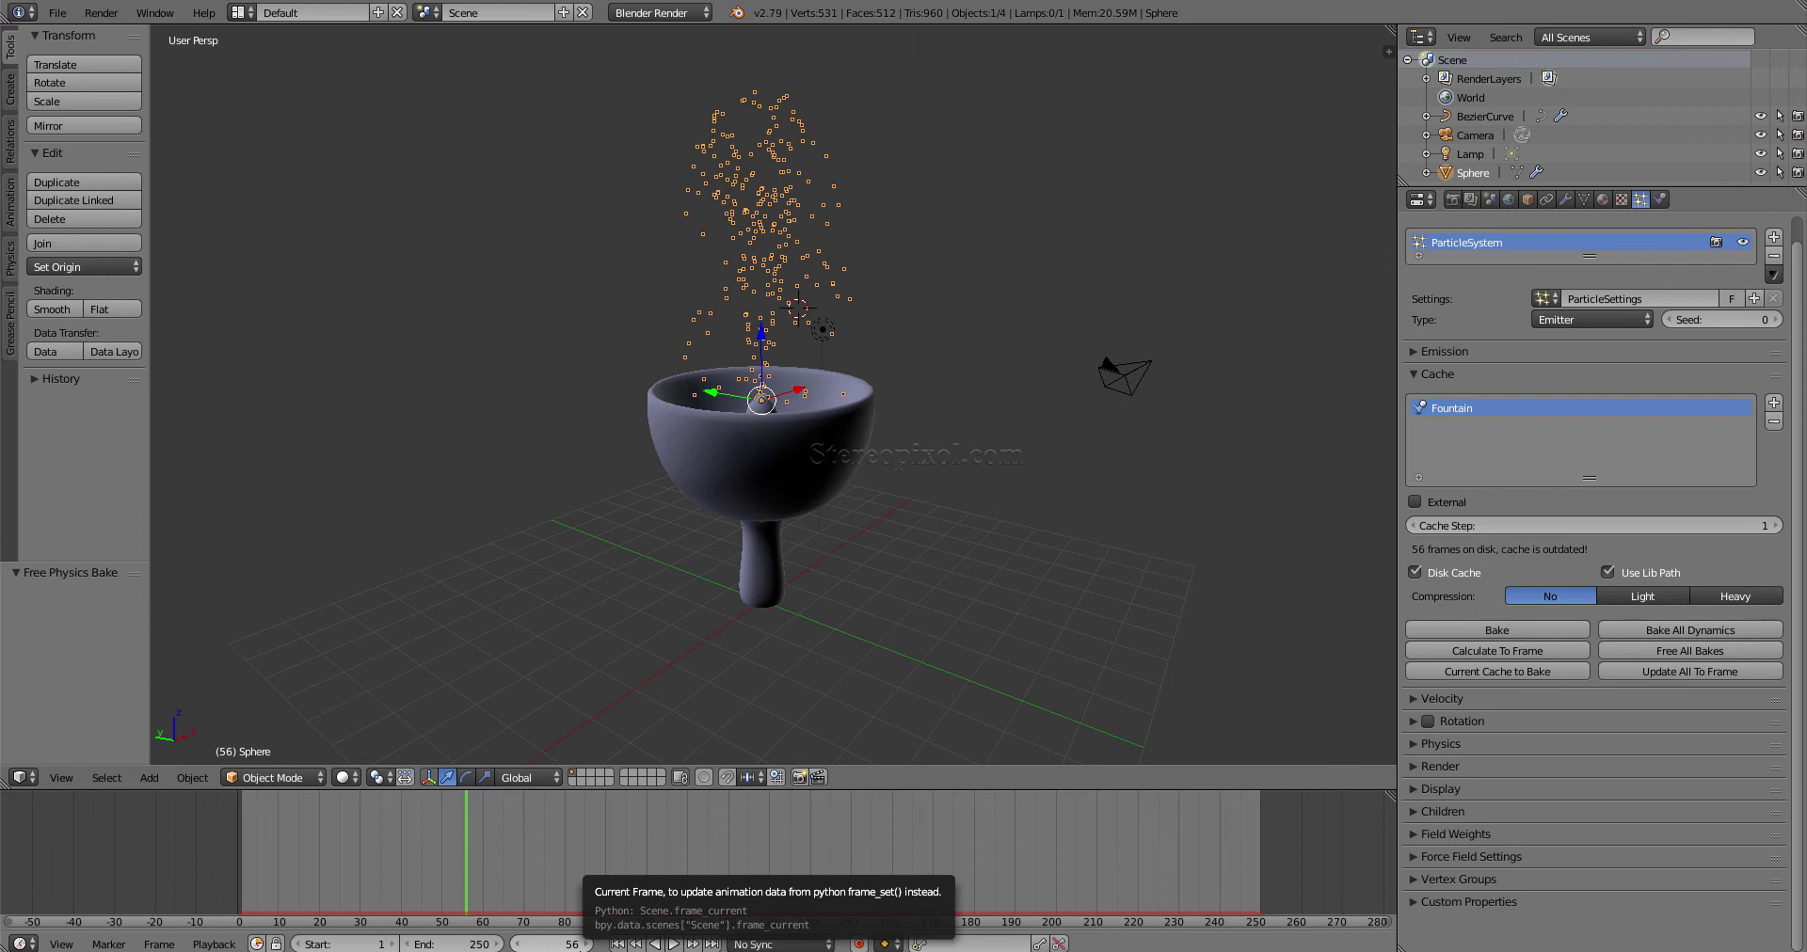
pyautogui.click(1498, 652)
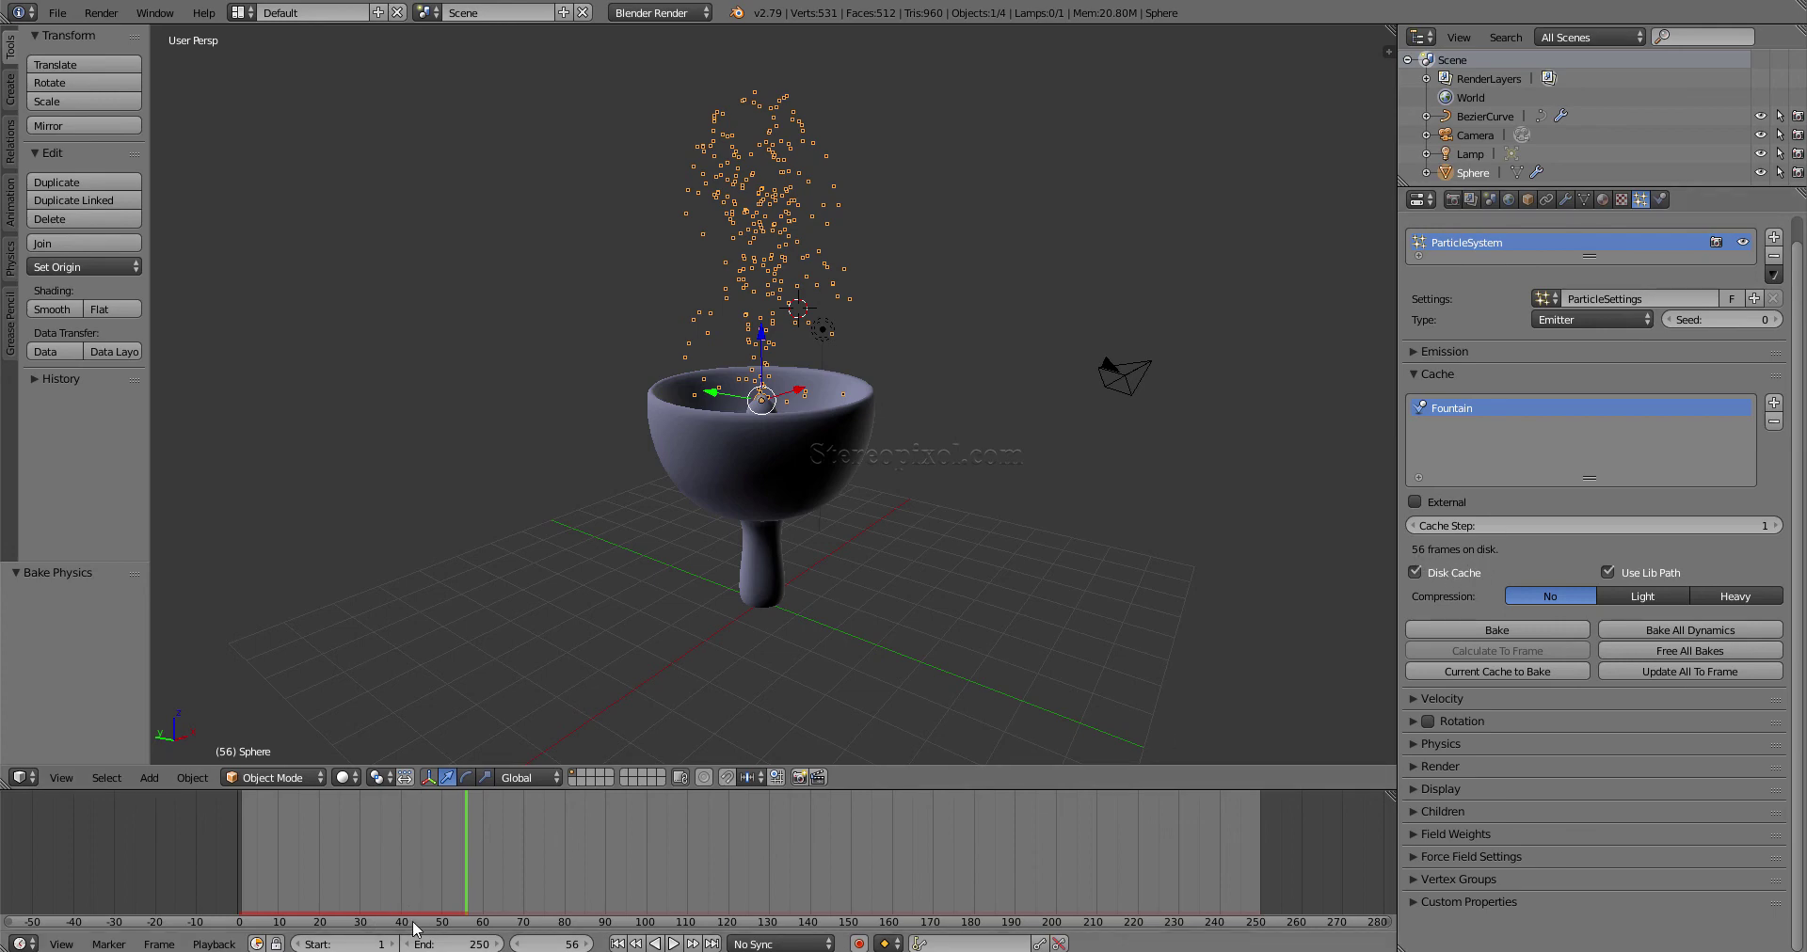
# - Examine the recalculated Fountain frame files in the blendcache_untitled folder in File Explorer, then return to Blender
pyautogui.click(415, 951)
pyautogui.scroll(-10, 1305, 527)
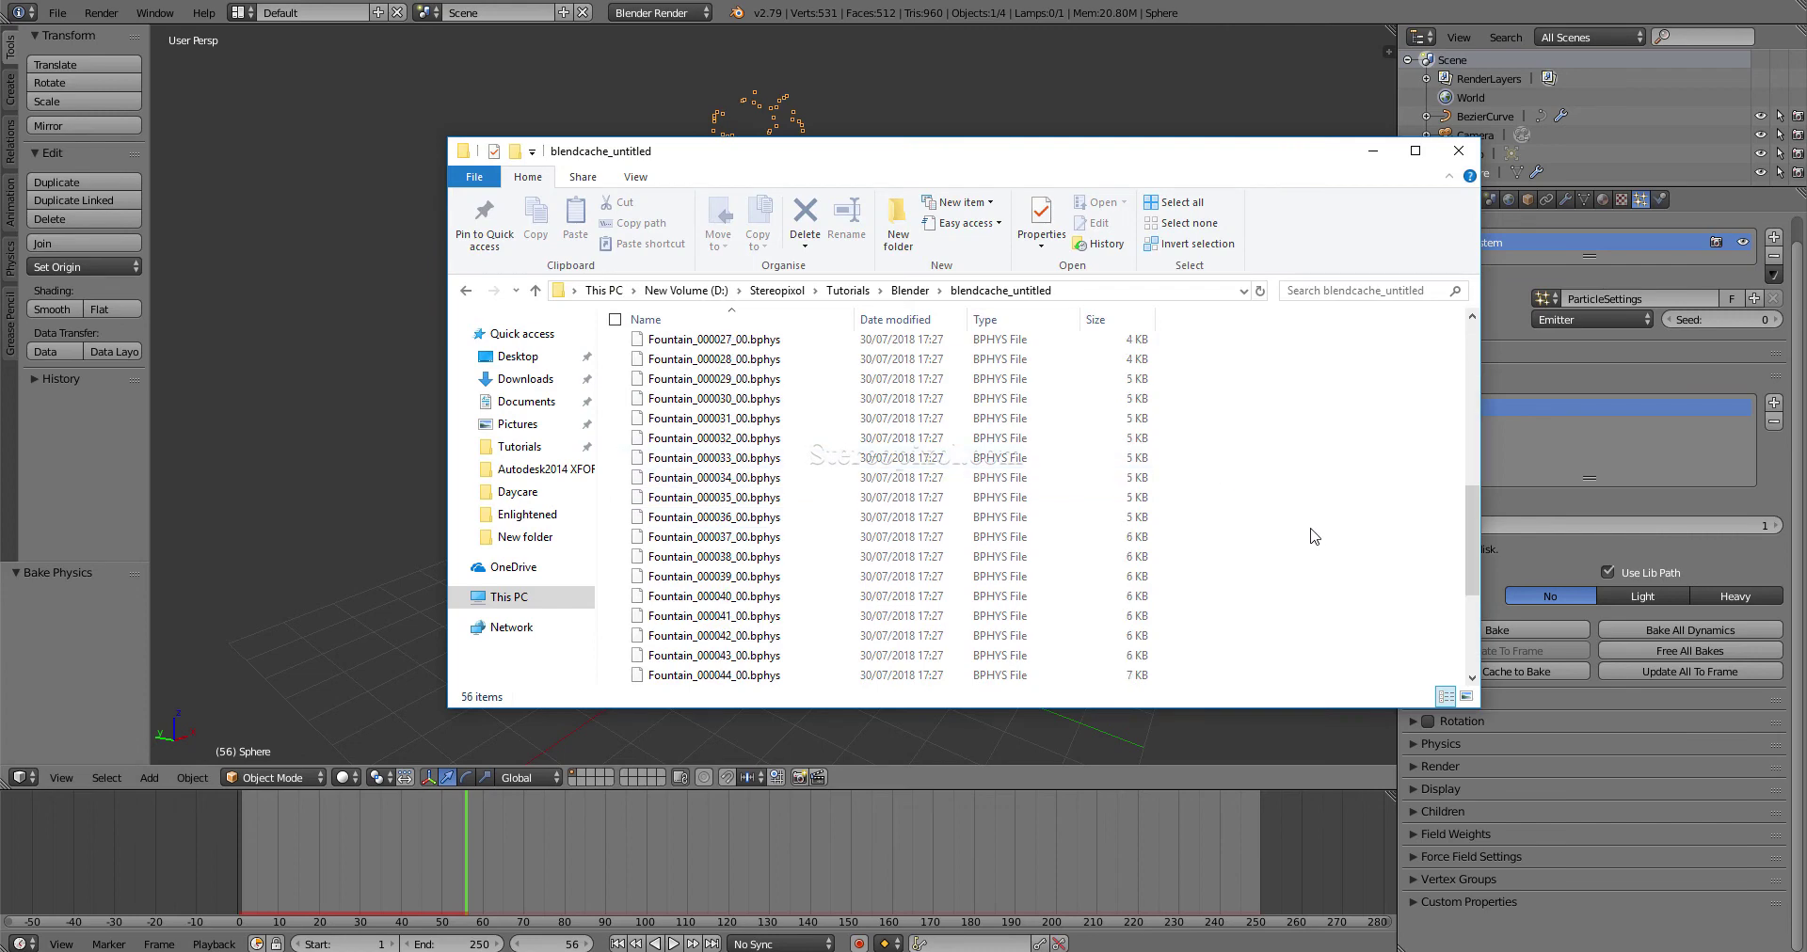
pyautogui.click(1373, 151)
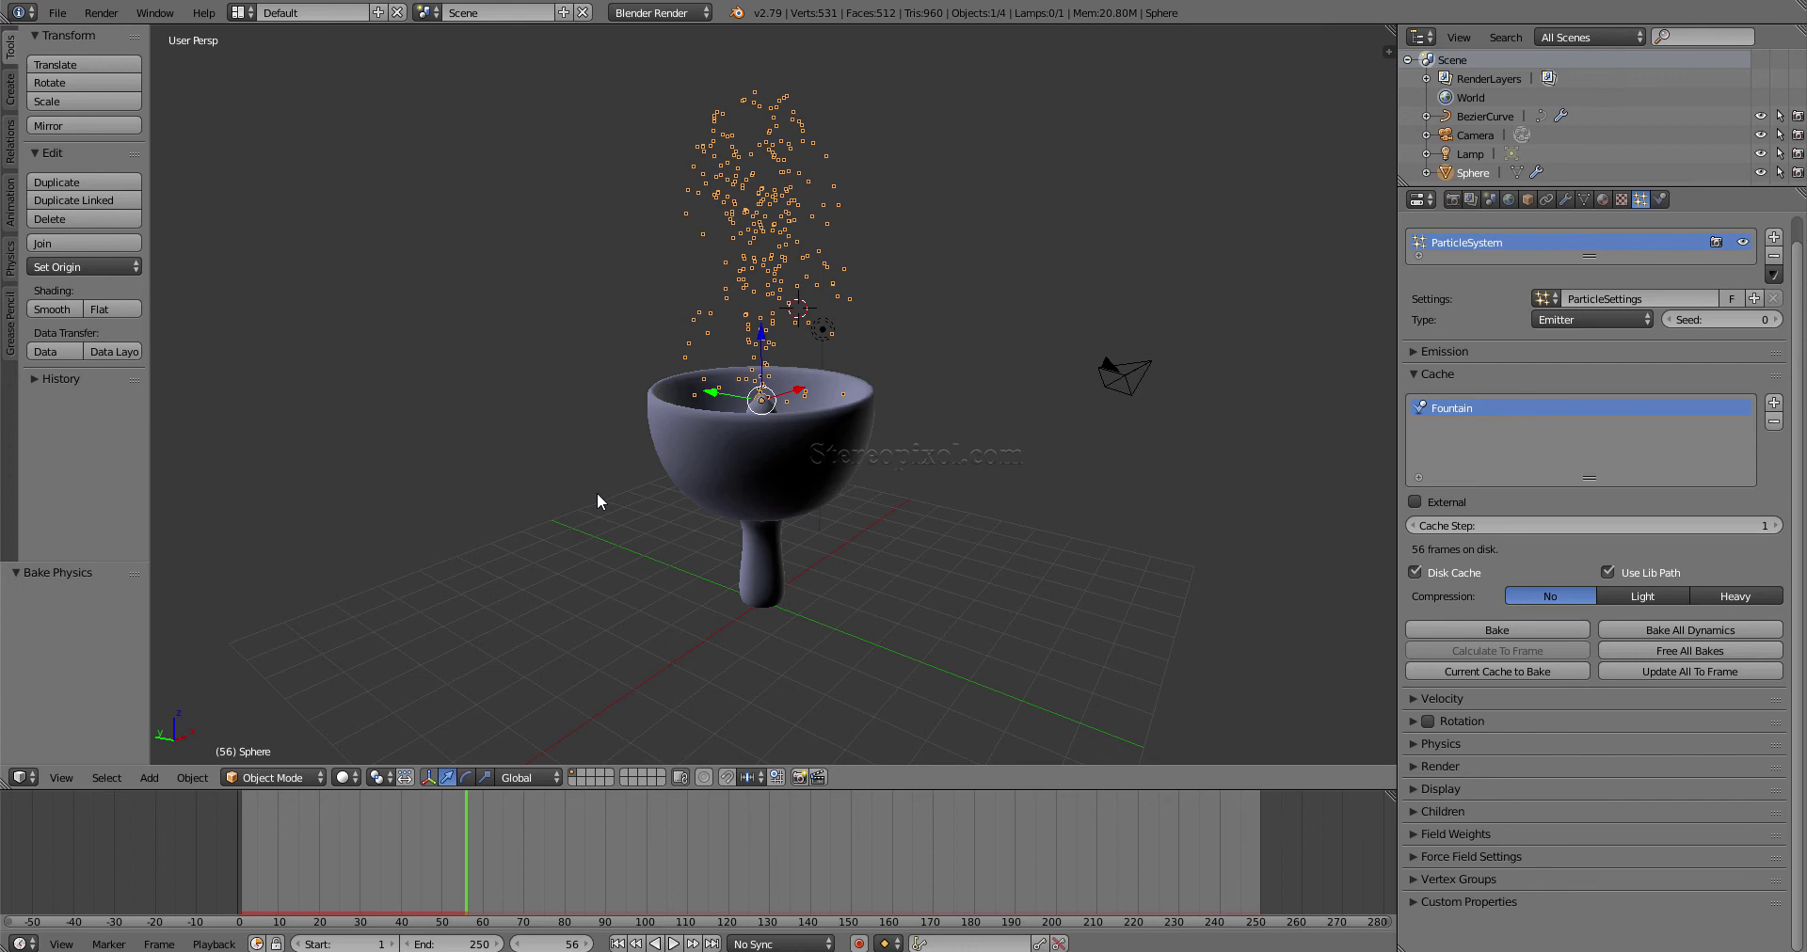
# - Add a new cache to the sphere's particle system and delete the Fountain cache
pyautogui.click(1696, 636)
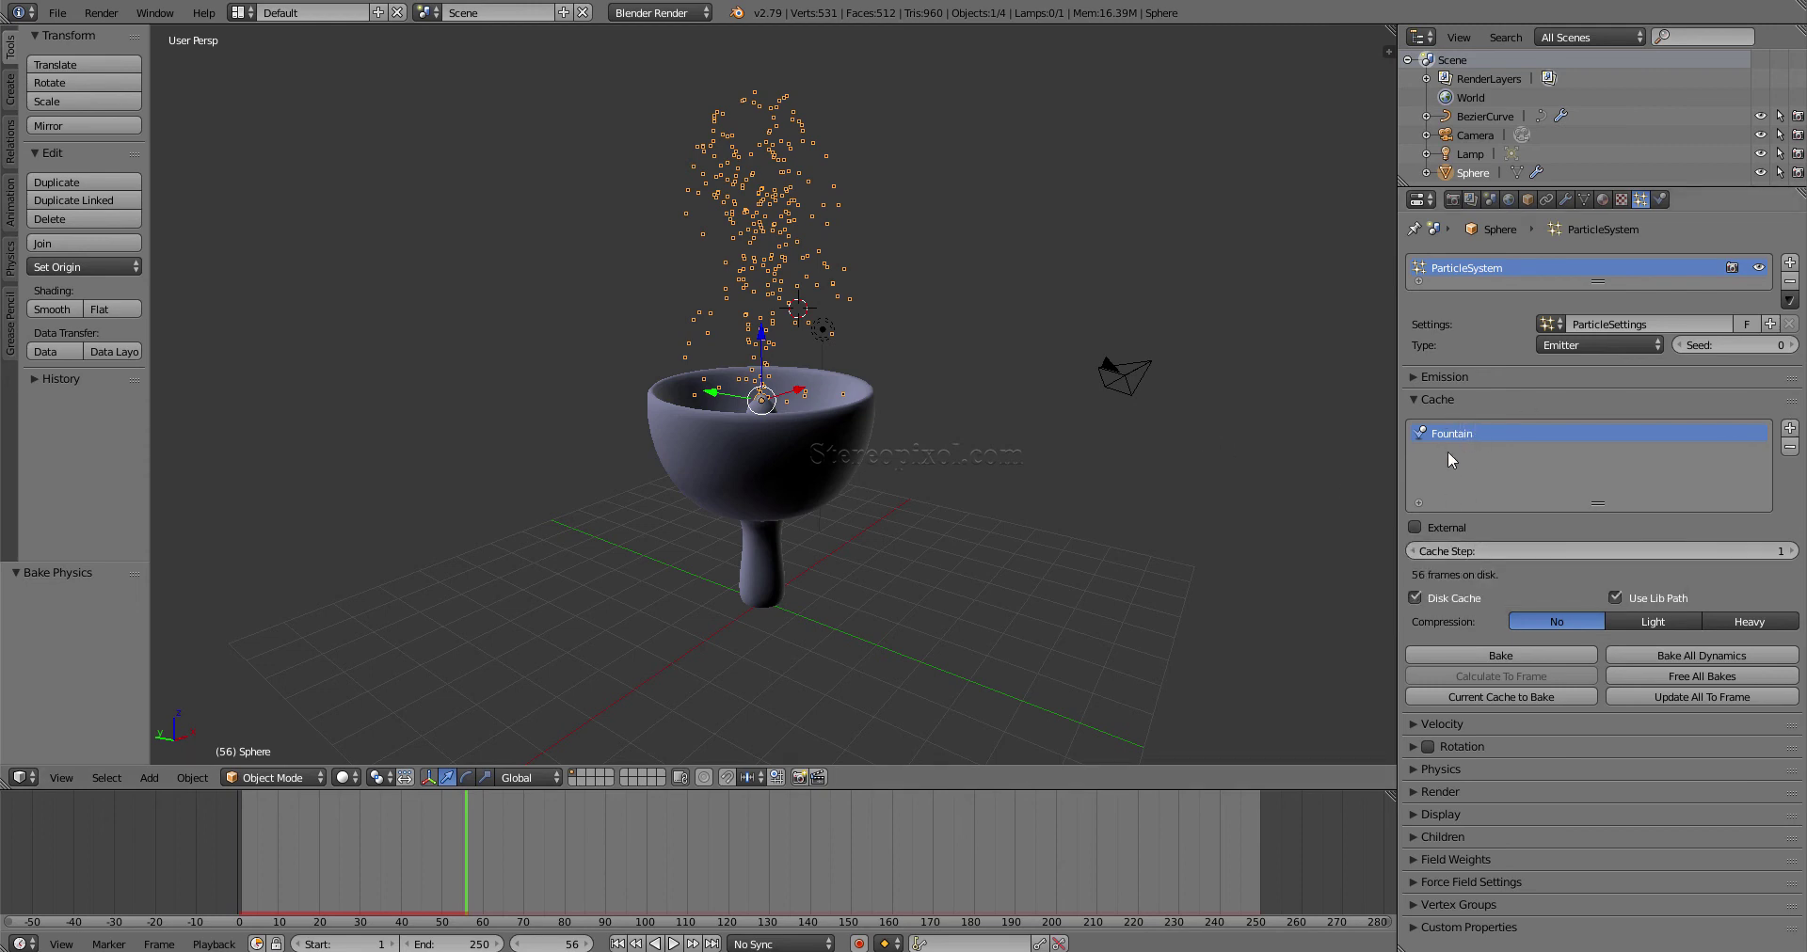
pyautogui.click(1790, 428)
pyautogui.click(1789, 448)
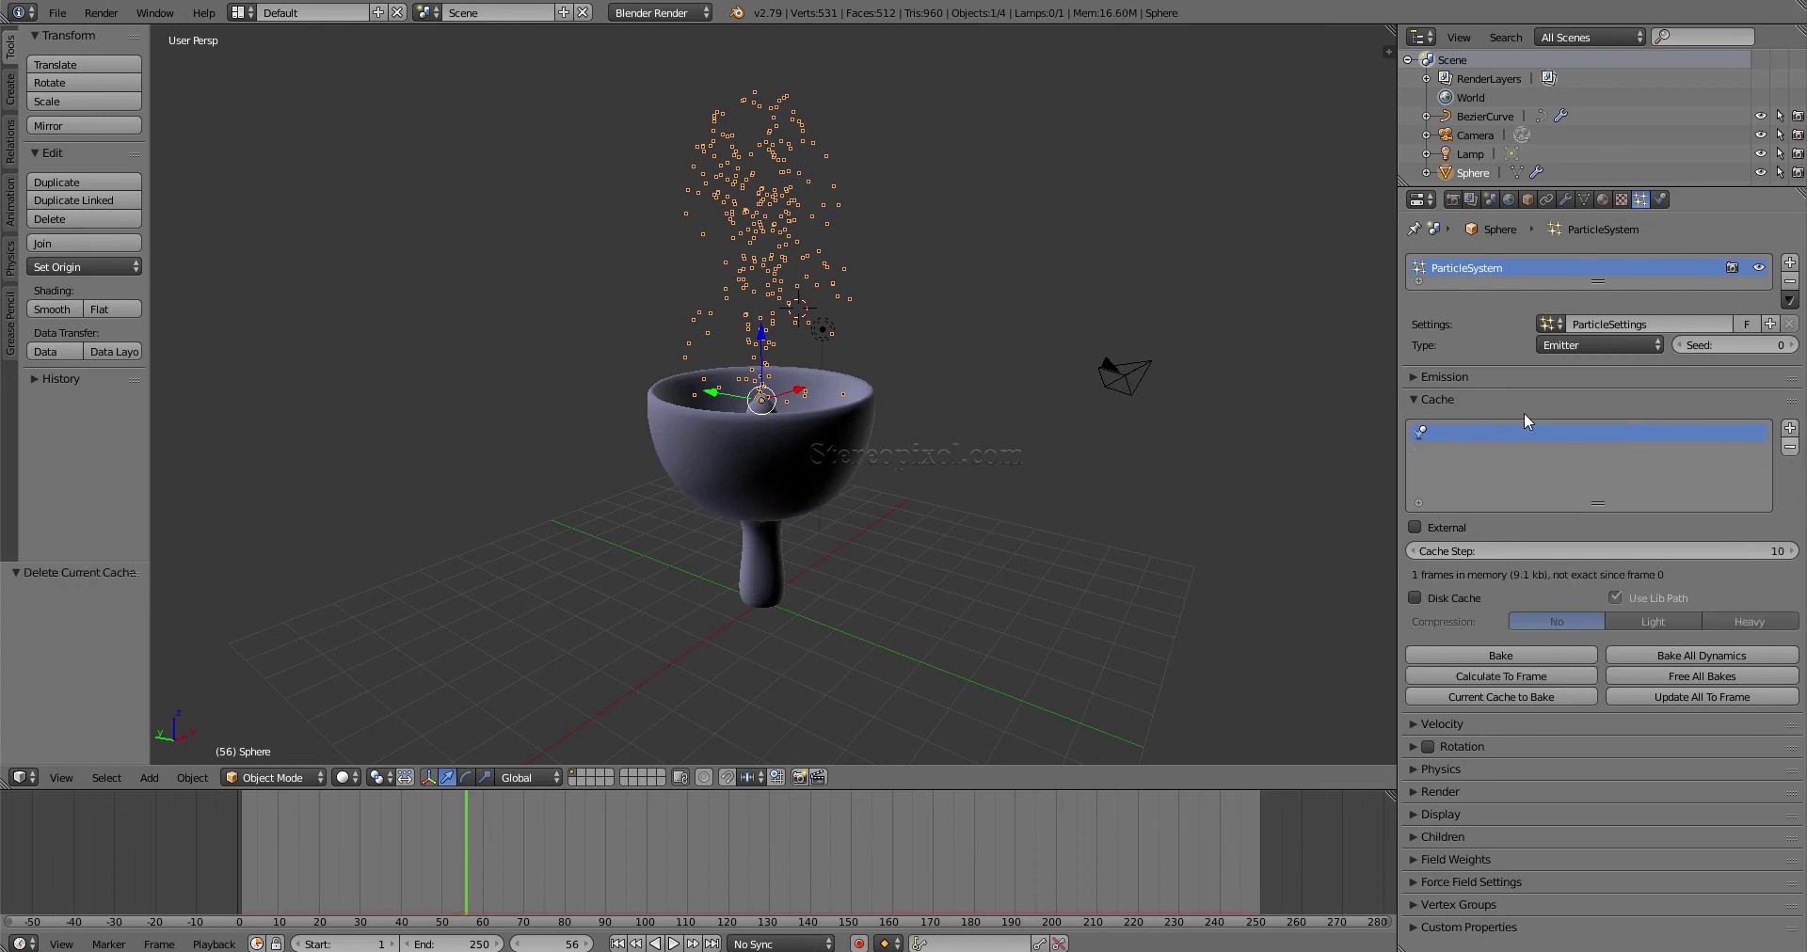
# - Name the remaining particle cache Fountain, play the animation from frame 1 to about frame 29 and return to the start
pyautogui.doubleClick(1499, 432)
pyautogui.write('Fountain')
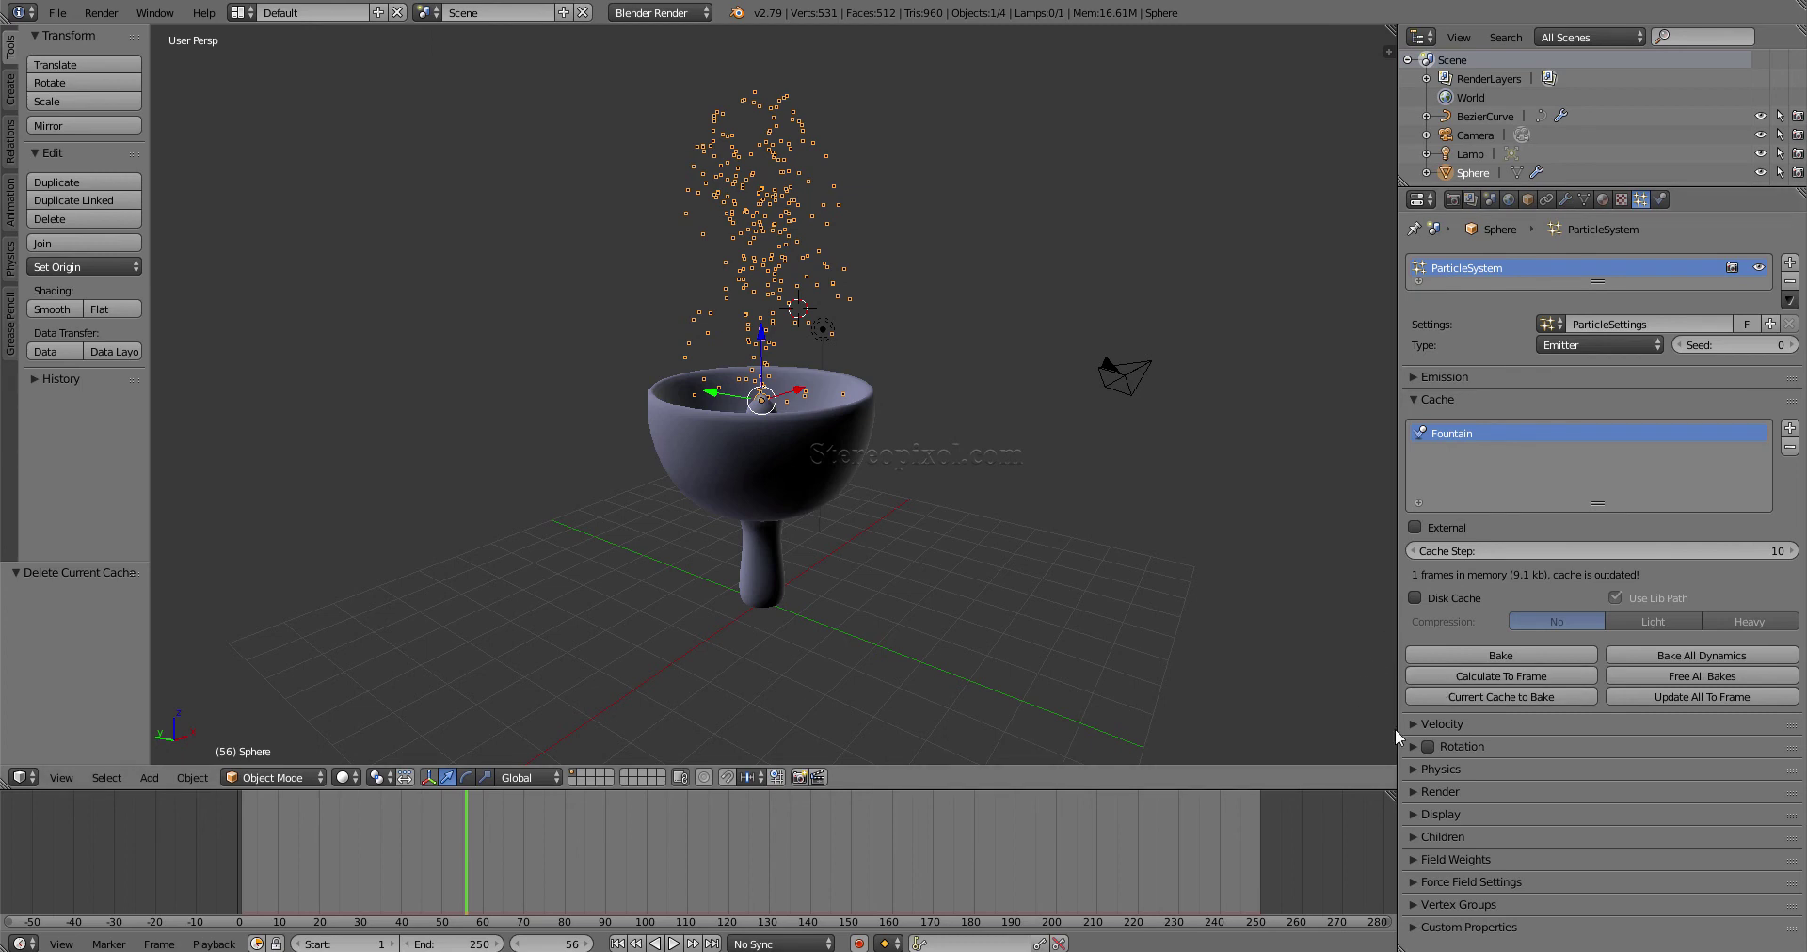
pyautogui.click(618, 943)
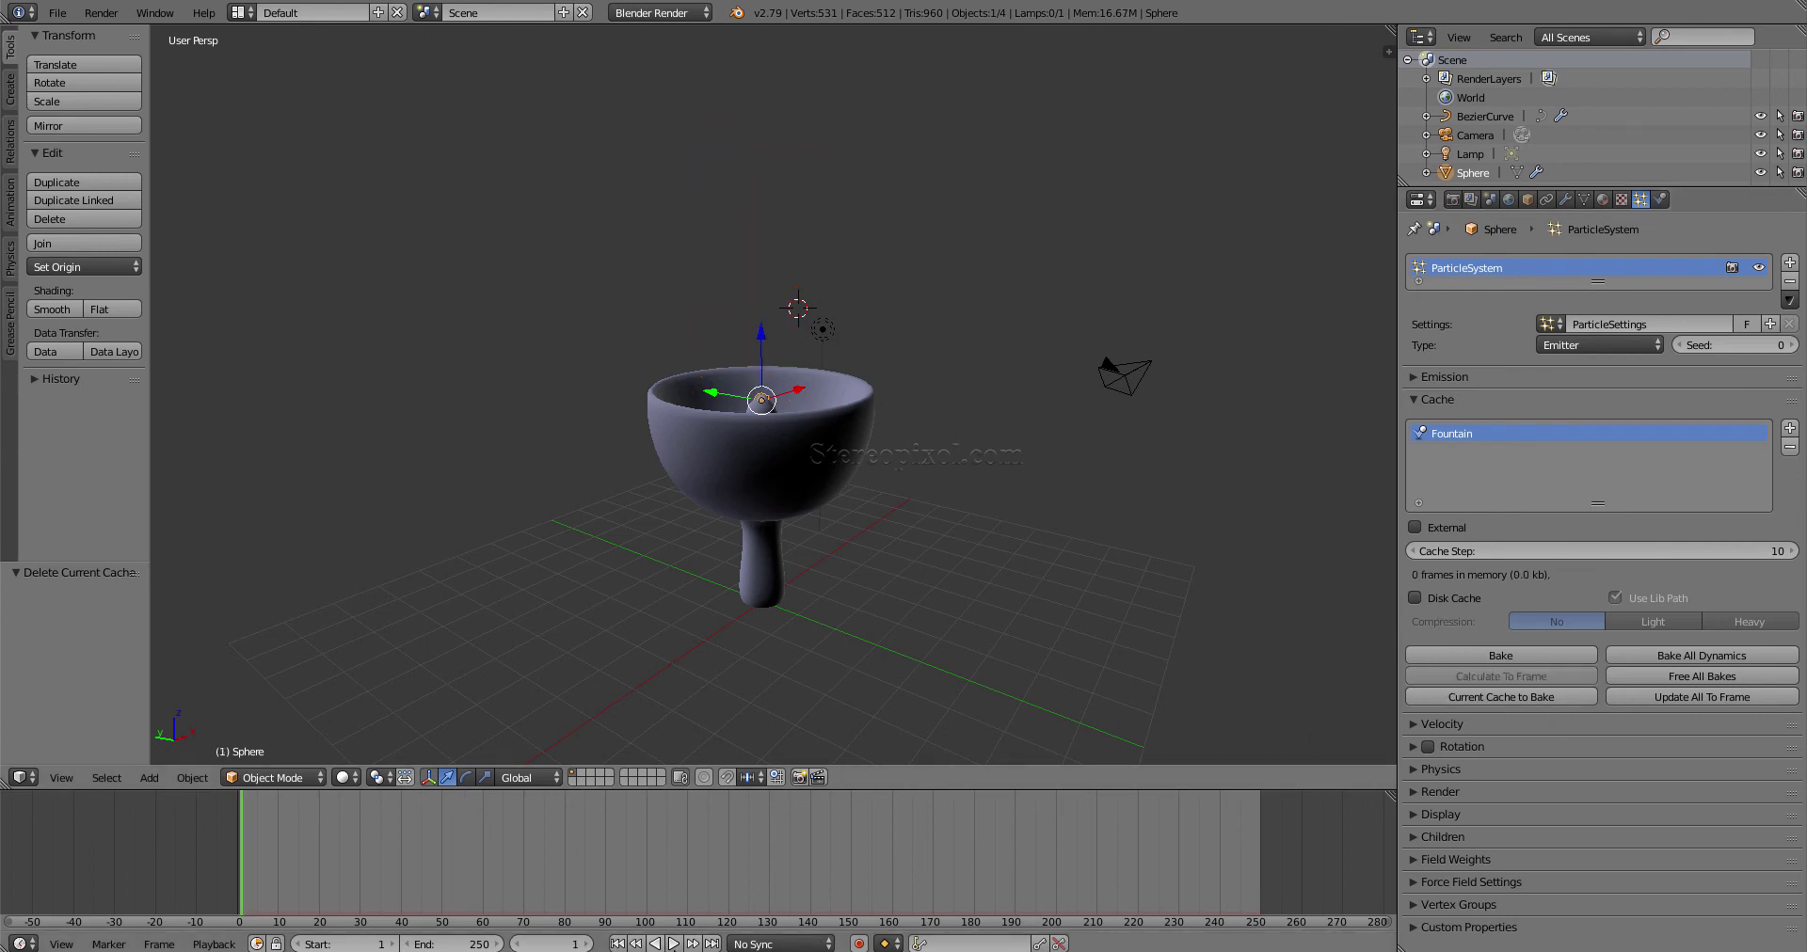
pyautogui.click(673, 943)
pyautogui.click(669, 946)
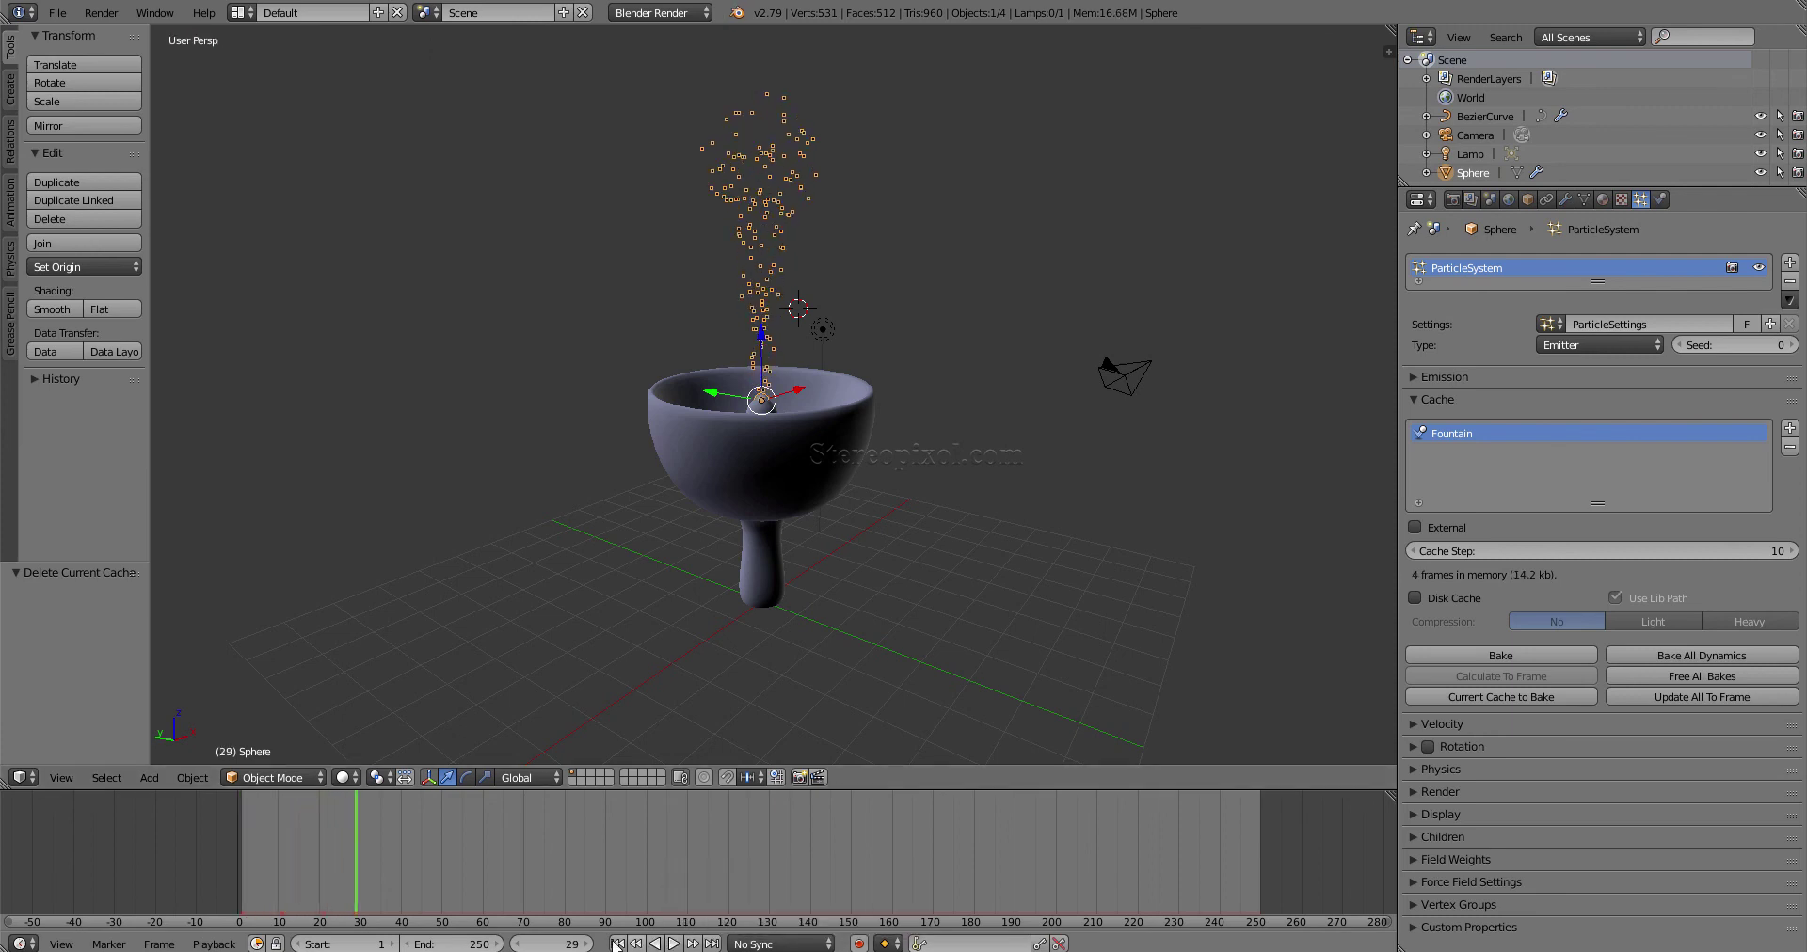
pyautogui.click(618, 945)
# - Set the Fountain cache's Cache Step to 1 and enable Disk Cache
pyautogui.click(1792, 547)
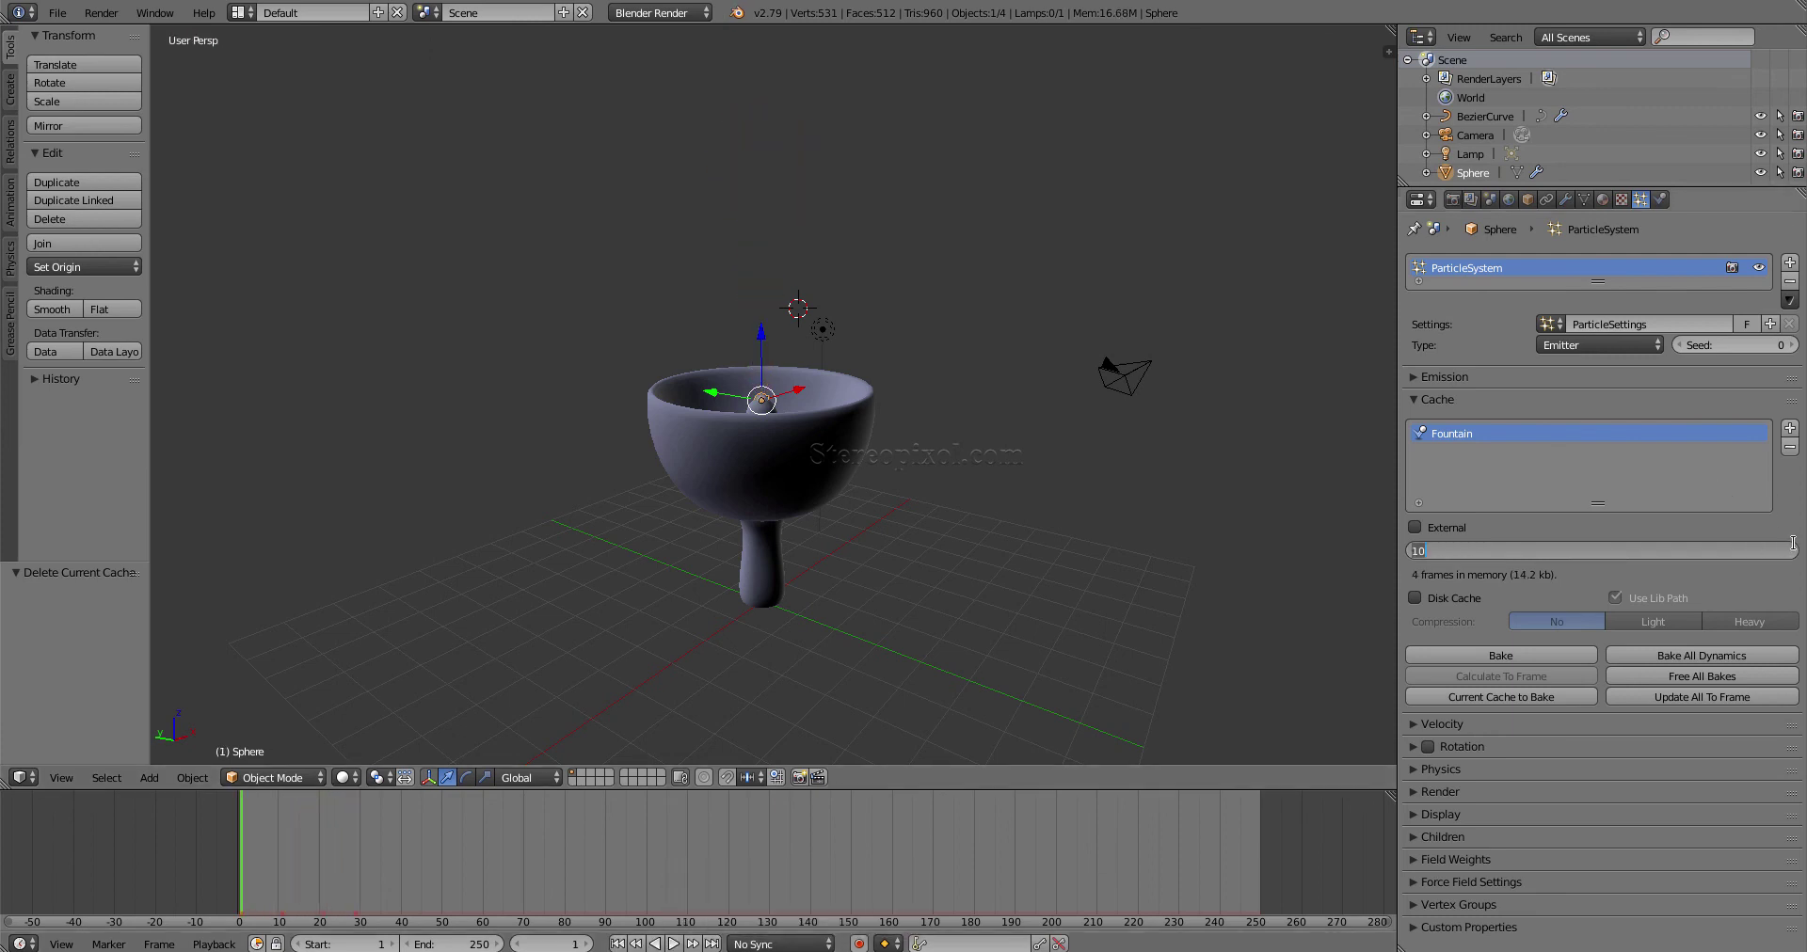
pyautogui.write('1')
pyautogui.press('Return')
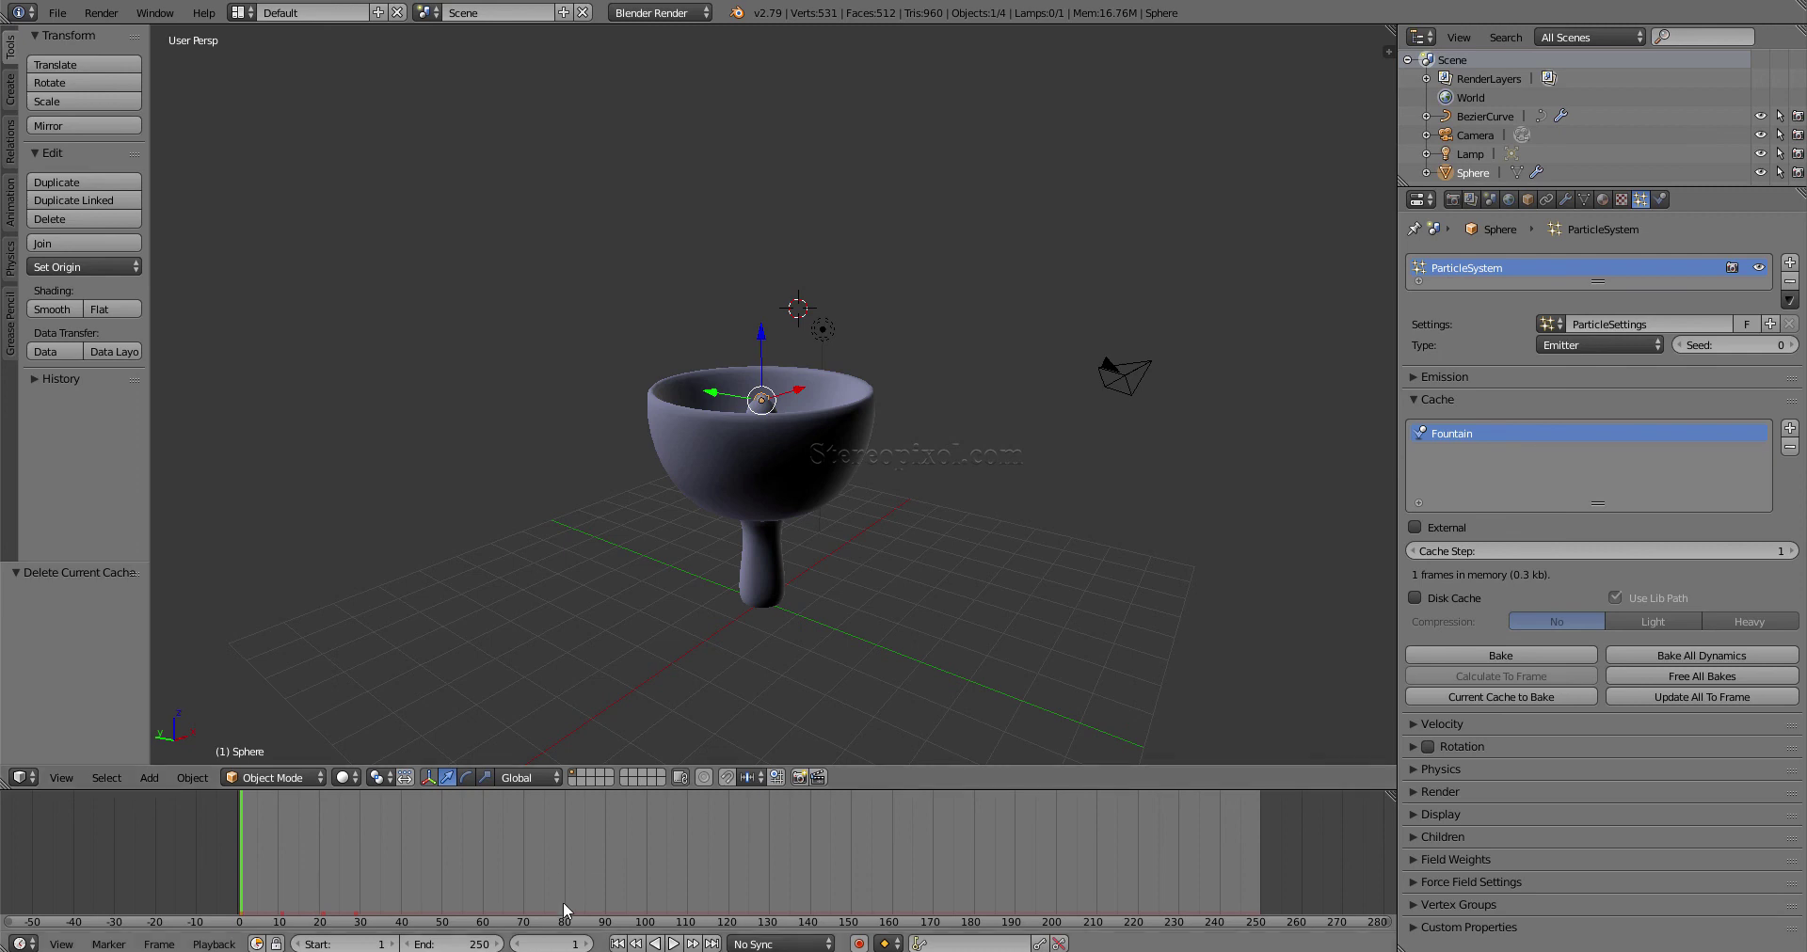
pyautogui.click(1432, 599)
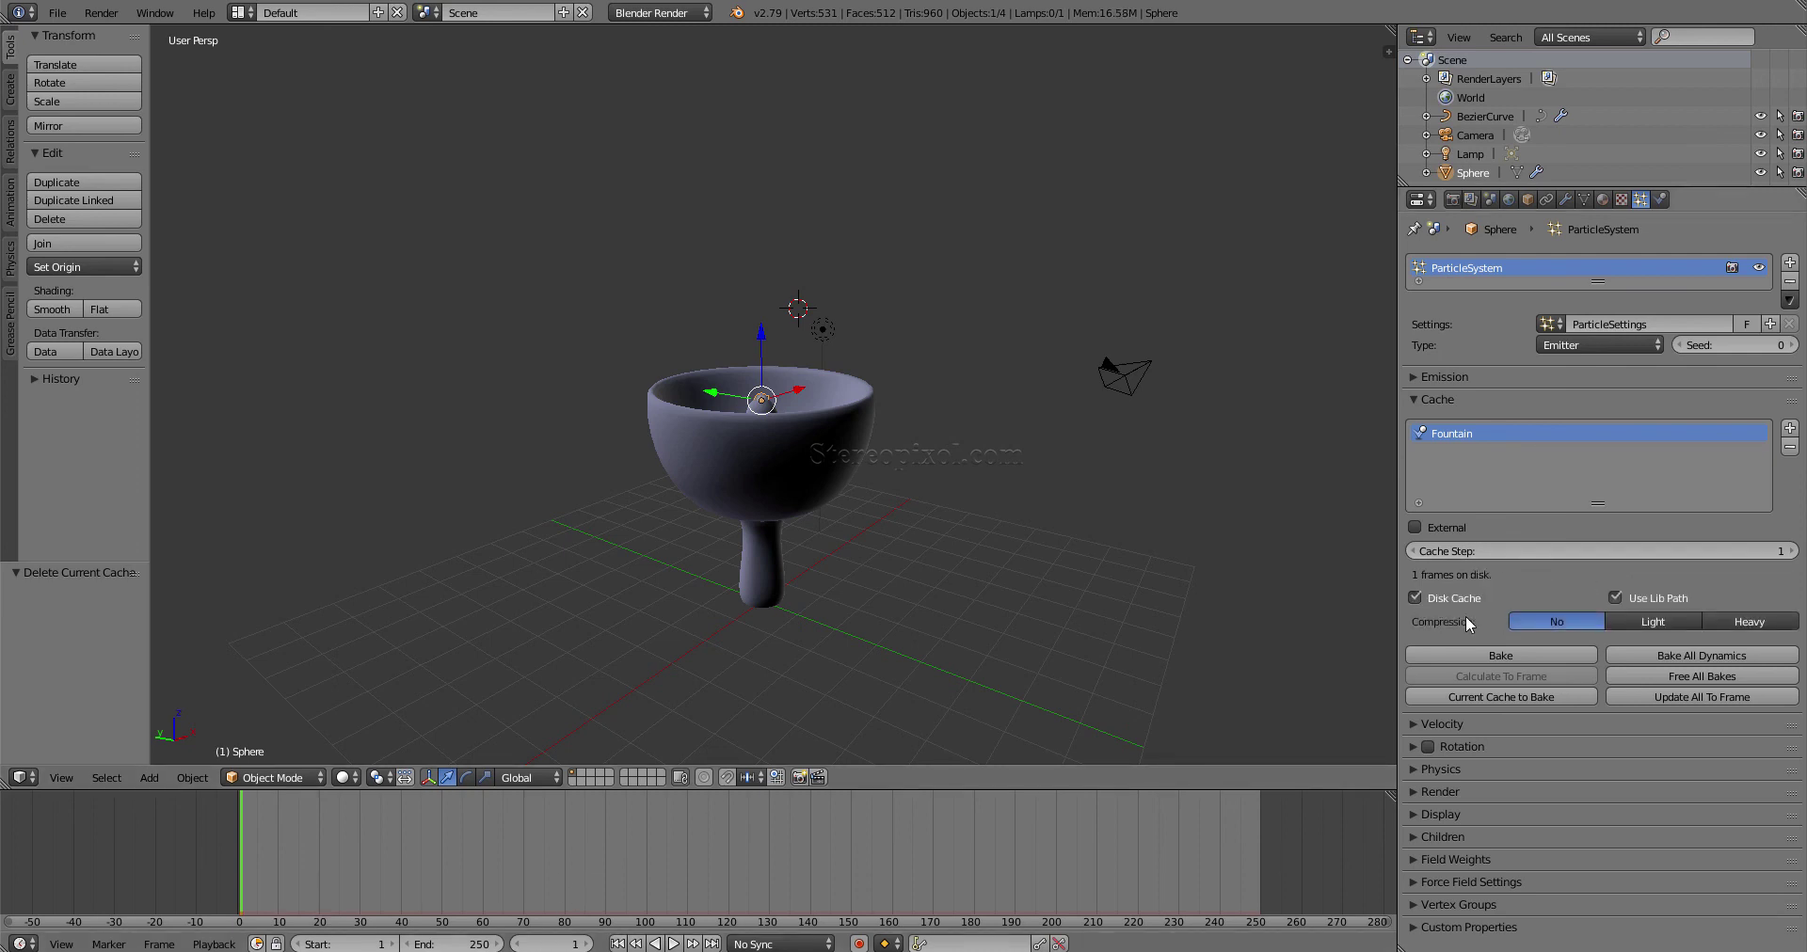
# - Play the animation through to frame 250 to fill the disk cache, return to frame 1 and bake the Fountain cache
pyautogui.click(674, 944)
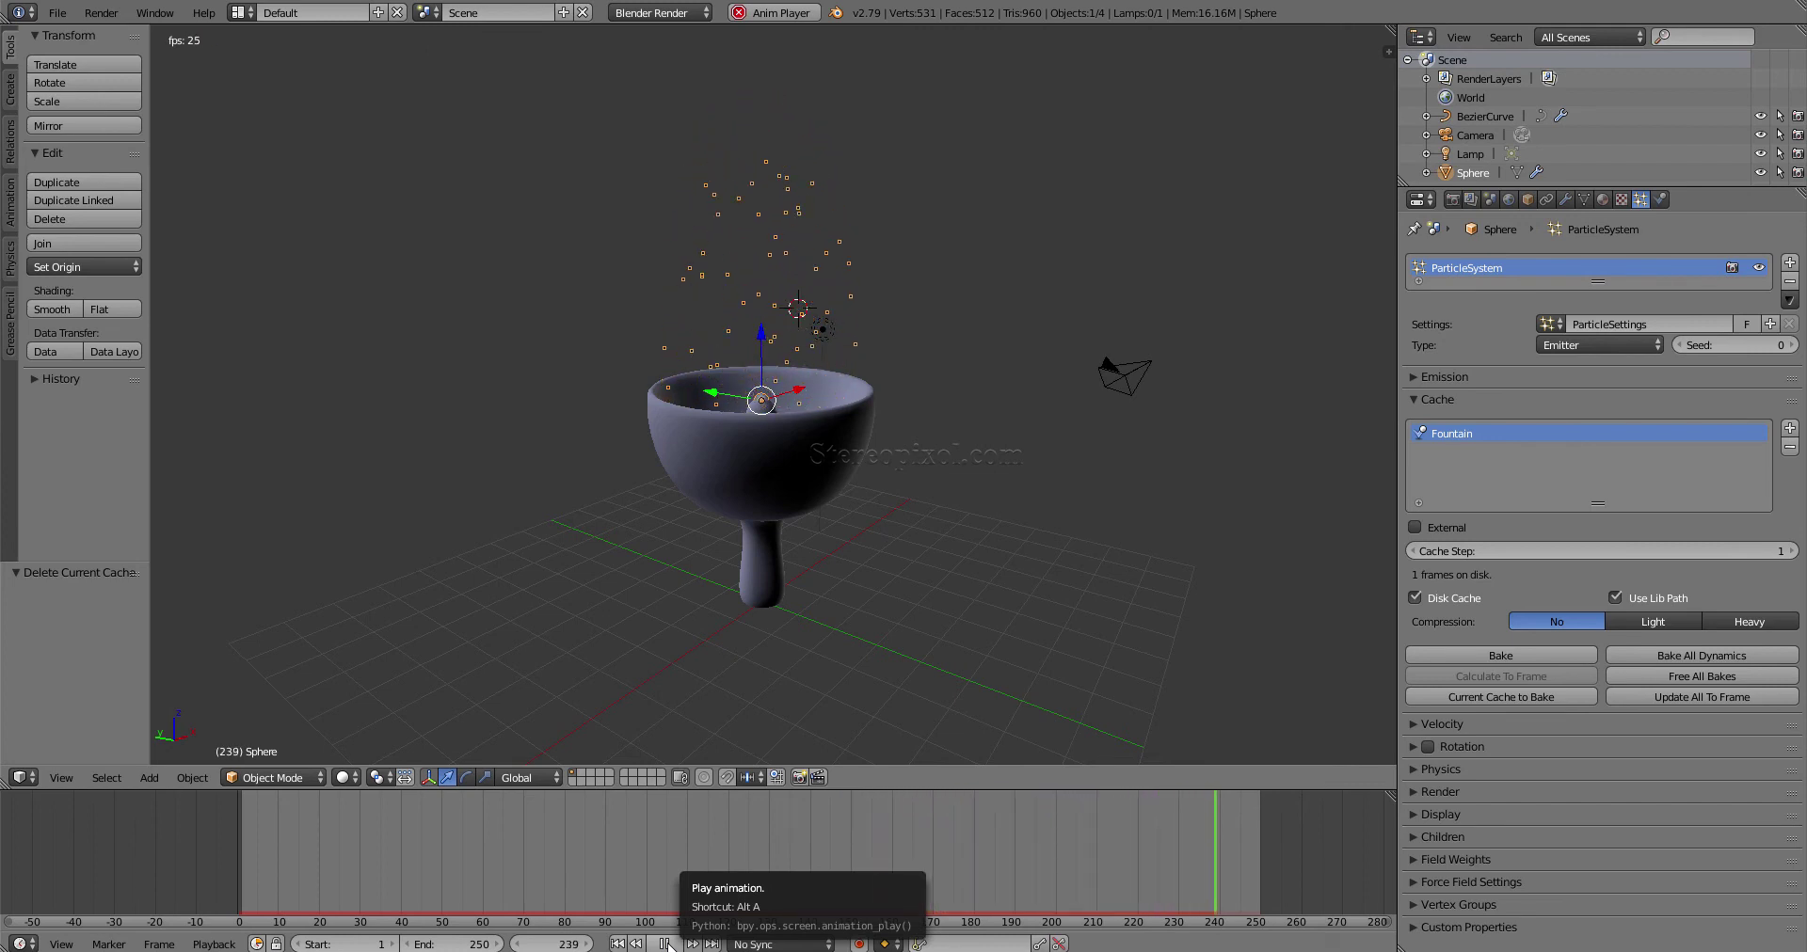
pyautogui.click(666, 944)
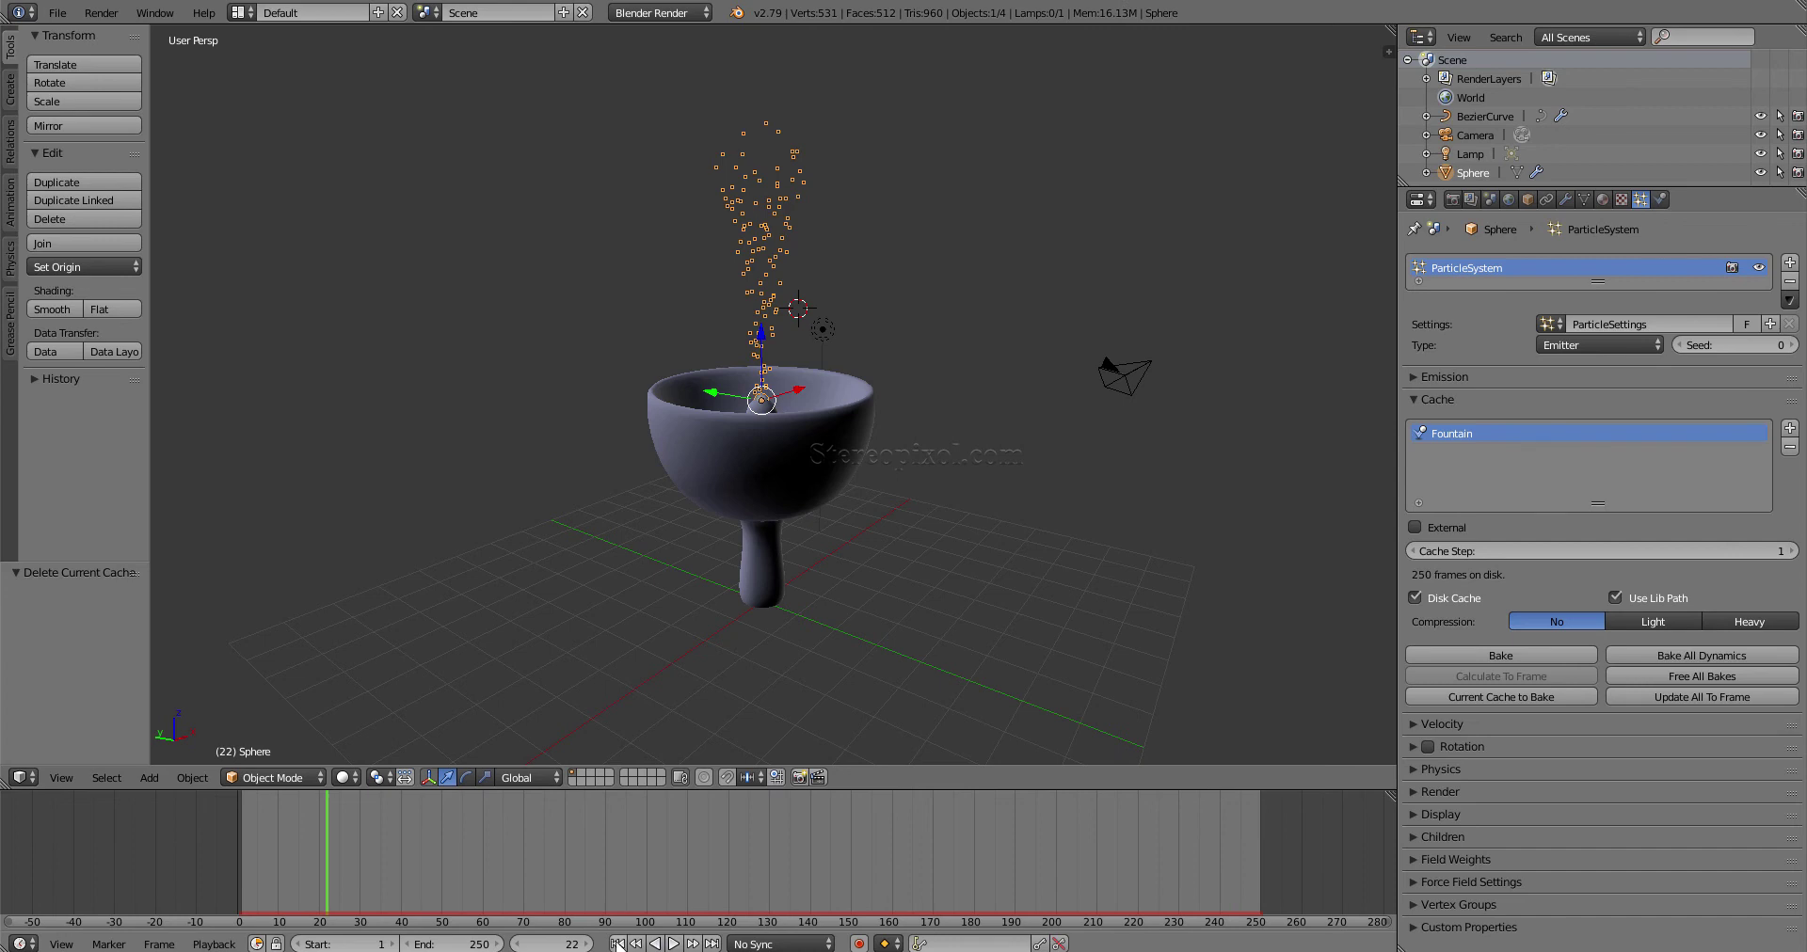
pyautogui.click(617, 944)
pyautogui.click(1503, 655)
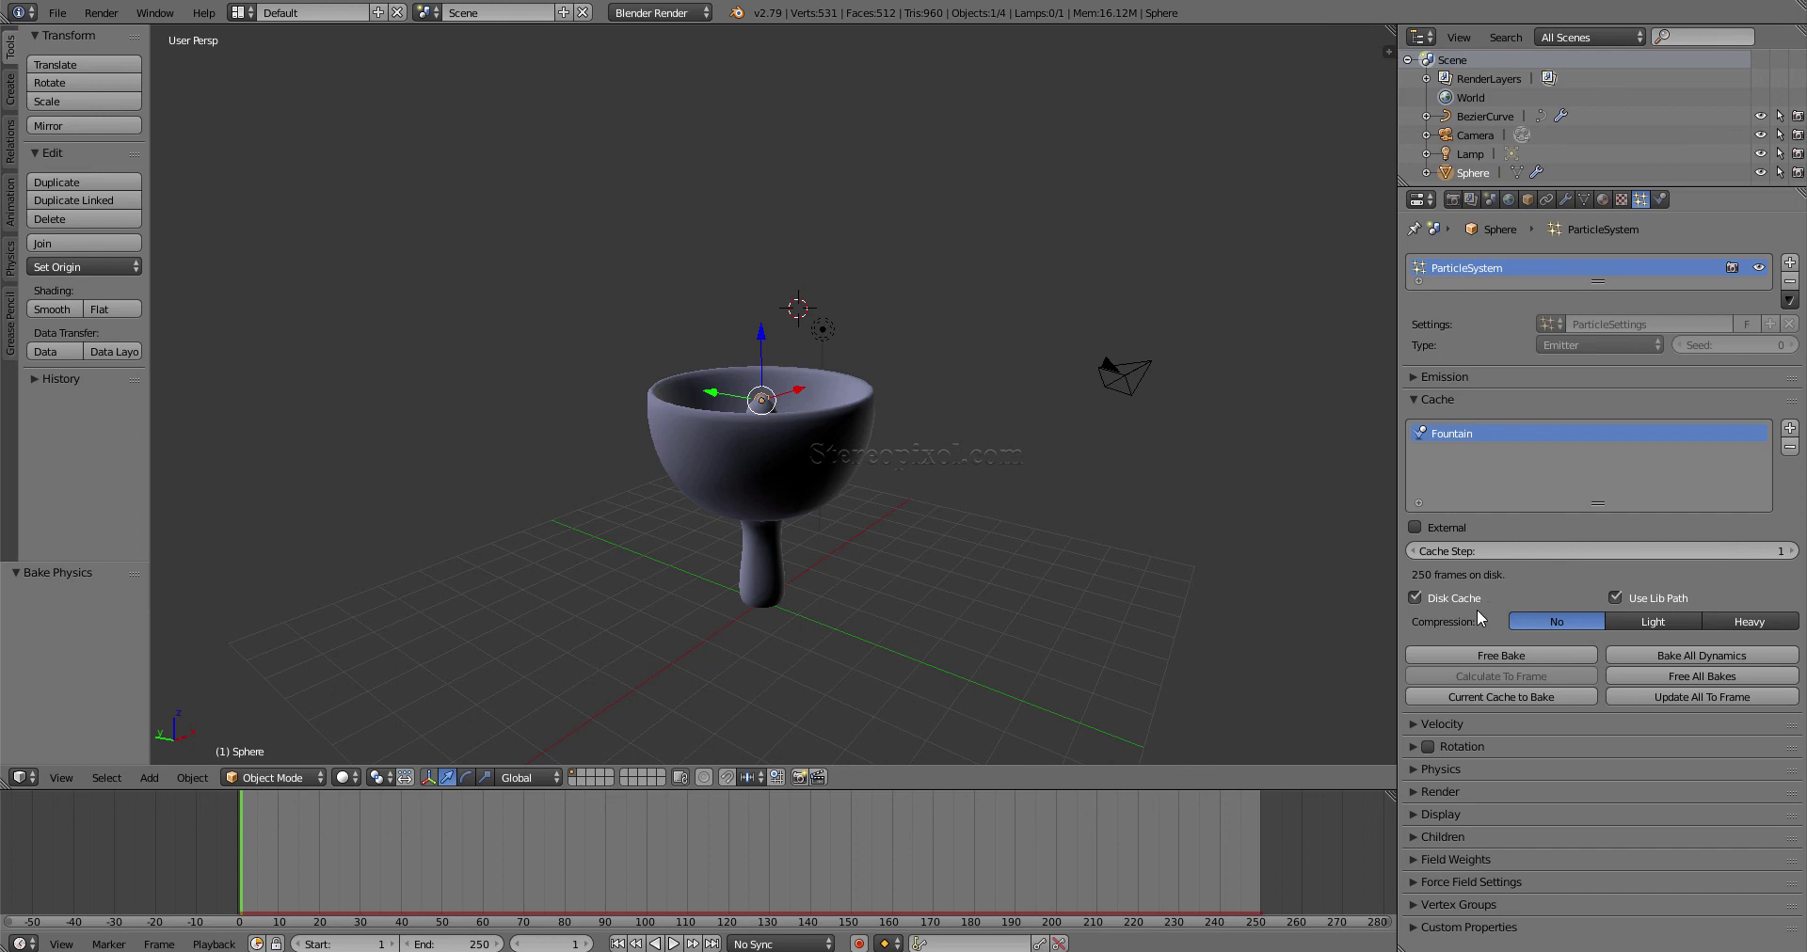
# - Make the Fountain cache external and set its file path to the blendcache_untitled folder
pyautogui.click(1415, 528)
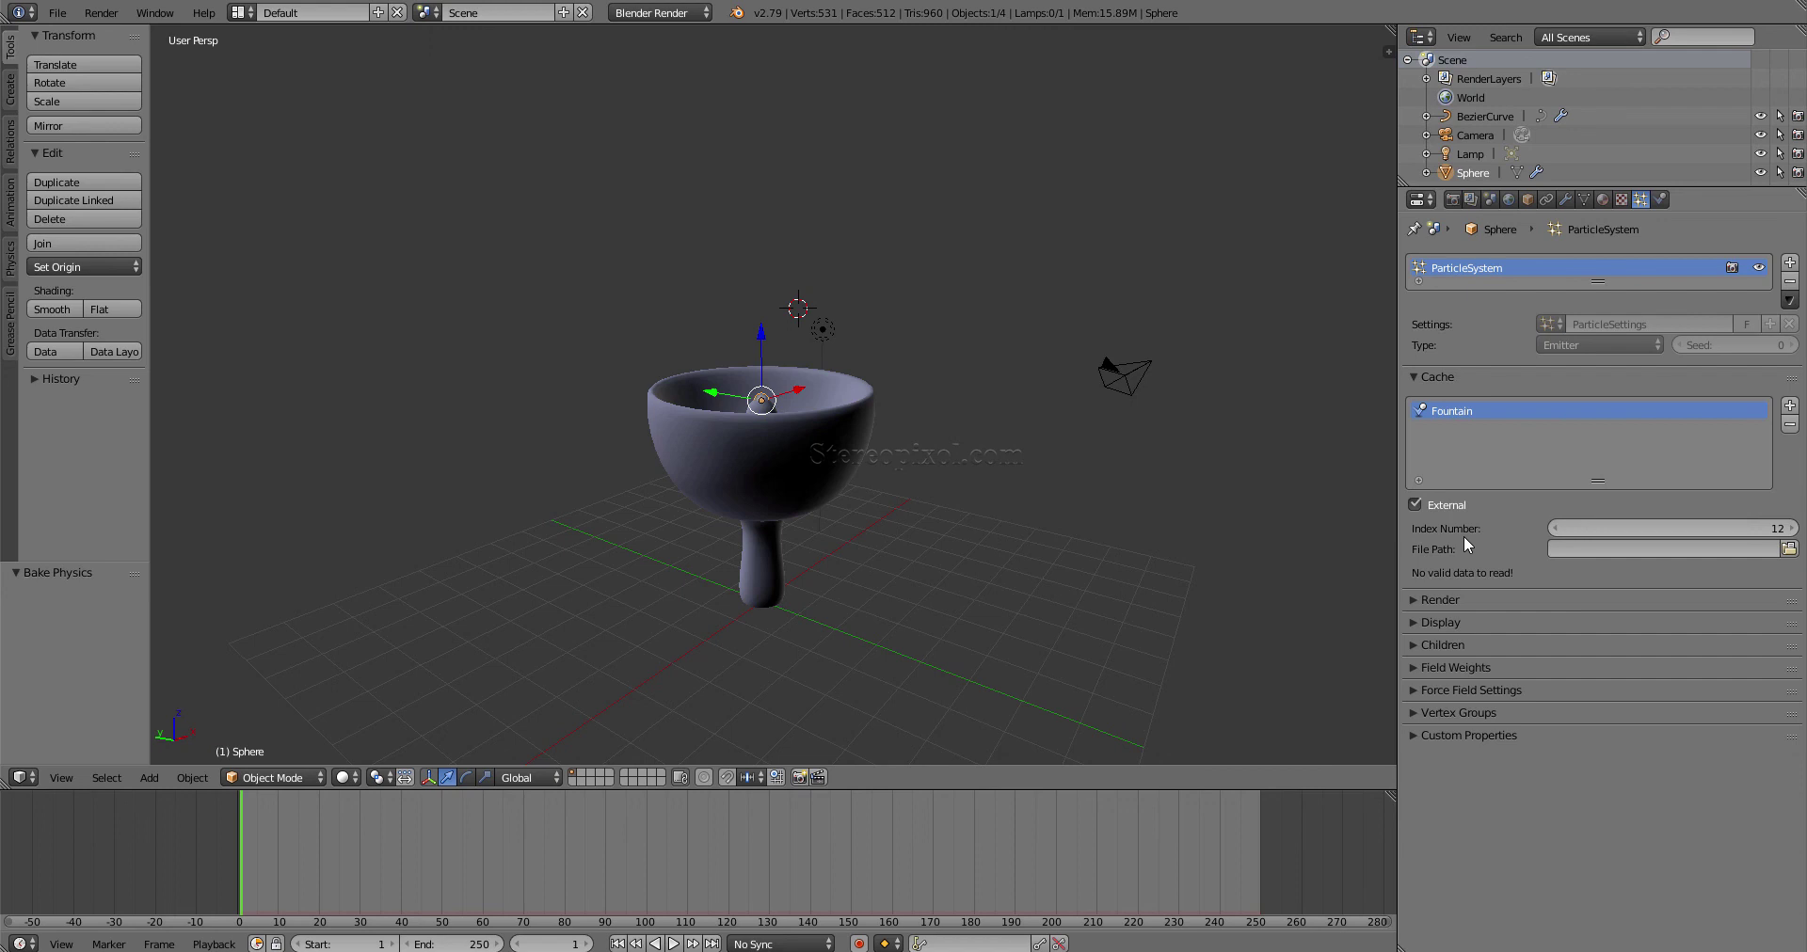
pyautogui.click(1788, 550)
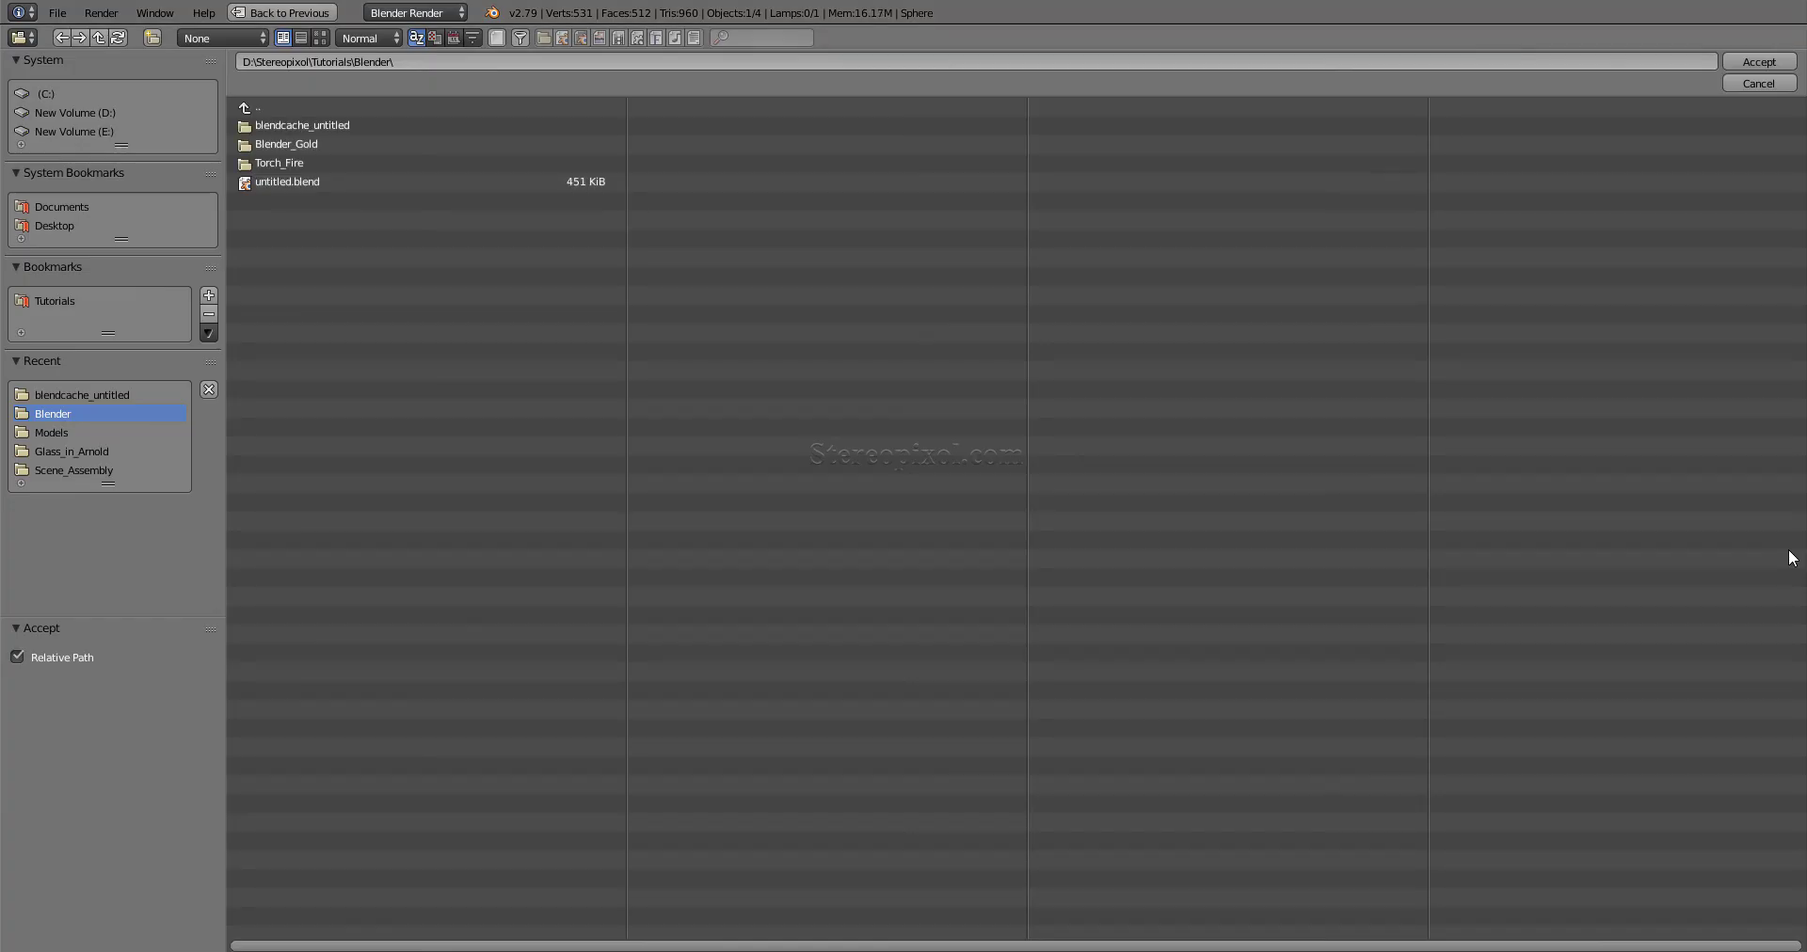
pyautogui.click(335, 123)
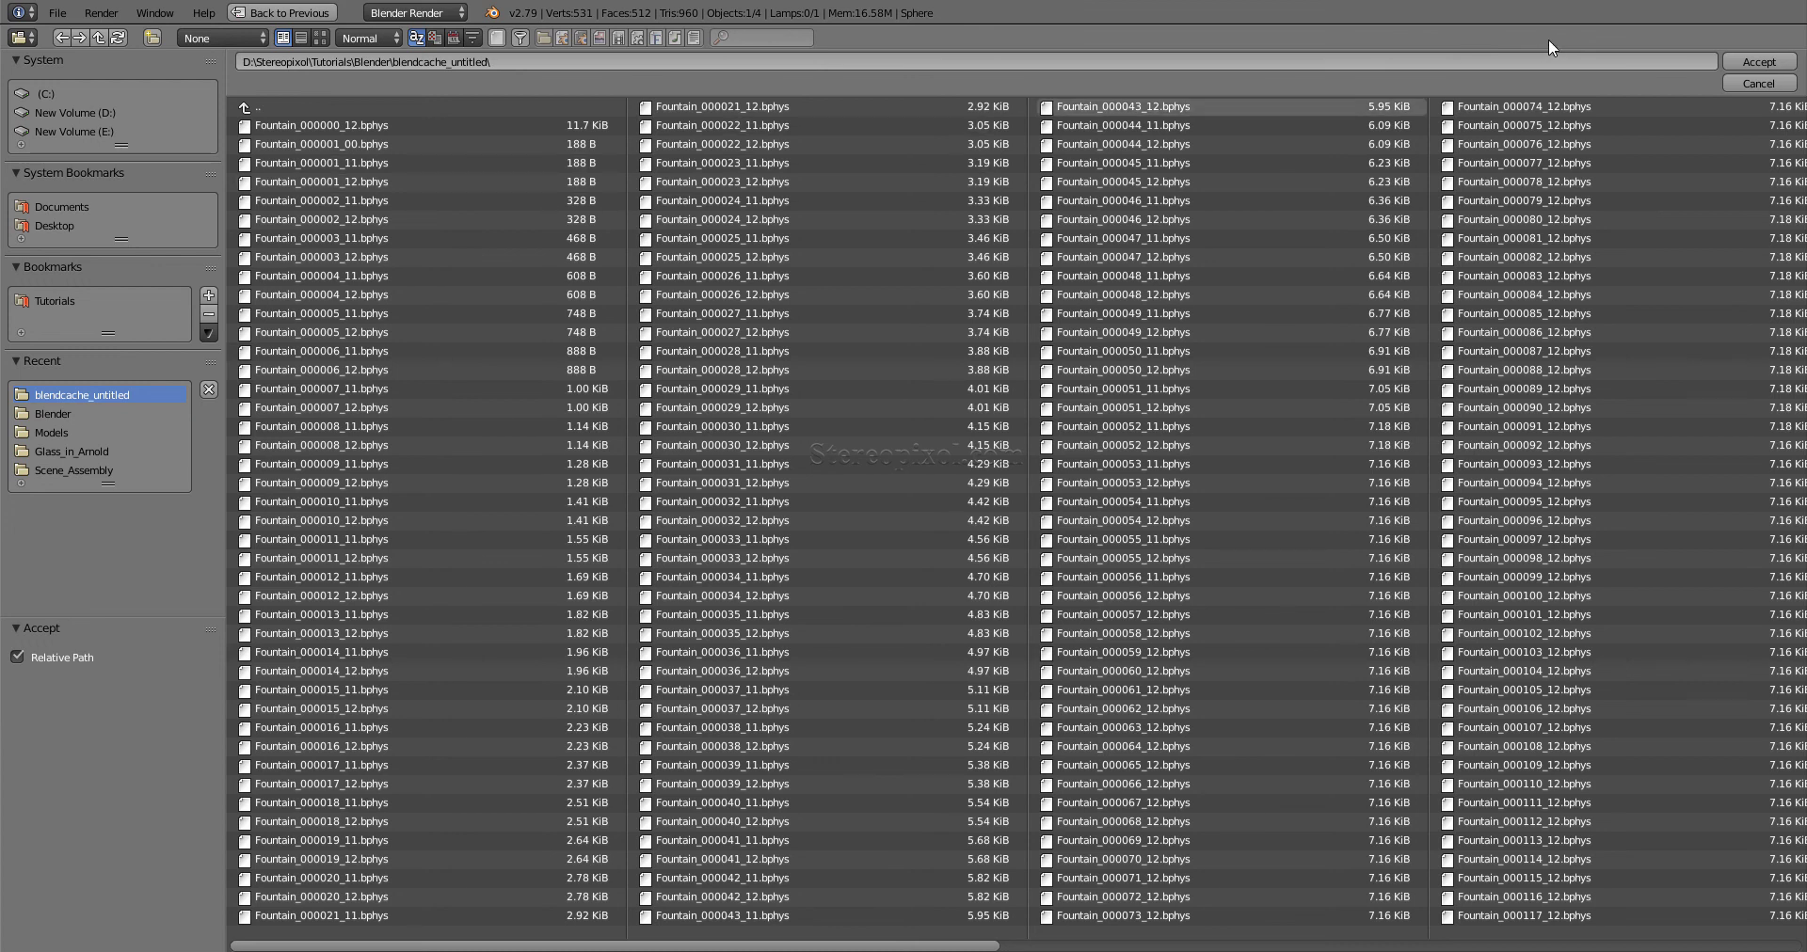
pyautogui.click(1758, 61)
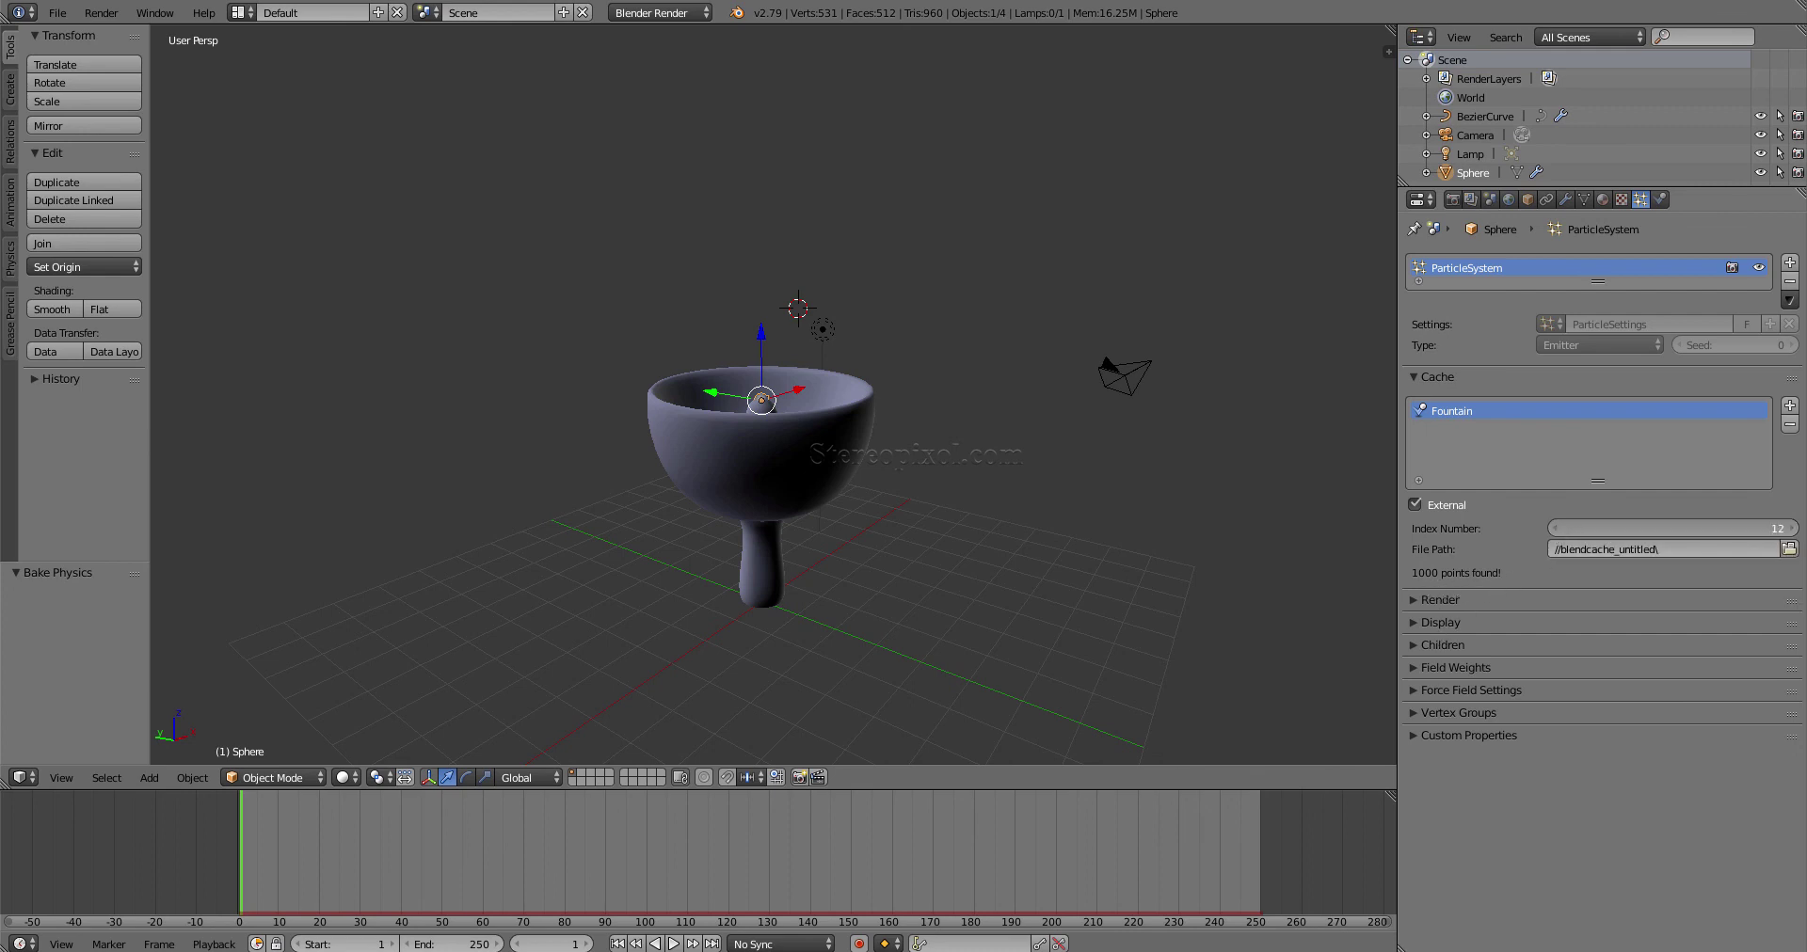
# - Try index numbers 11, 10 and 0 for the external Fountain cache
pyautogui.click(1555, 528)
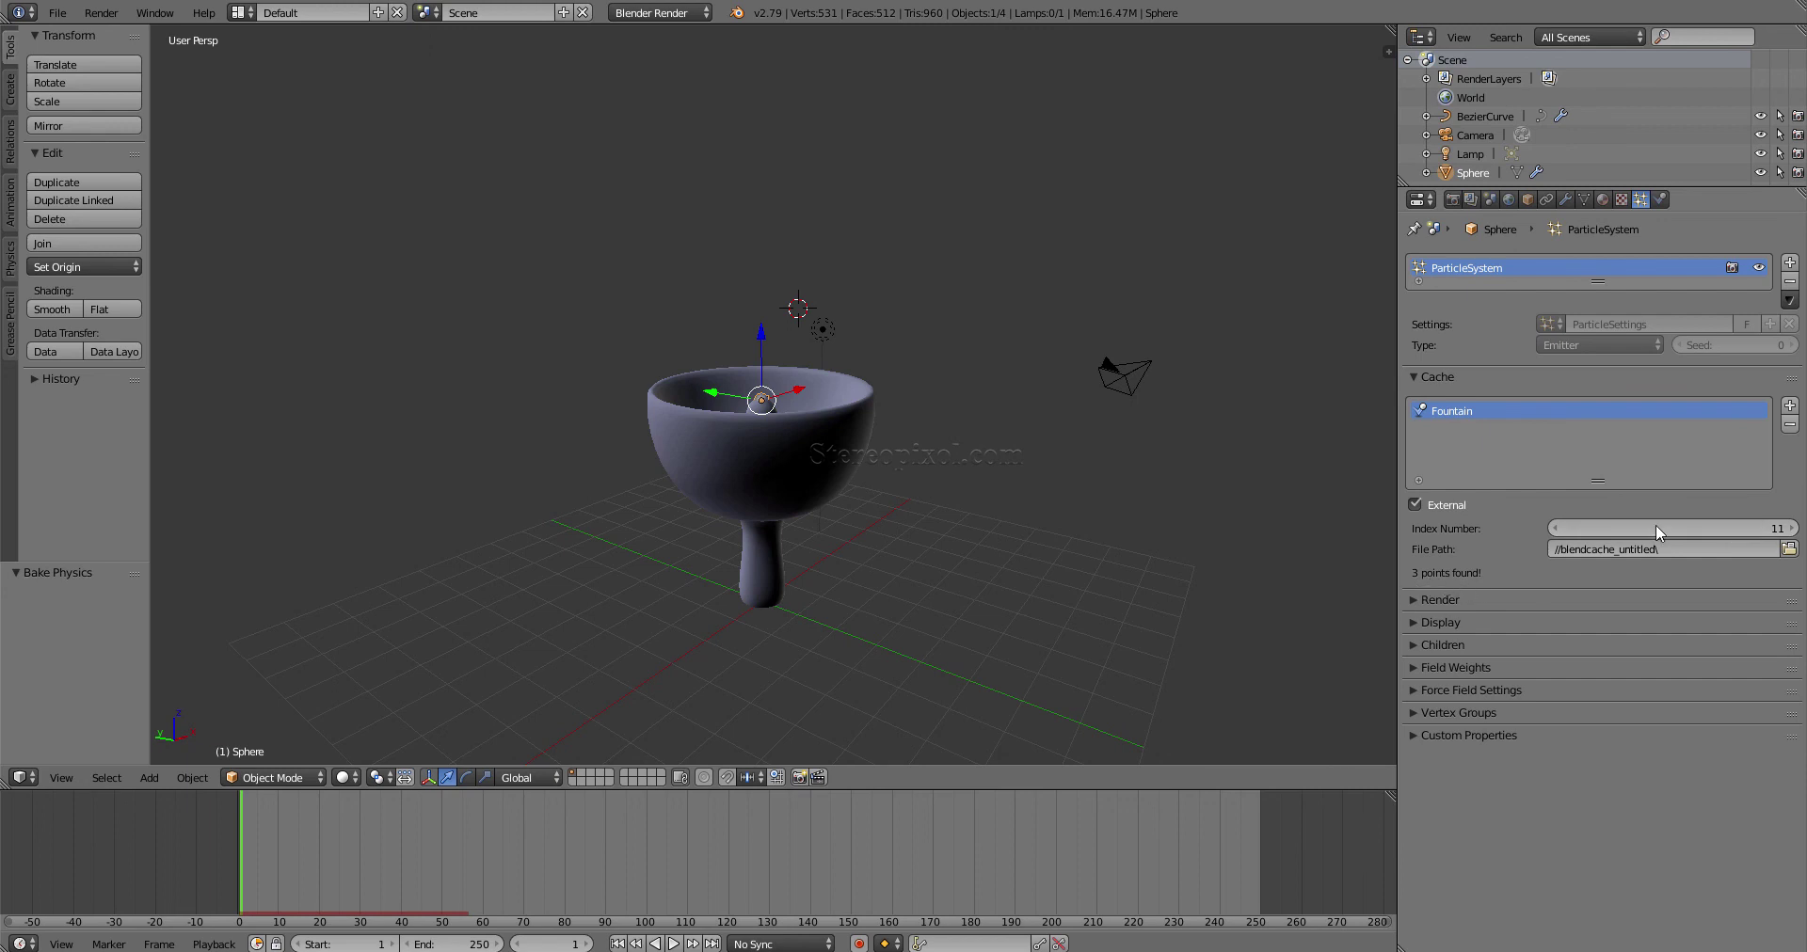
pyautogui.click(1556, 528)
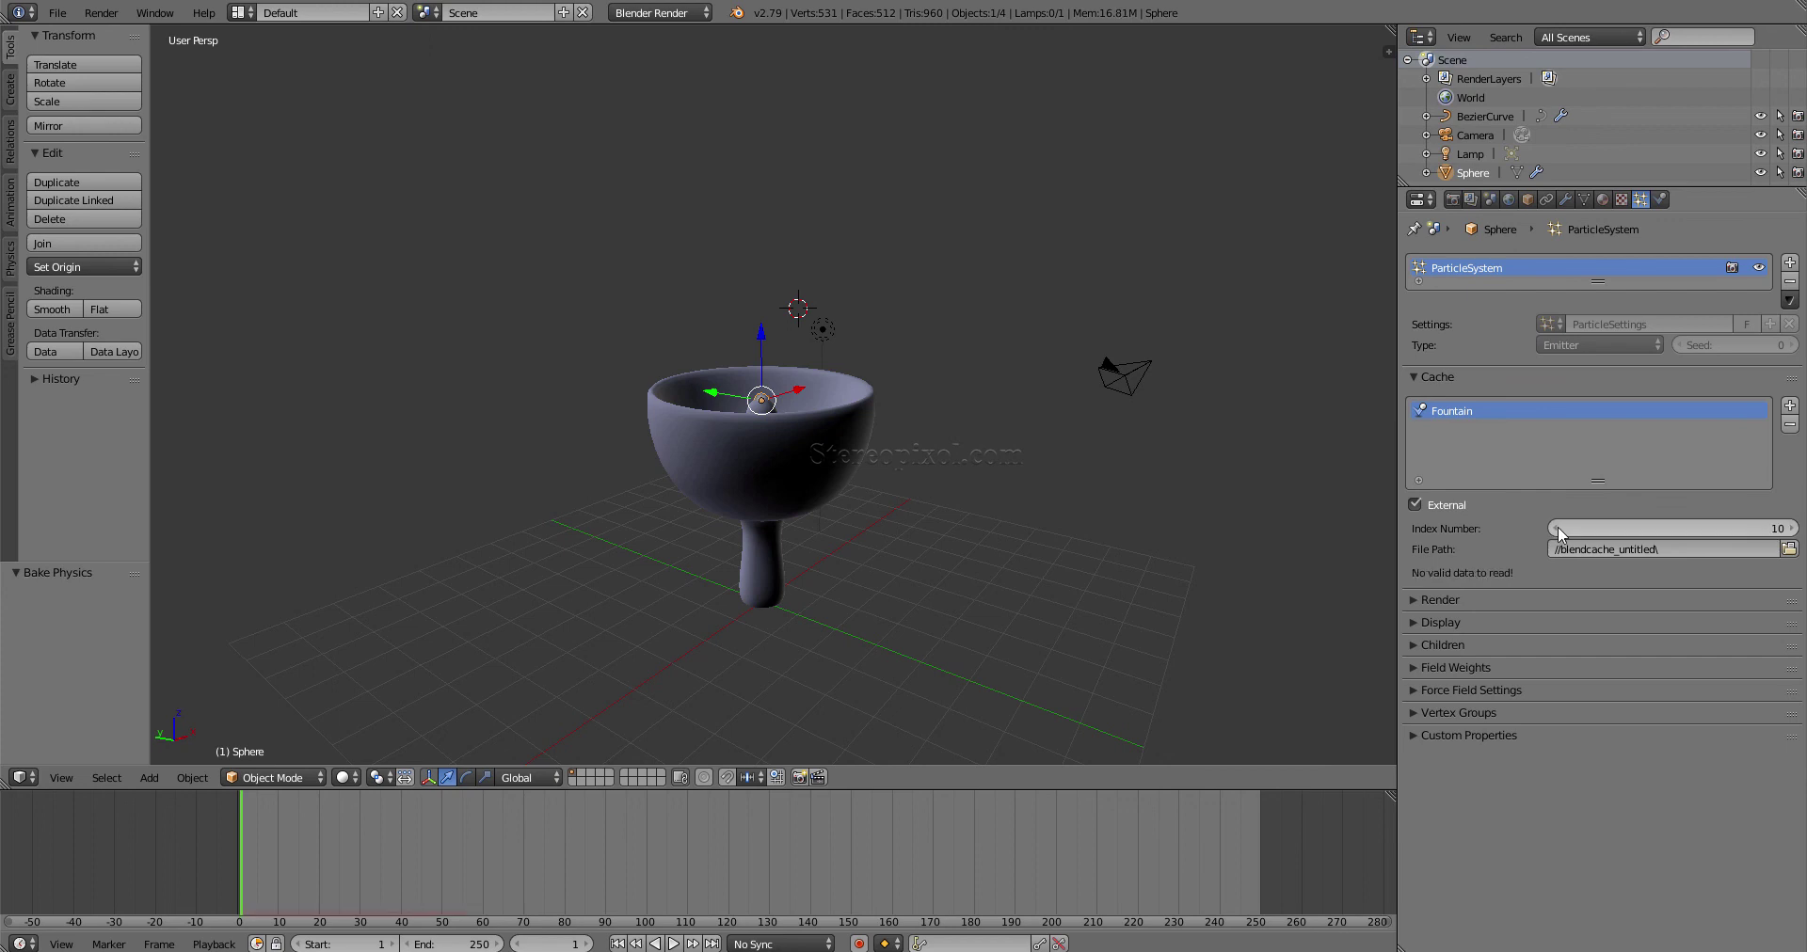
pyautogui.click(1791, 528)
pyautogui.click(1714, 528)
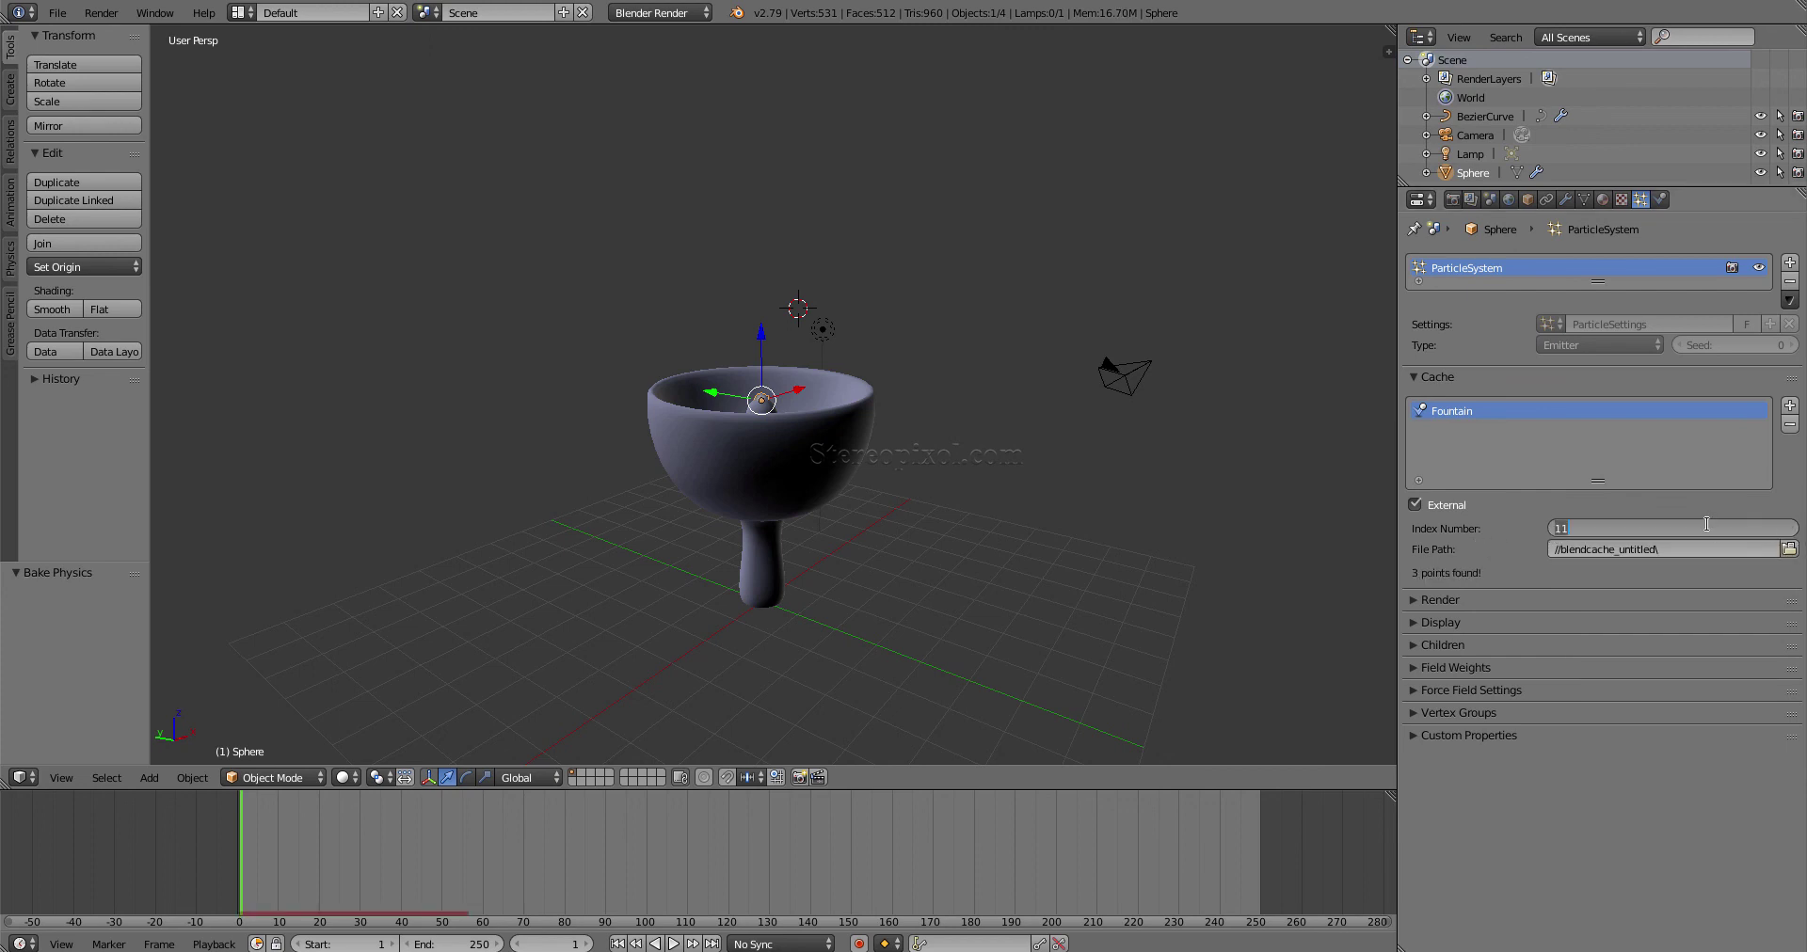
pyautogui.write('0')
pyautogui.press('Return')
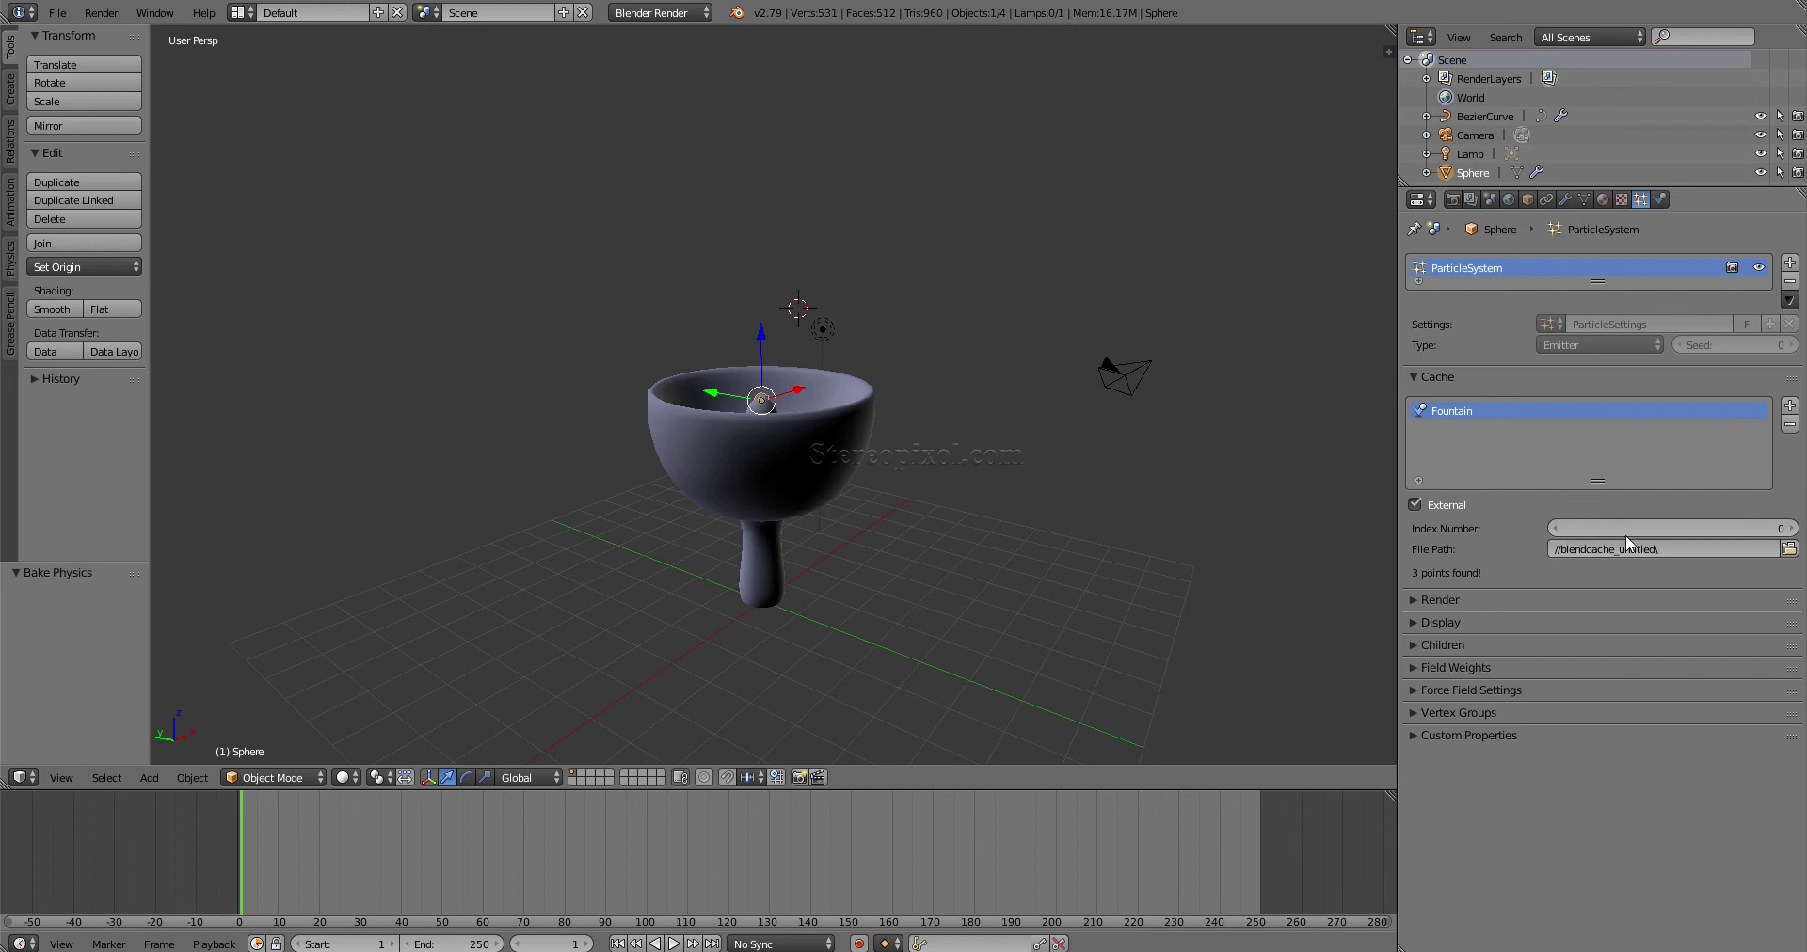
# - Set the external cache's index number to 12, play the animation and return to frame 1
pyautogui.write('1')
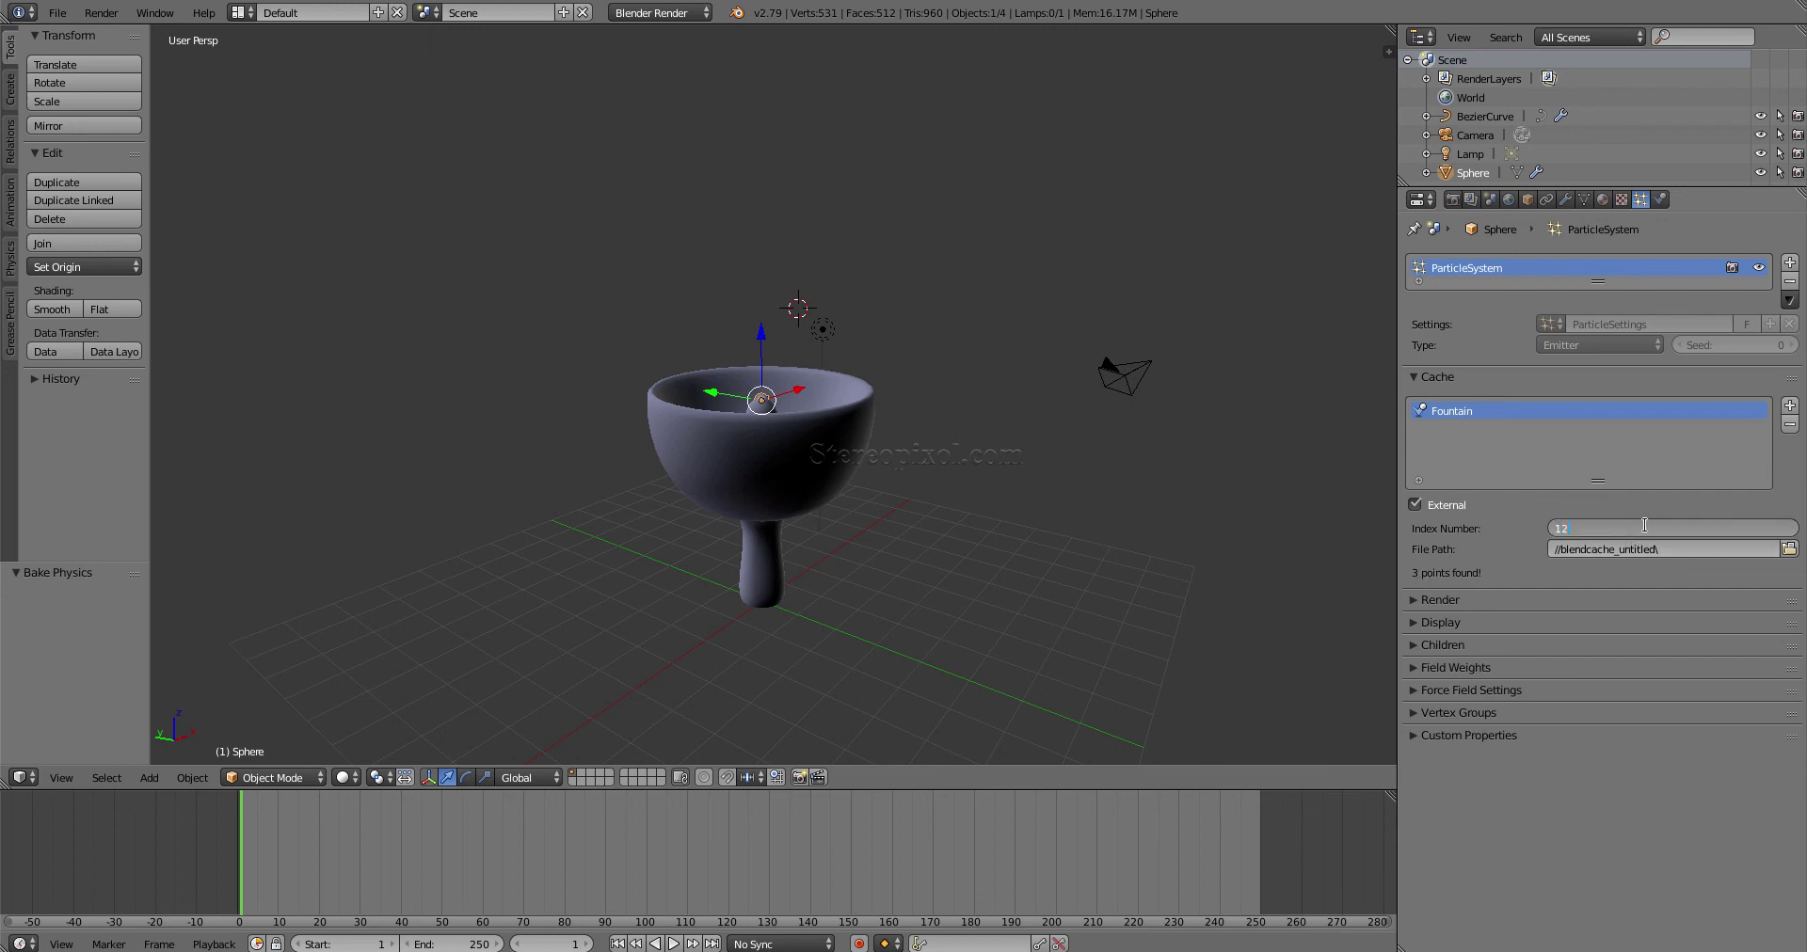
pyautogui.write('2')
pyautogui.press('Return')
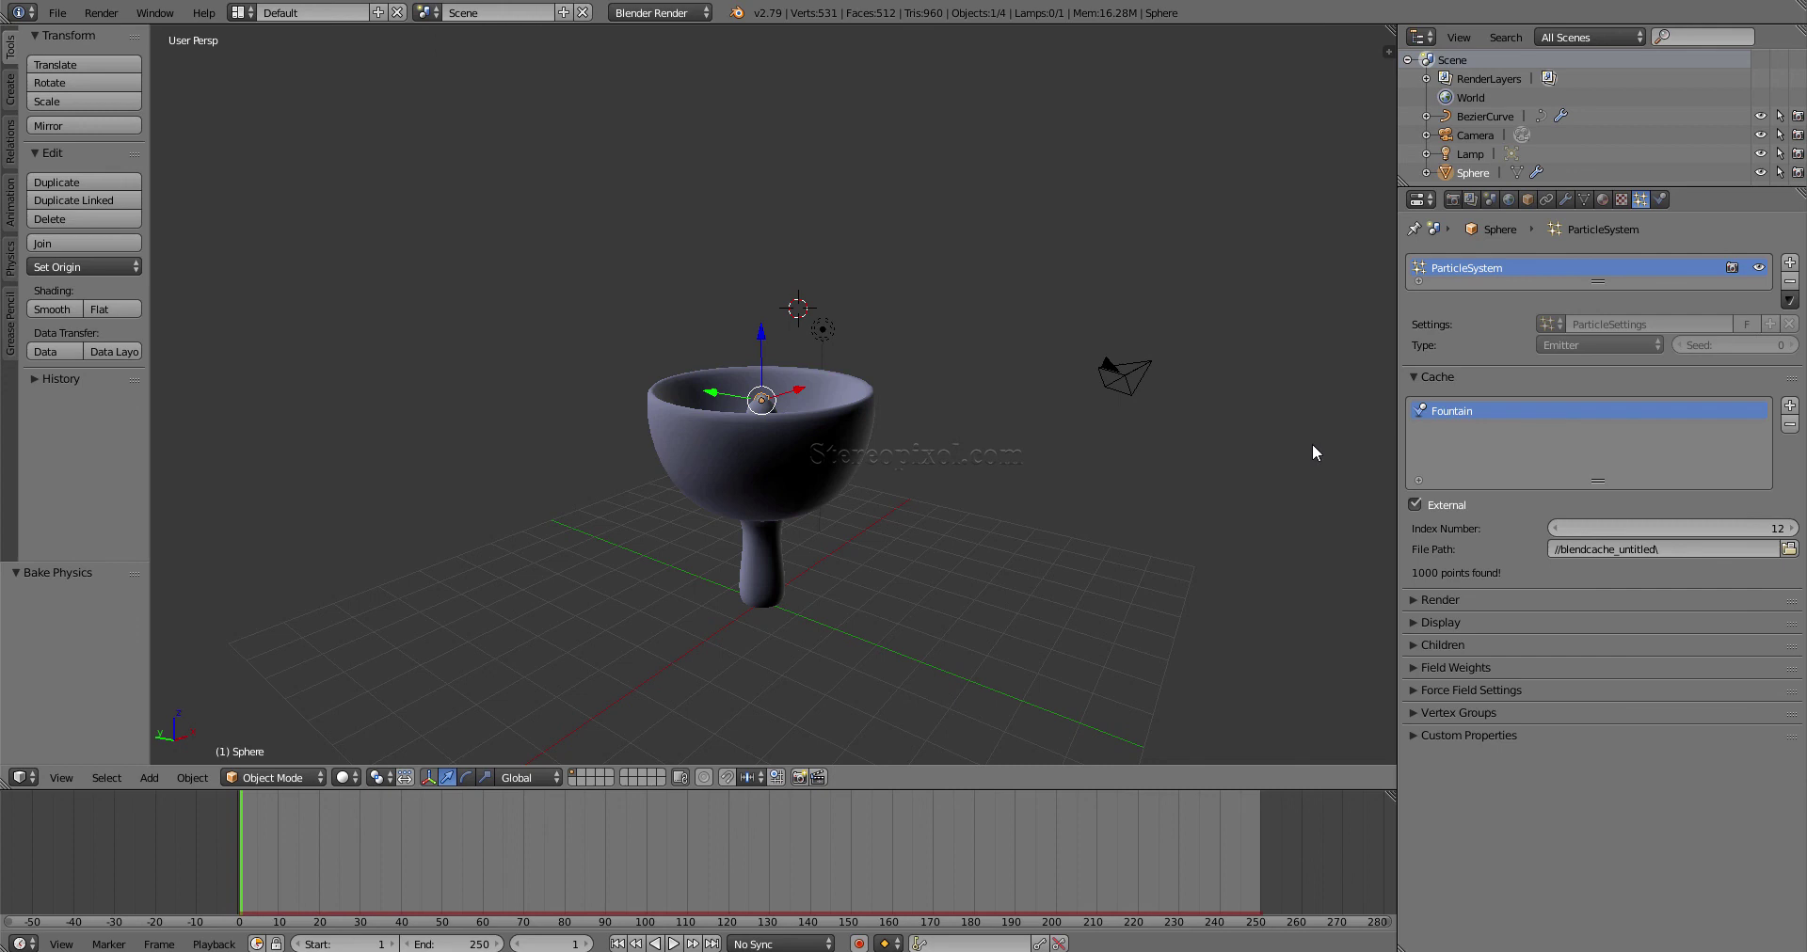
pyautogui.click(672, 943)
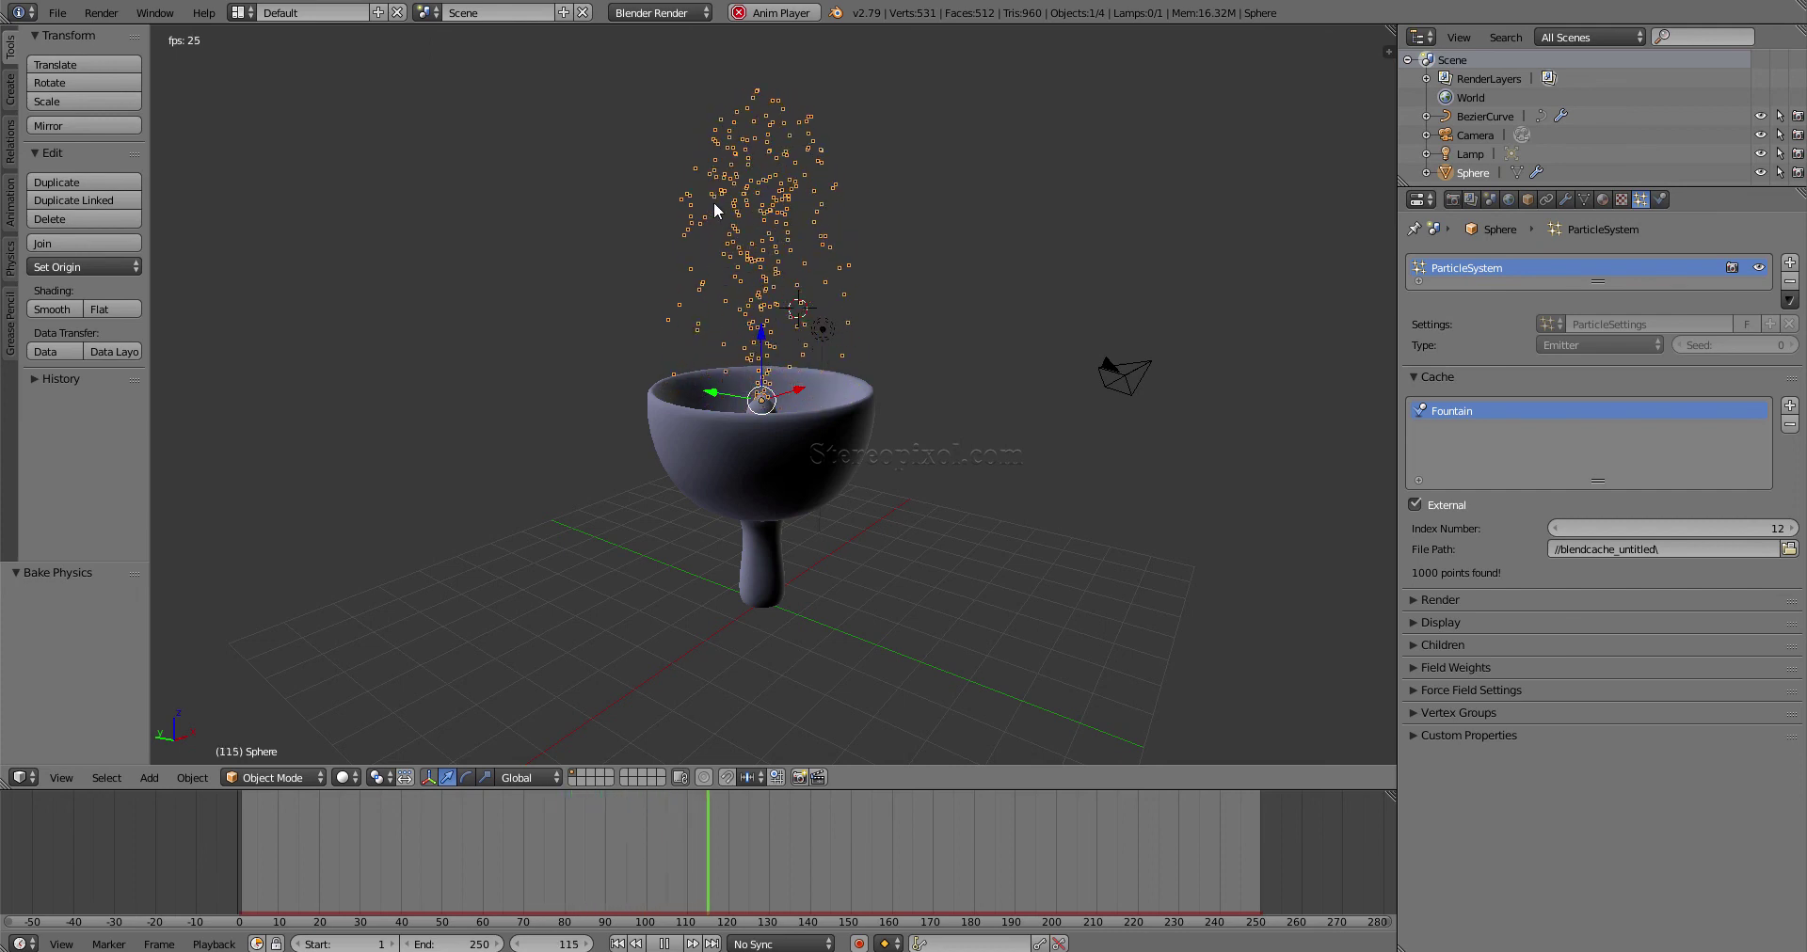
pyautogui.click(667, 945)
pyautogui.click(617, 945)
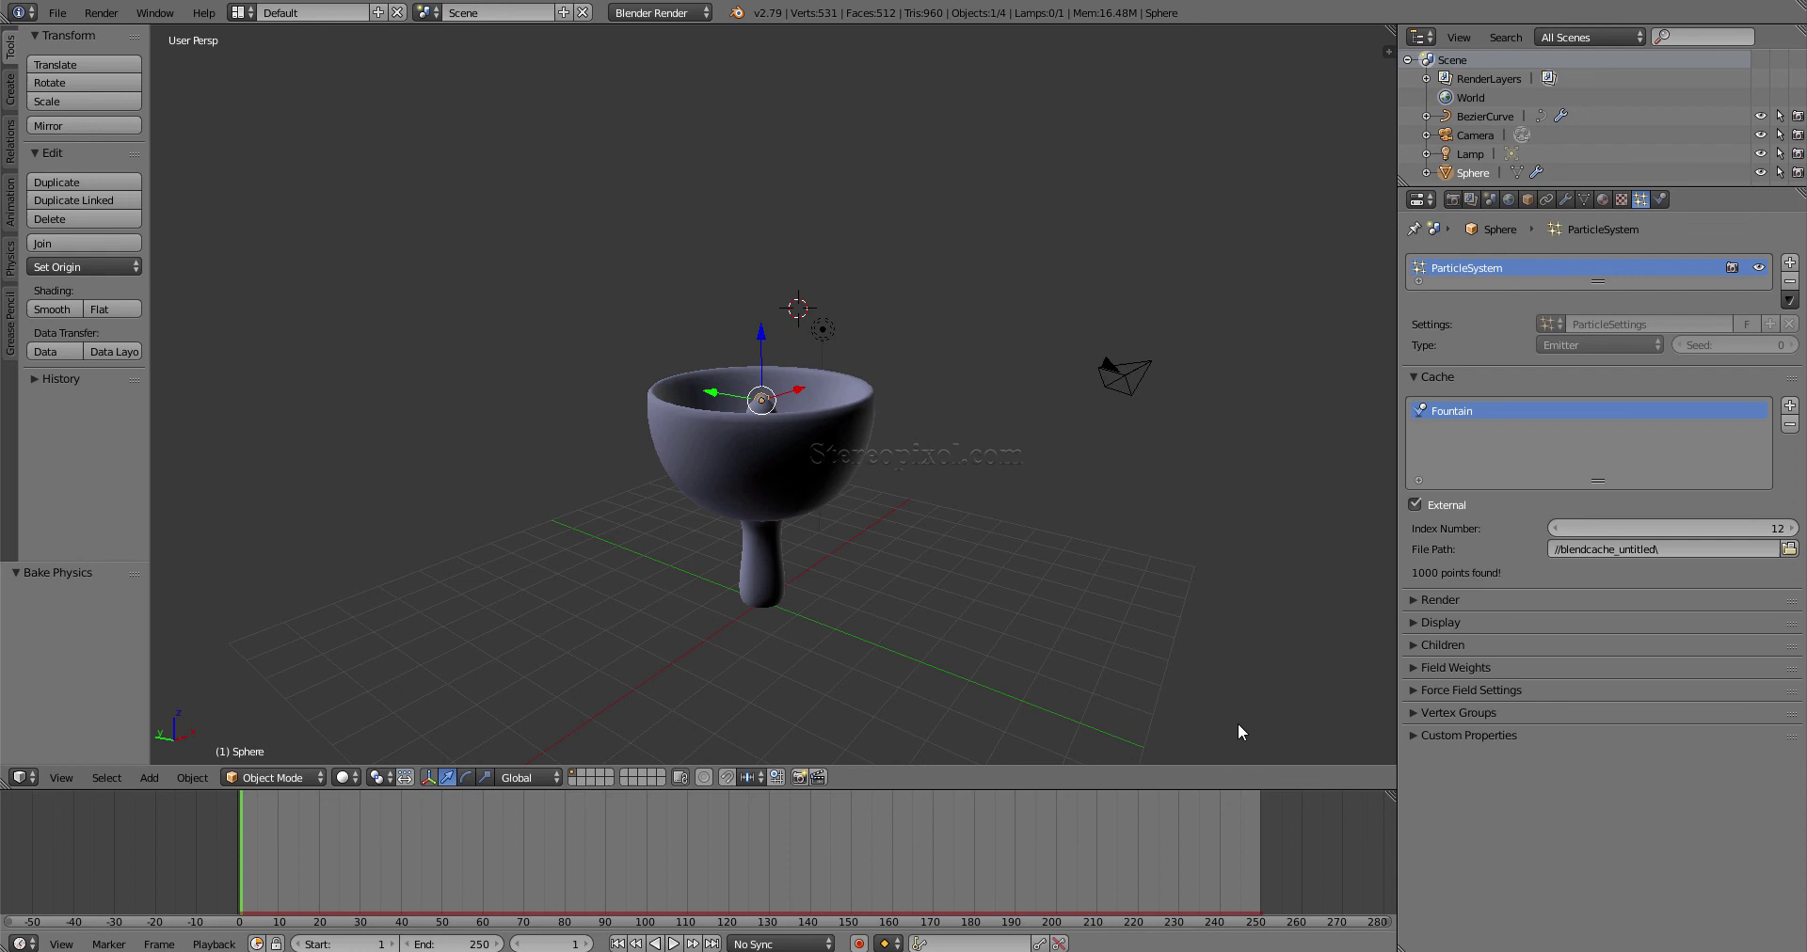
# - Try index number 0 for the external cache, play the animation and return to frame 1
pyautogui.click(1756, 529)
pyautogui.write('0')
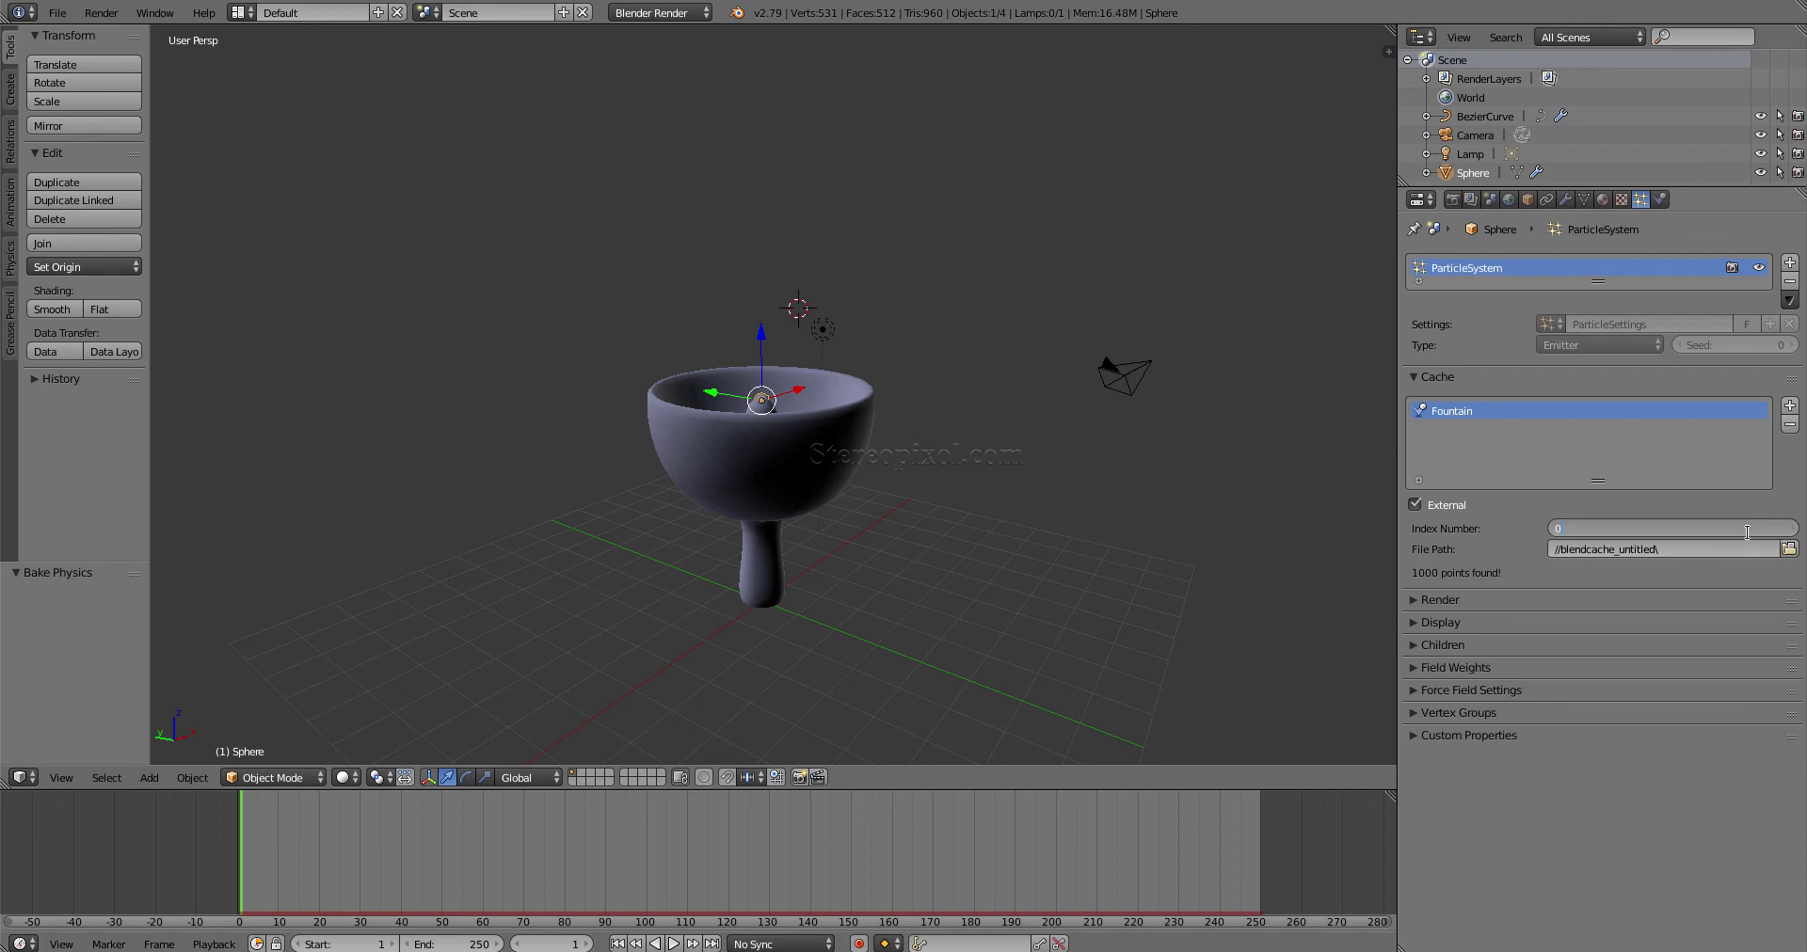
pyautogui.press('Return')
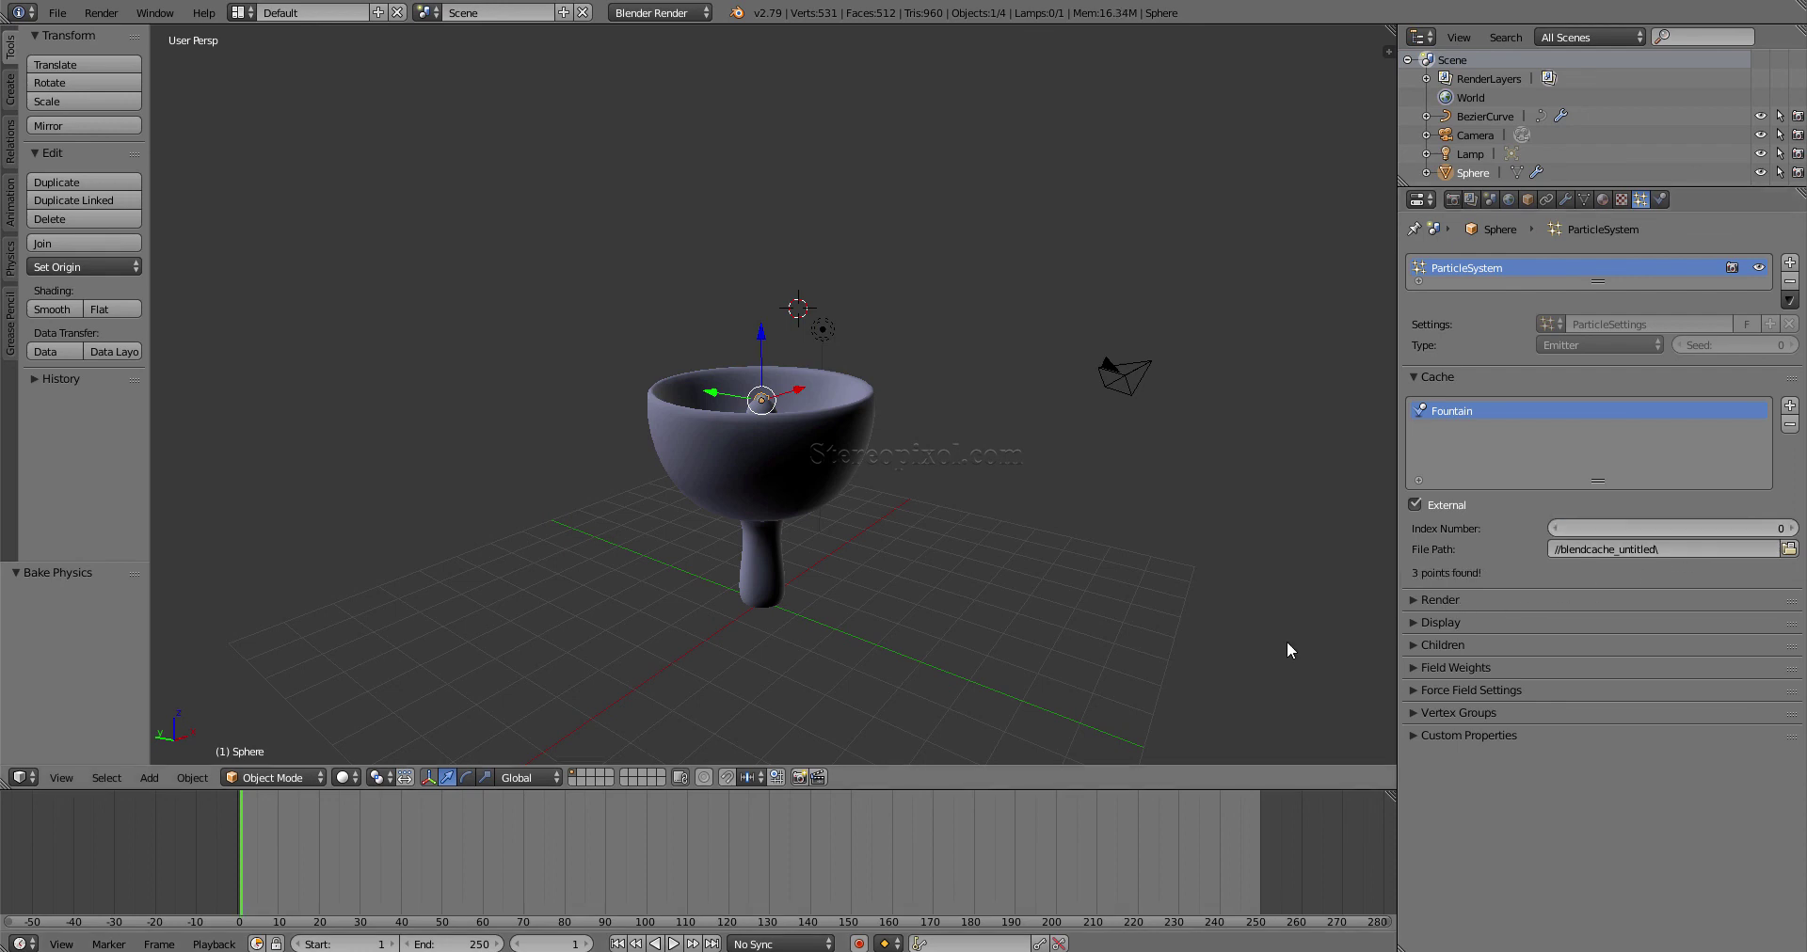
pyautogui.click(672, 944)
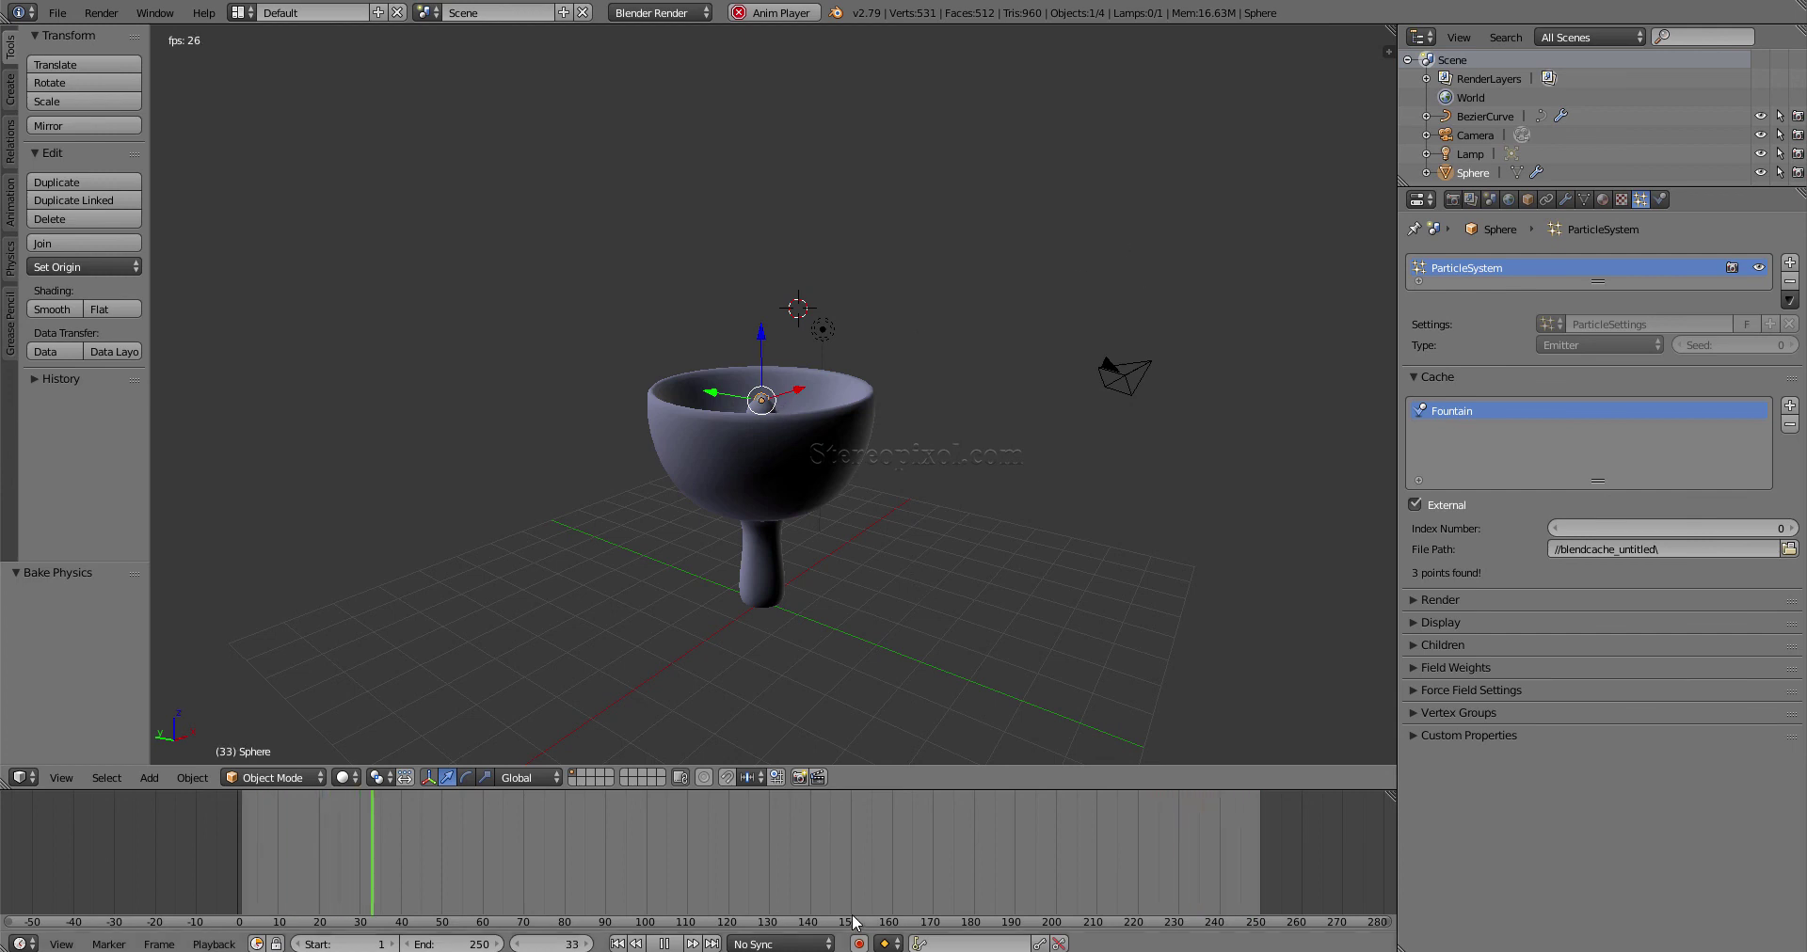
pyautogui.click(665, 944)
pyautogui.click(617, 944)
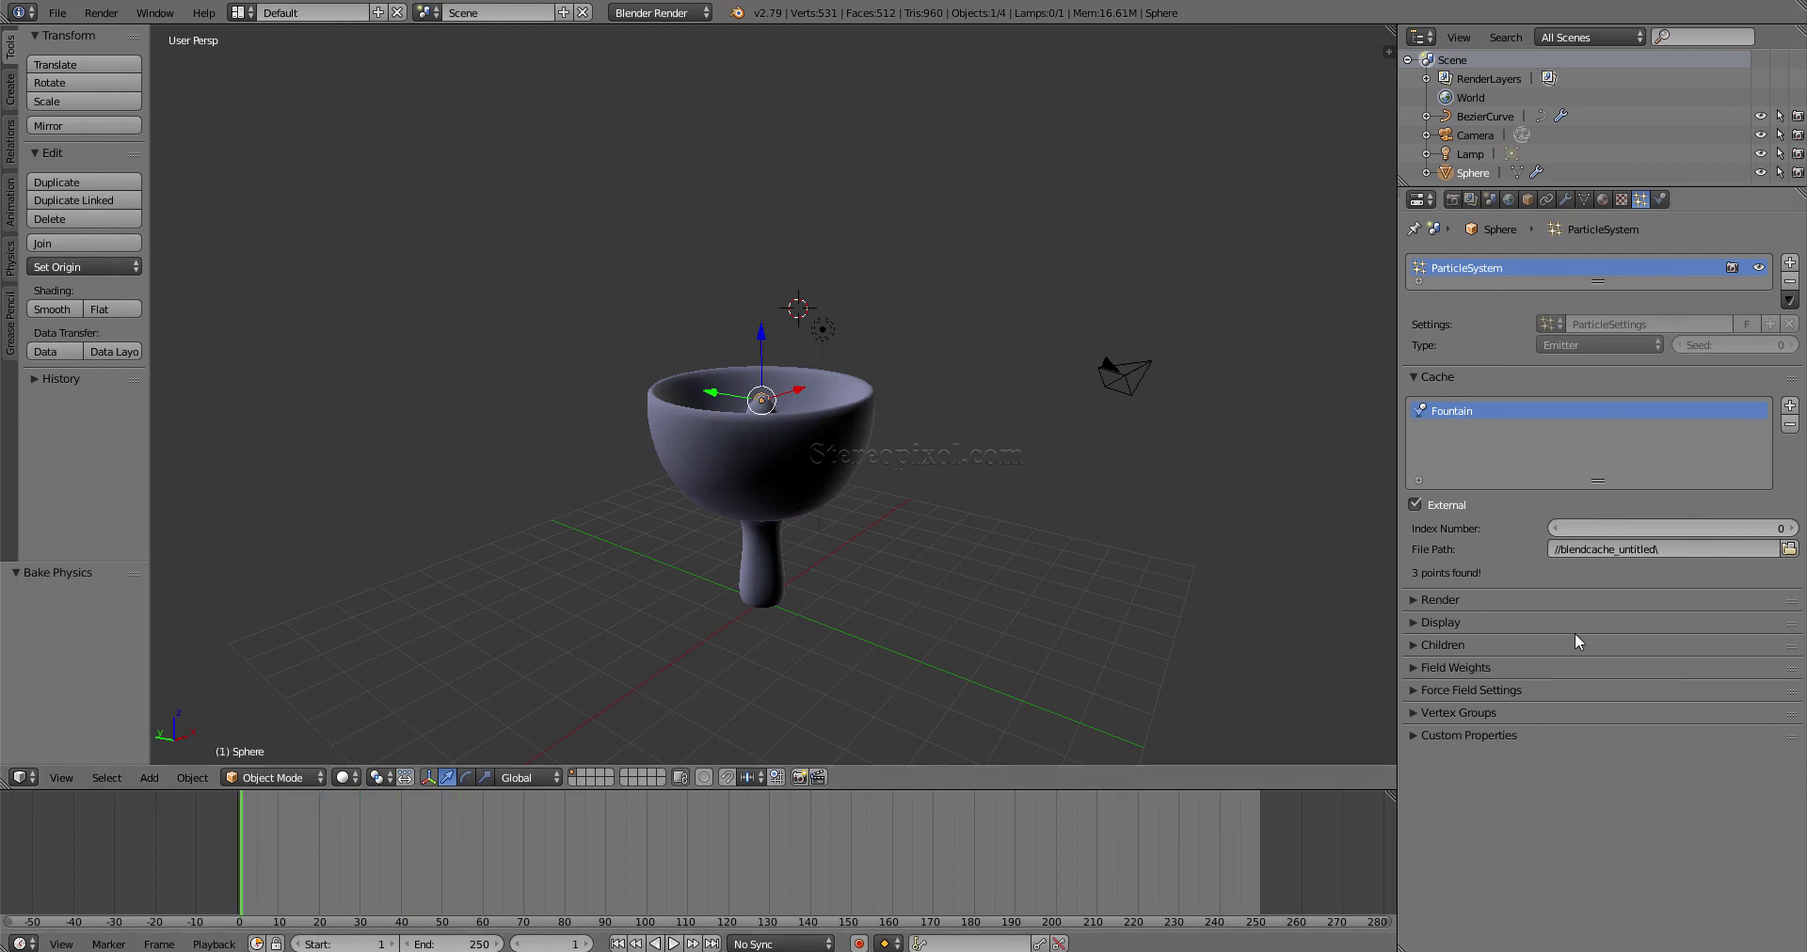
# - Set the index number back to 12 and turn off External for the Fountain cache
pyautogui.click(1786, 523)
pyautogui.write('12')
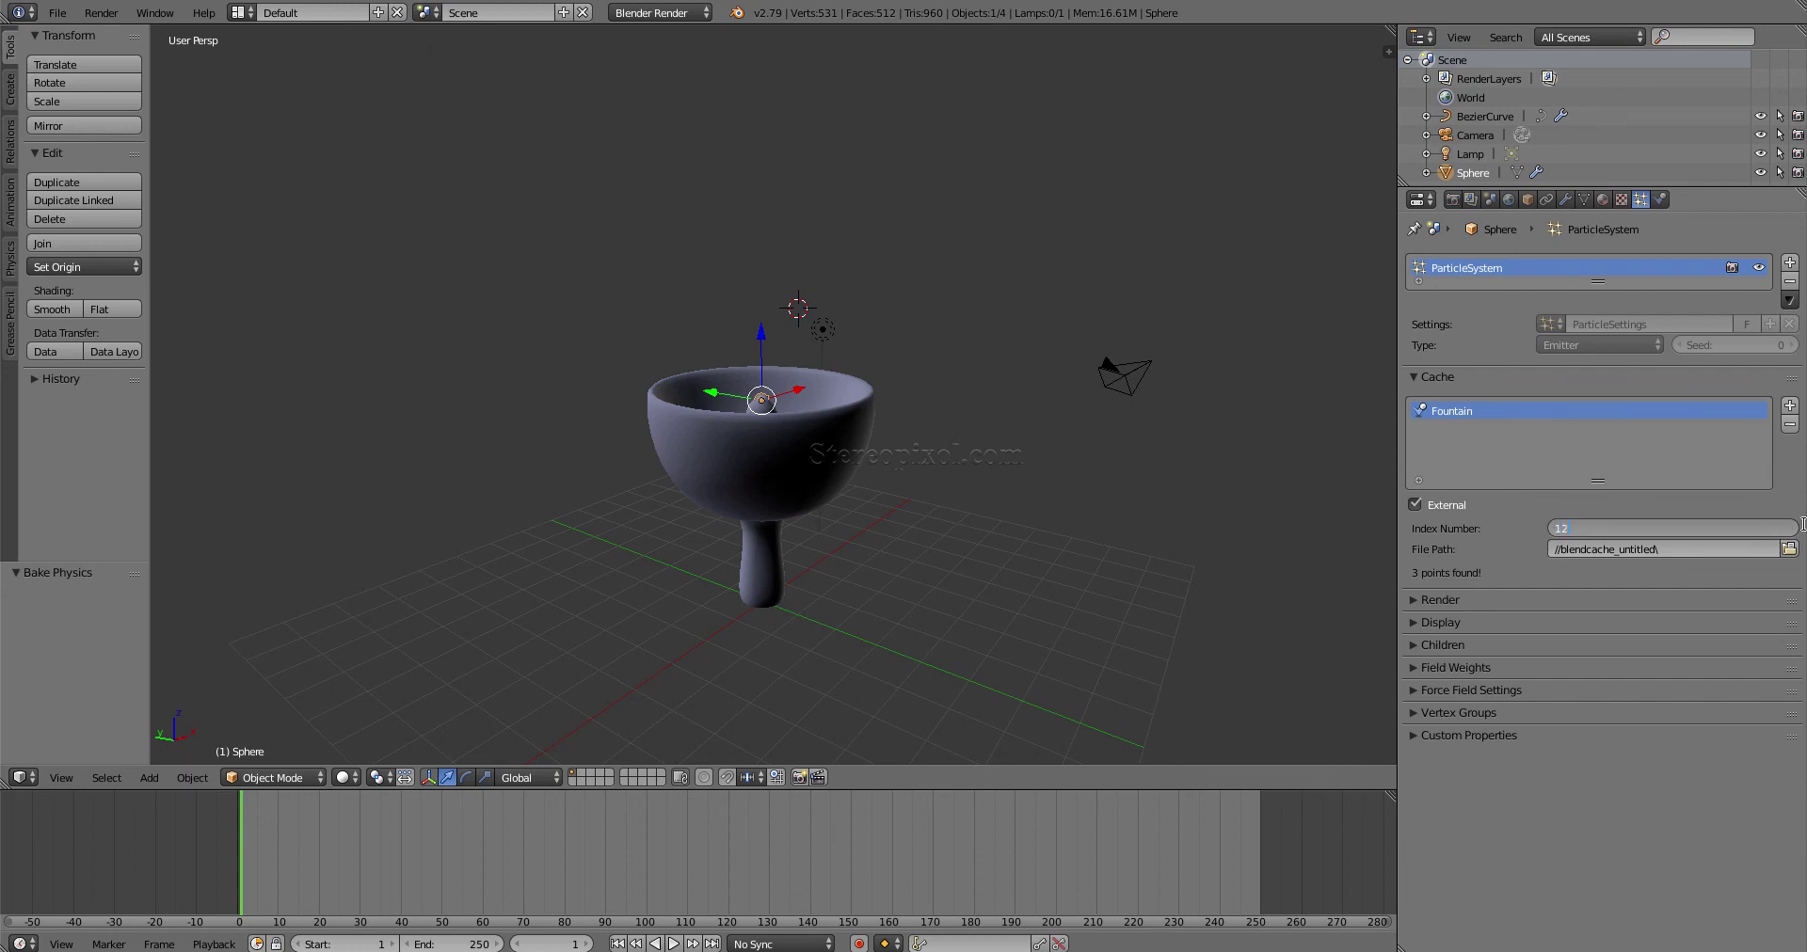
pyautogui.press('Return')
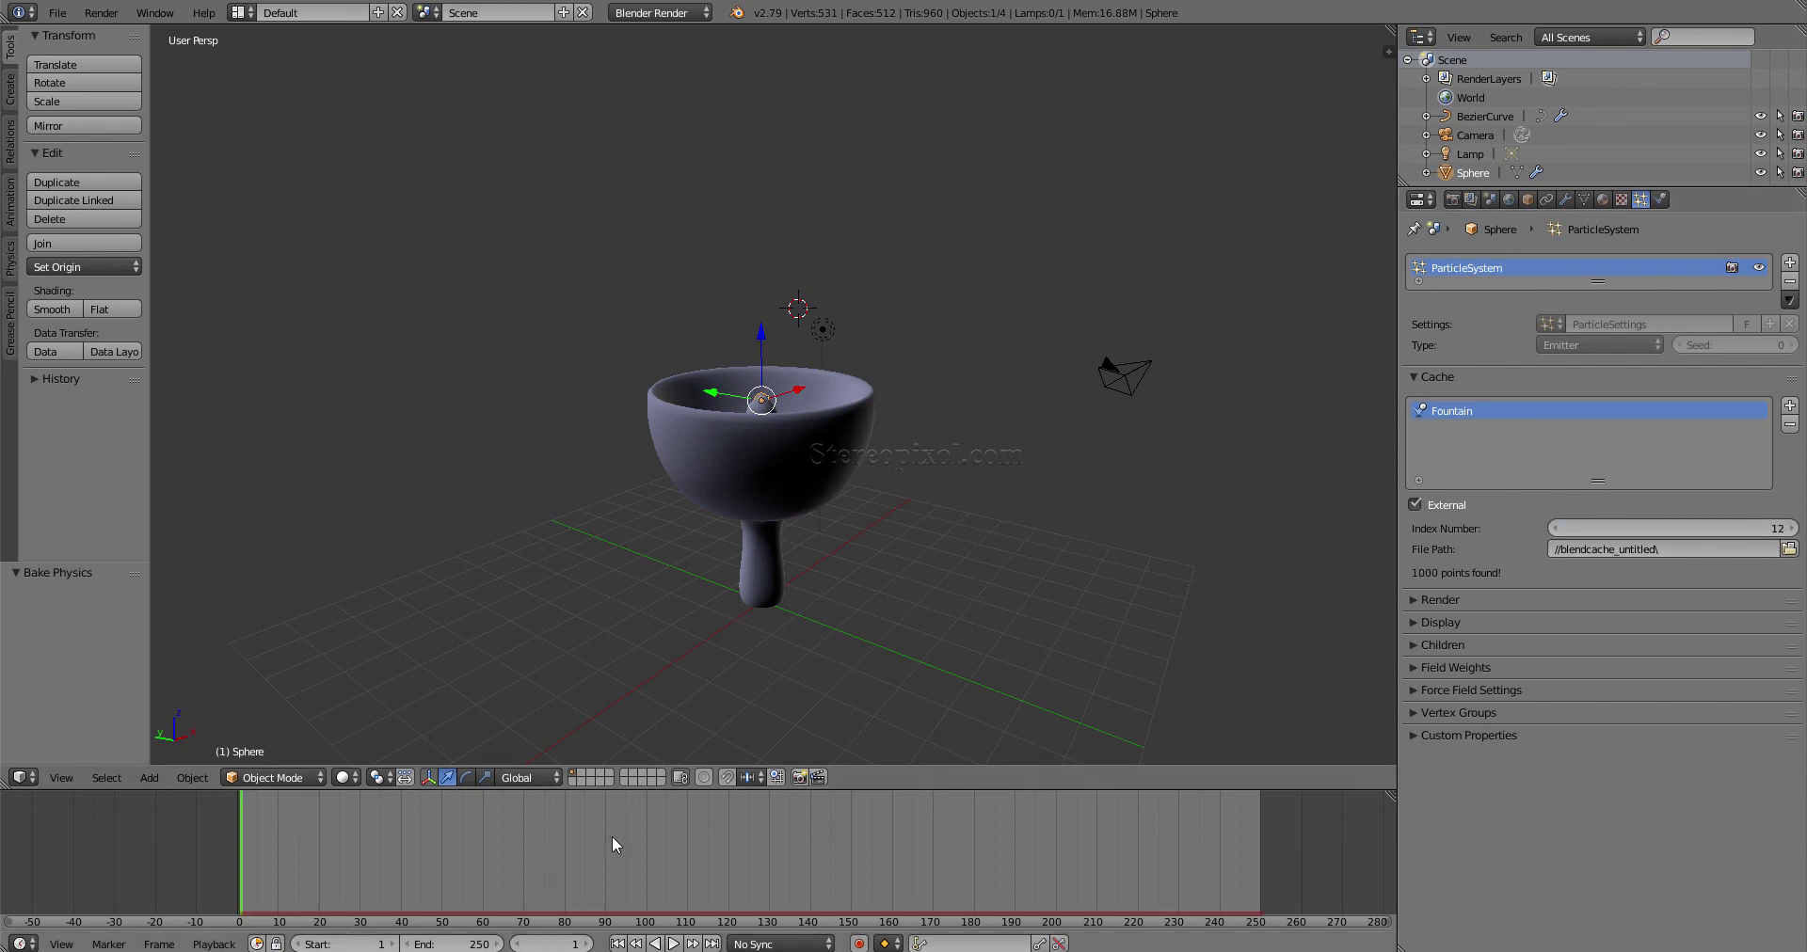
pyautogui.click(1447, 504)
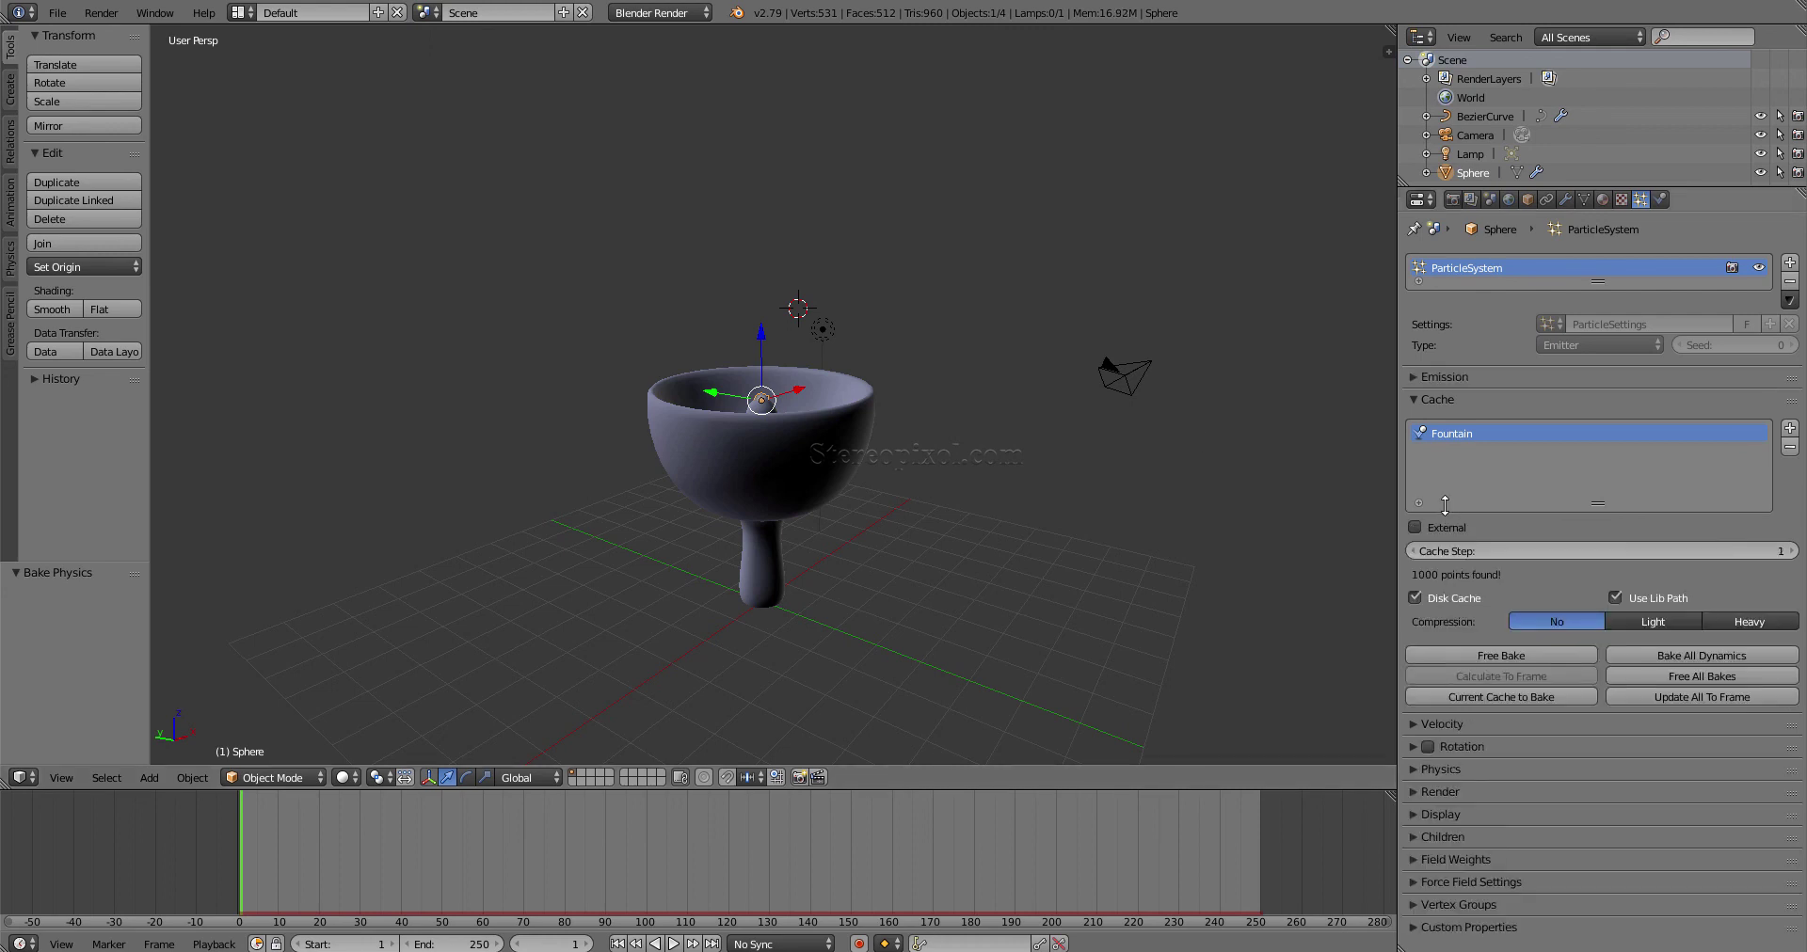